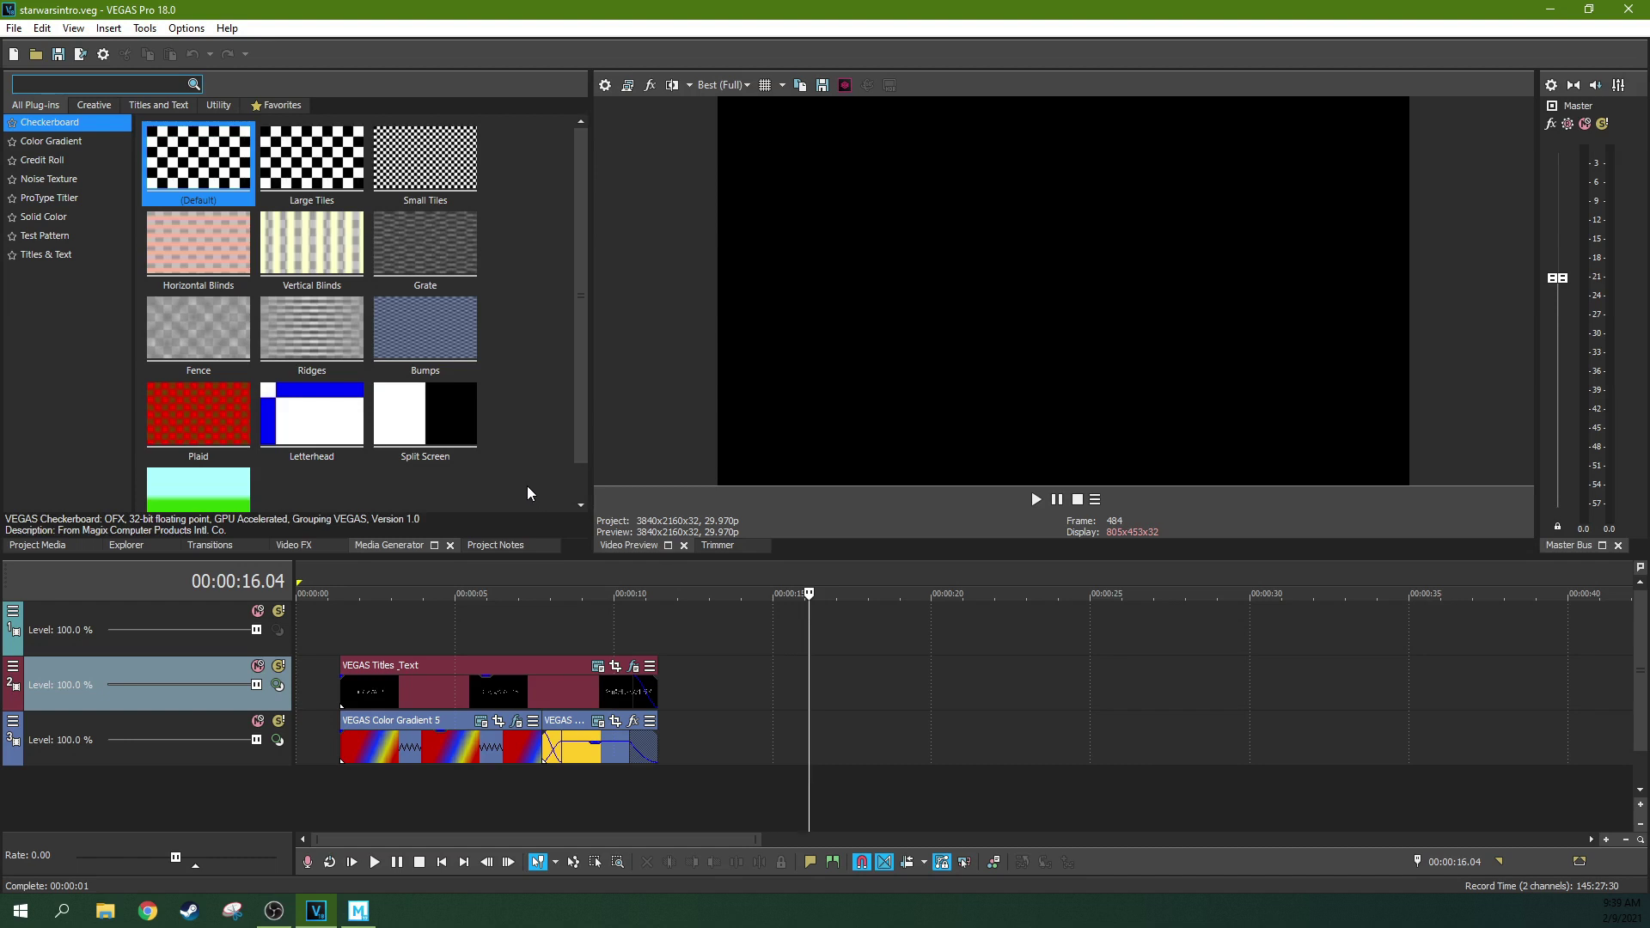
Drop the Title04 Titles & Text preset onto track 2 after the existing STARWARS title
left_click(608, 612)
left_click(786, 611)
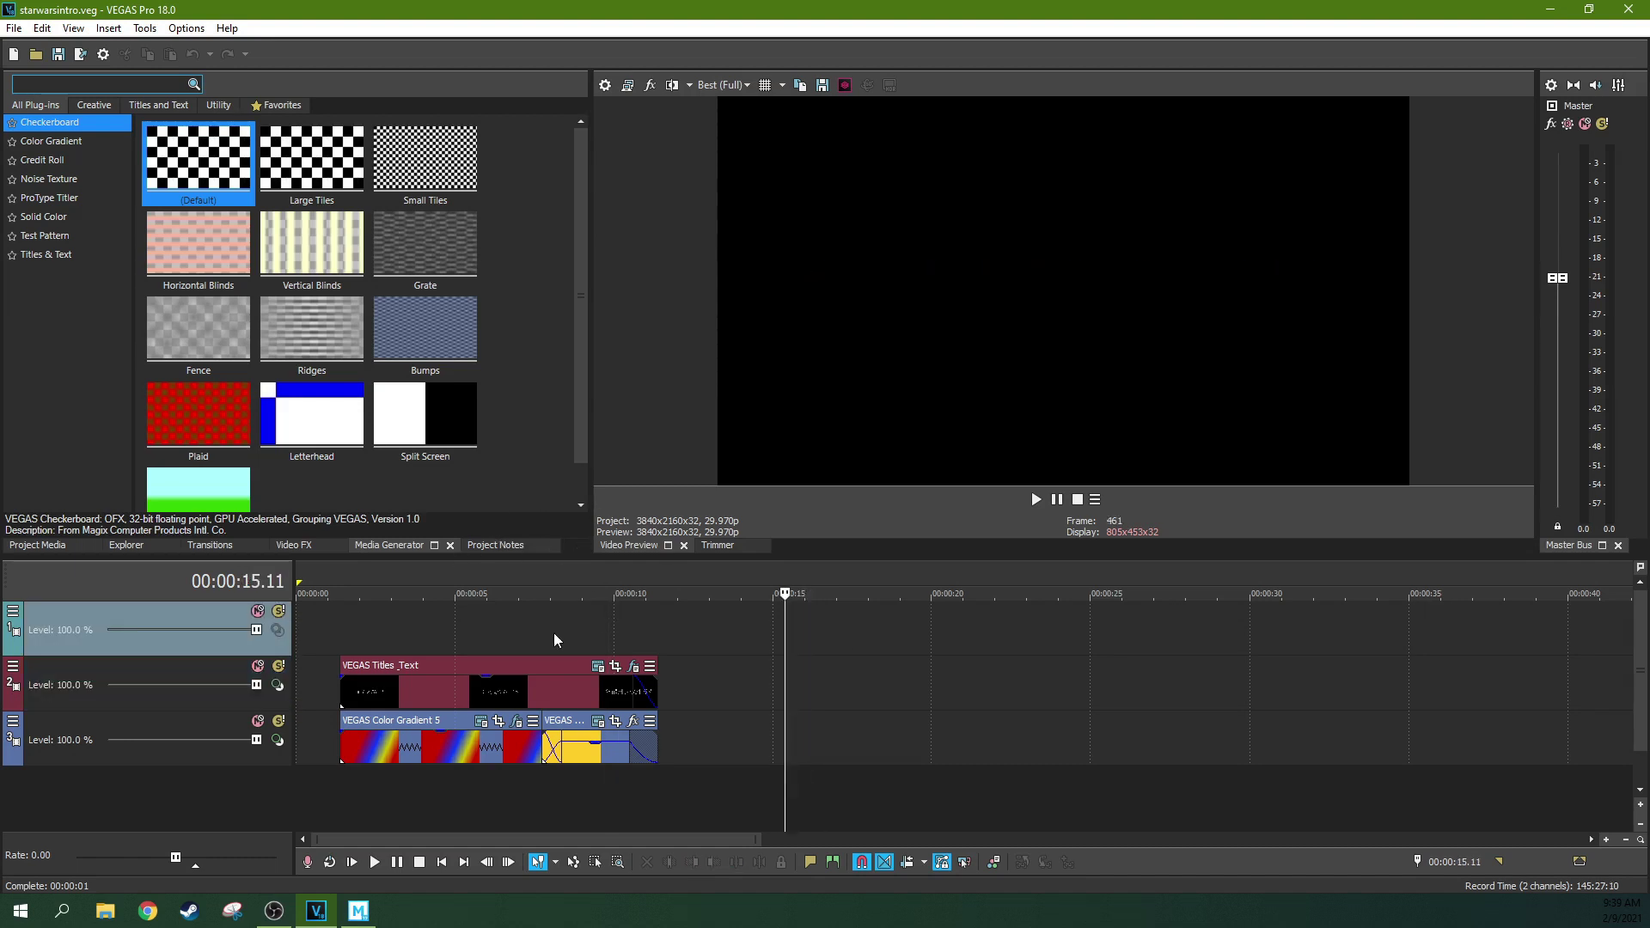
left_click(421, 635)
left_click(616, 634)
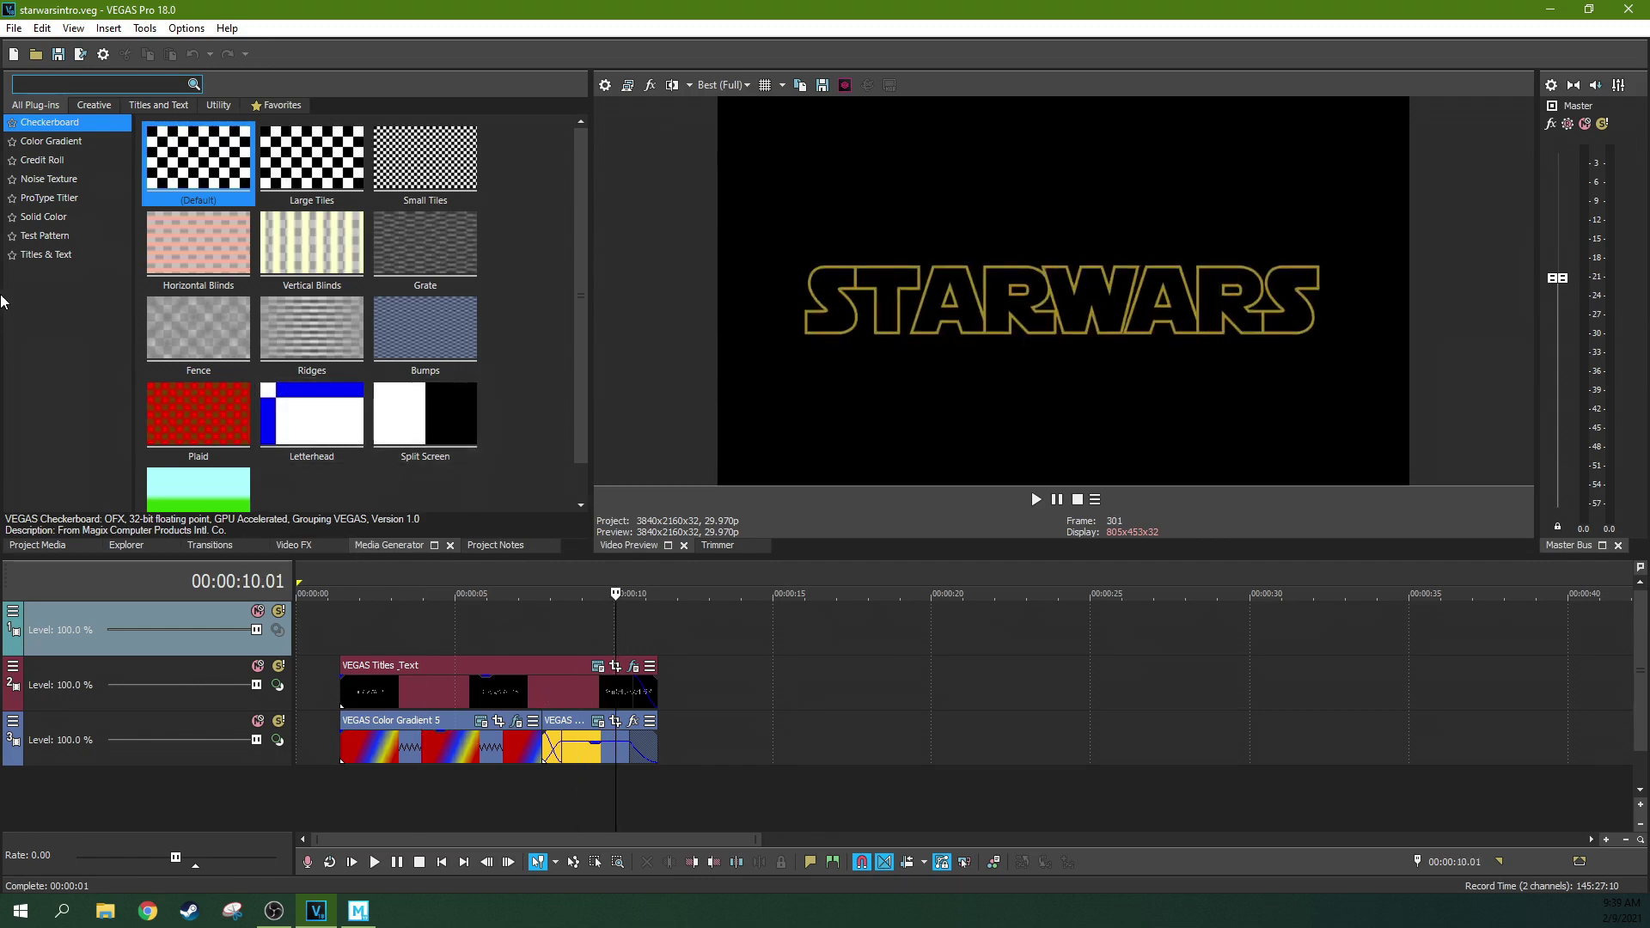
left_click(48, 258)
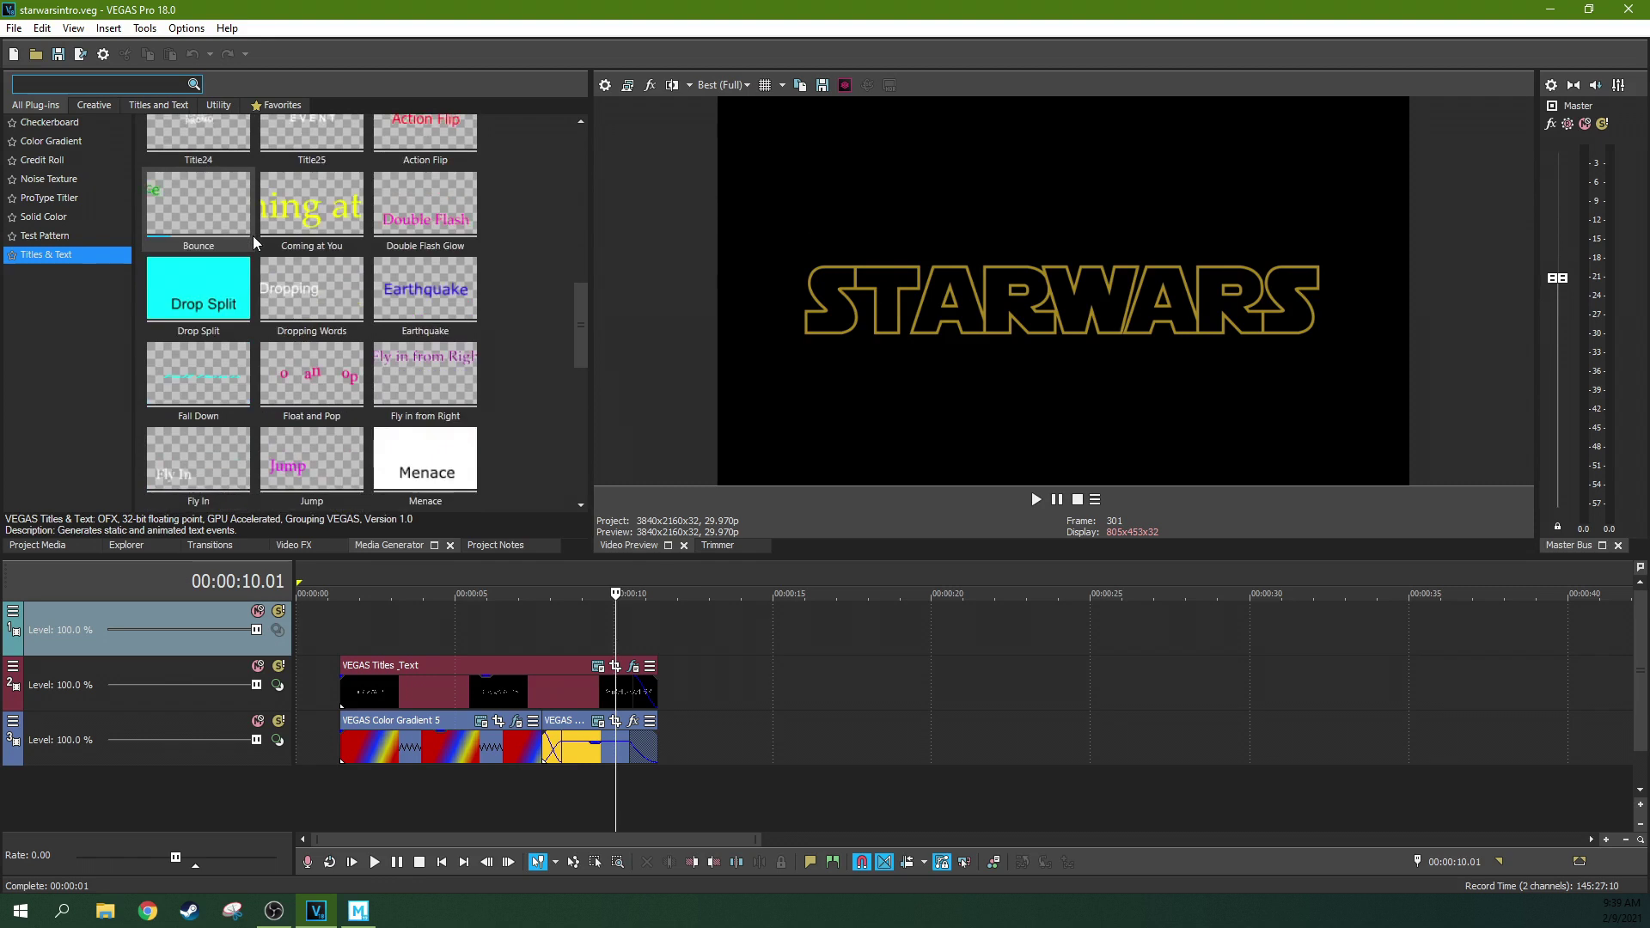
left_click_drag(311, 244, 848, 683)
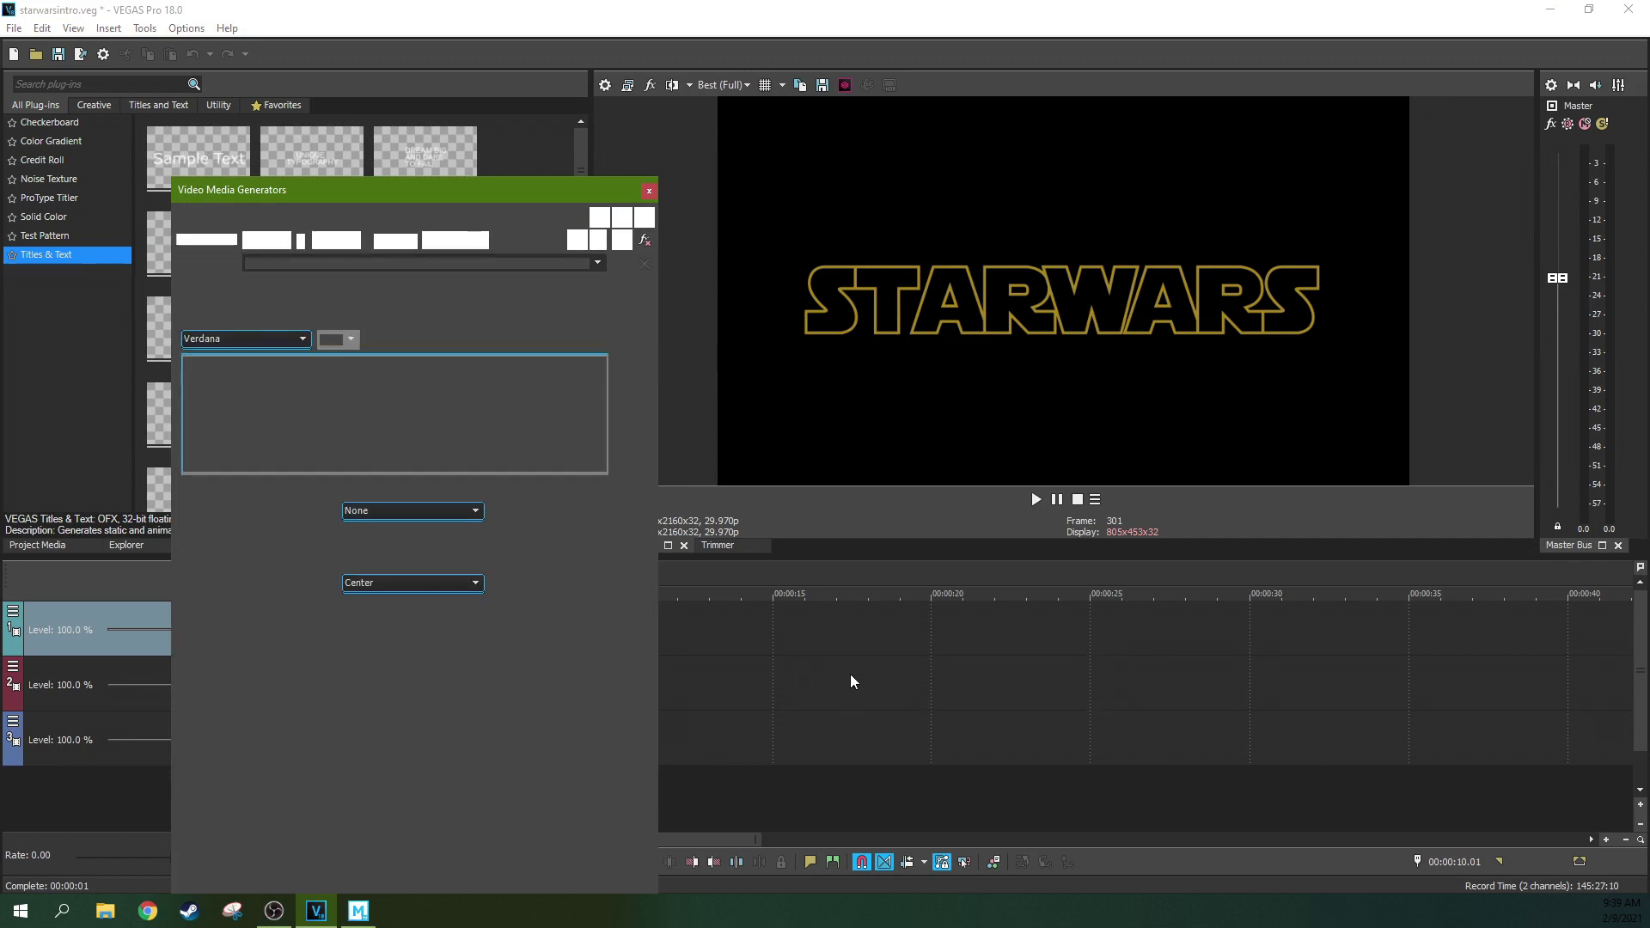
Replace the new title's 'Sample Text' placeholder with STARWARS
left_click(861, 691)
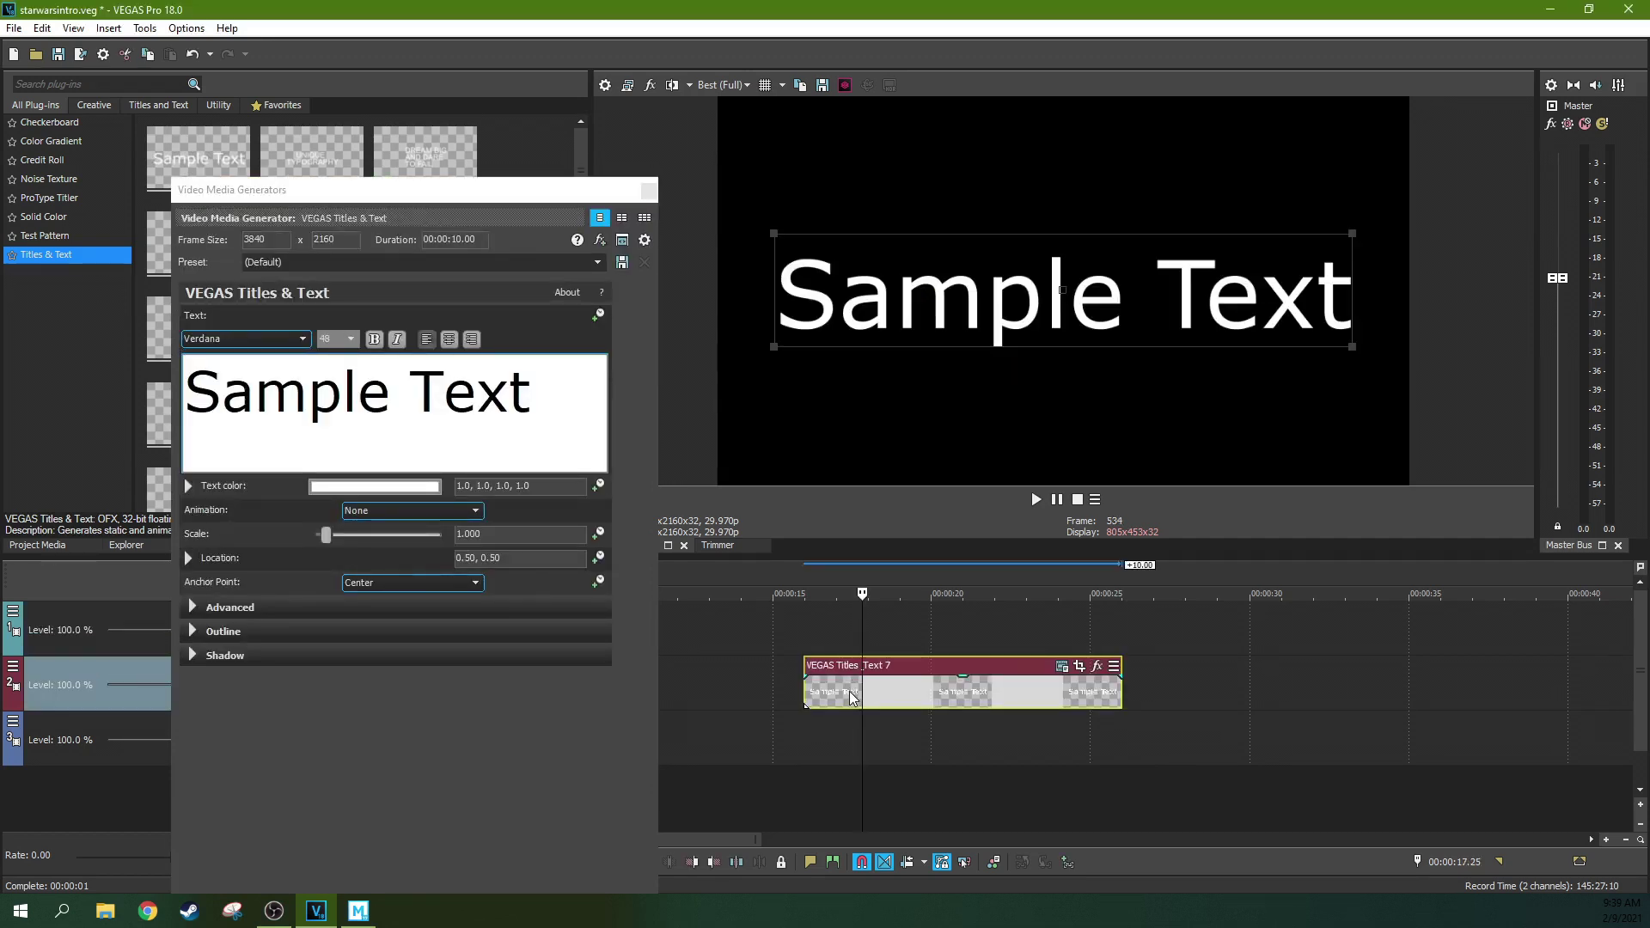
left_click(580, 431)
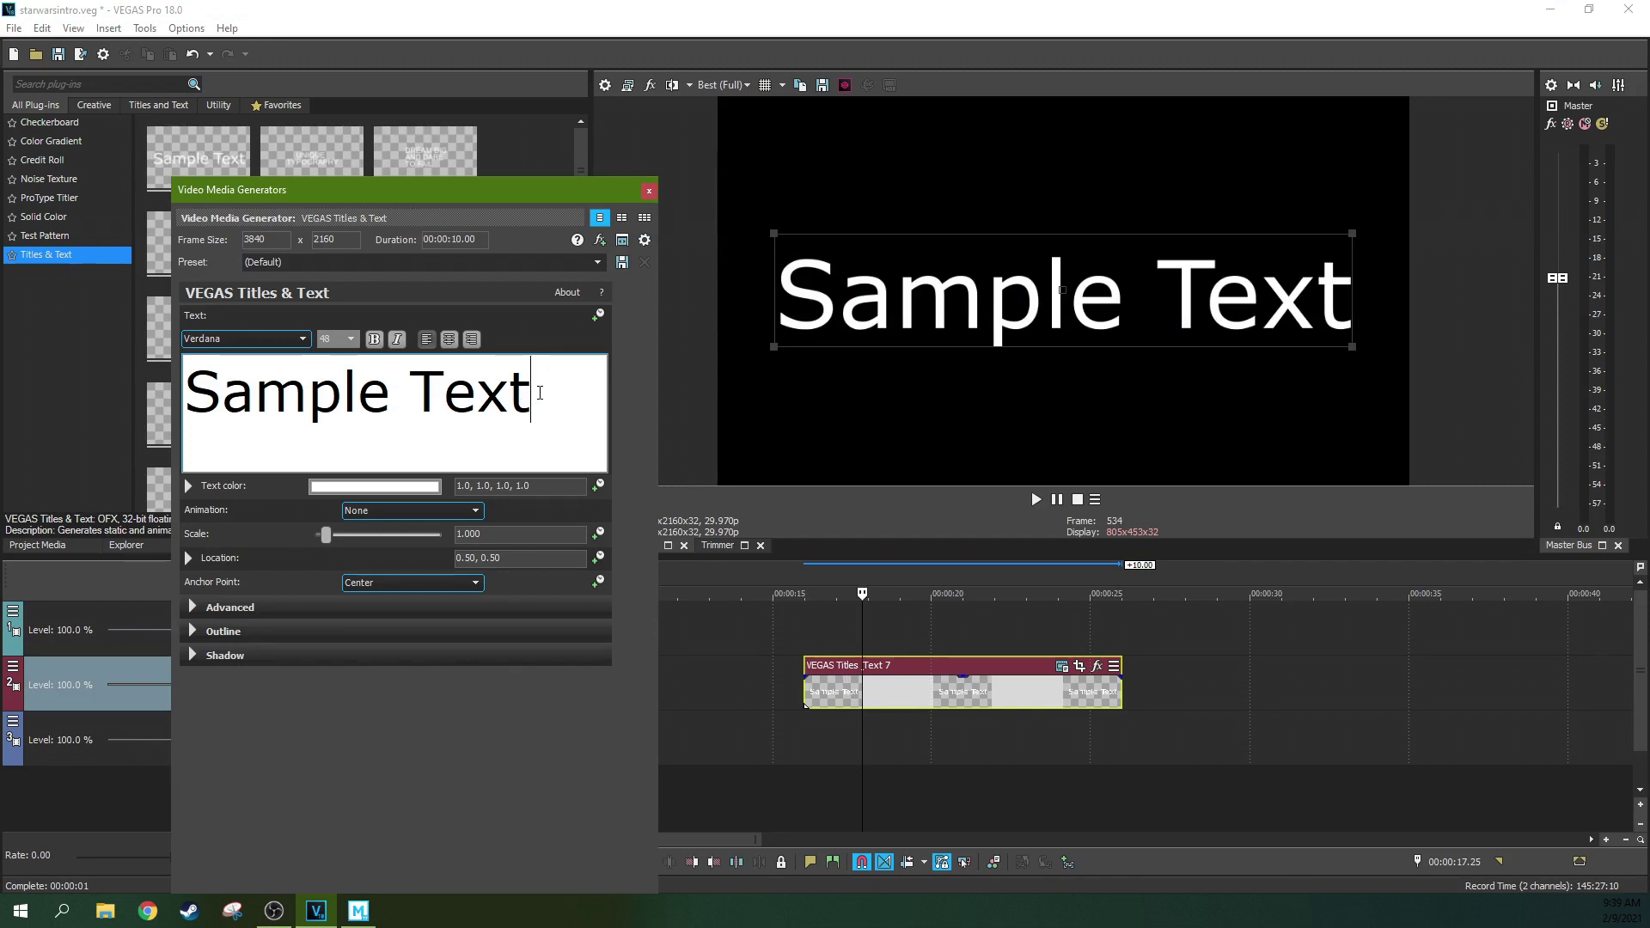
left_click_drag(524, 391, 180, 378)
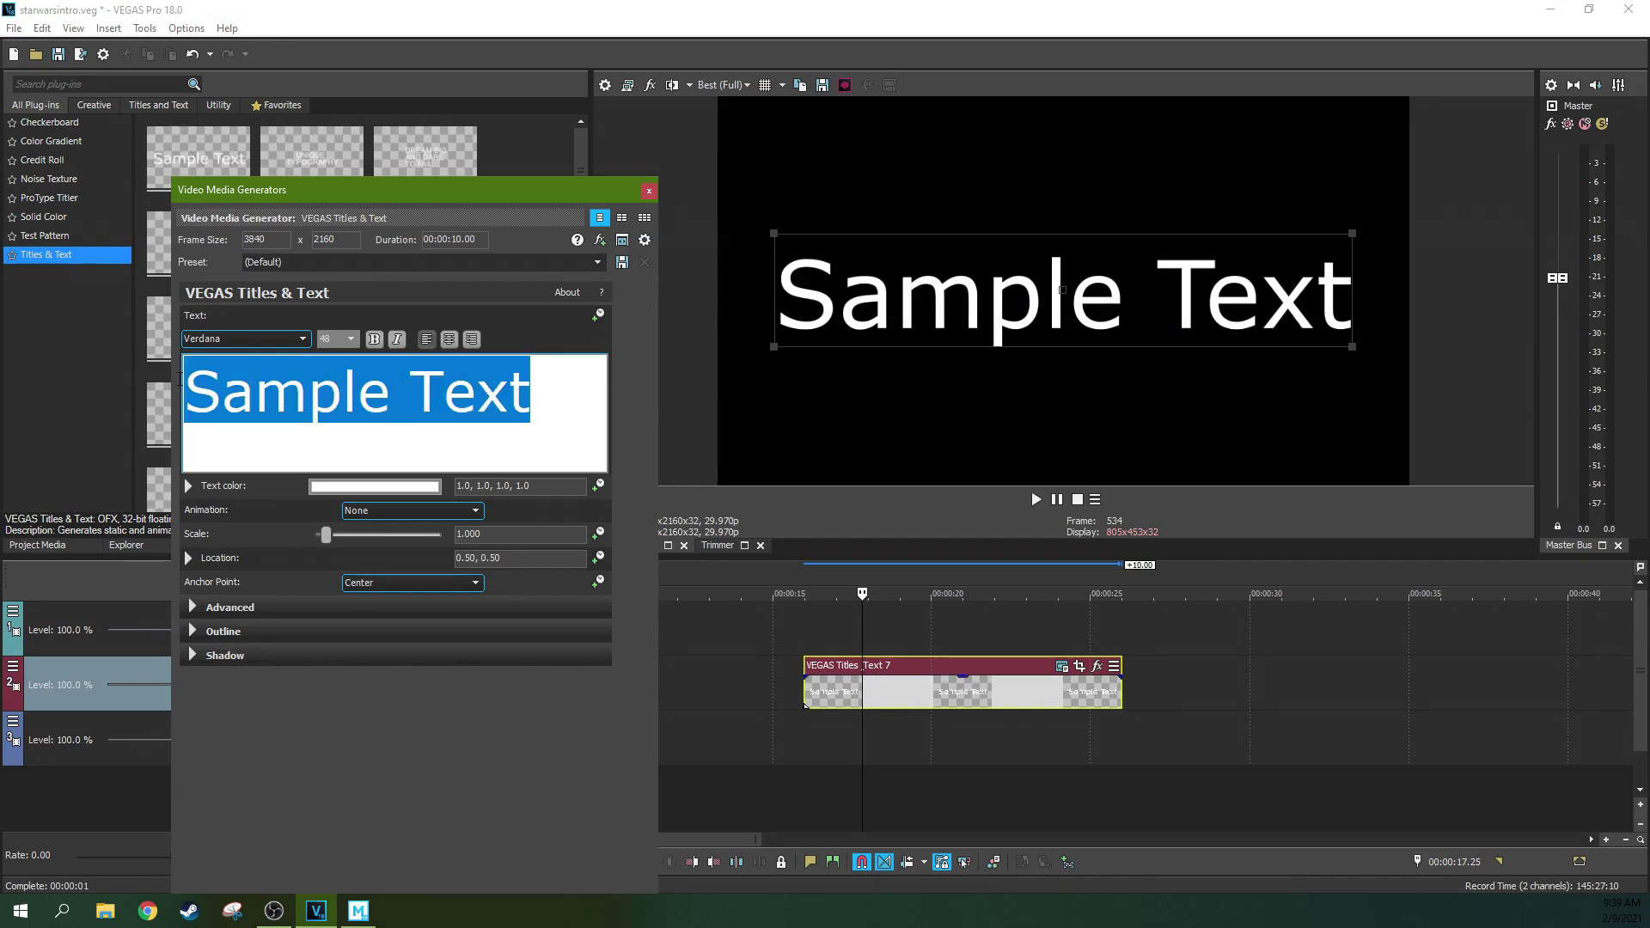
type("STA")
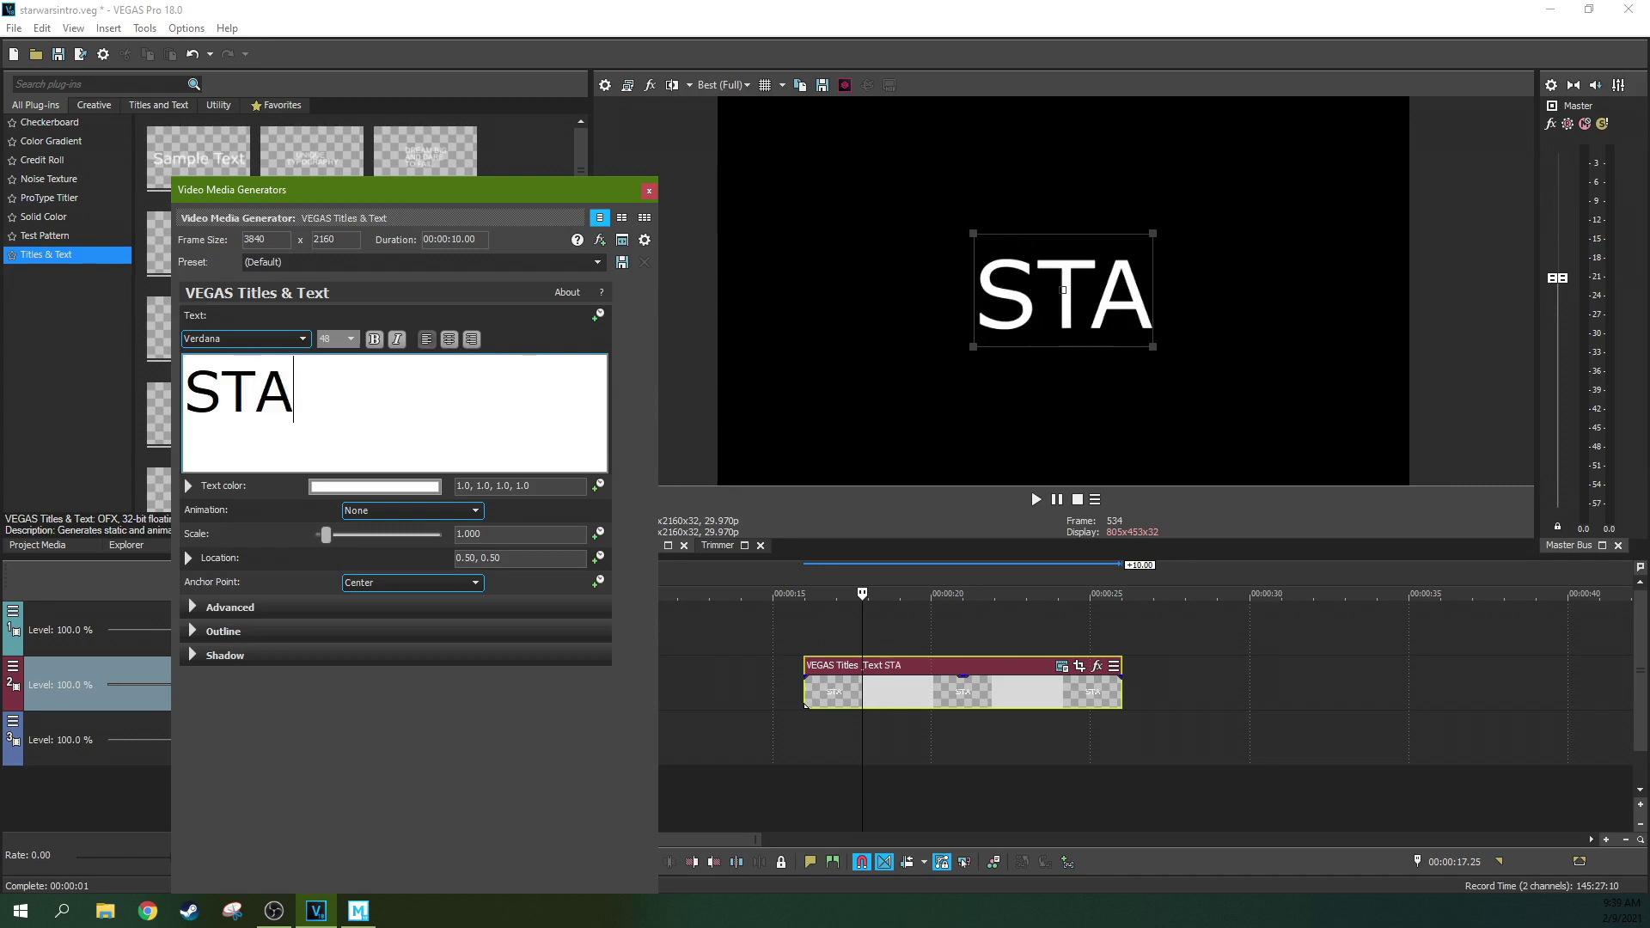
type("RWARS")
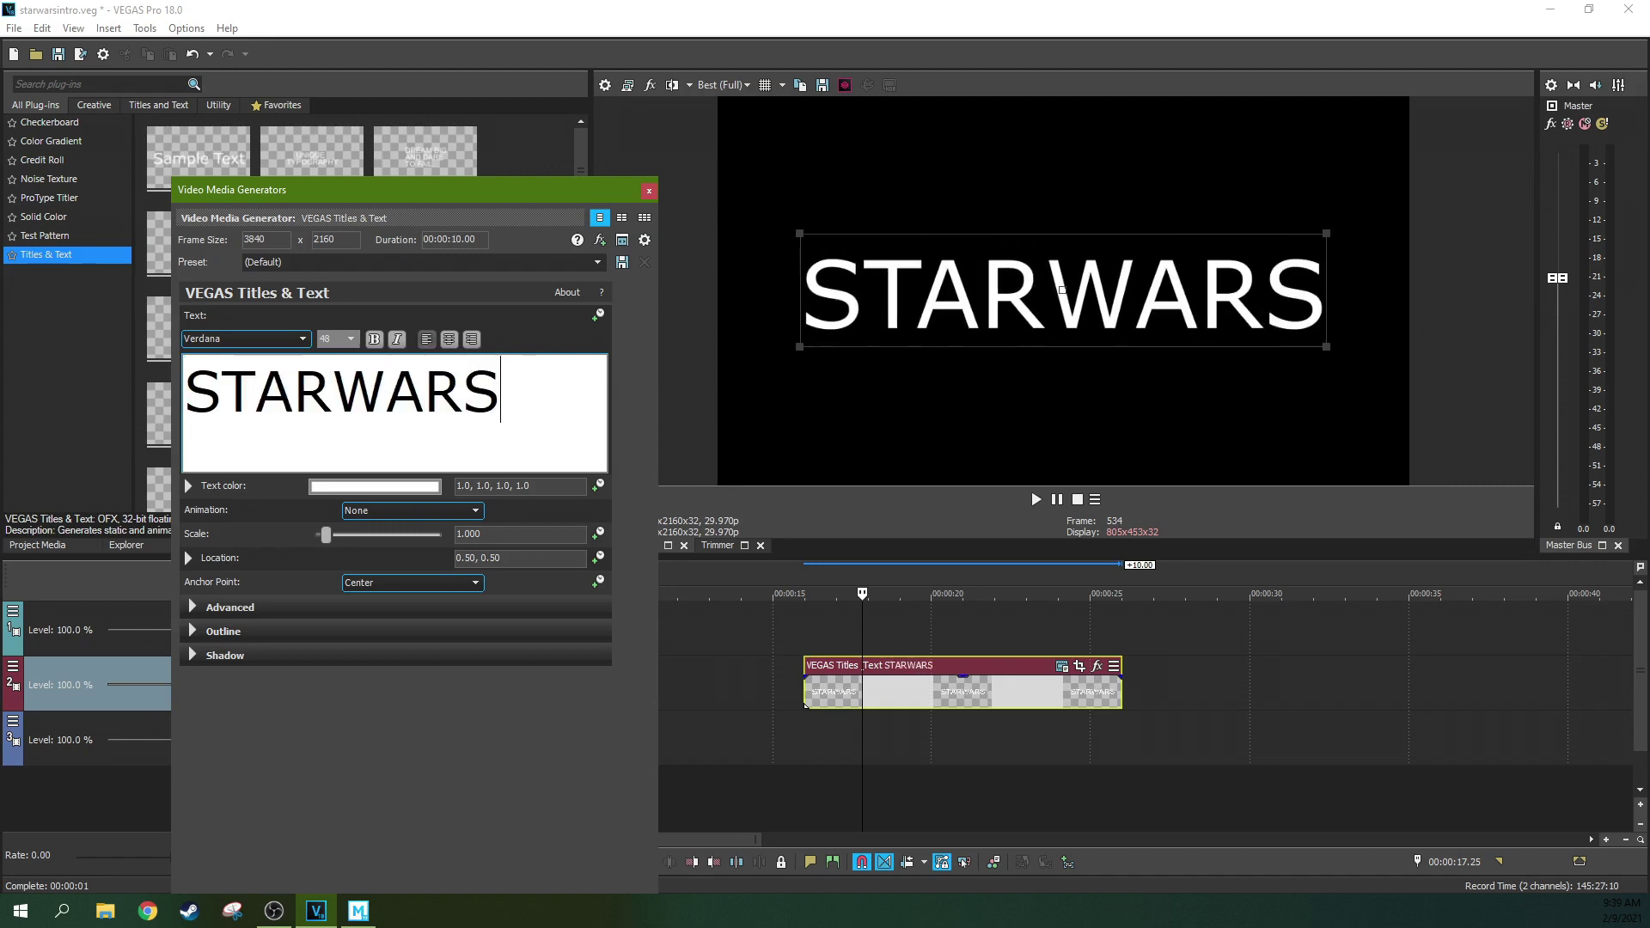
left_click_drag(447, 189, 1073, 339)
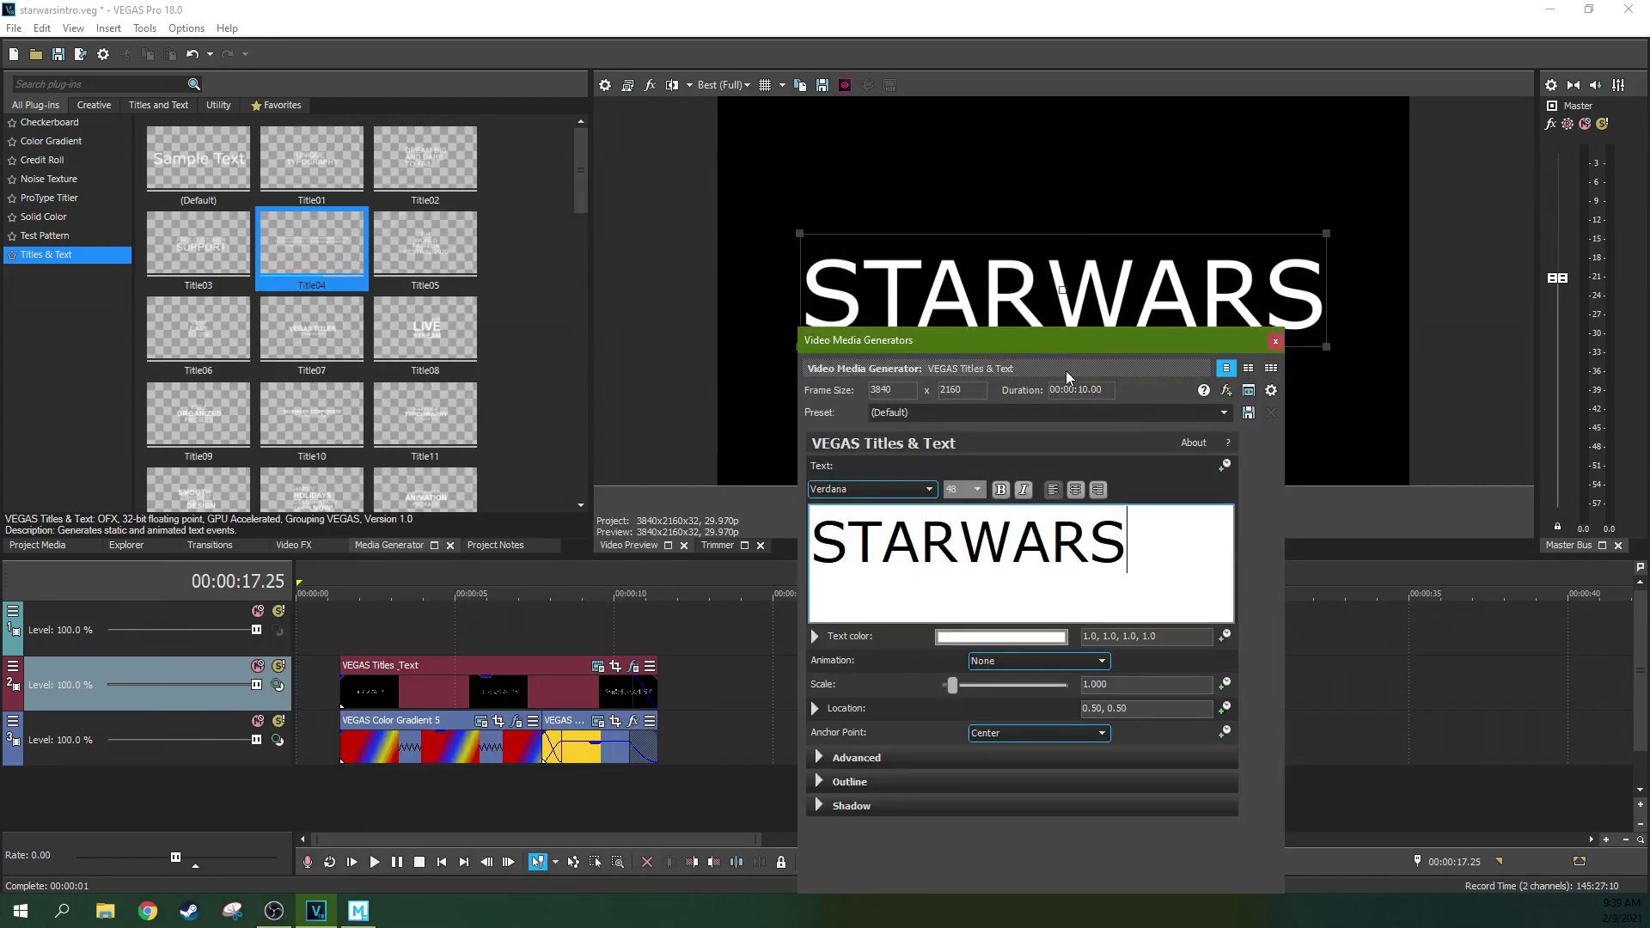
left_click(531, 711)
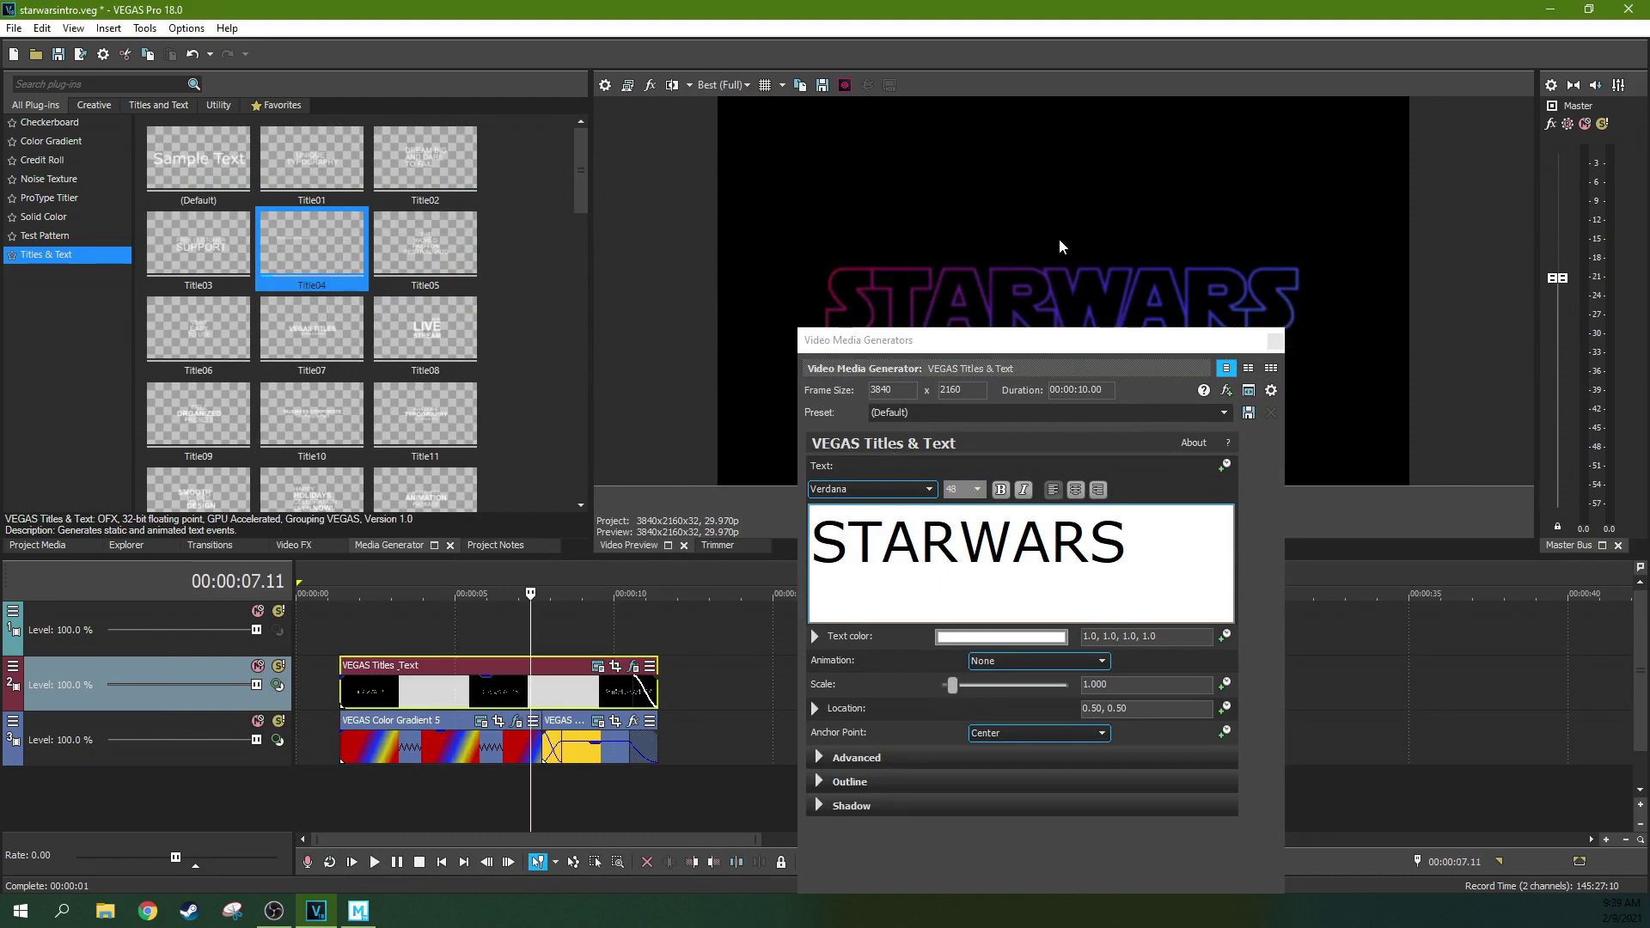
left_click_drag(1049, 339, 428, 173)
left_click(890, 657)
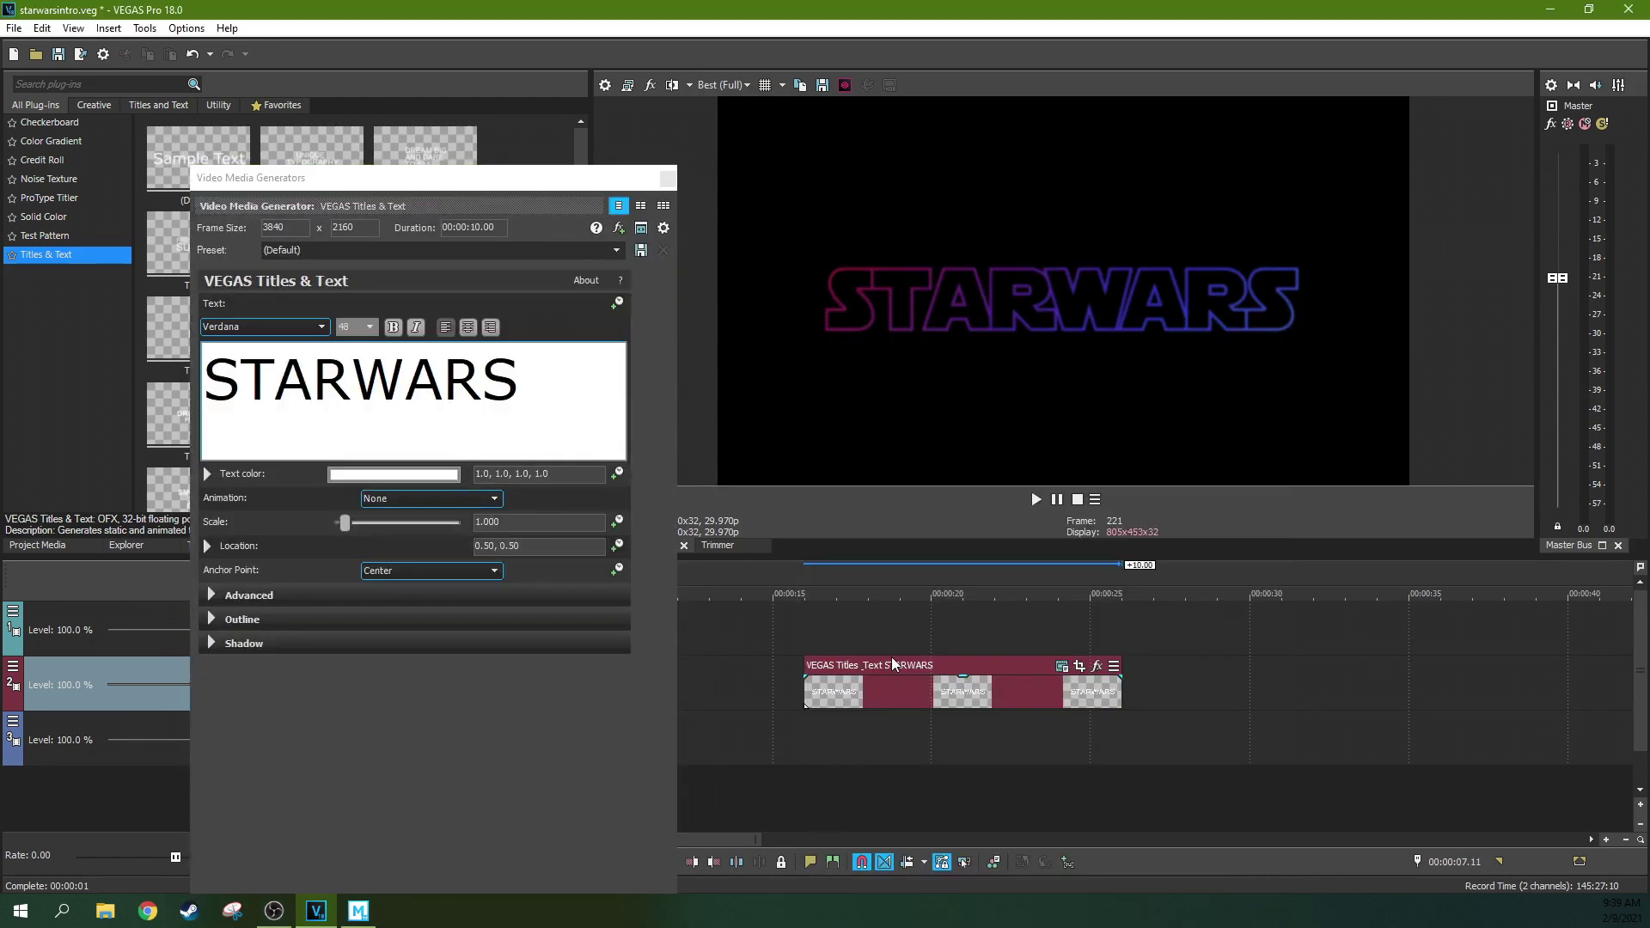
Set the STARWARS title's text colour to black
left_click(417, 476)
mouse_move(272, 608)
left_mouse_down()
mouse_move(289, 605)
mouse_move(197, 716)
left_mouse_up()
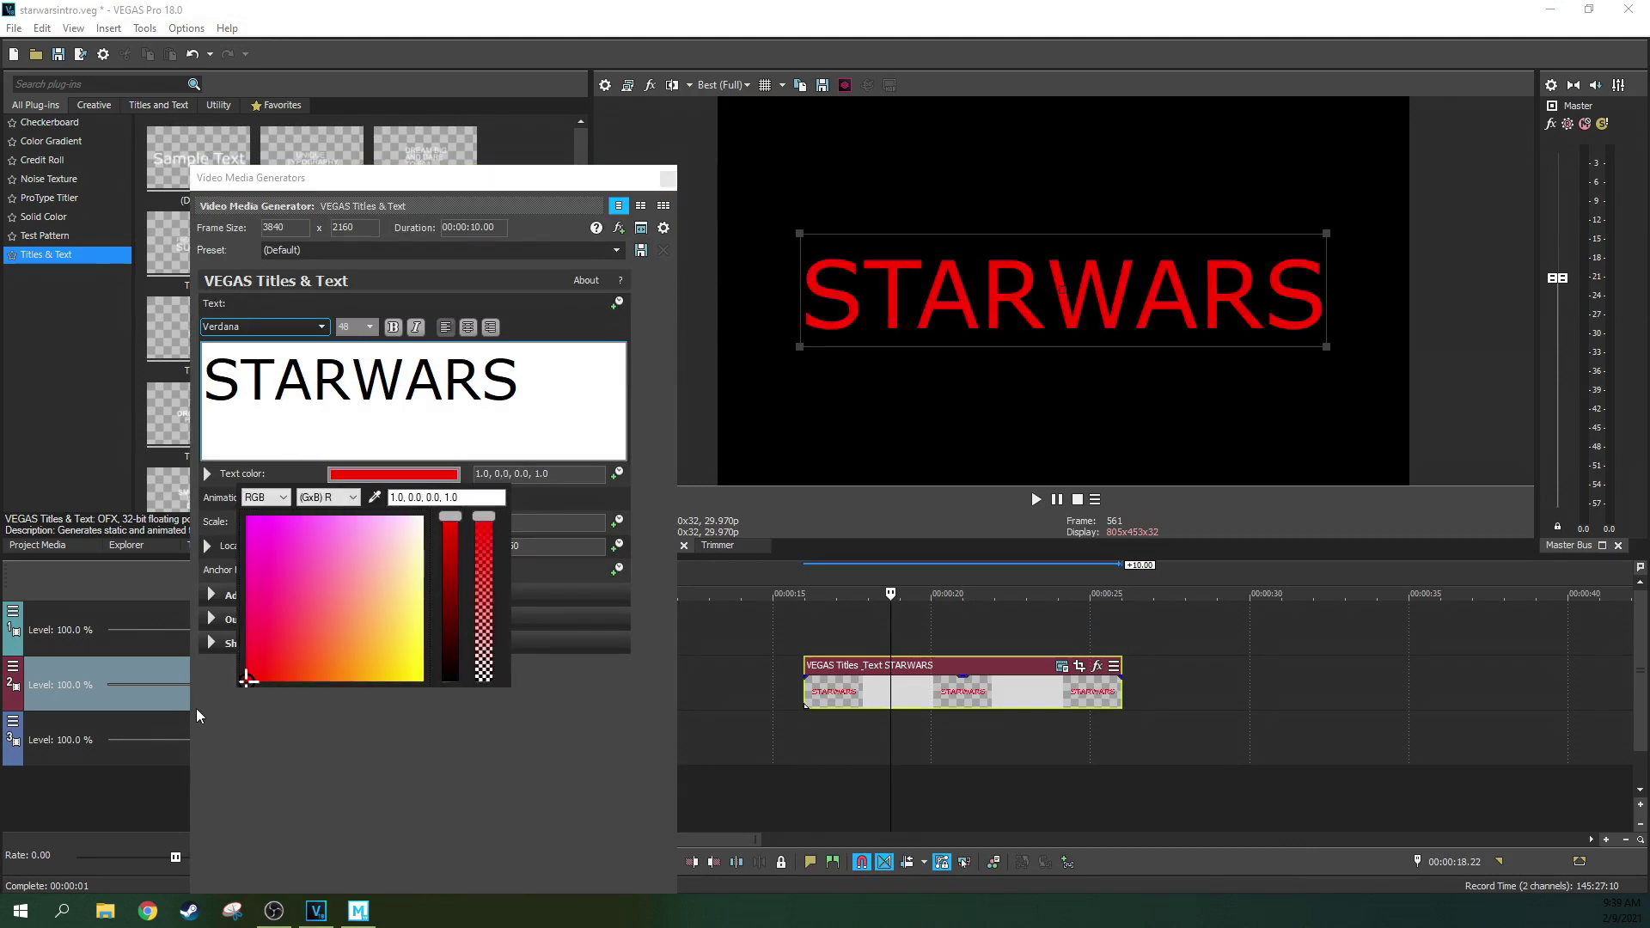
left_click_drag(449, 522, 438, 715)
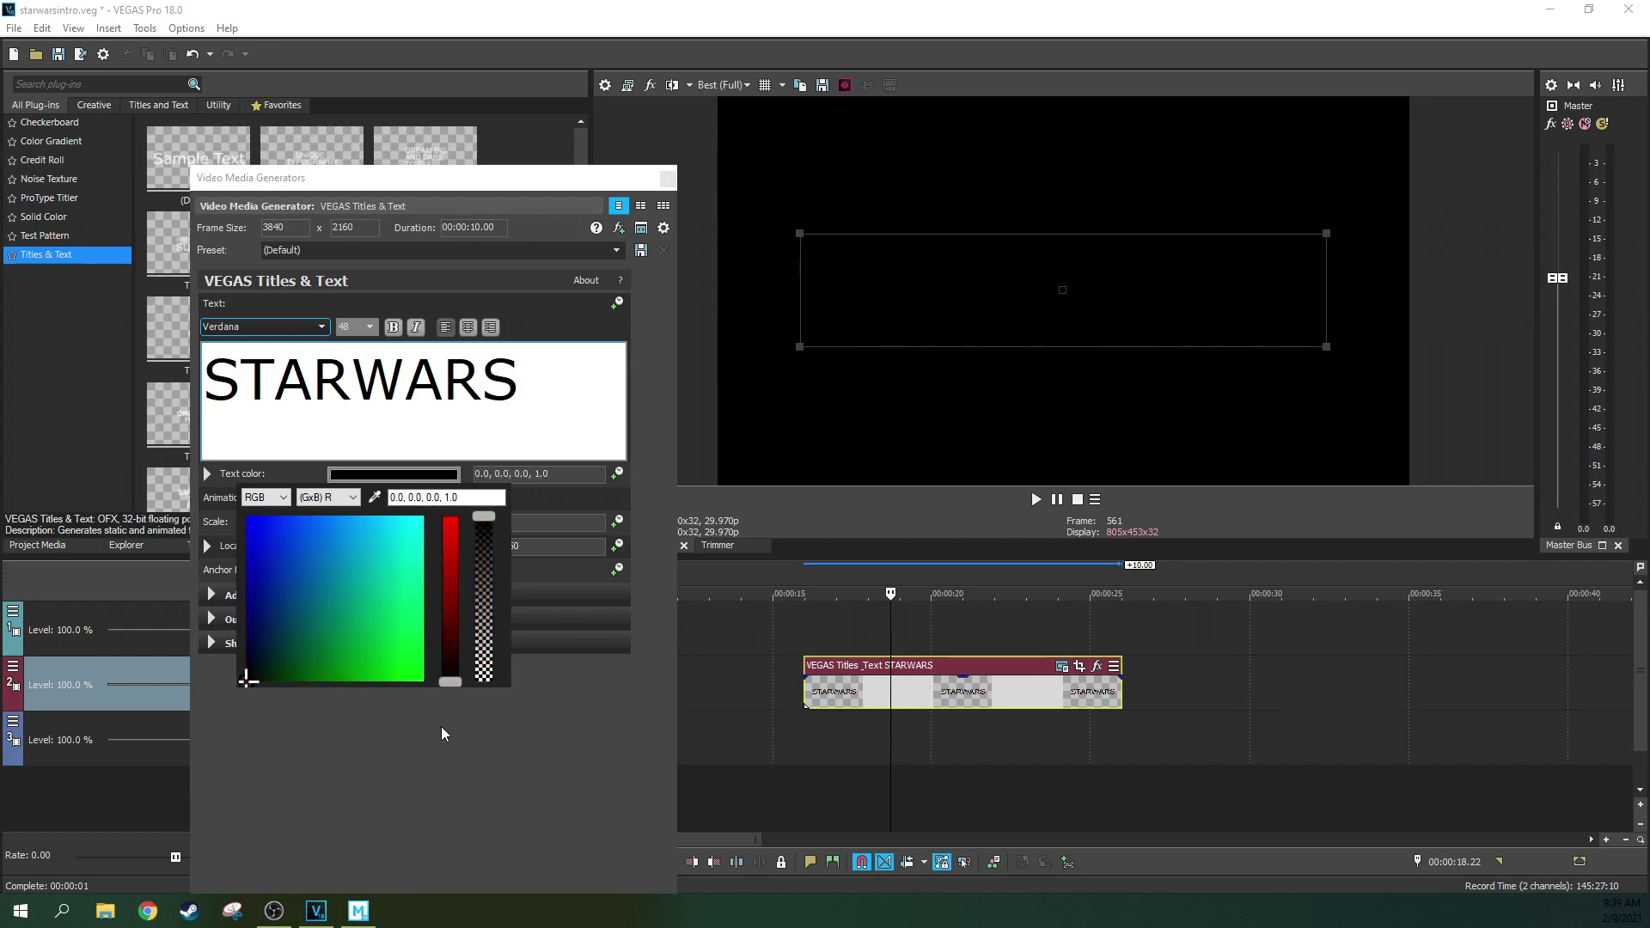
left_click(435, 745)
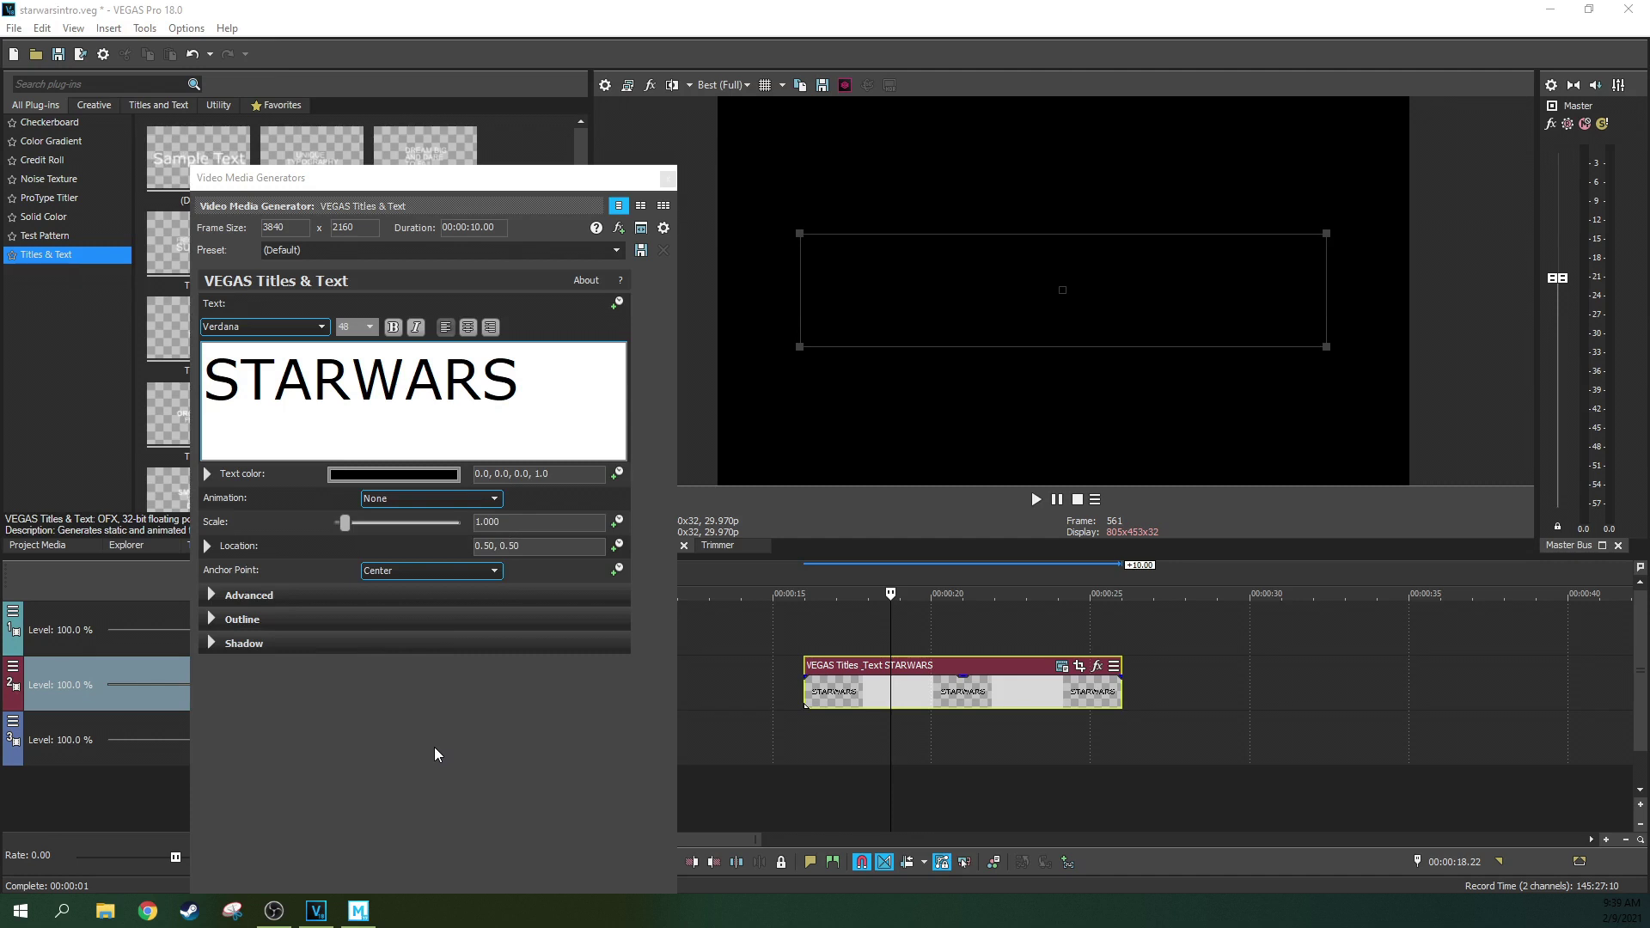
Make the title background opaque black and set the outline width to 10
left_click(211, 618)
left_click(974, 636)
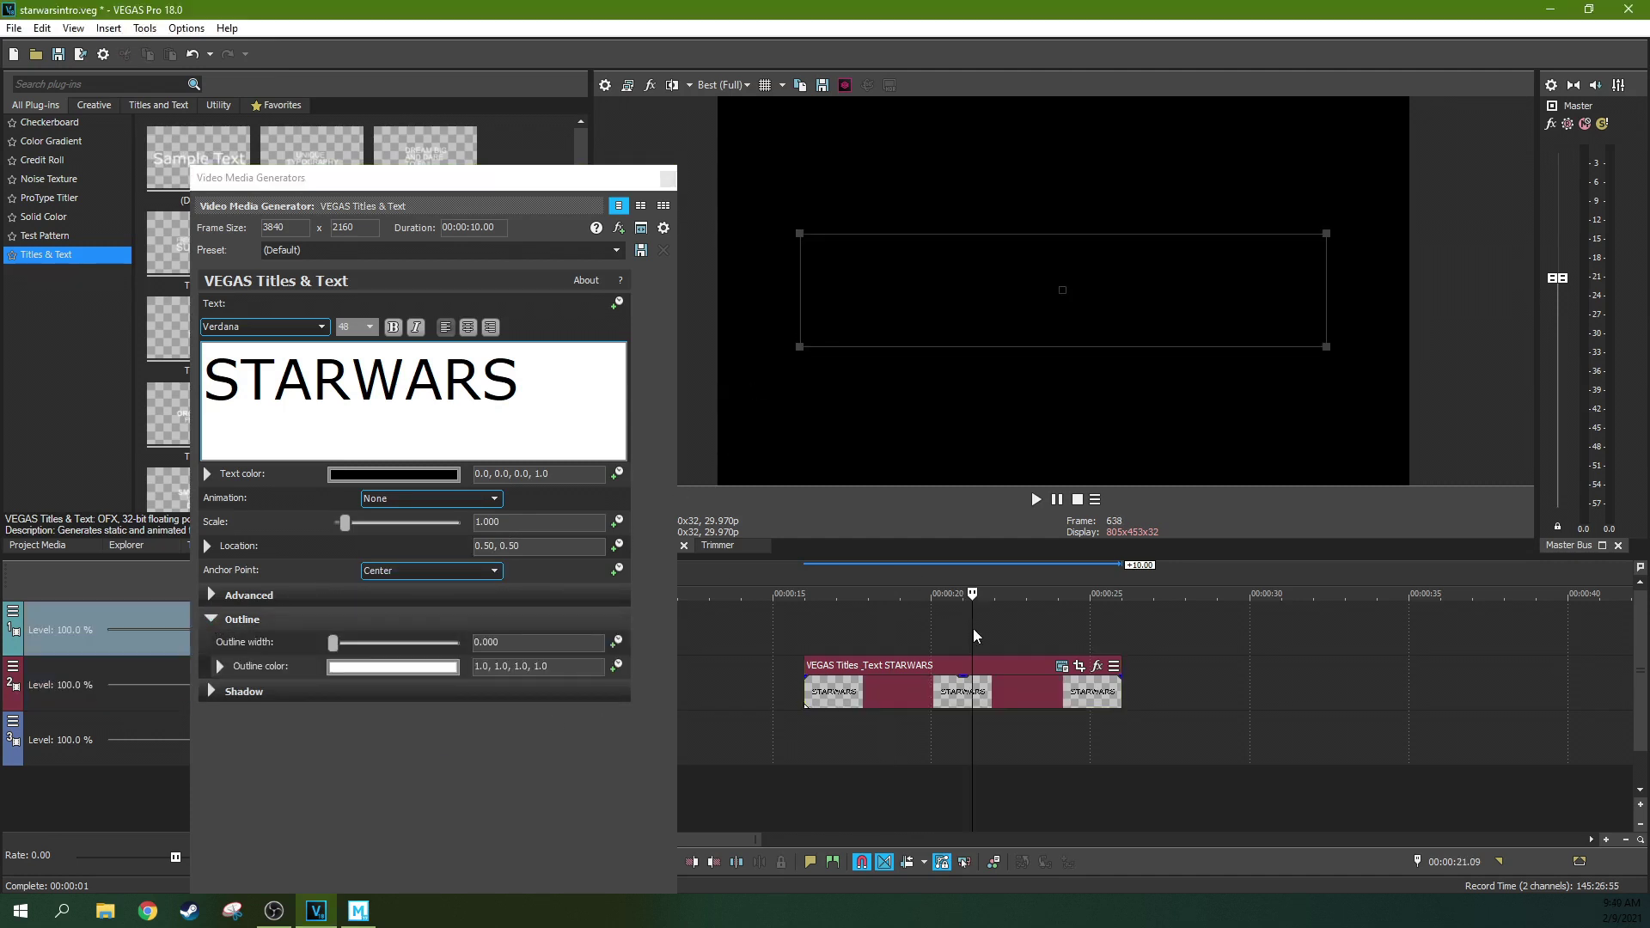
left_click(211, 594)
left_click(370, 620)
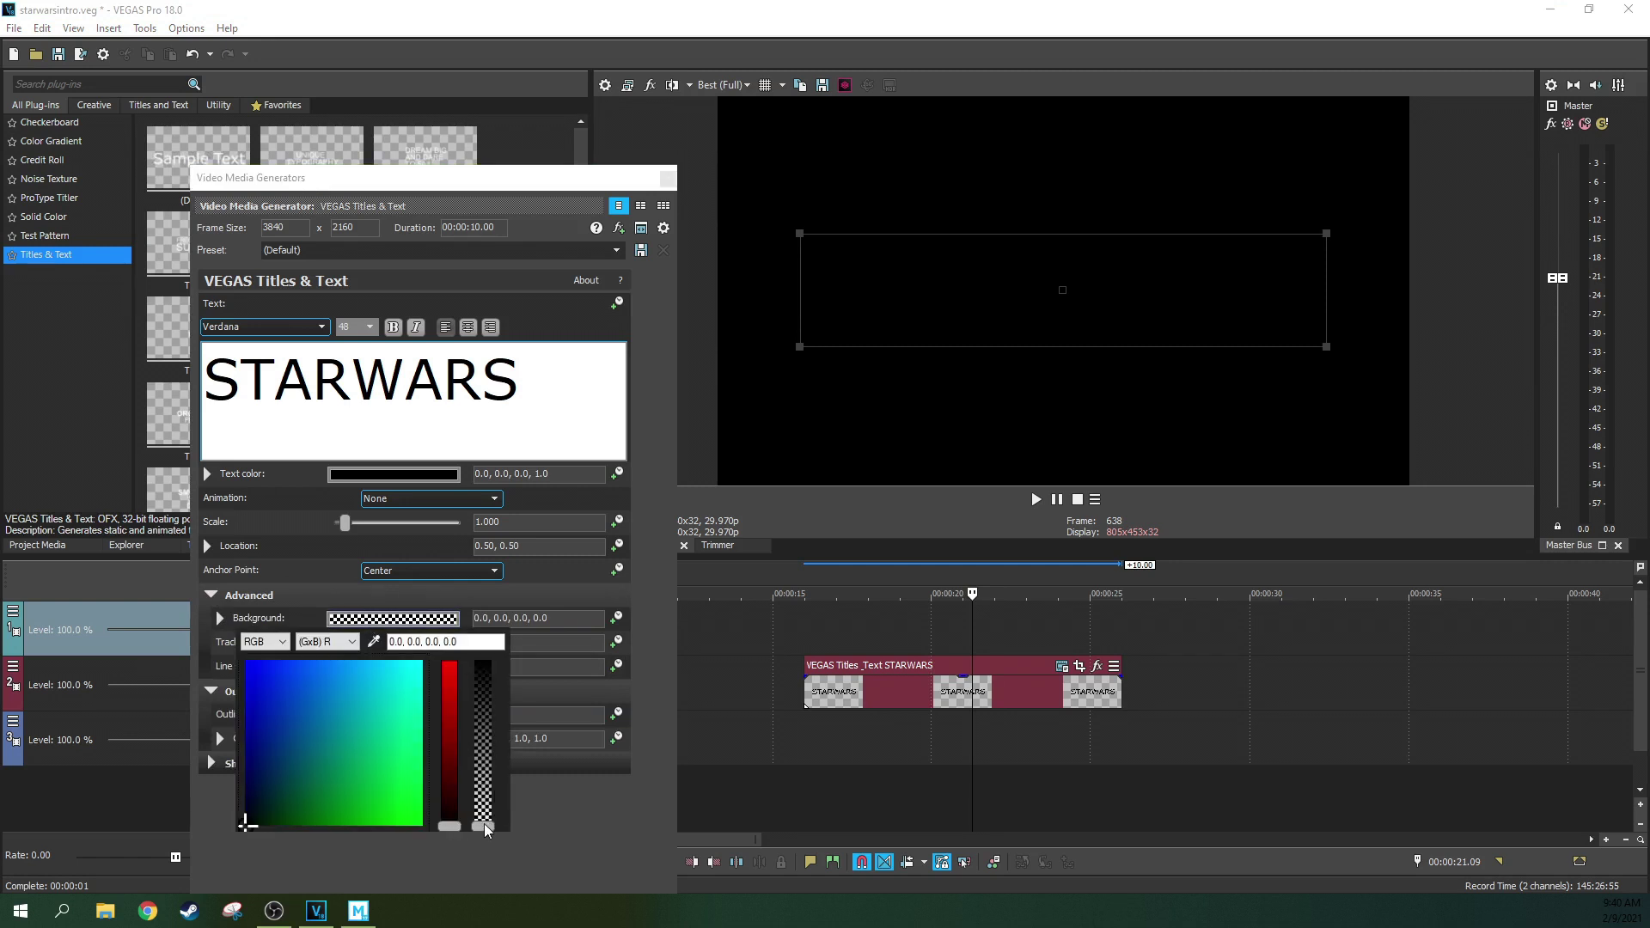
left_click_drag(486, 829, 497, 658)
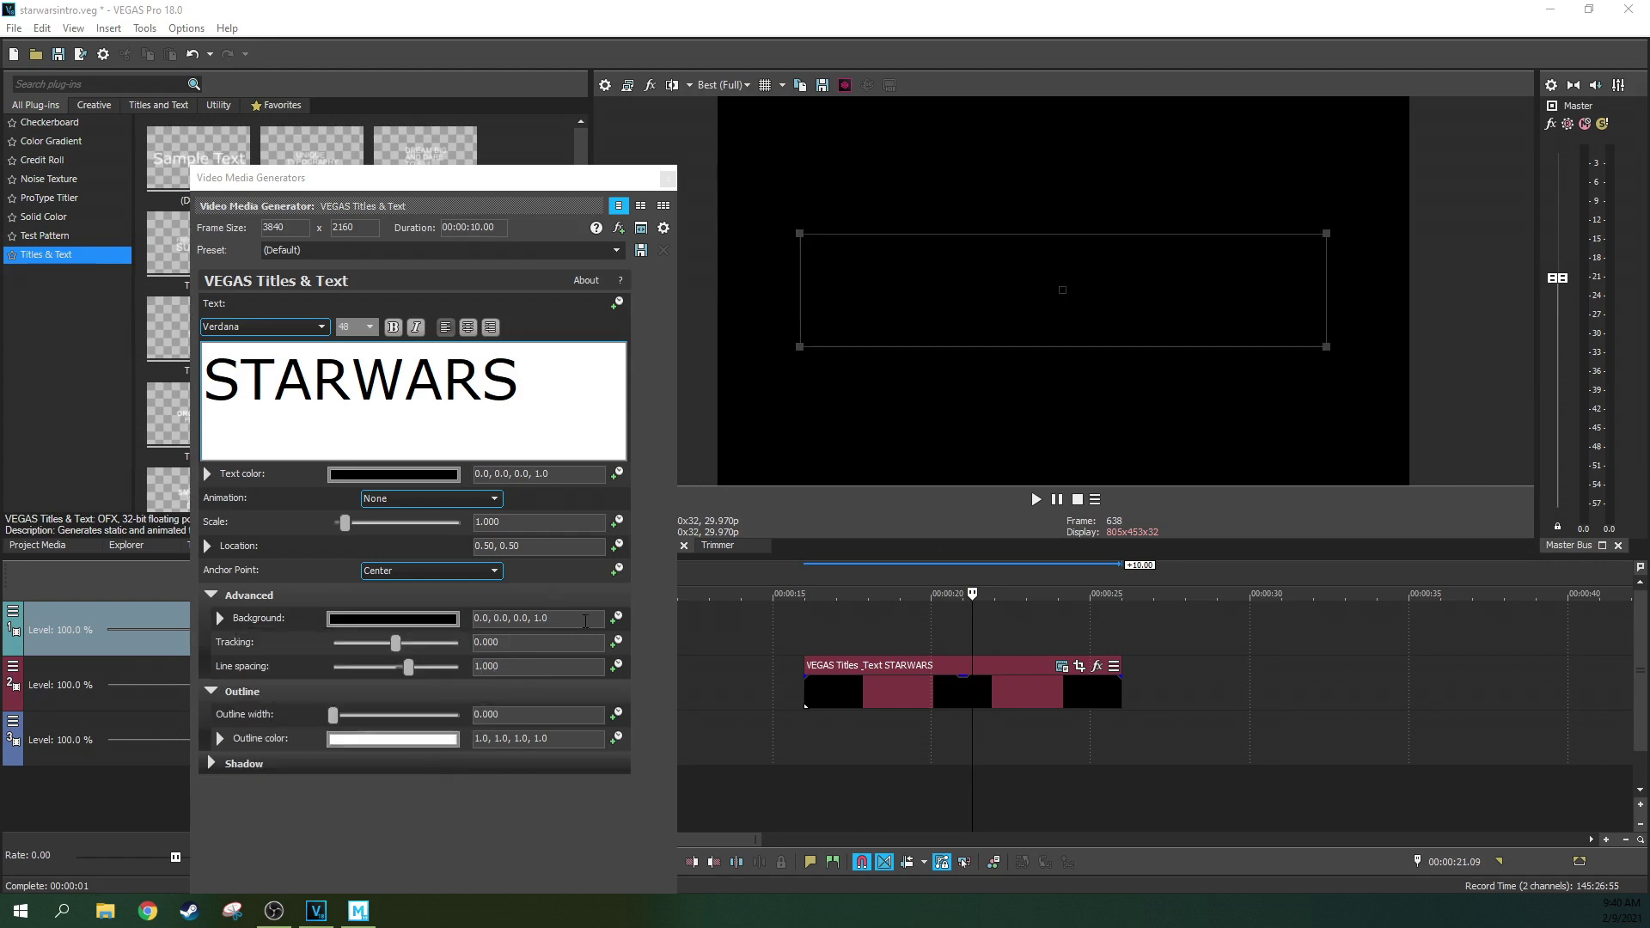
left_click_drag(336, 717, 458, 715)
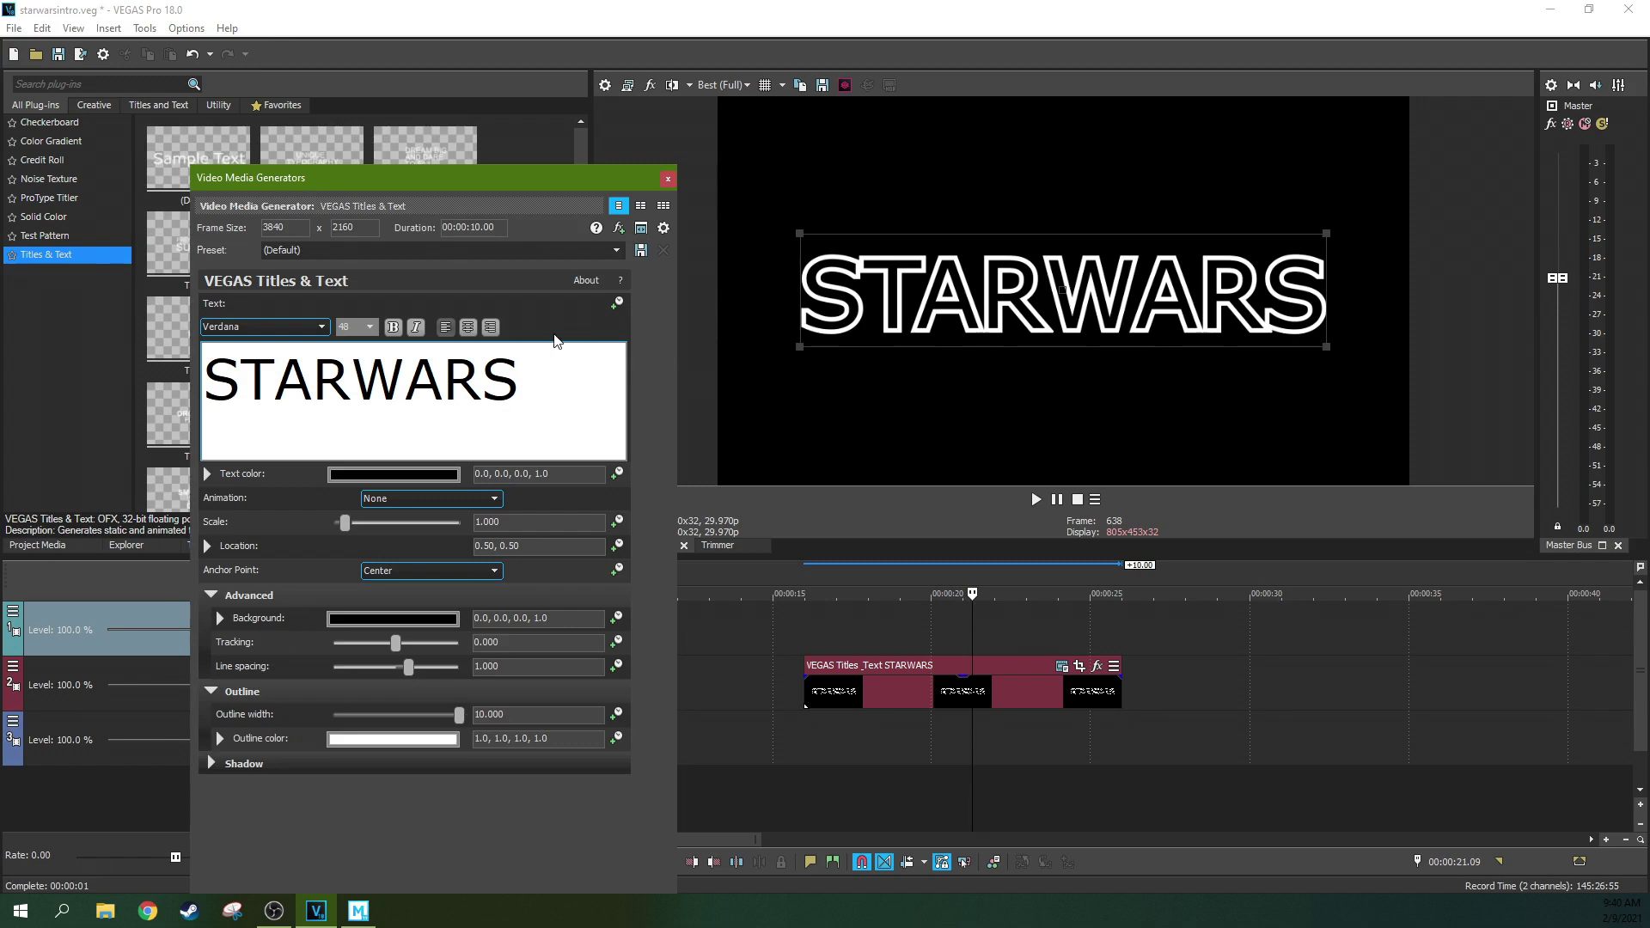
double_click(396, 373)
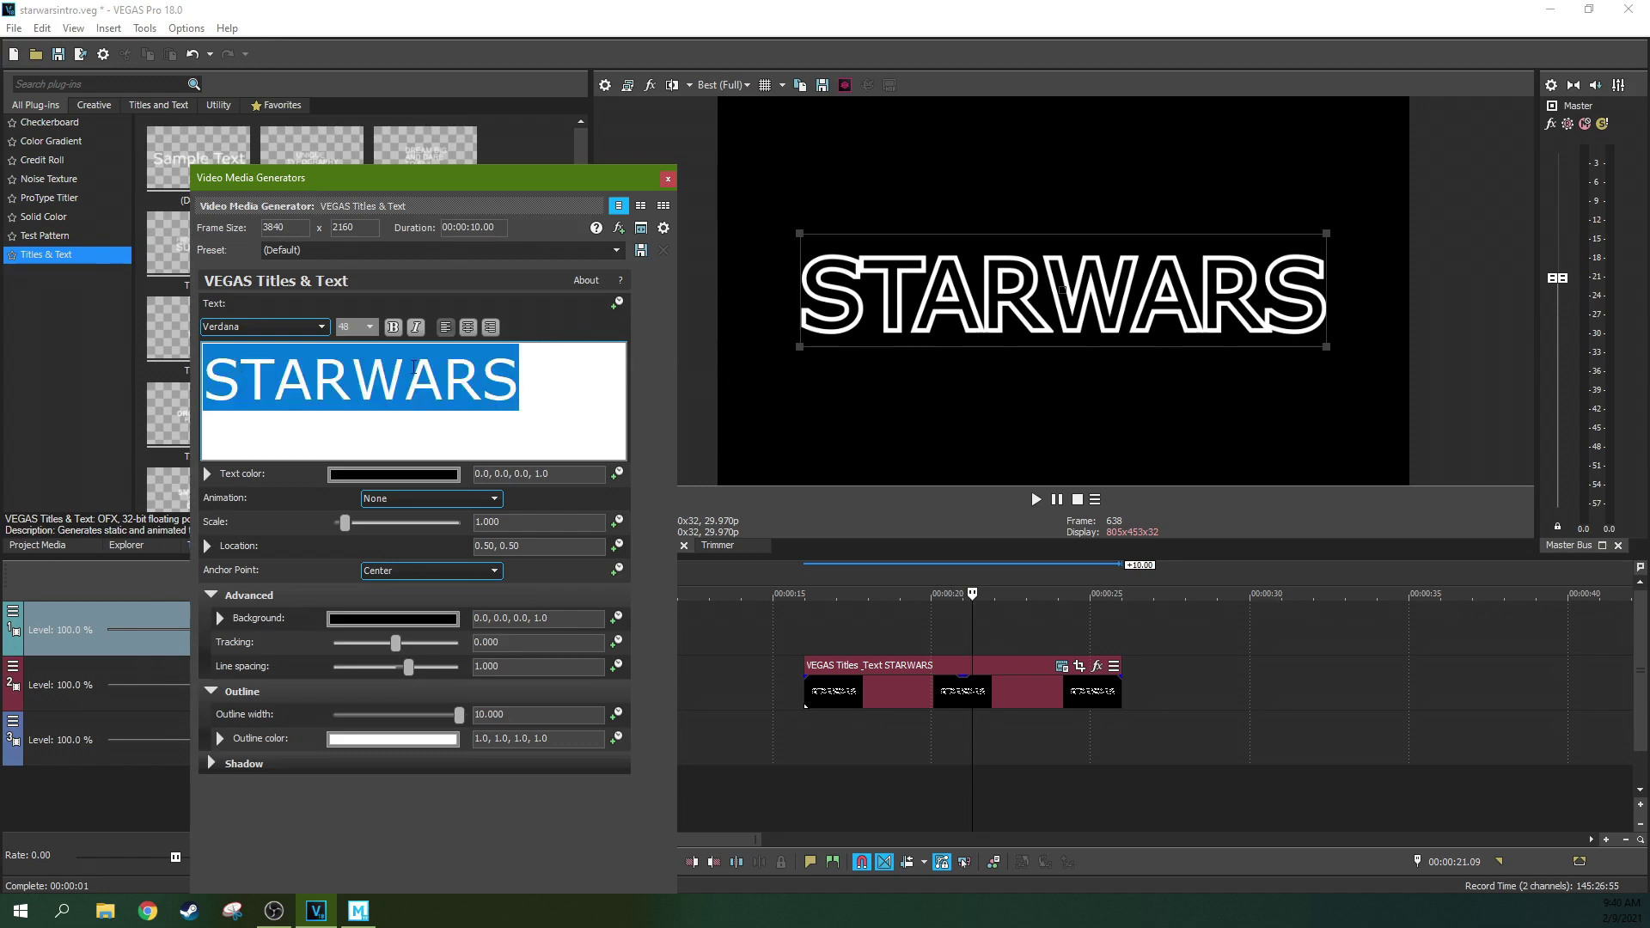
Change the title font to Star Jedi
left_click(298, 330)
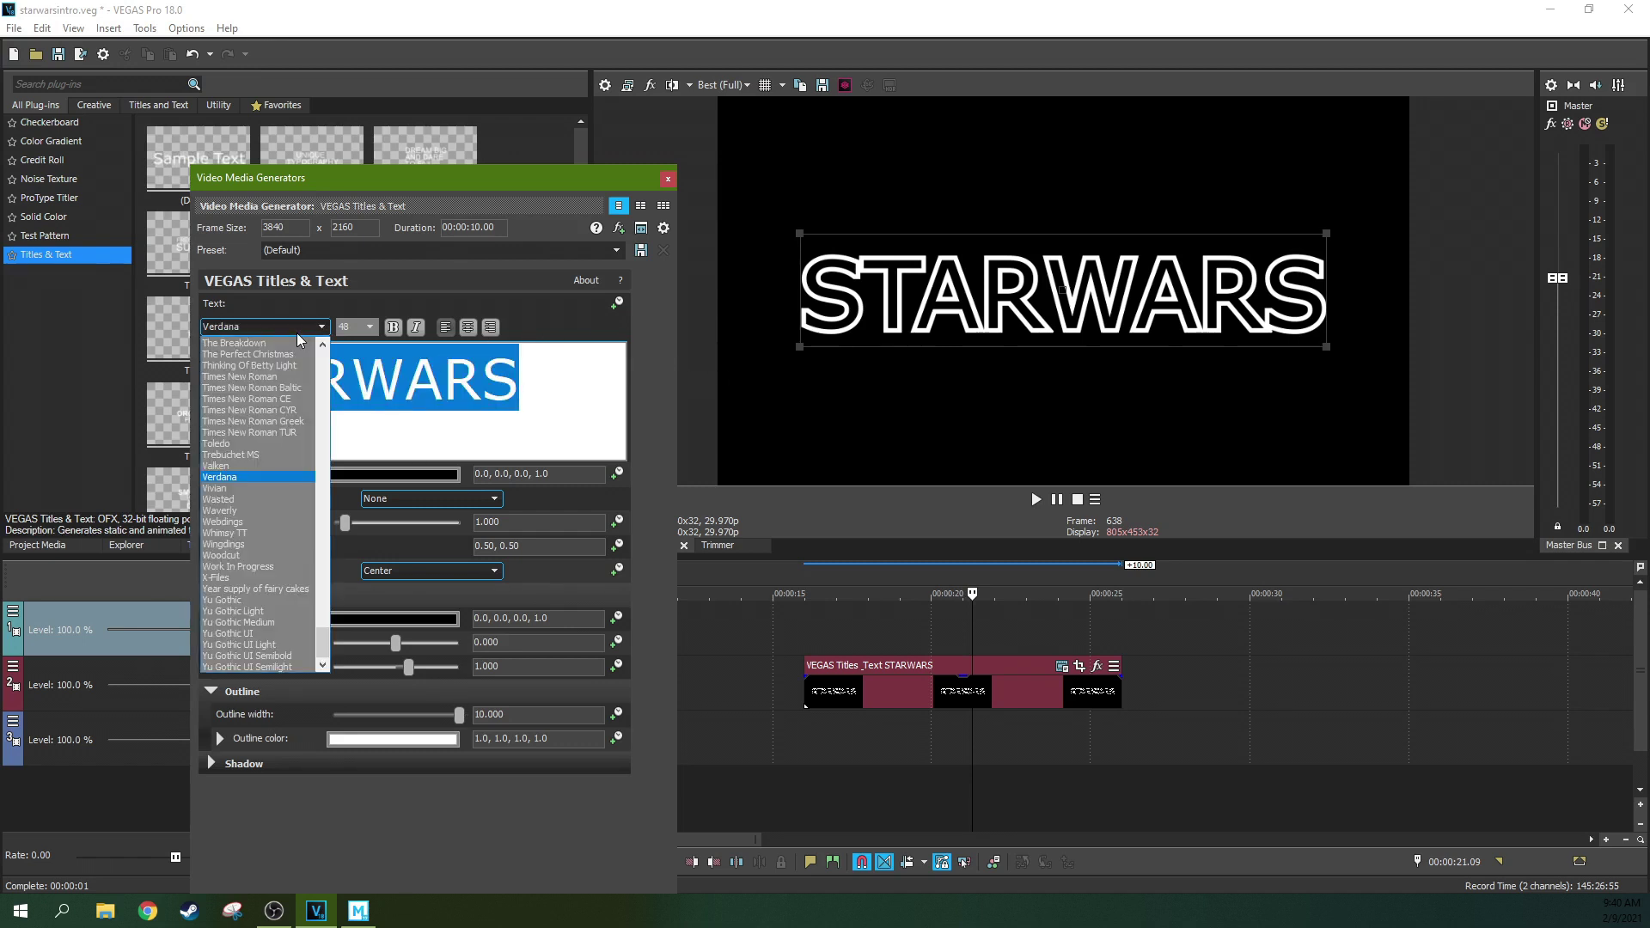
scroll(293, 524, "up", 5)
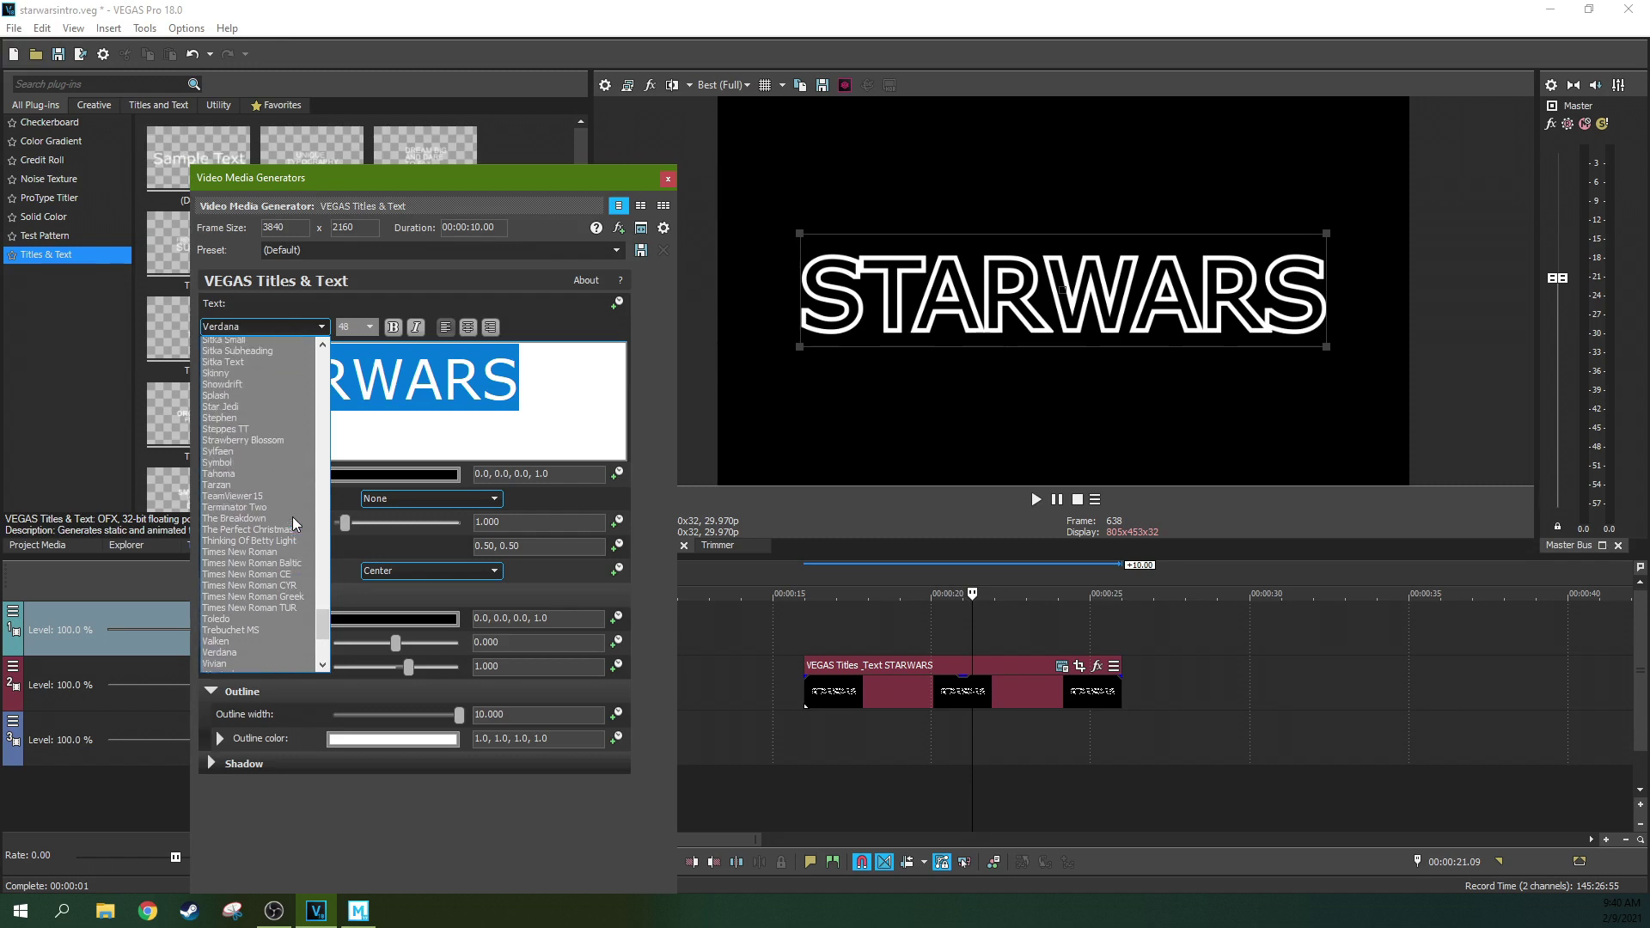
scroll(293, 523, "up", 5)
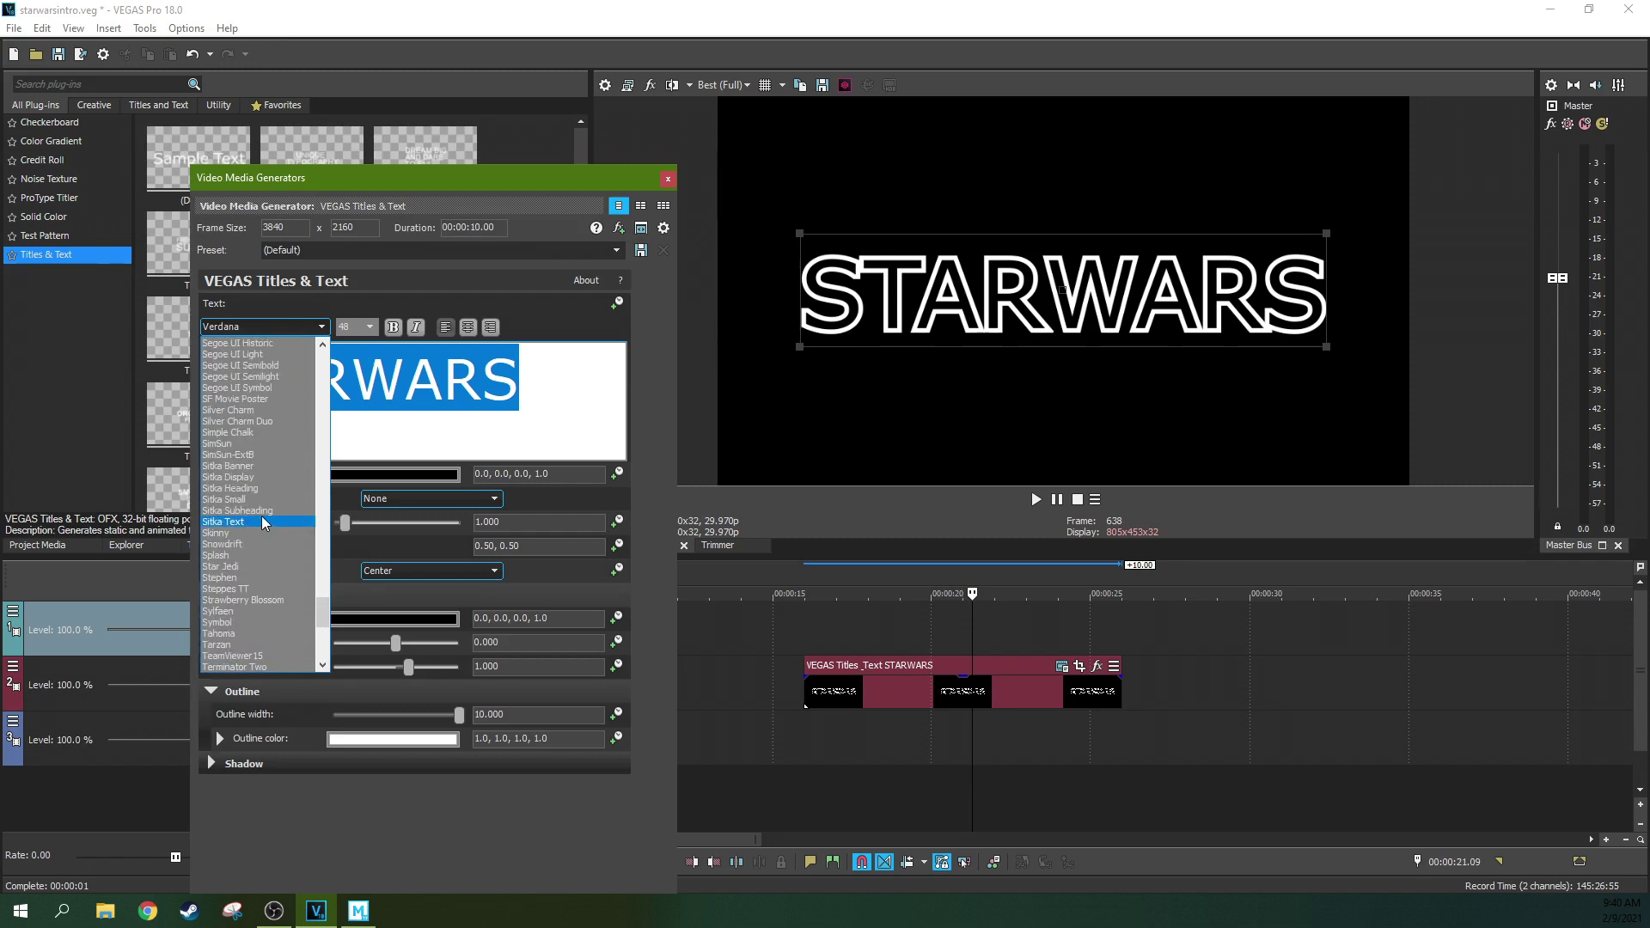
scroll(262, 523, "up", 4)
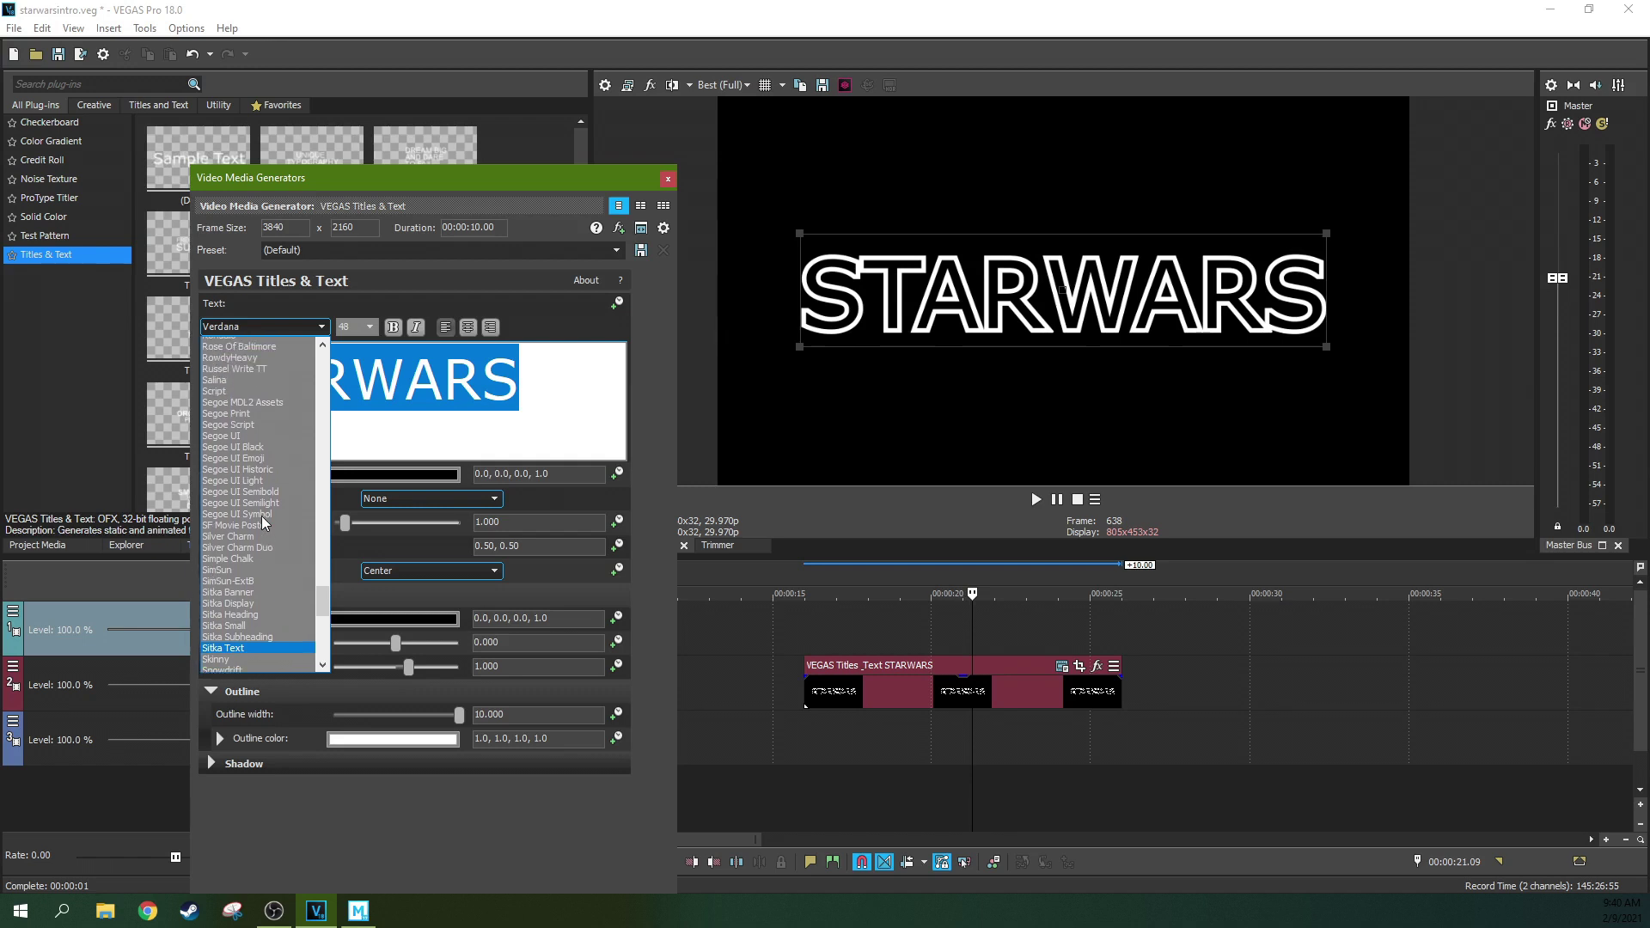
scroll(262, 524, "down", 5)
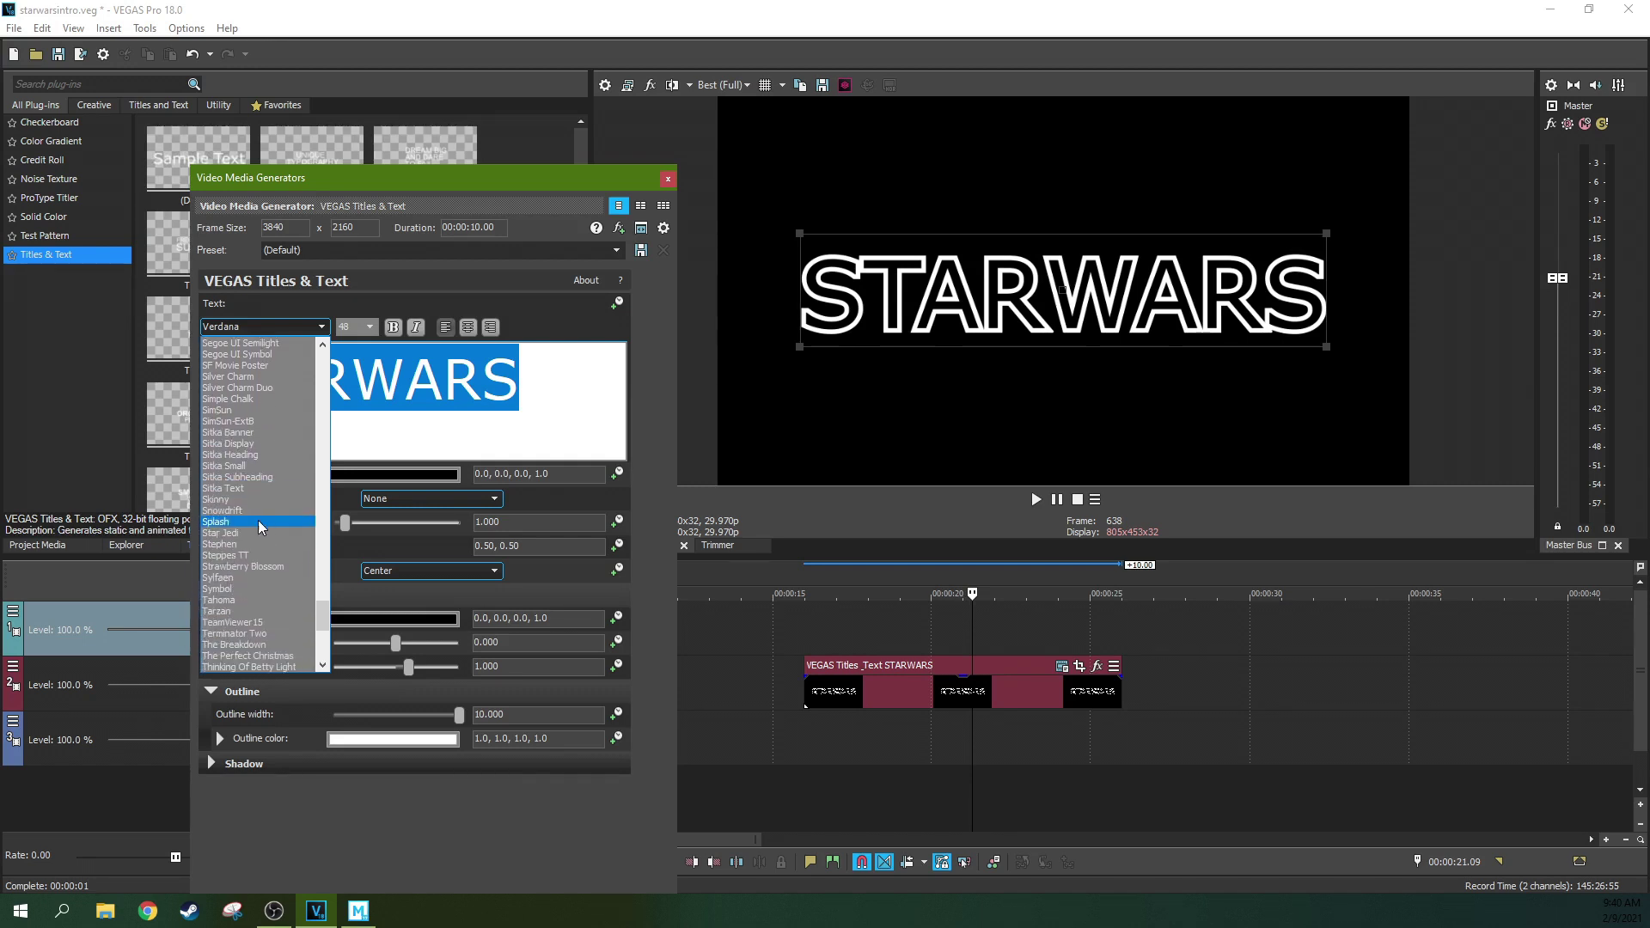
left_click(239, 531)
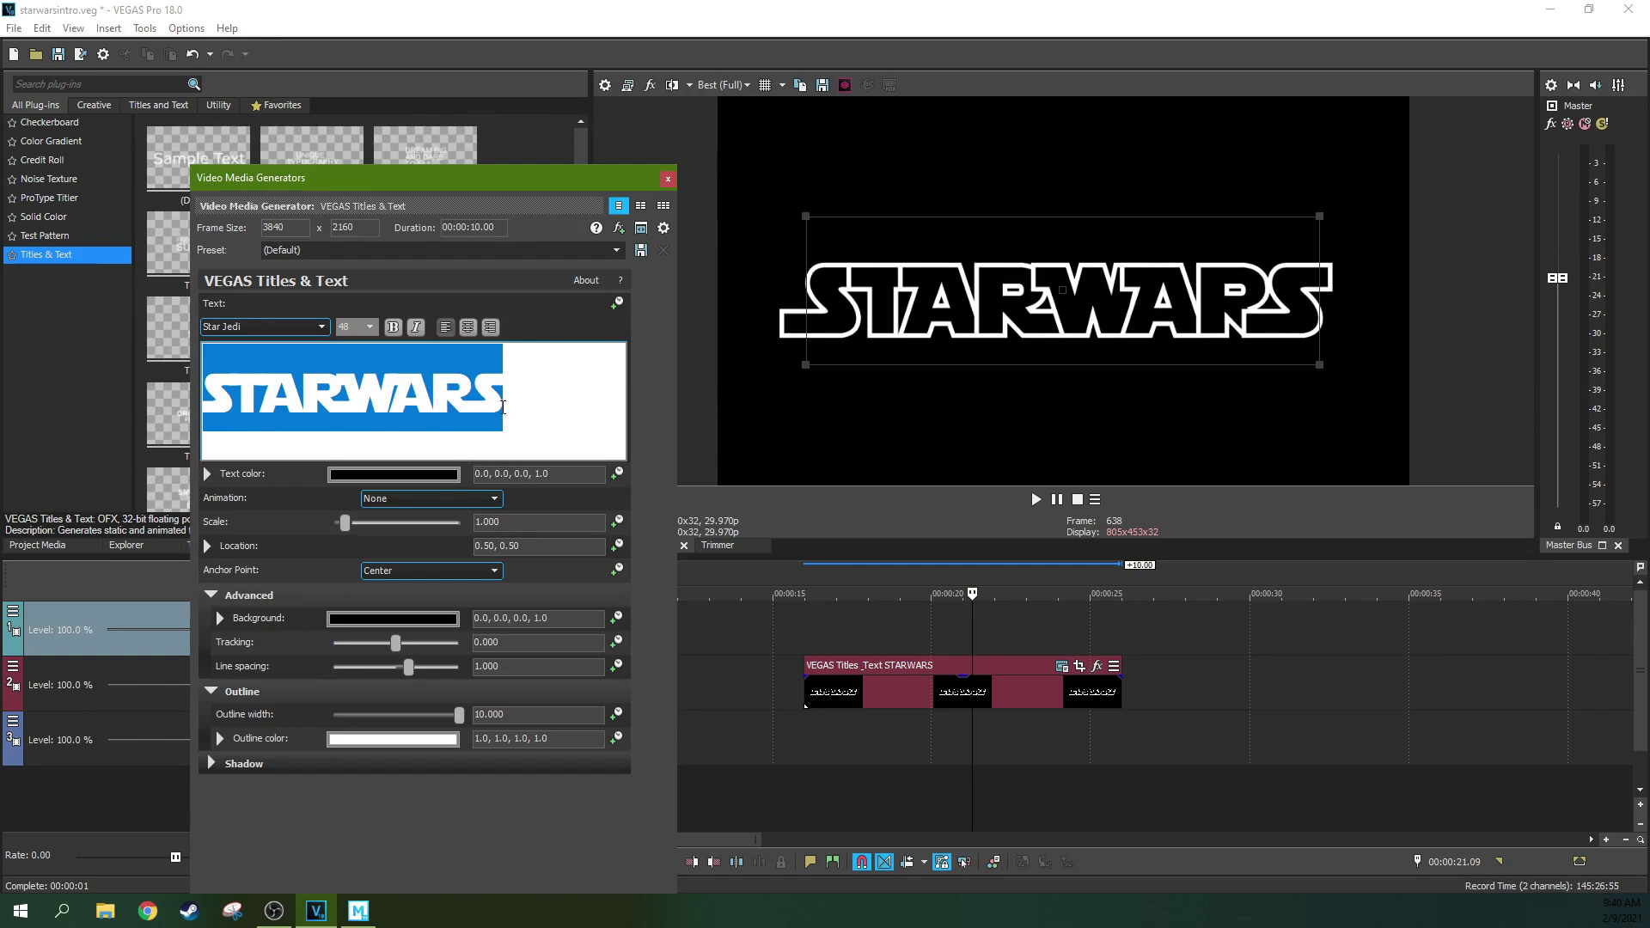
Fix the title text so it reads exactly STARWARS
left_click(503, 408)
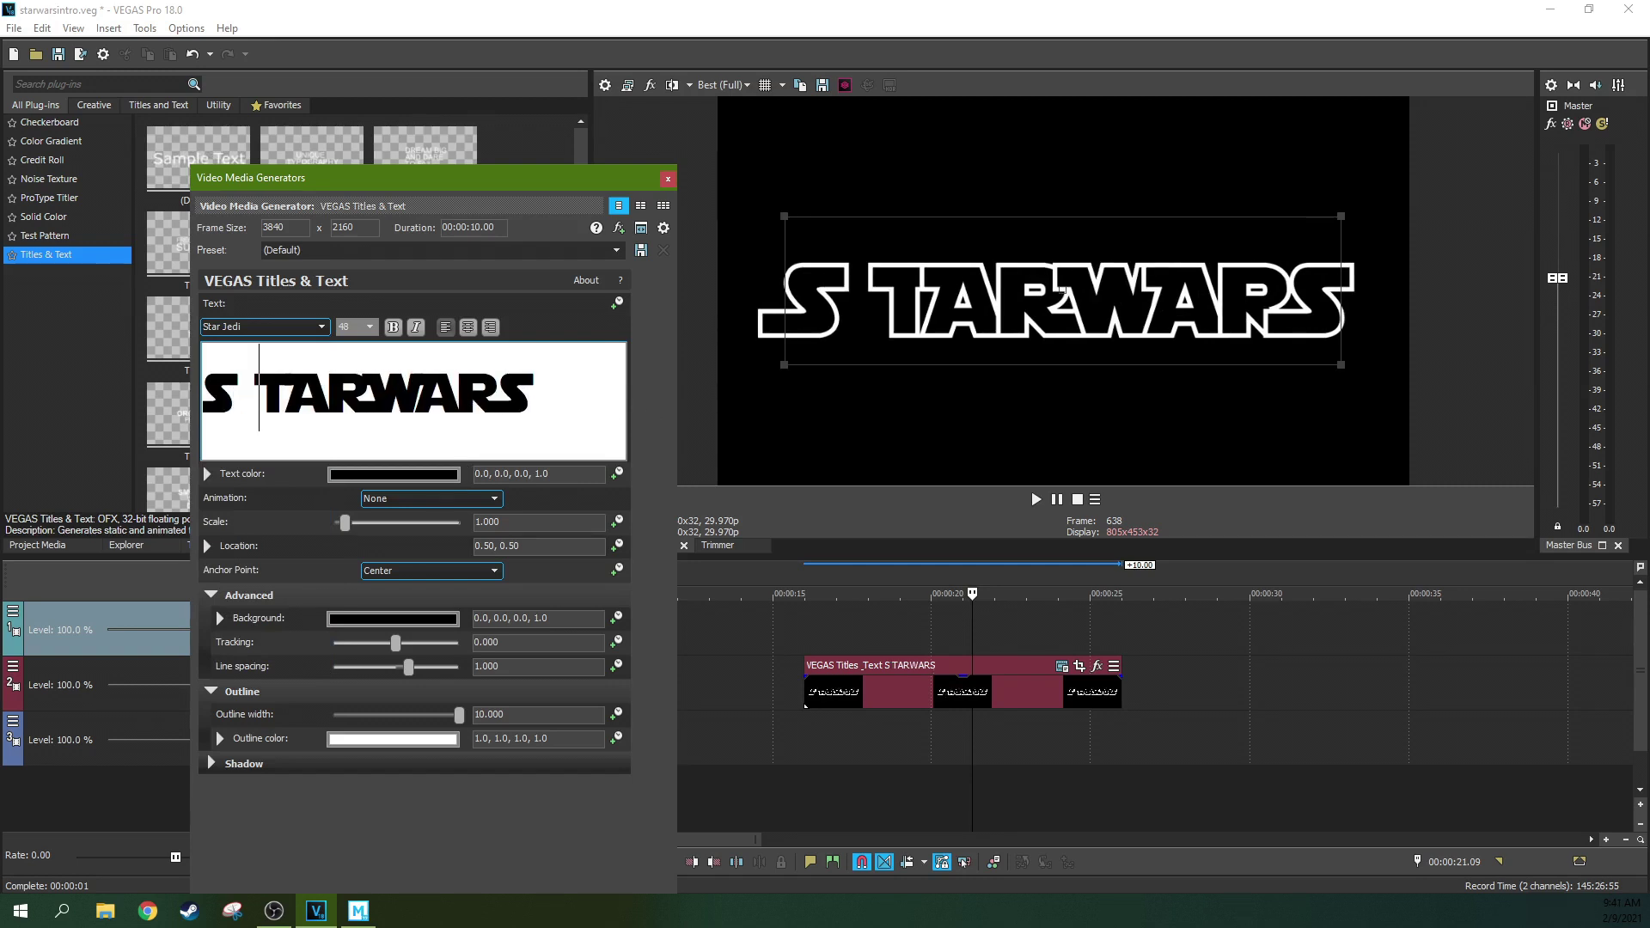
key("BackSpace")
type("s")
key("BackSpace")
key("BackSpace")
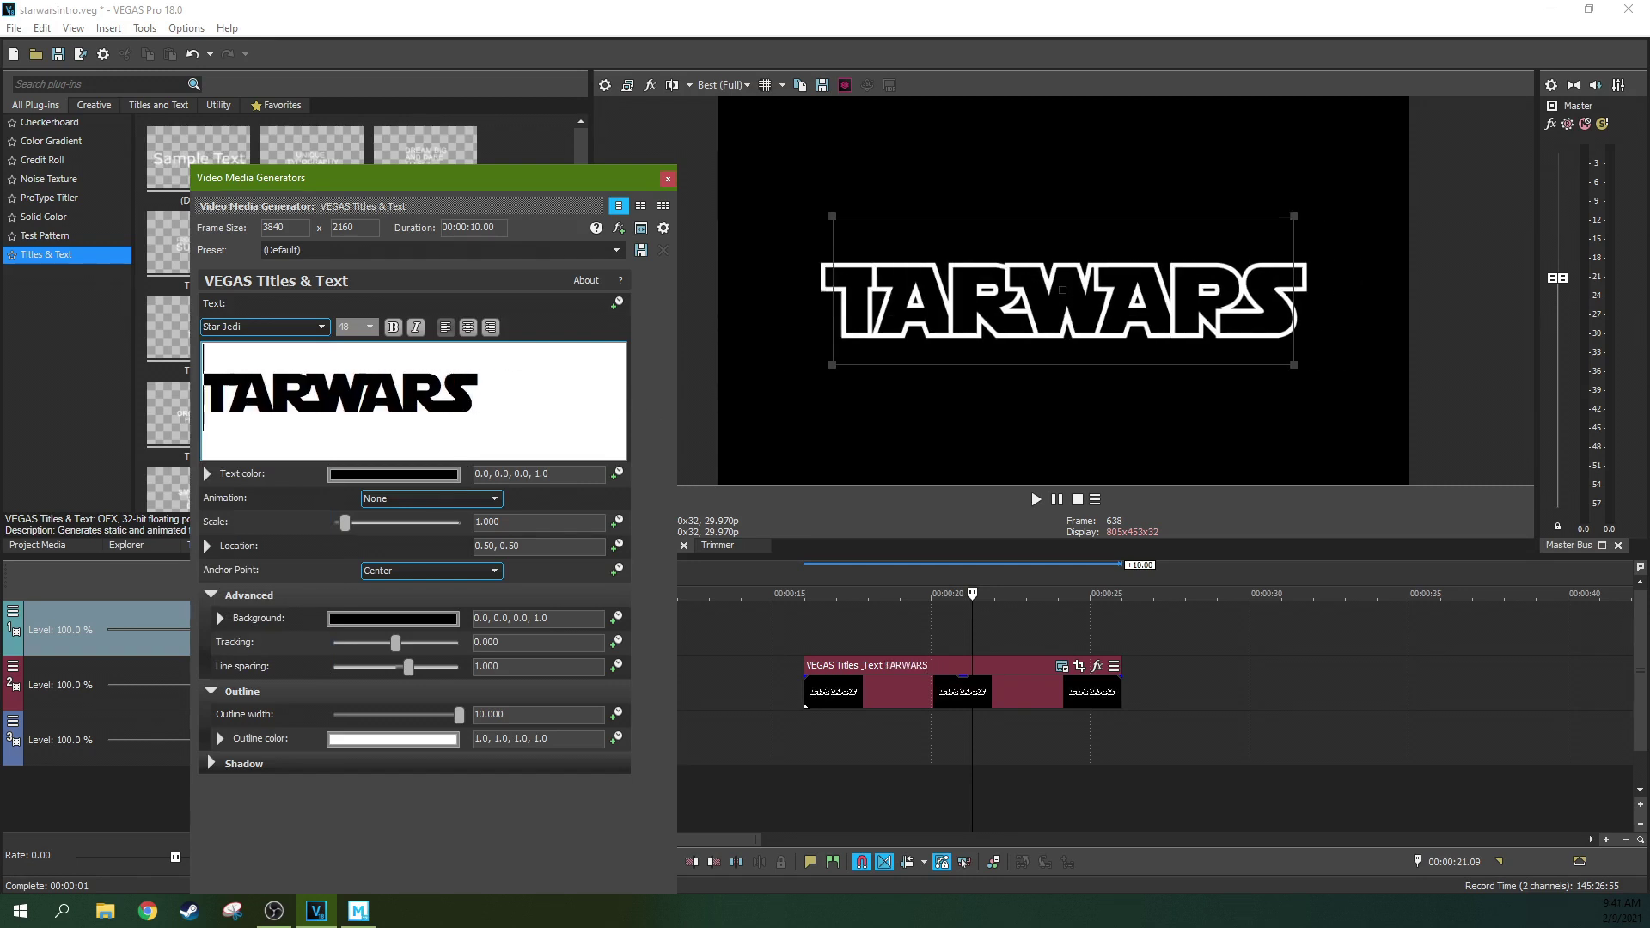
type("s")
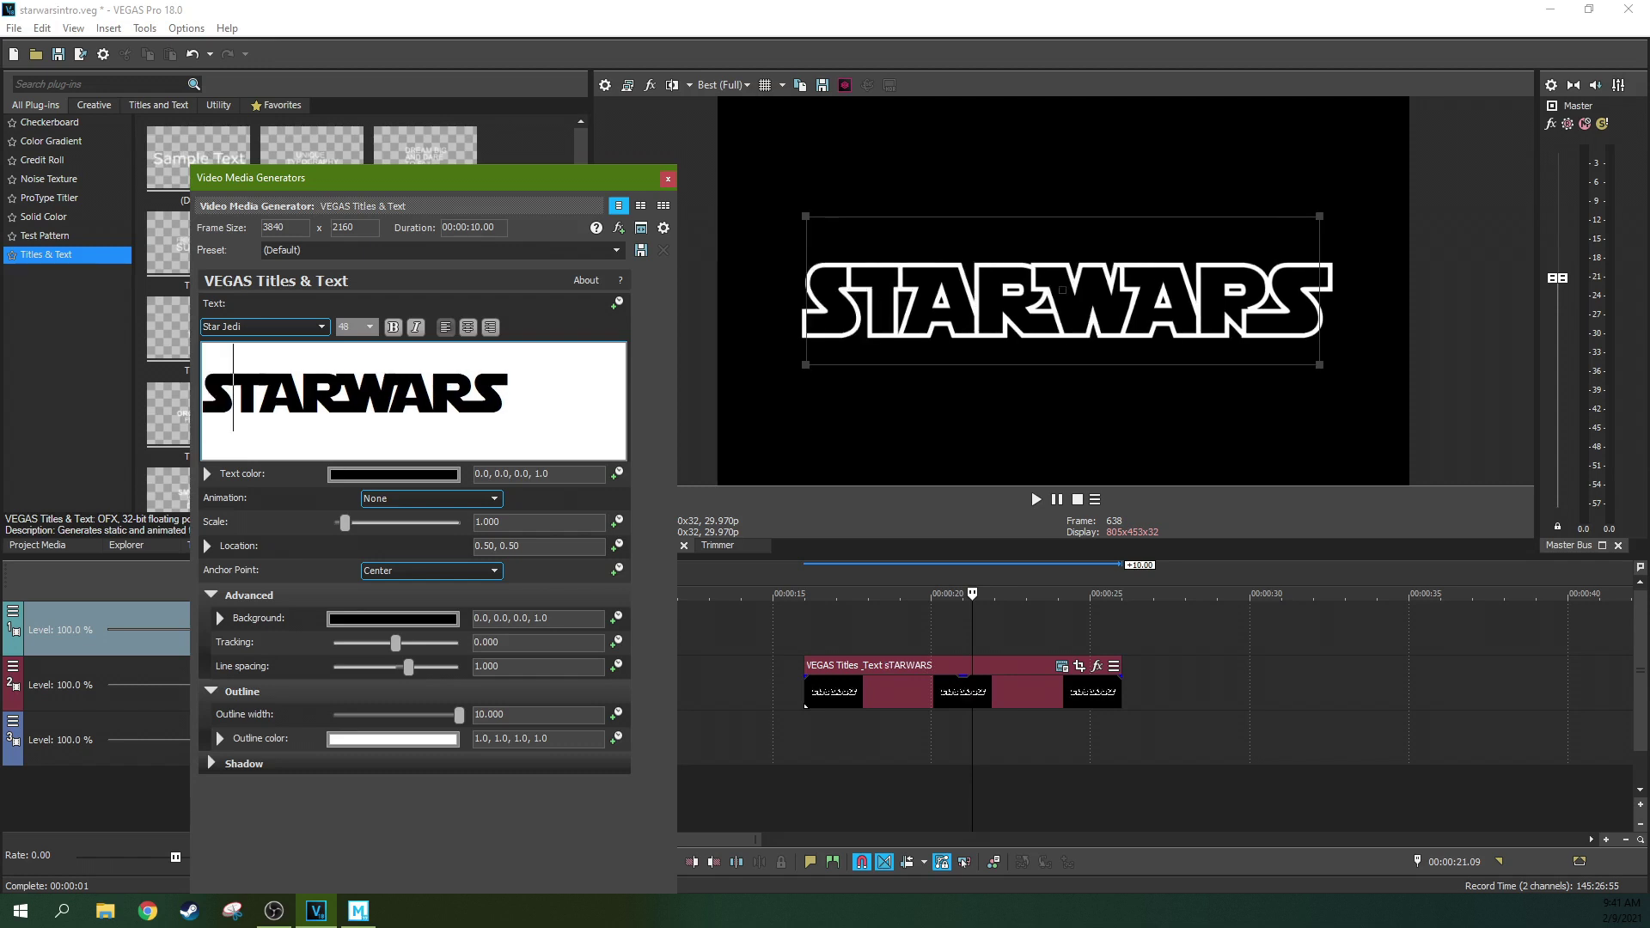
key("Delete")
key("Delete")
key("Delete")
key("Delete")
key("Delete")
key("Delete")
key("Delete")
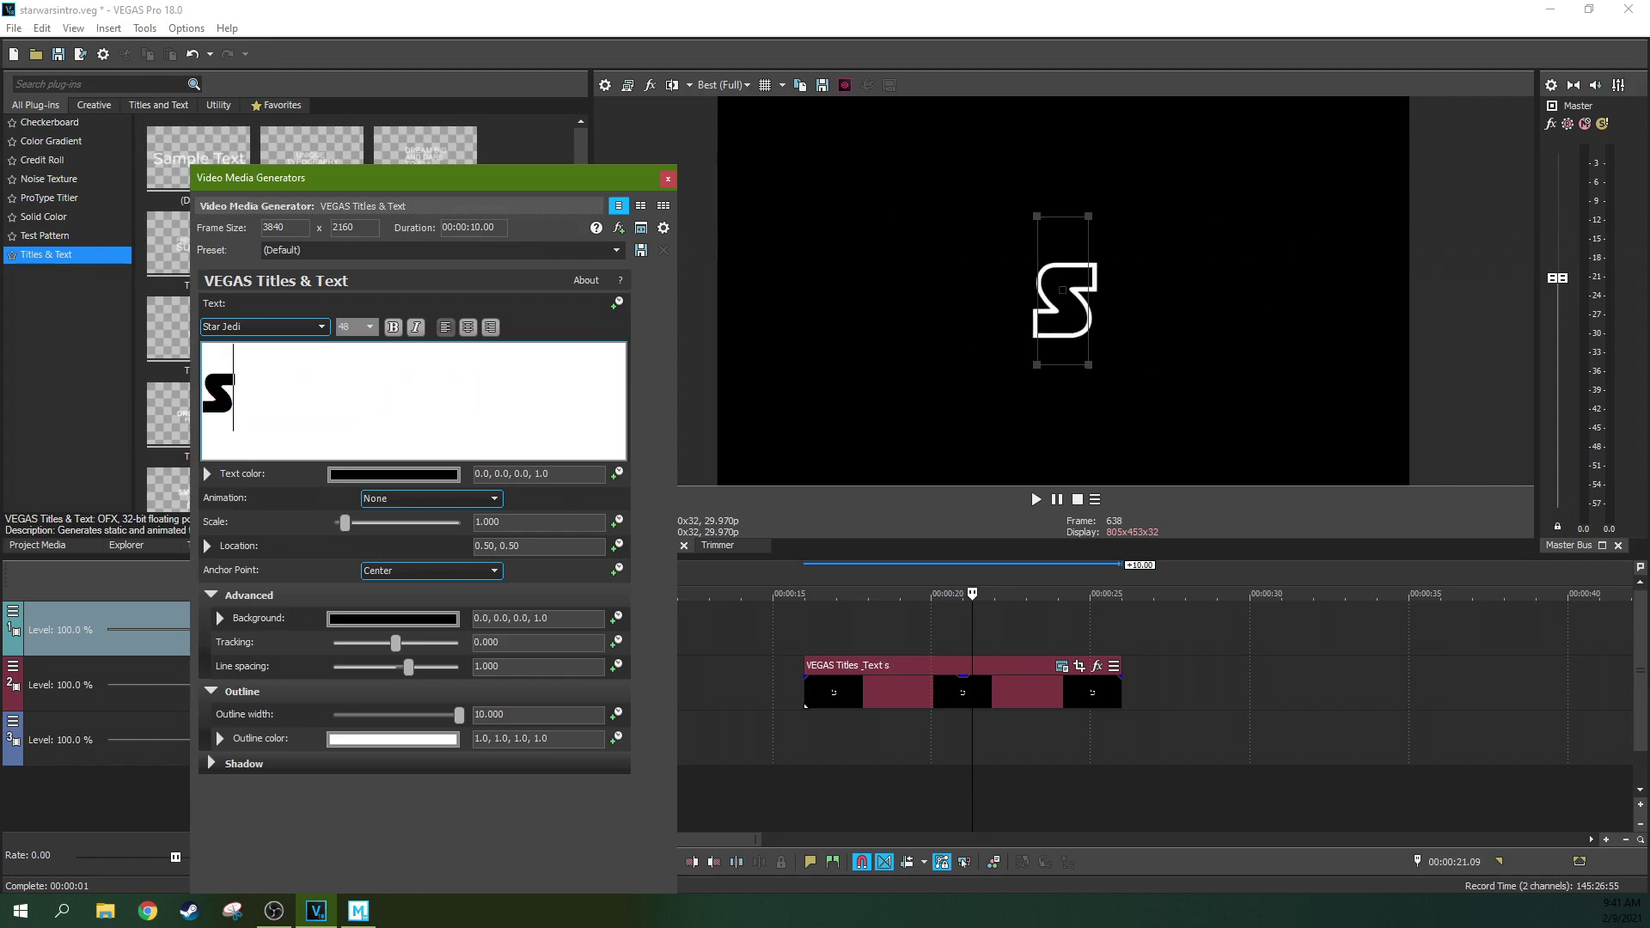
key("BackSpace")
type("ST")
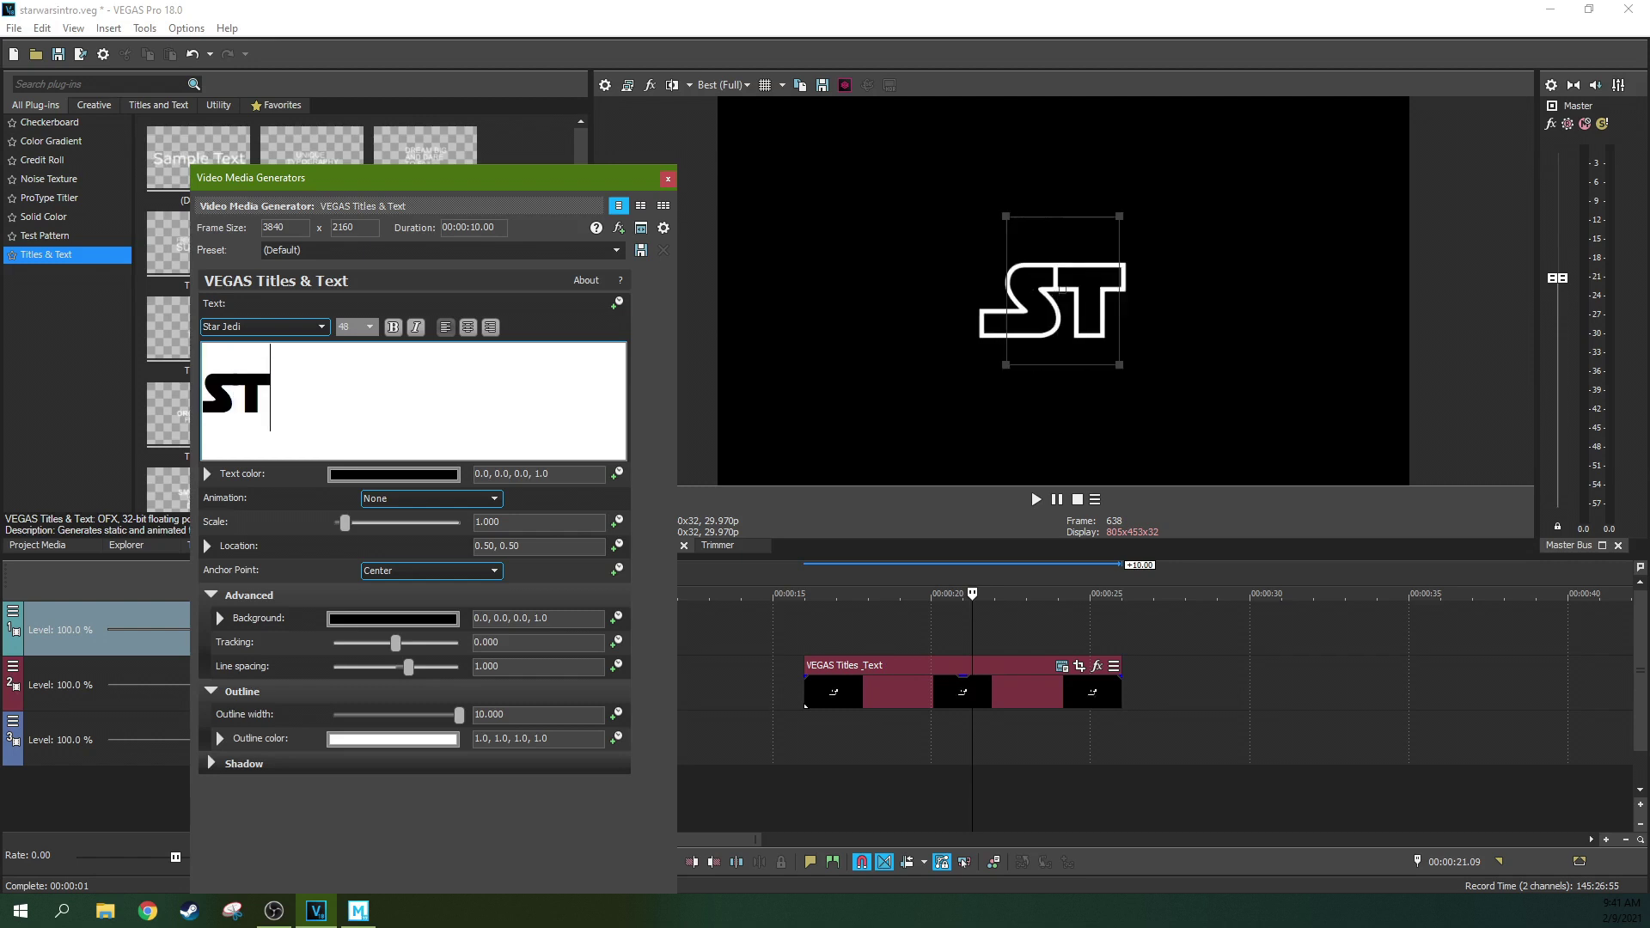
type("ARWARS")
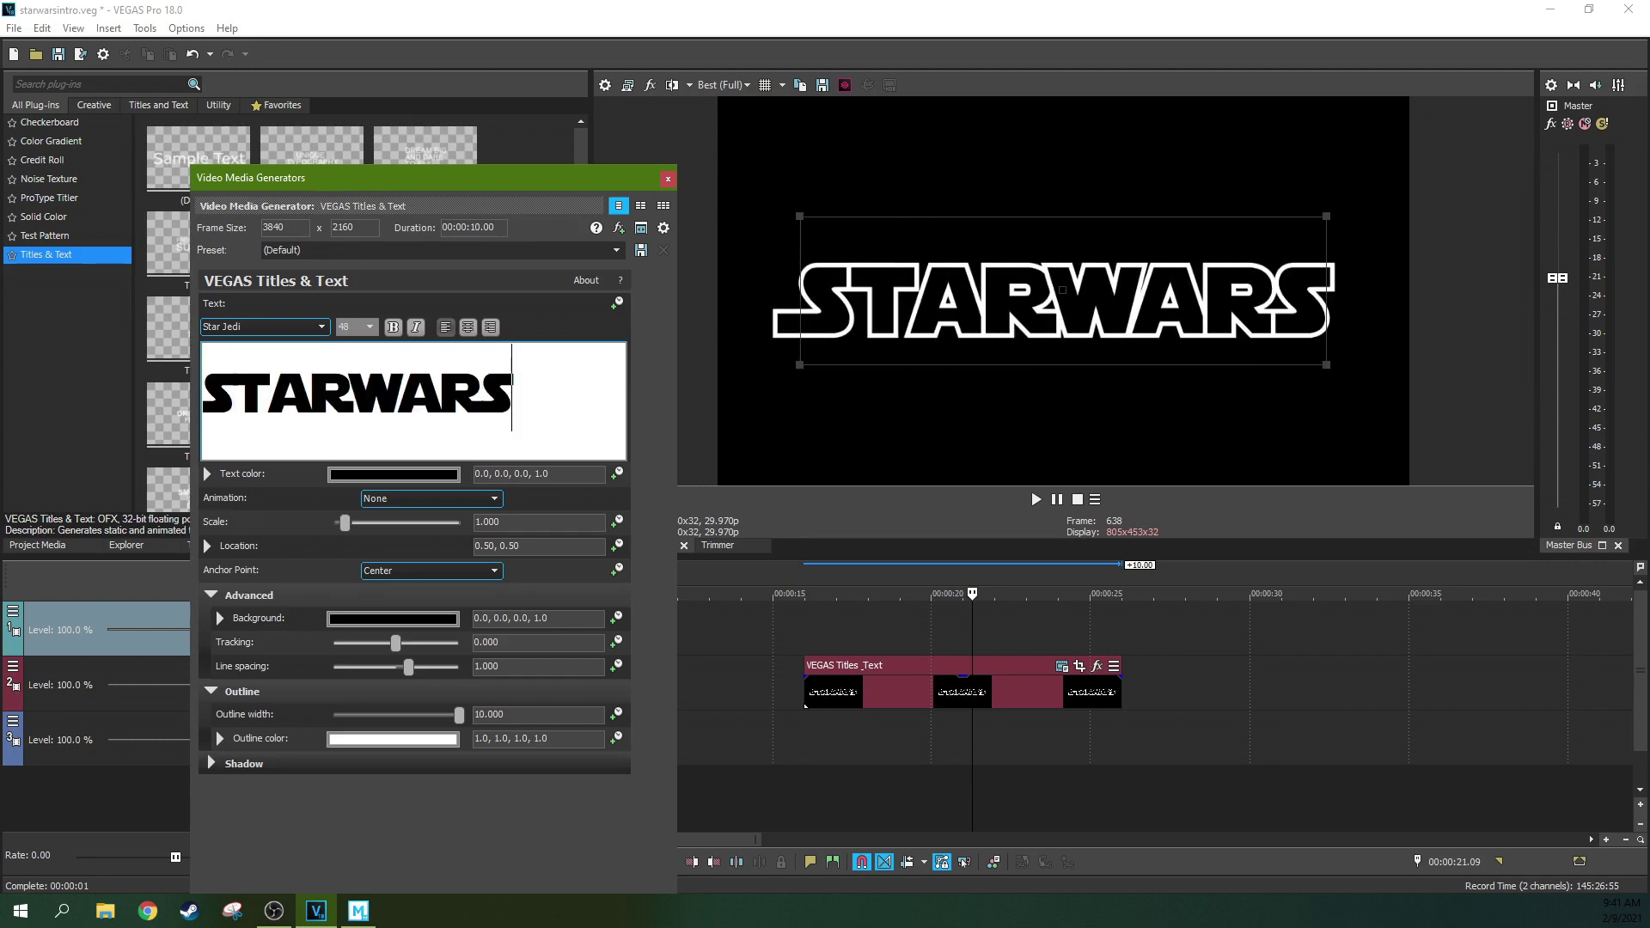
key("ctrl+a")
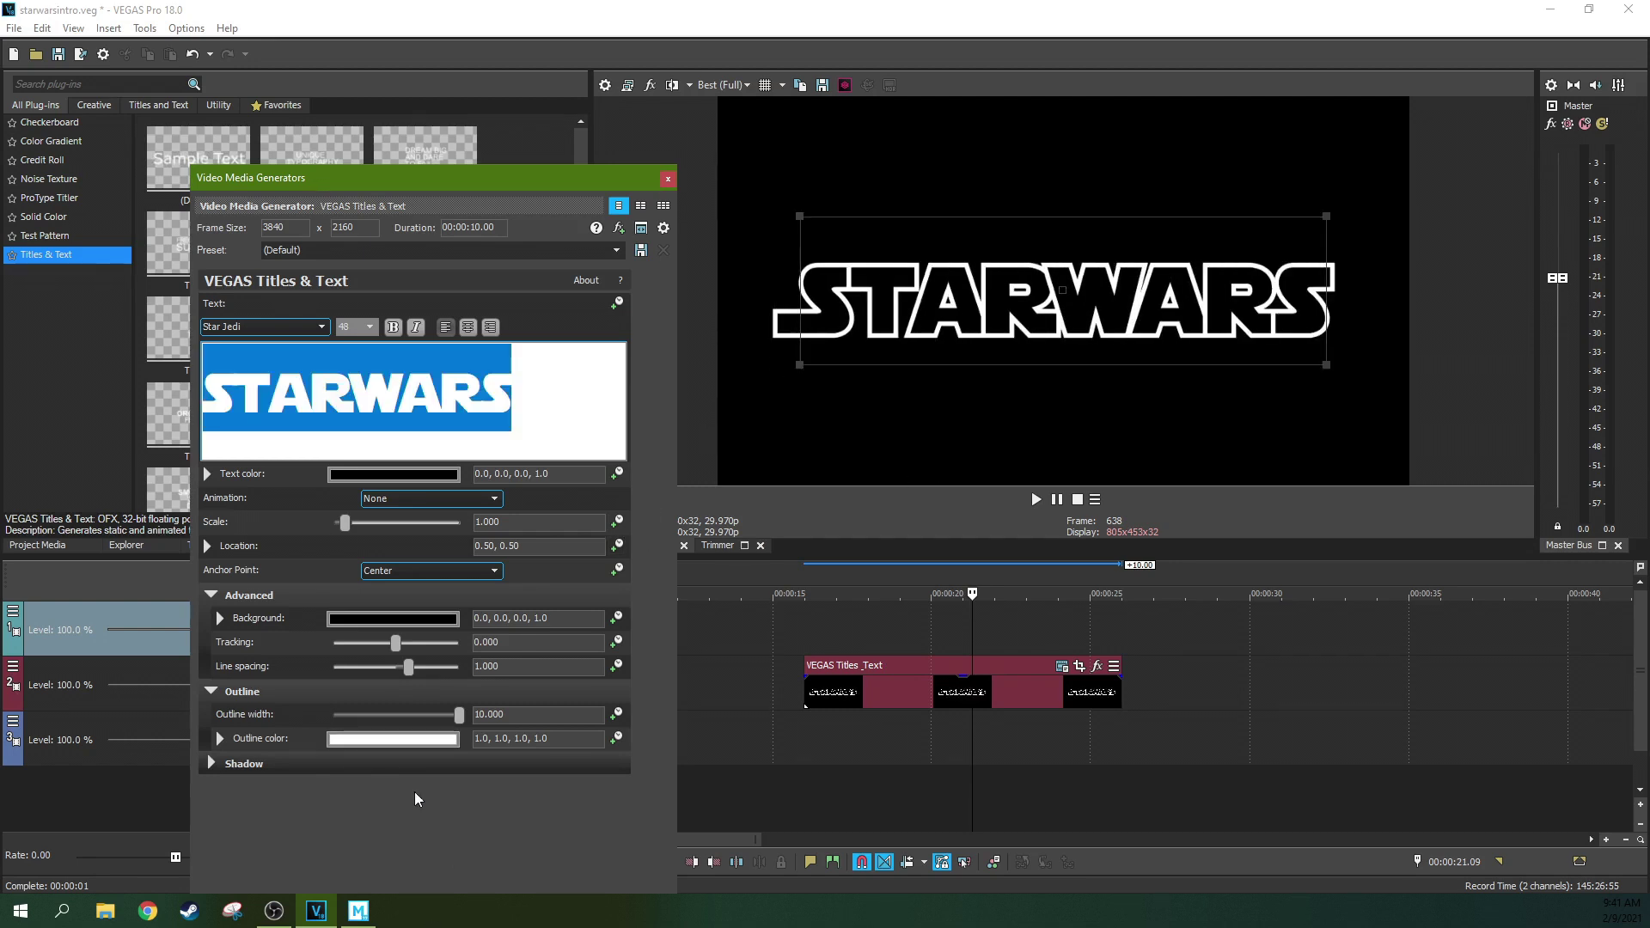
Set the outline colour's alpha to 0 and close the generator settings
left_click(412, 741)
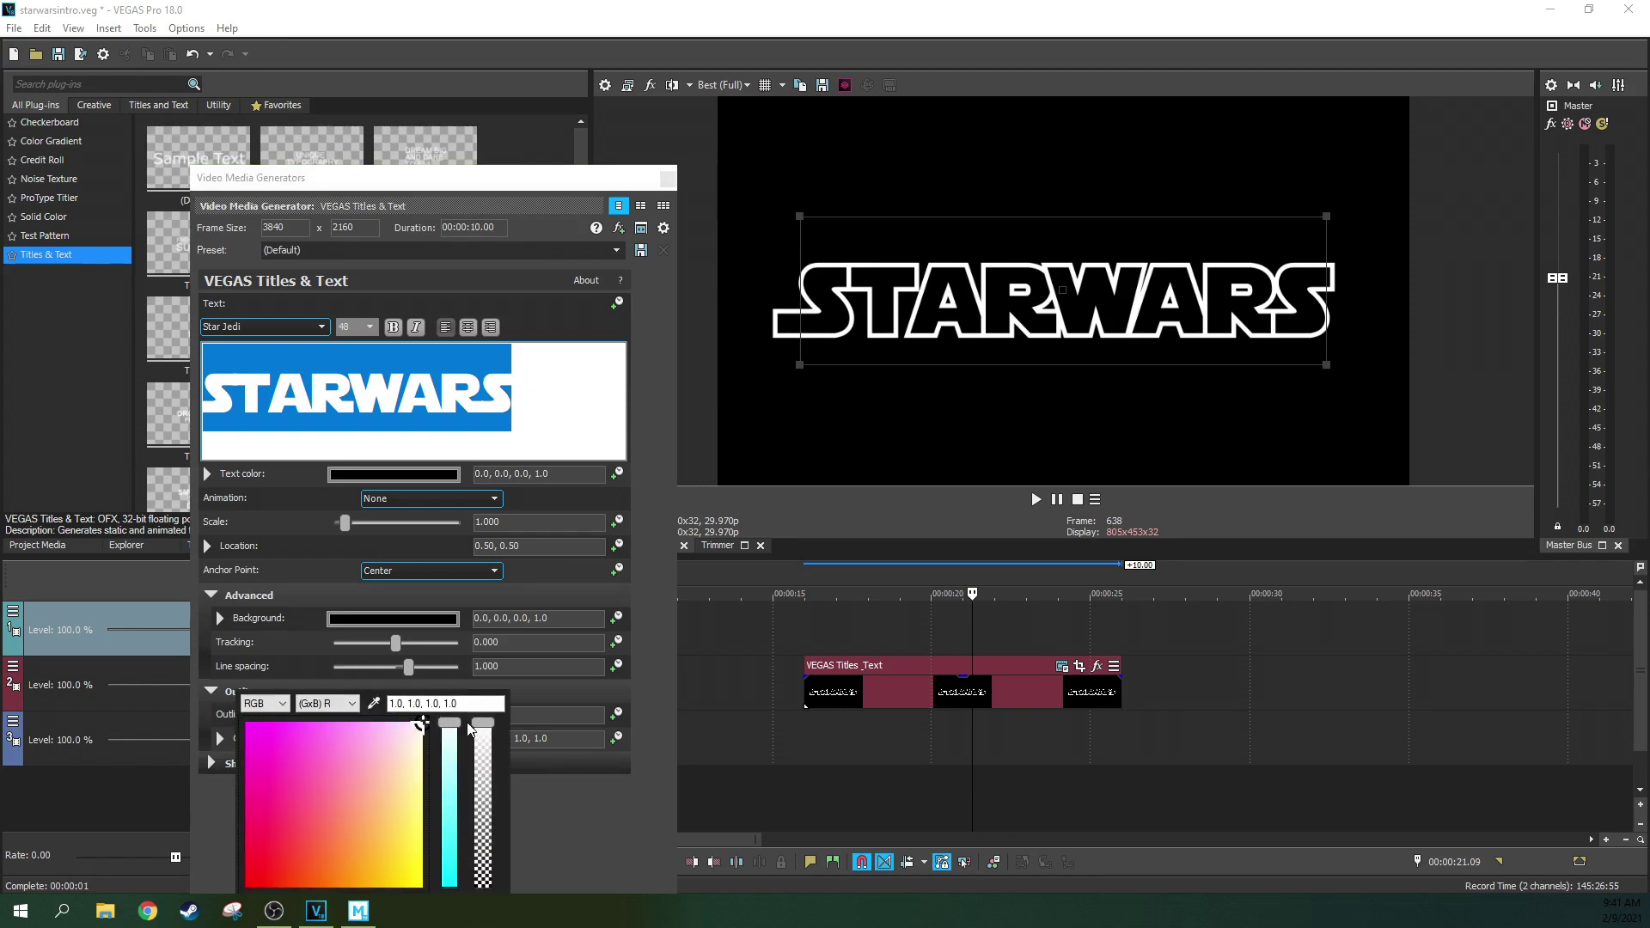
left_click_drag(478, 726, 477, 893)
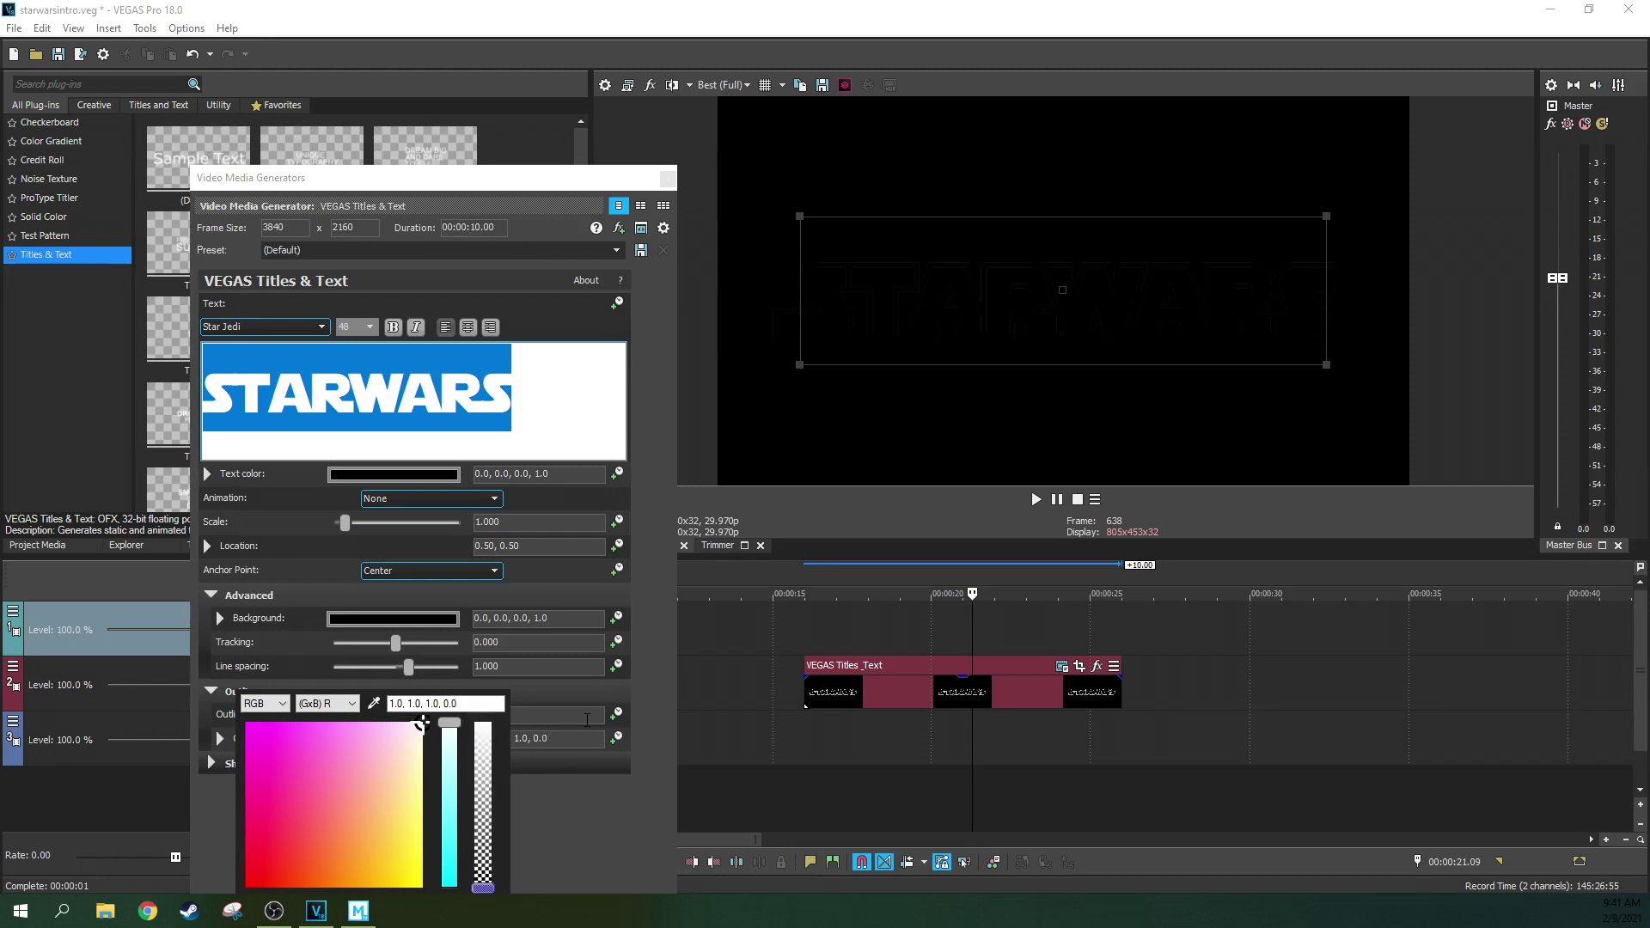
left_click(663, 722)
left_click(667, 178)
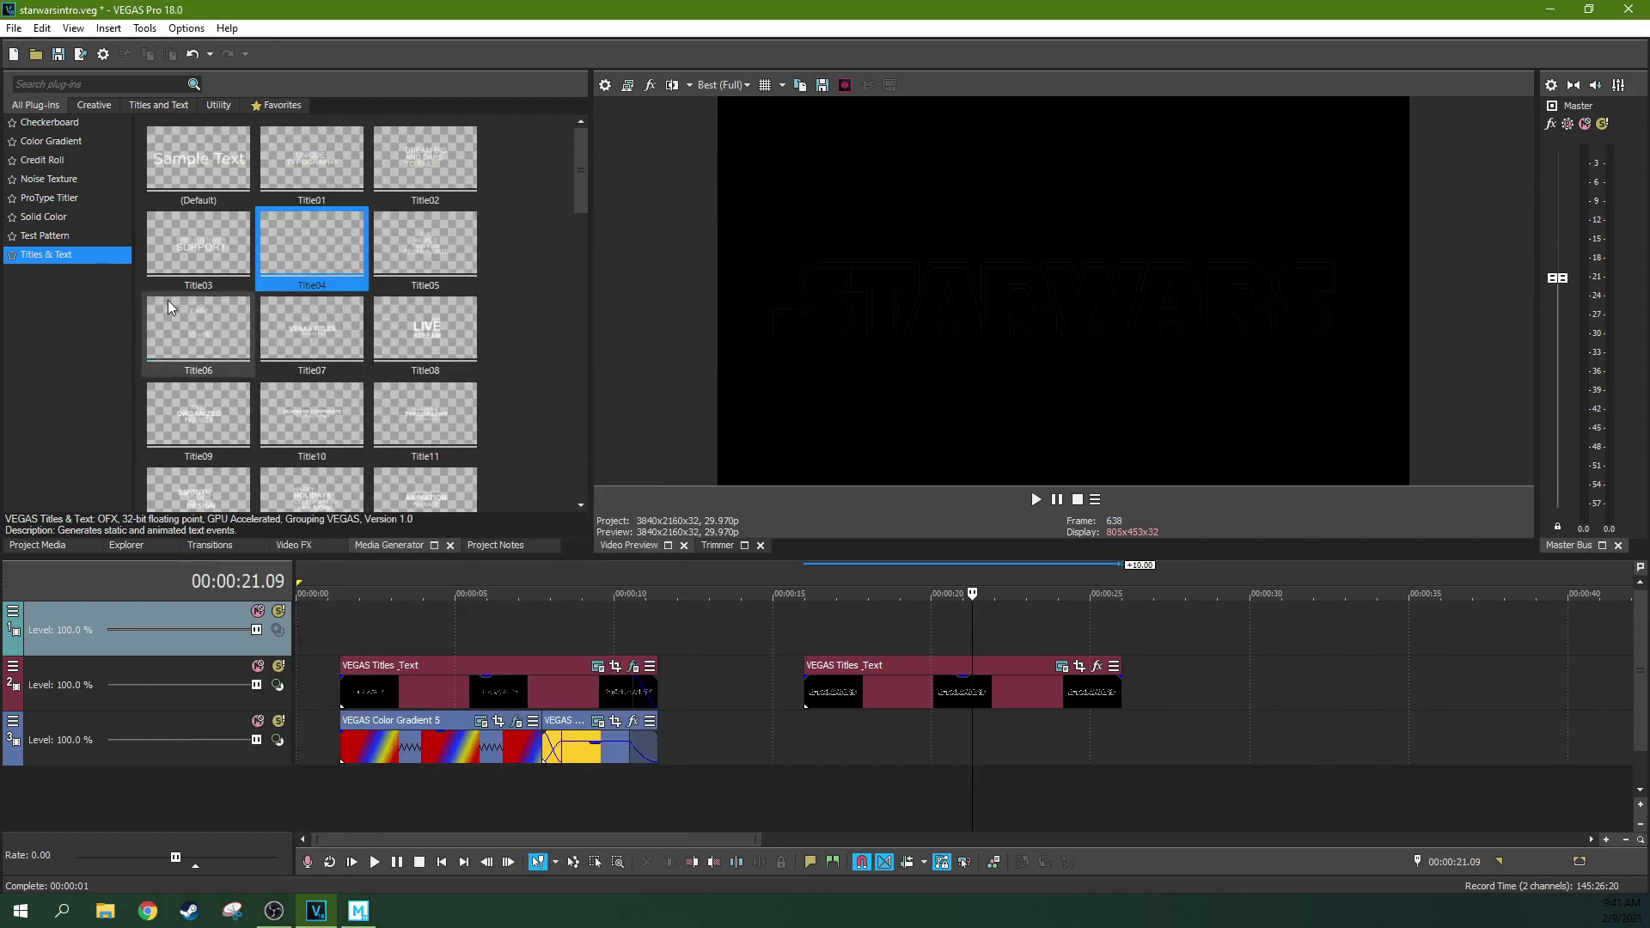
Drop the Linear Red to Yellow colour gradient preset below the title track
left_click(70, 141)
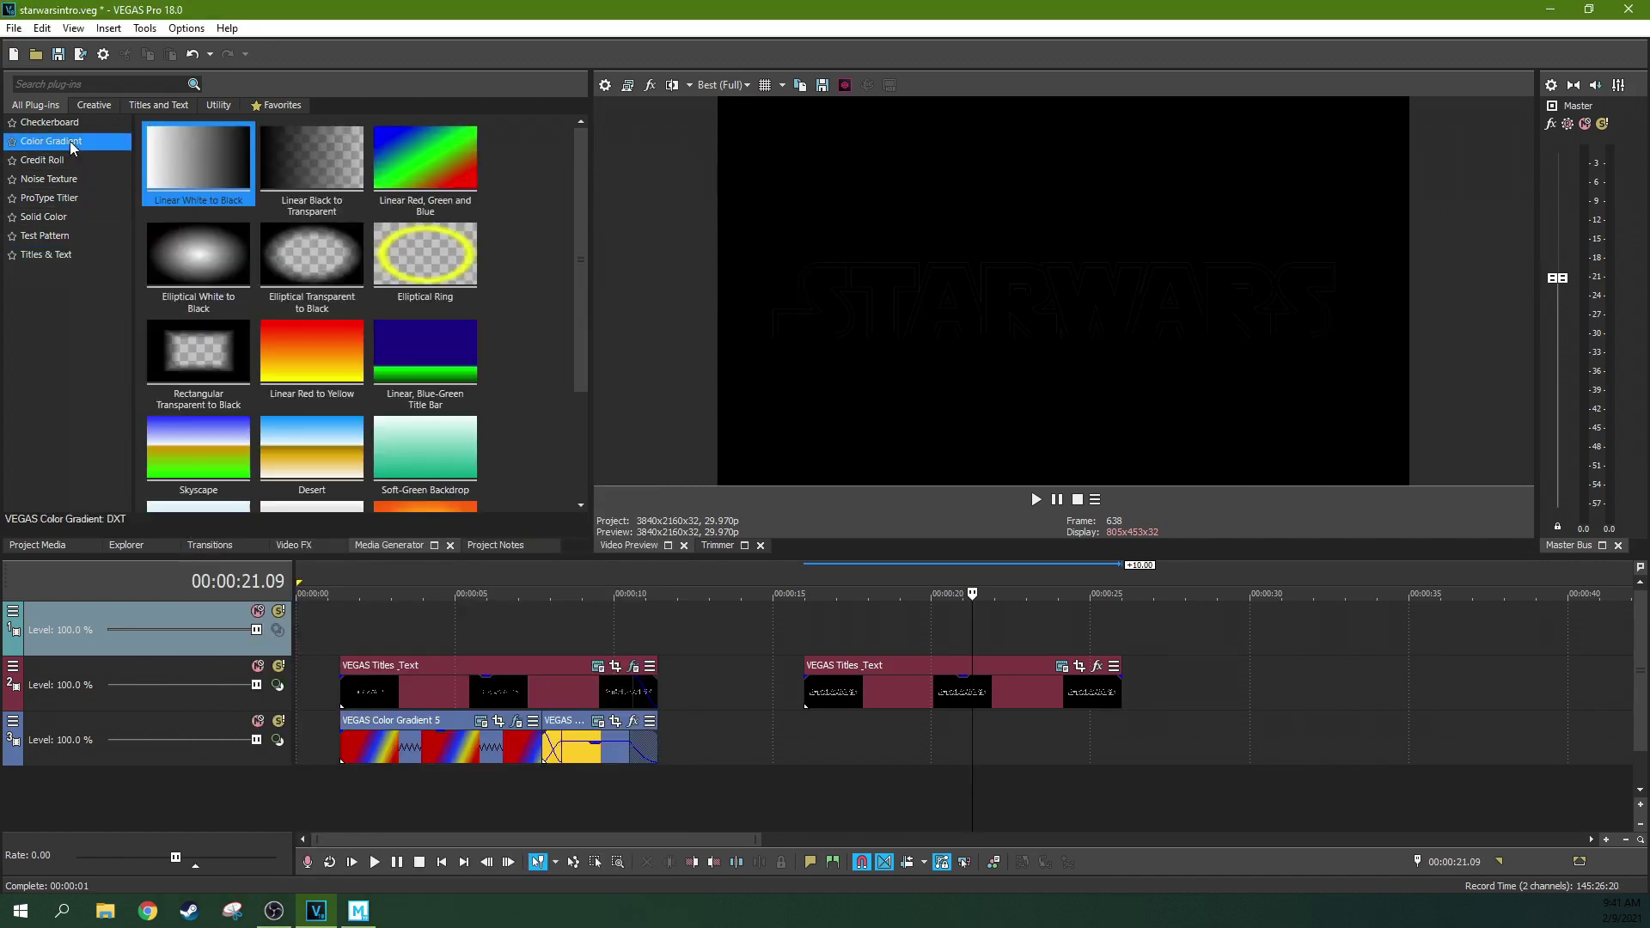
scroll(348, 333, "down", 1)
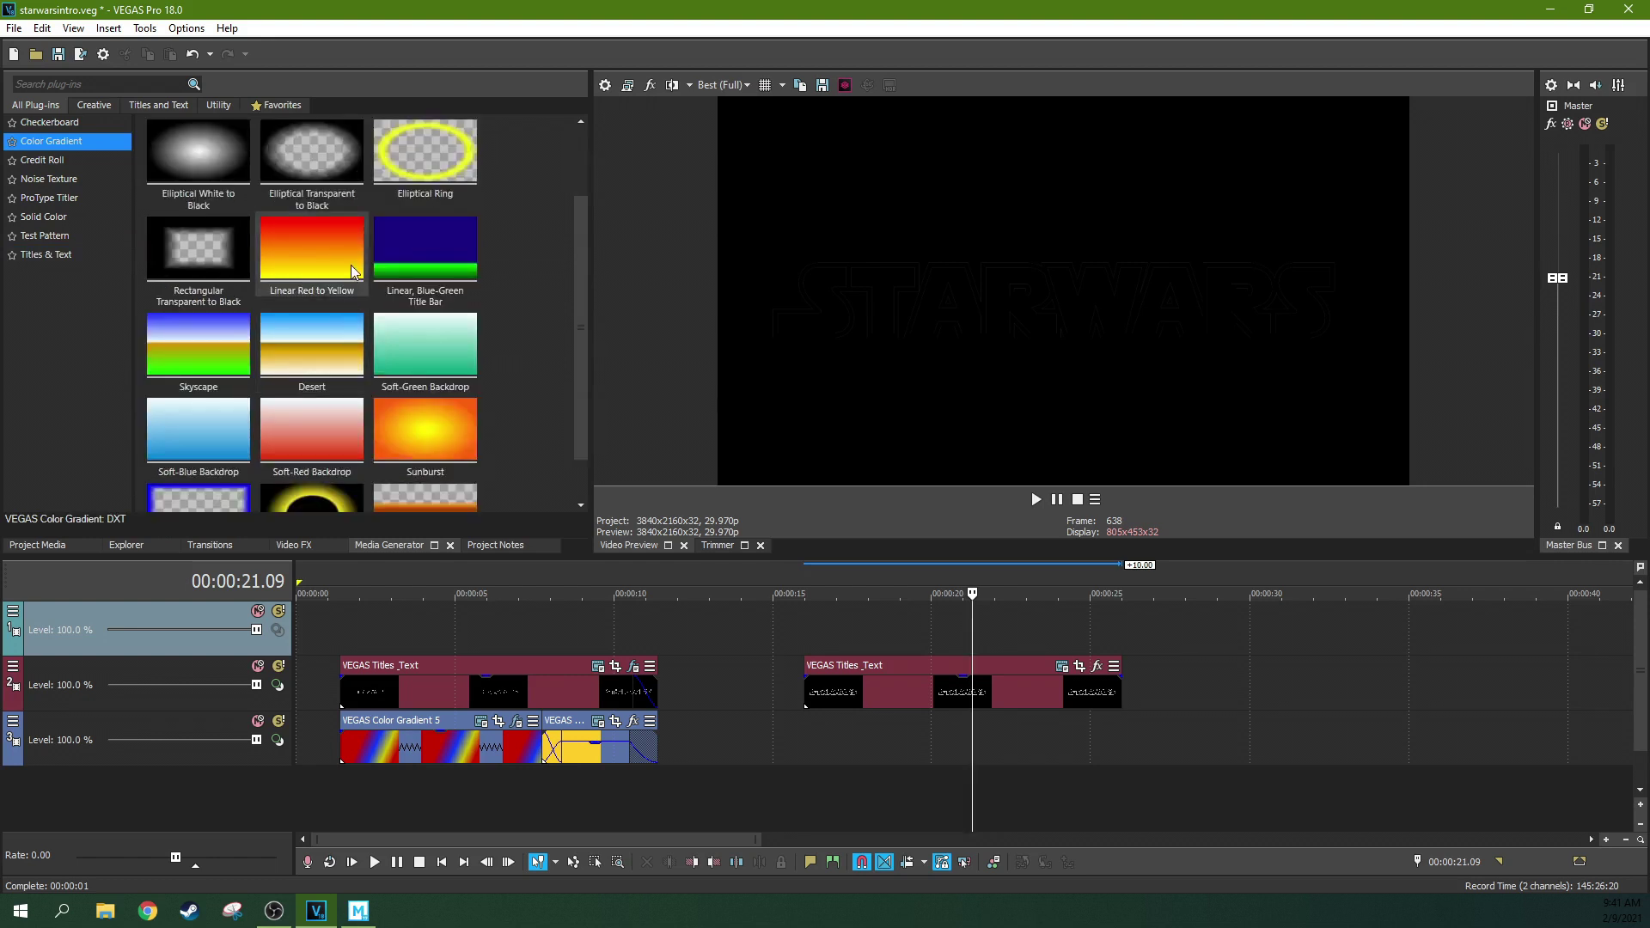
scroll(352, 260, "down", 1)
scroll(353, 255, "up", 2)
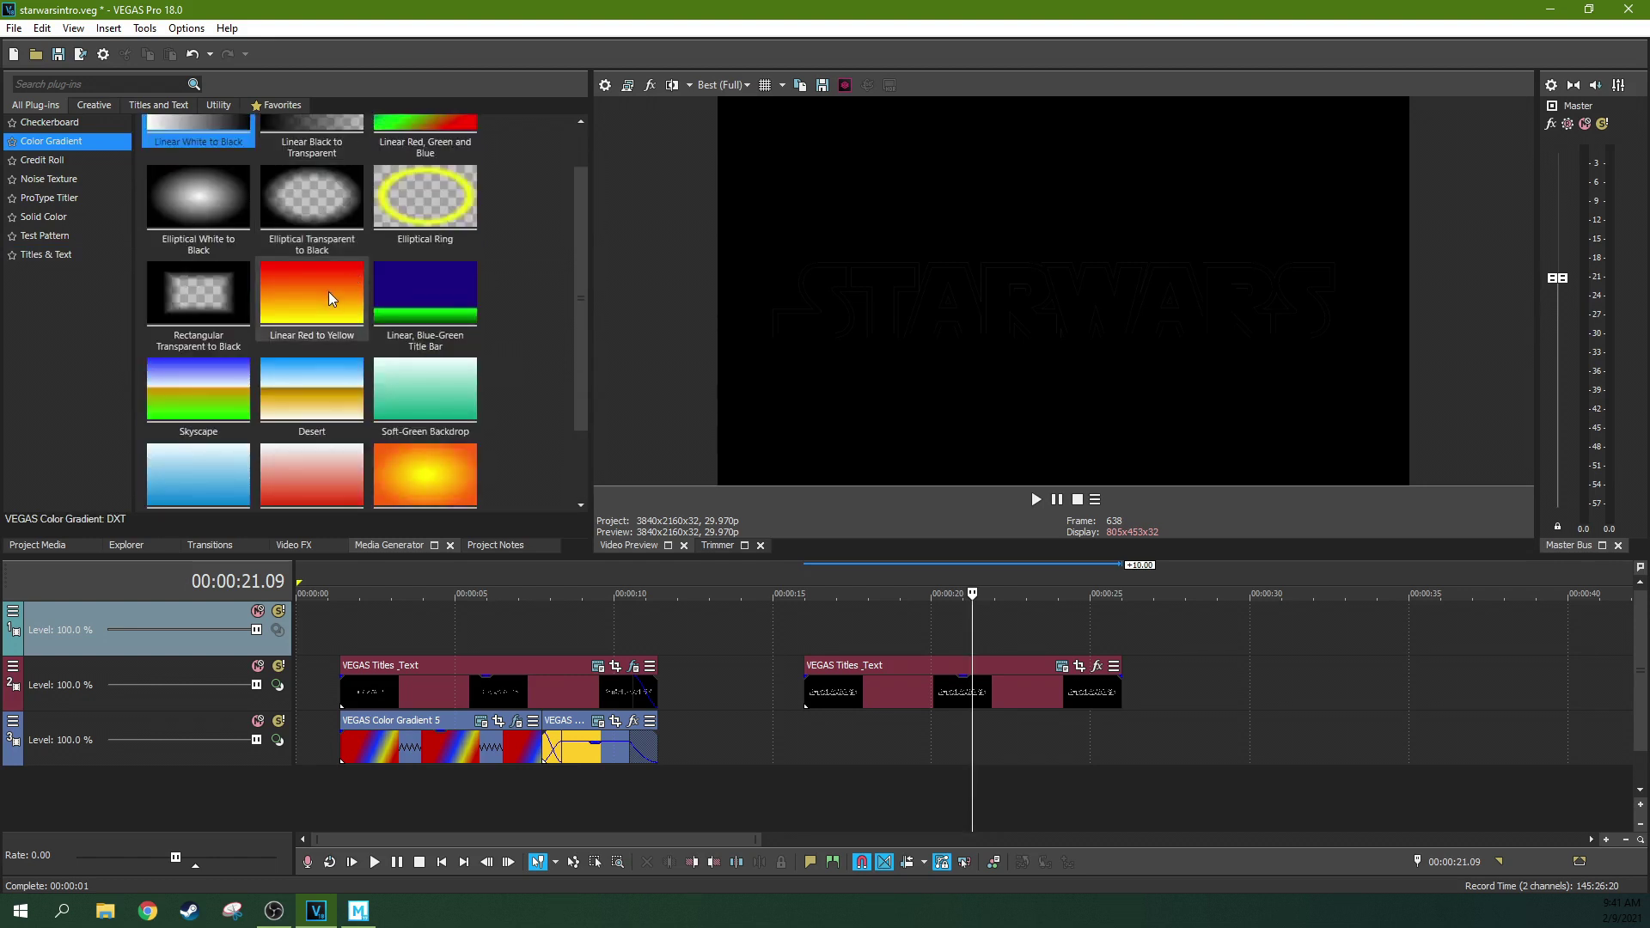
scroll(342, 383, "down", 2)
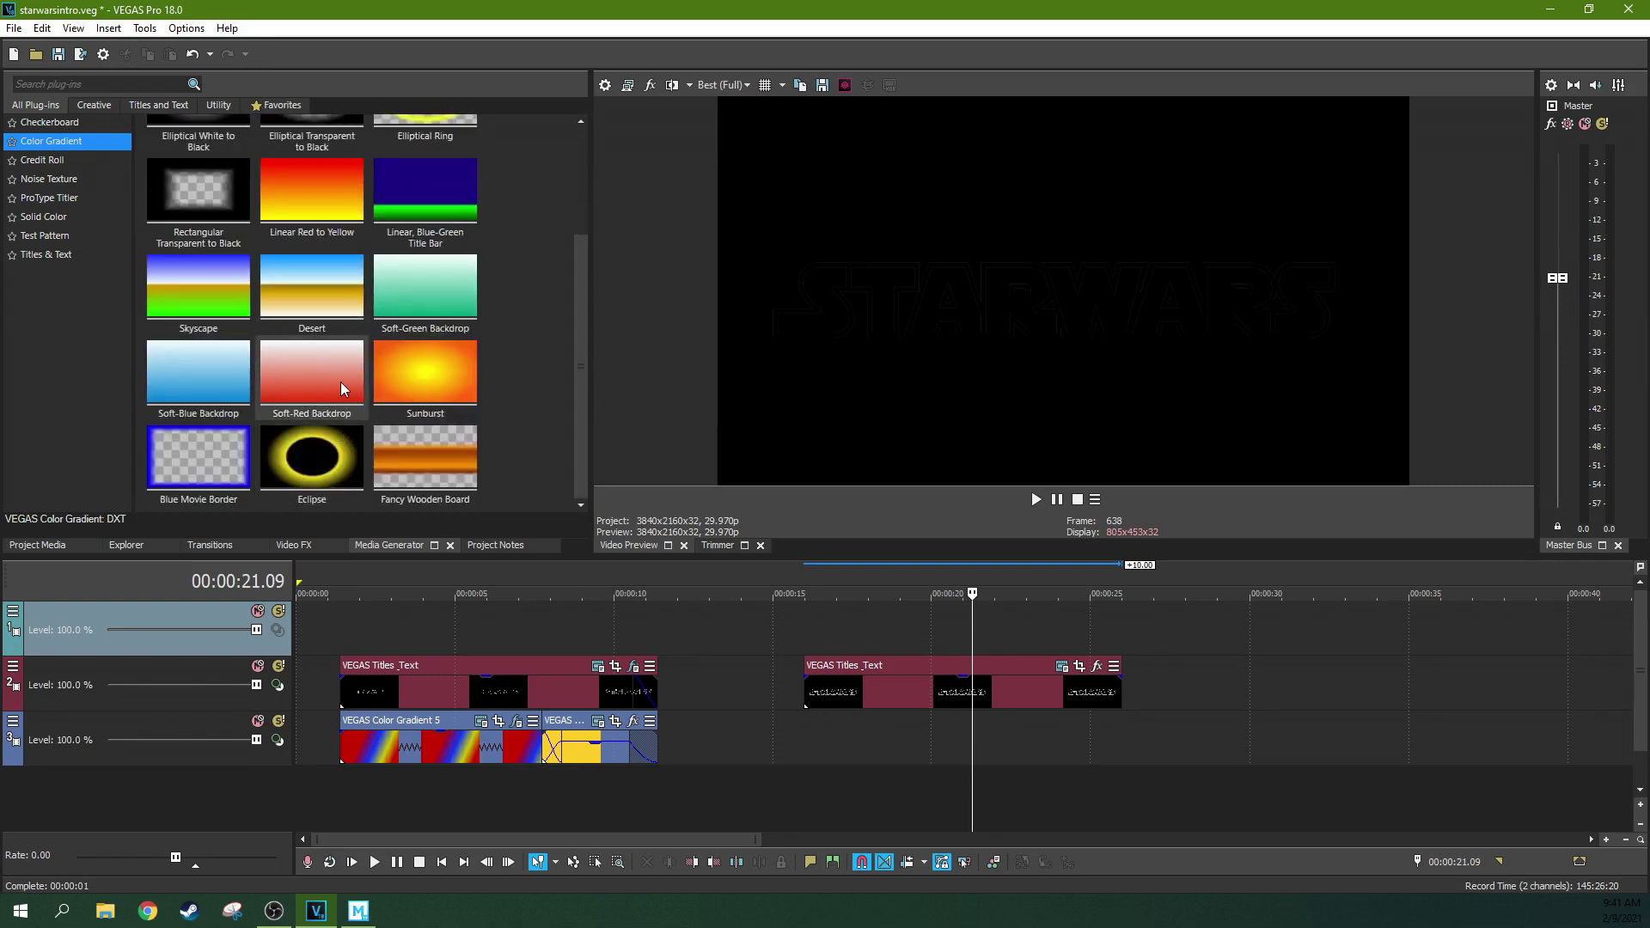
scroll(339, 382, "up", 2)
left_click_drag(320, 315, 809, 742)
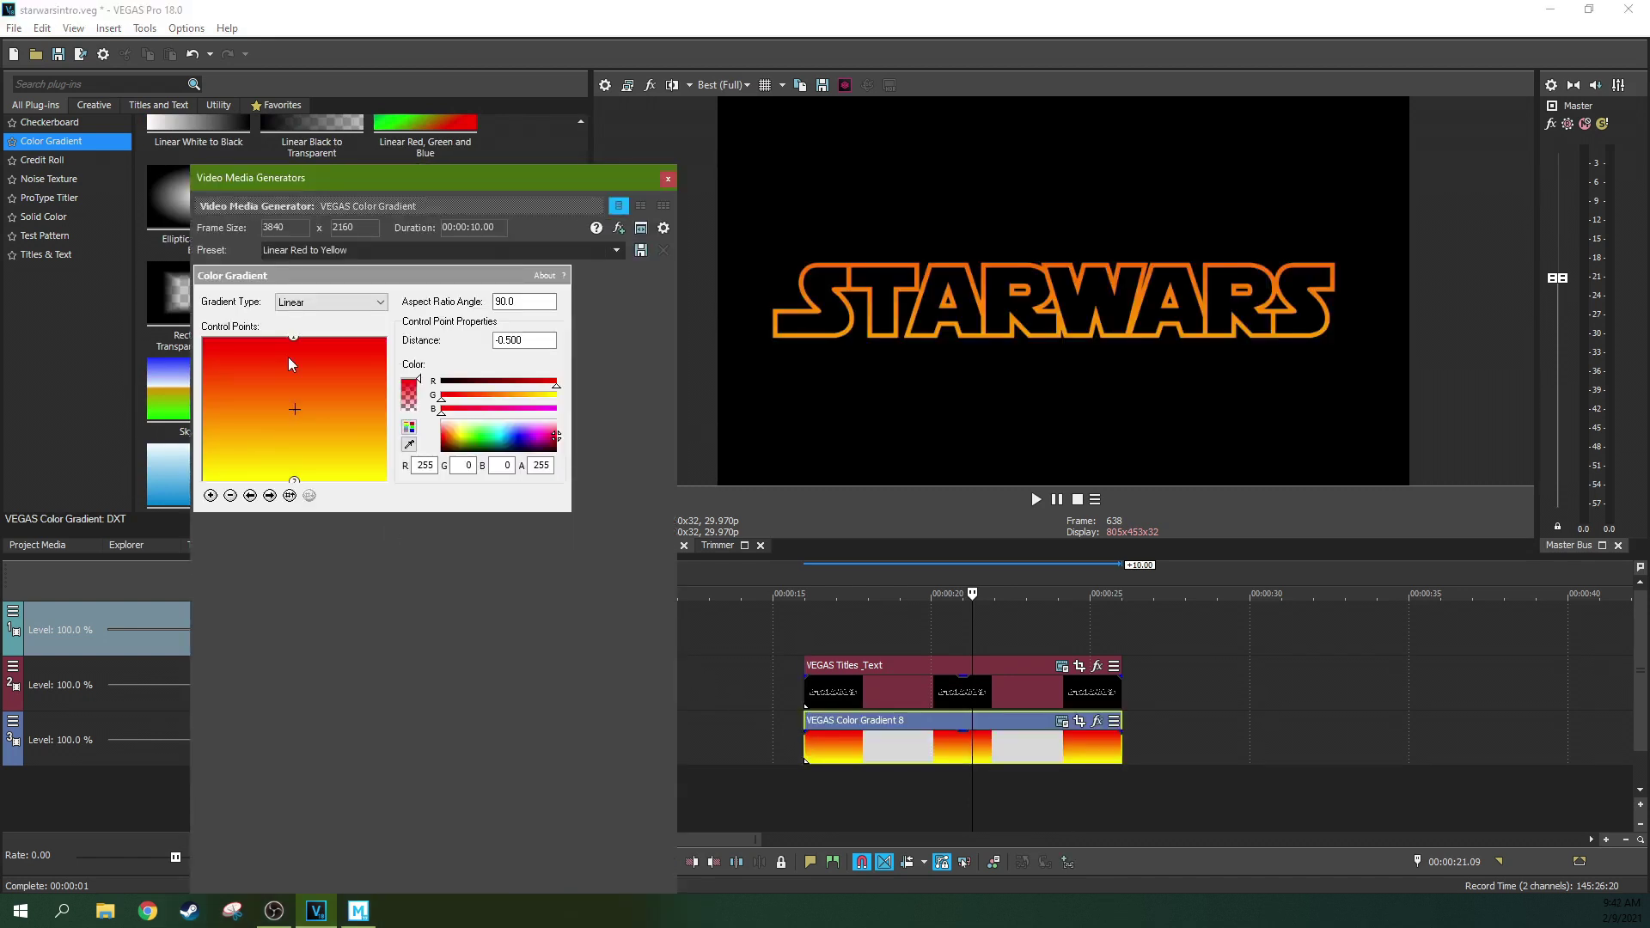
Rotate the gradient to 217°, turn its yellow end blue, and add a third control point
left_click_drag(293, 337, 197, 409)
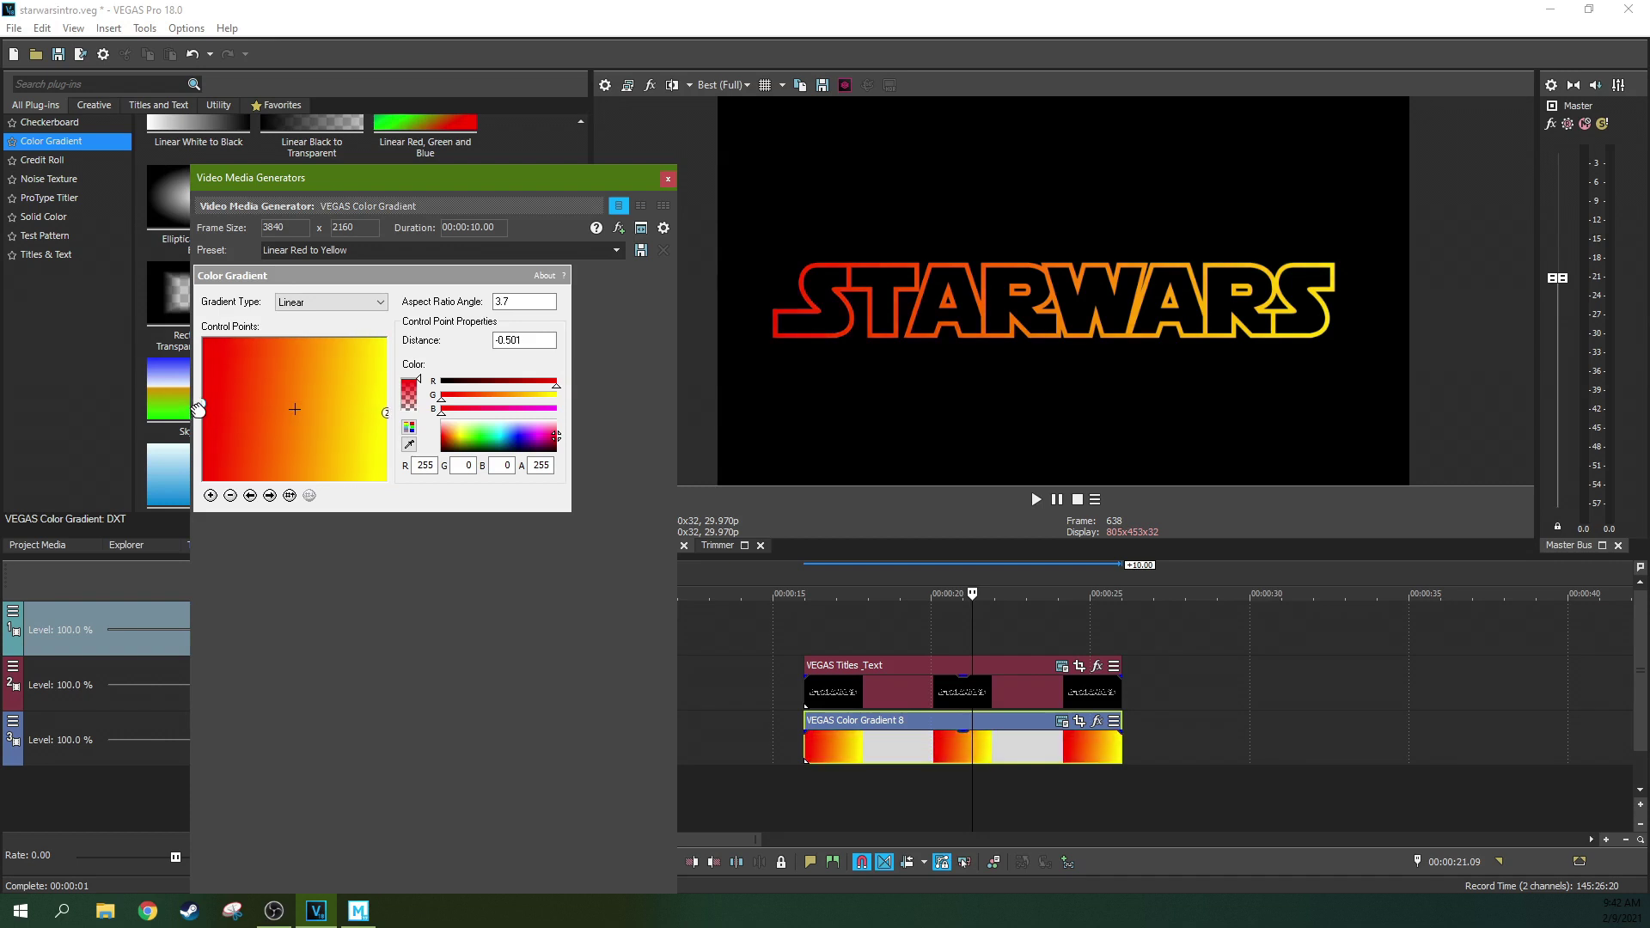
left_click(386, 412)
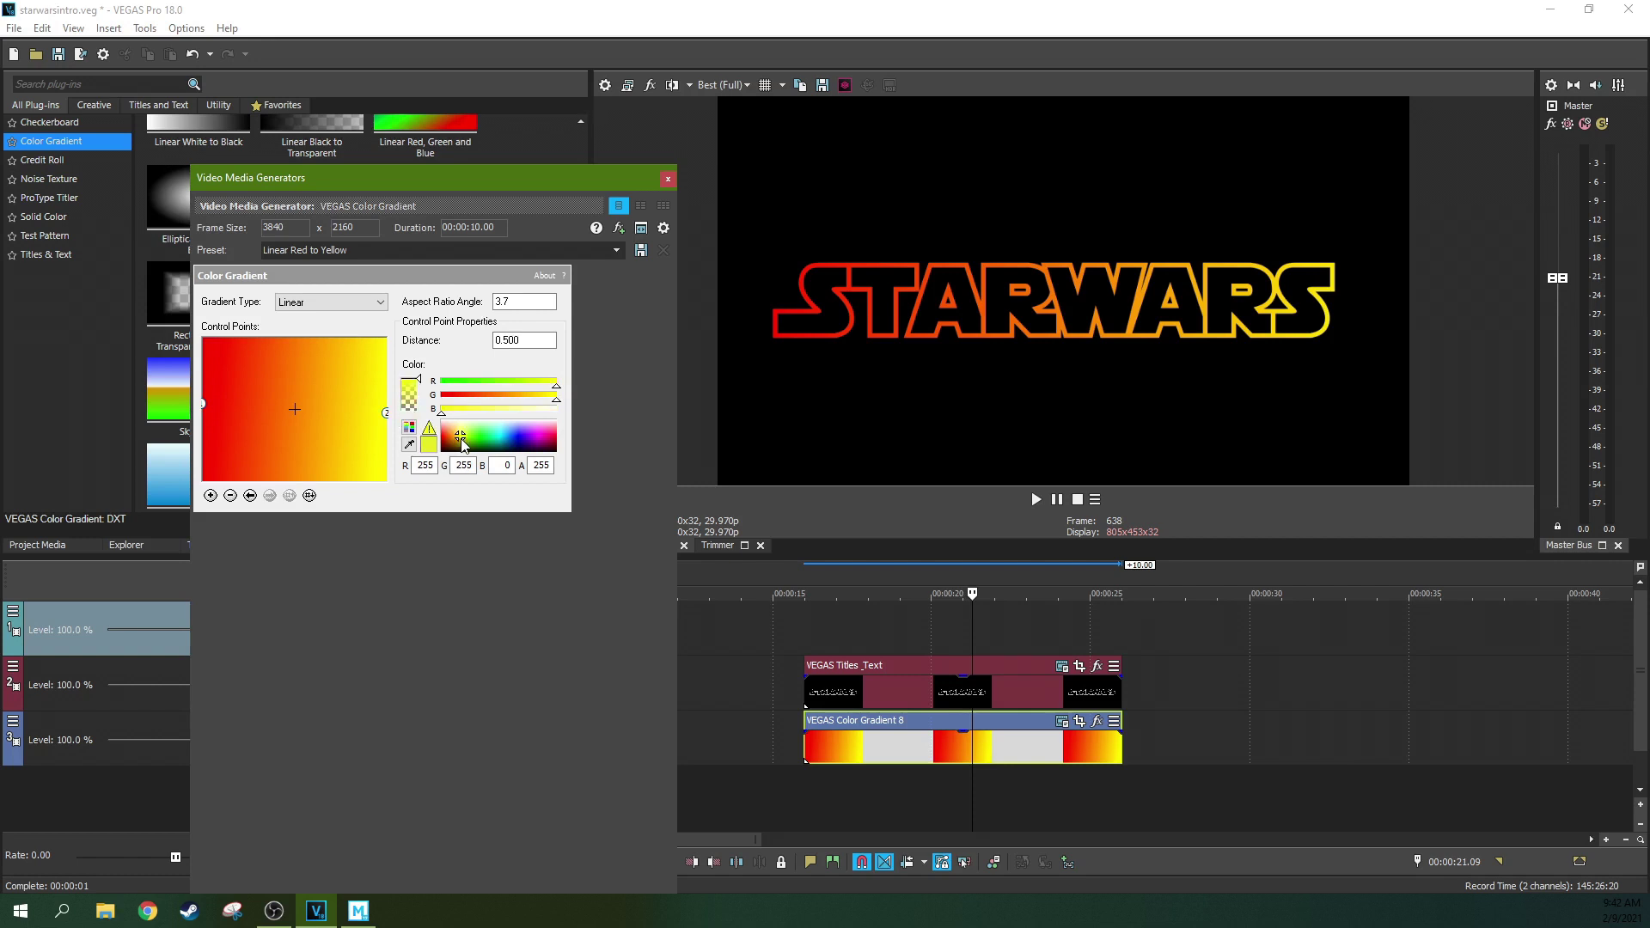
left_click_drag(462, 443, 524, 446)
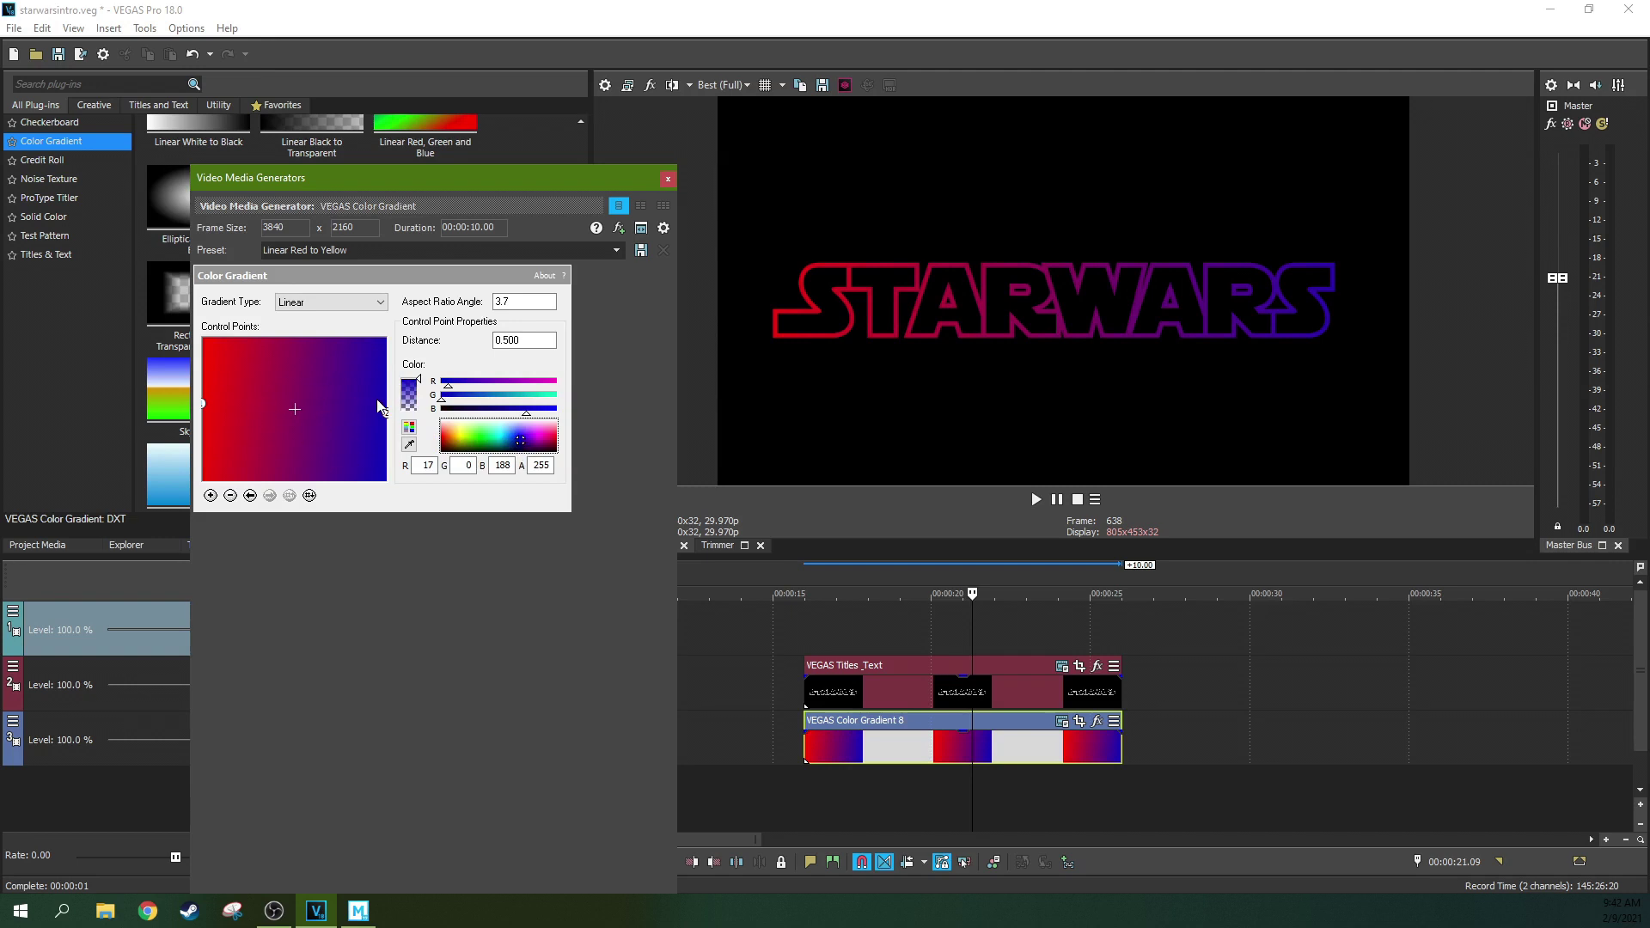
left_click_drag(389, 416, 352, 415)
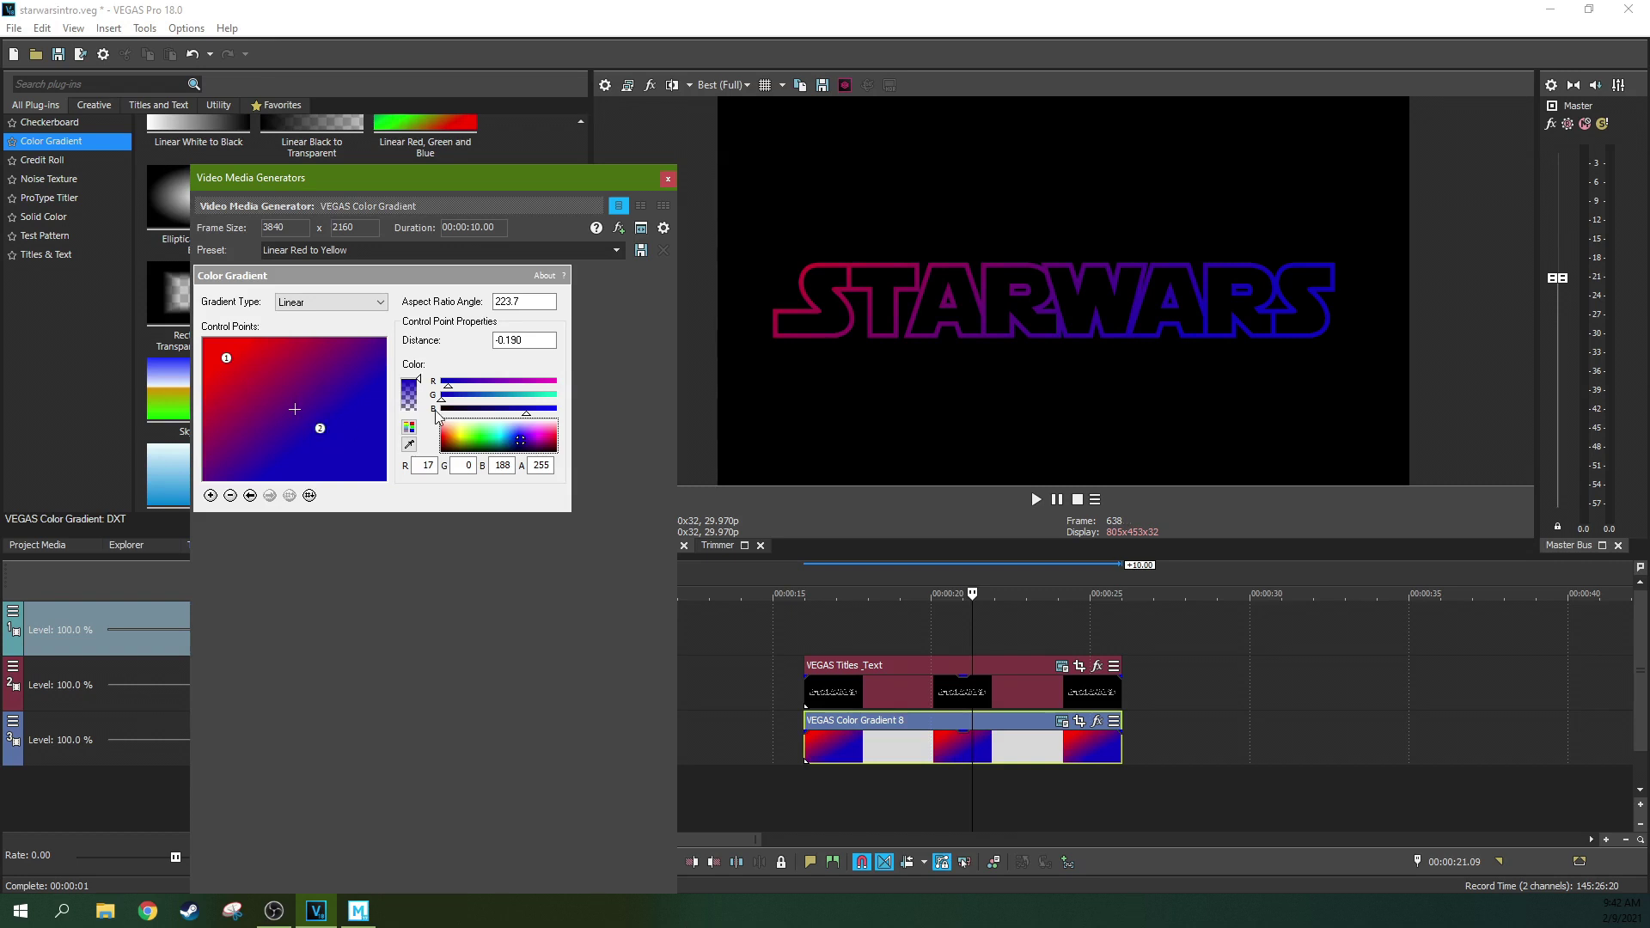
left_click(209, 495)
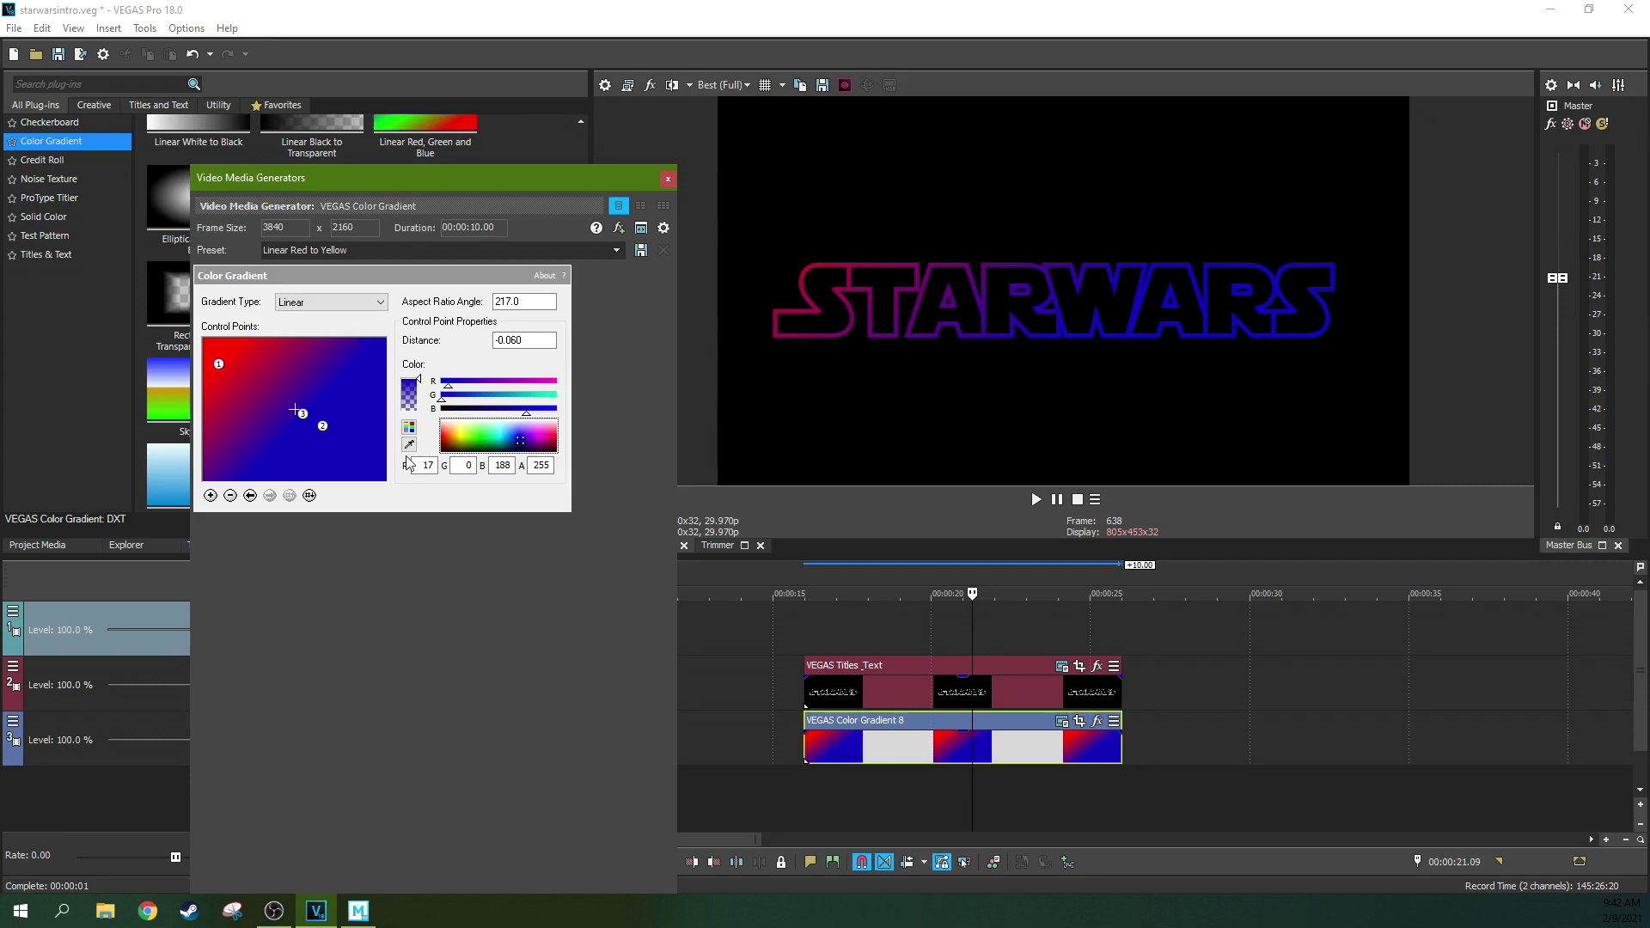
Try the Elliptical and Rectangular gradient types, then return to Linear
left_click(368, 303)
left_click(342, 332)
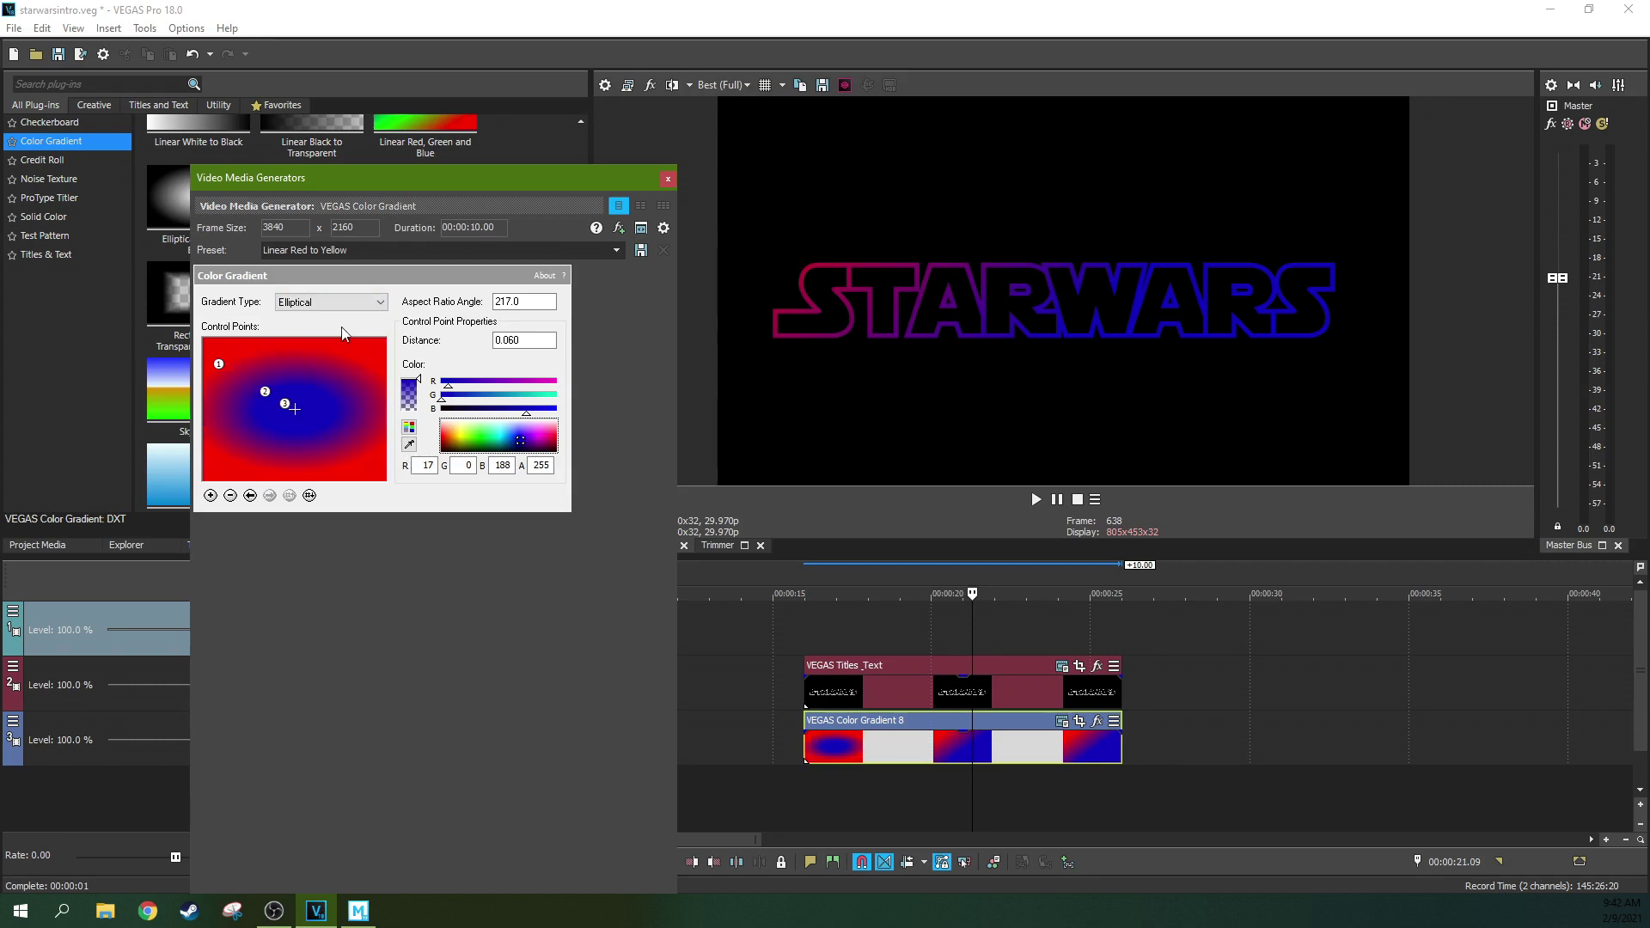
left_click(344, 301)
left_click(334, 339)
left_click(347, 298)
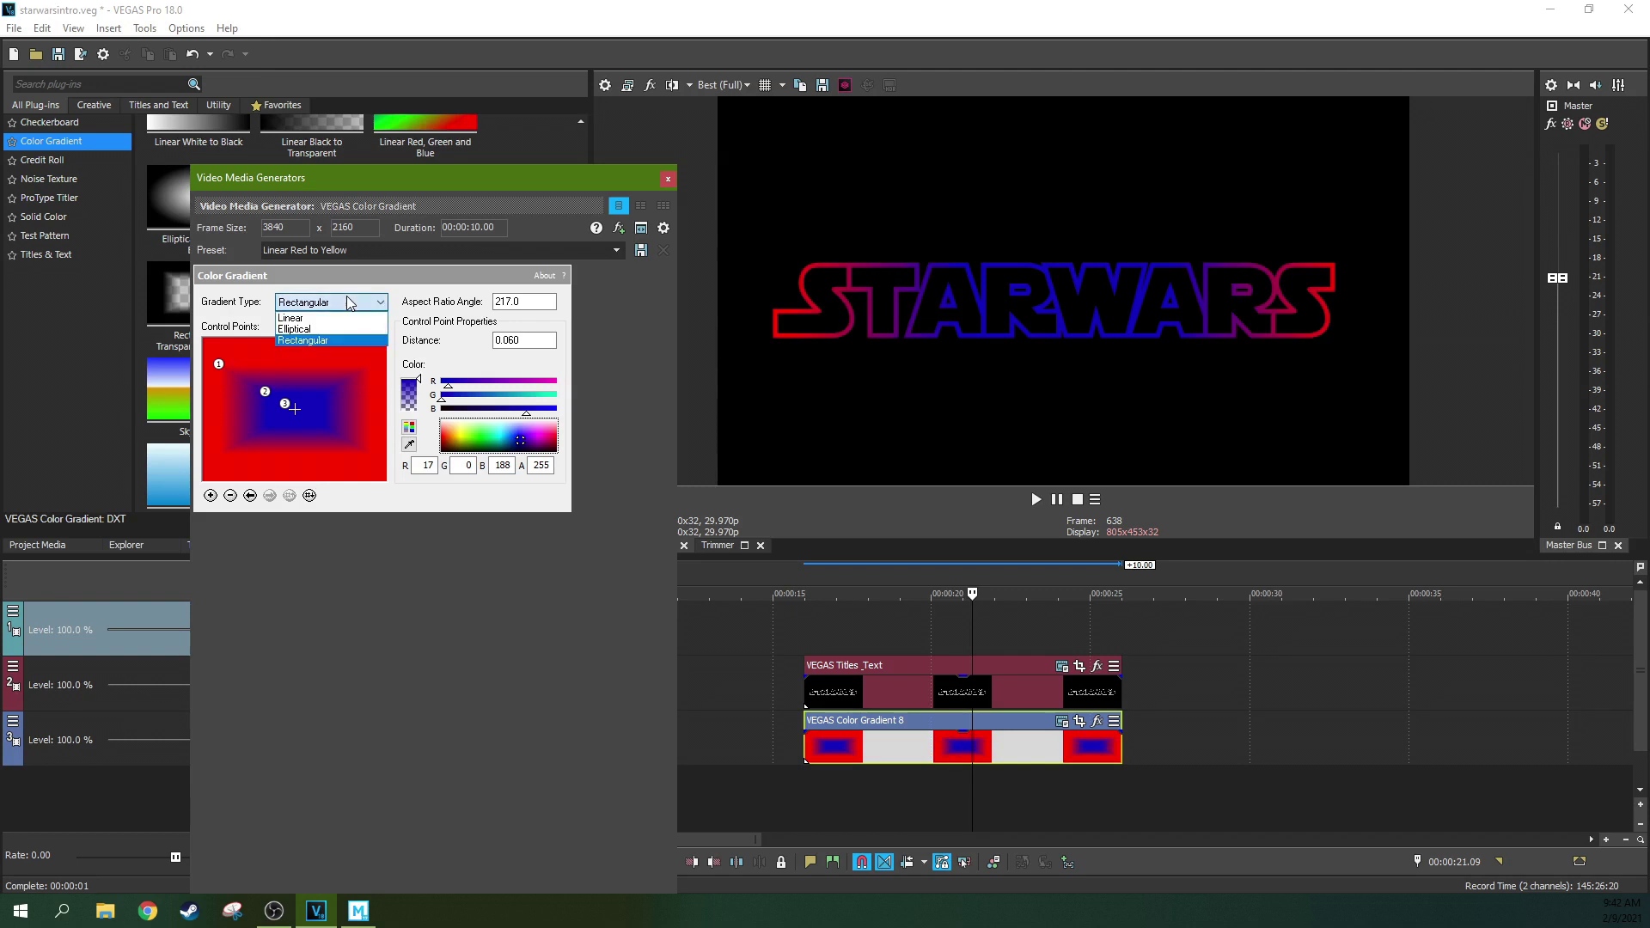
left_click(342, 320)
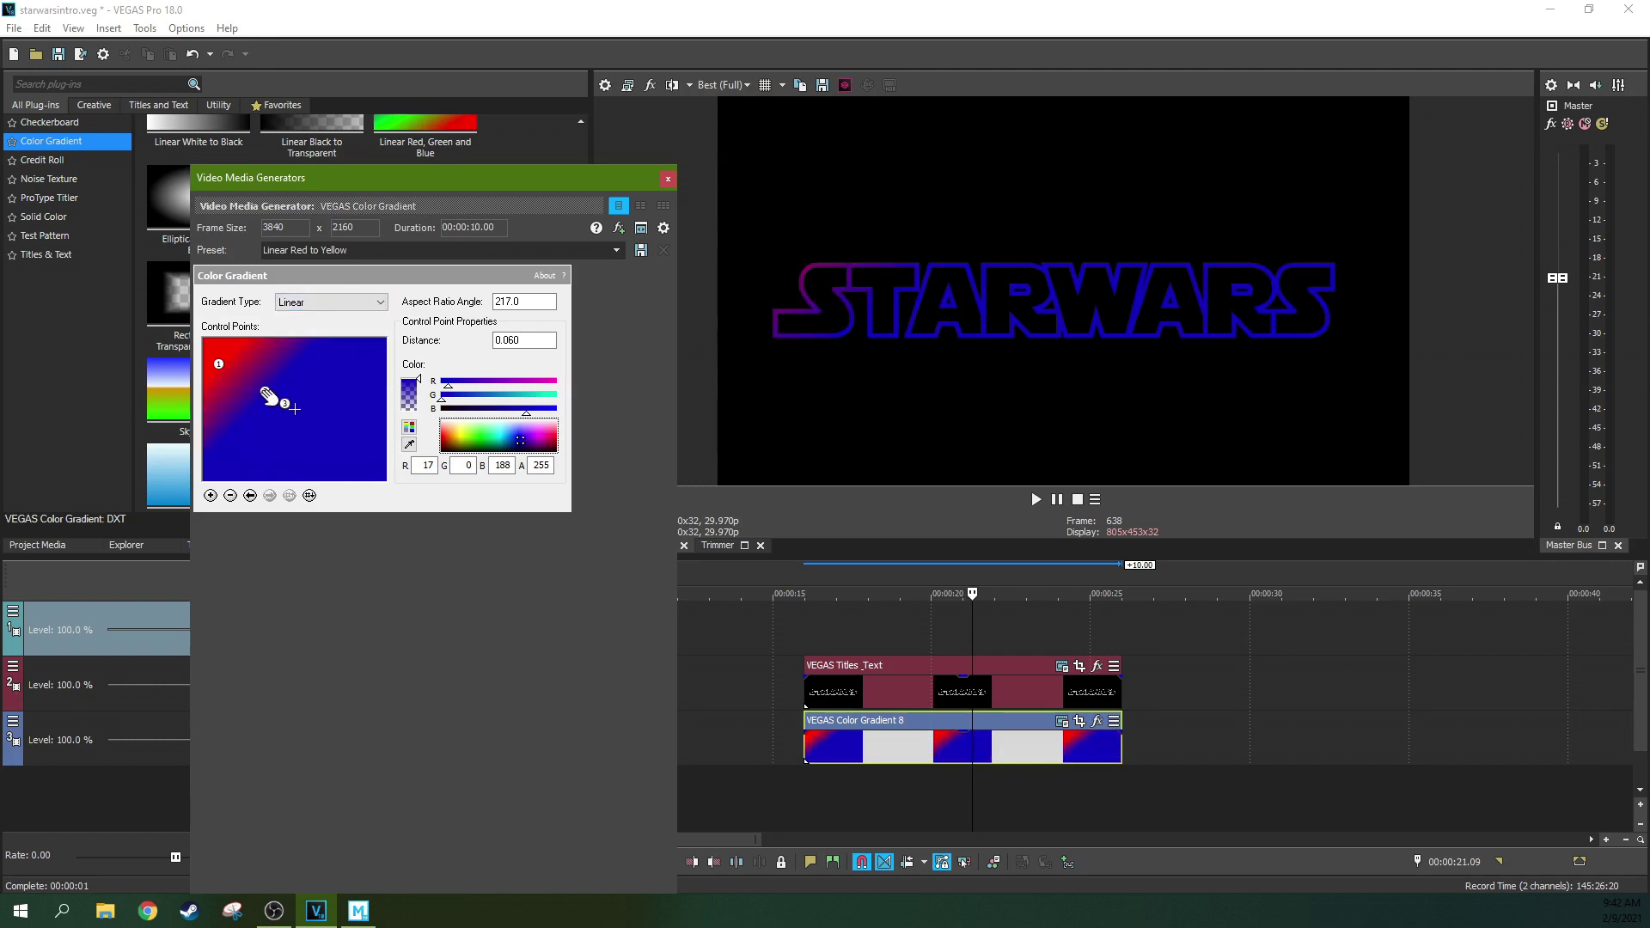
Angle the gradient blue-to-red at 22.3°, remove the third control point, and reopen the title's settings
mouse_move(268, 395)
left_mouse_down()
mouse_move(230, 455)
mouse_move(298, 467)
mouse_move(271, 394)
left_mouse_up()
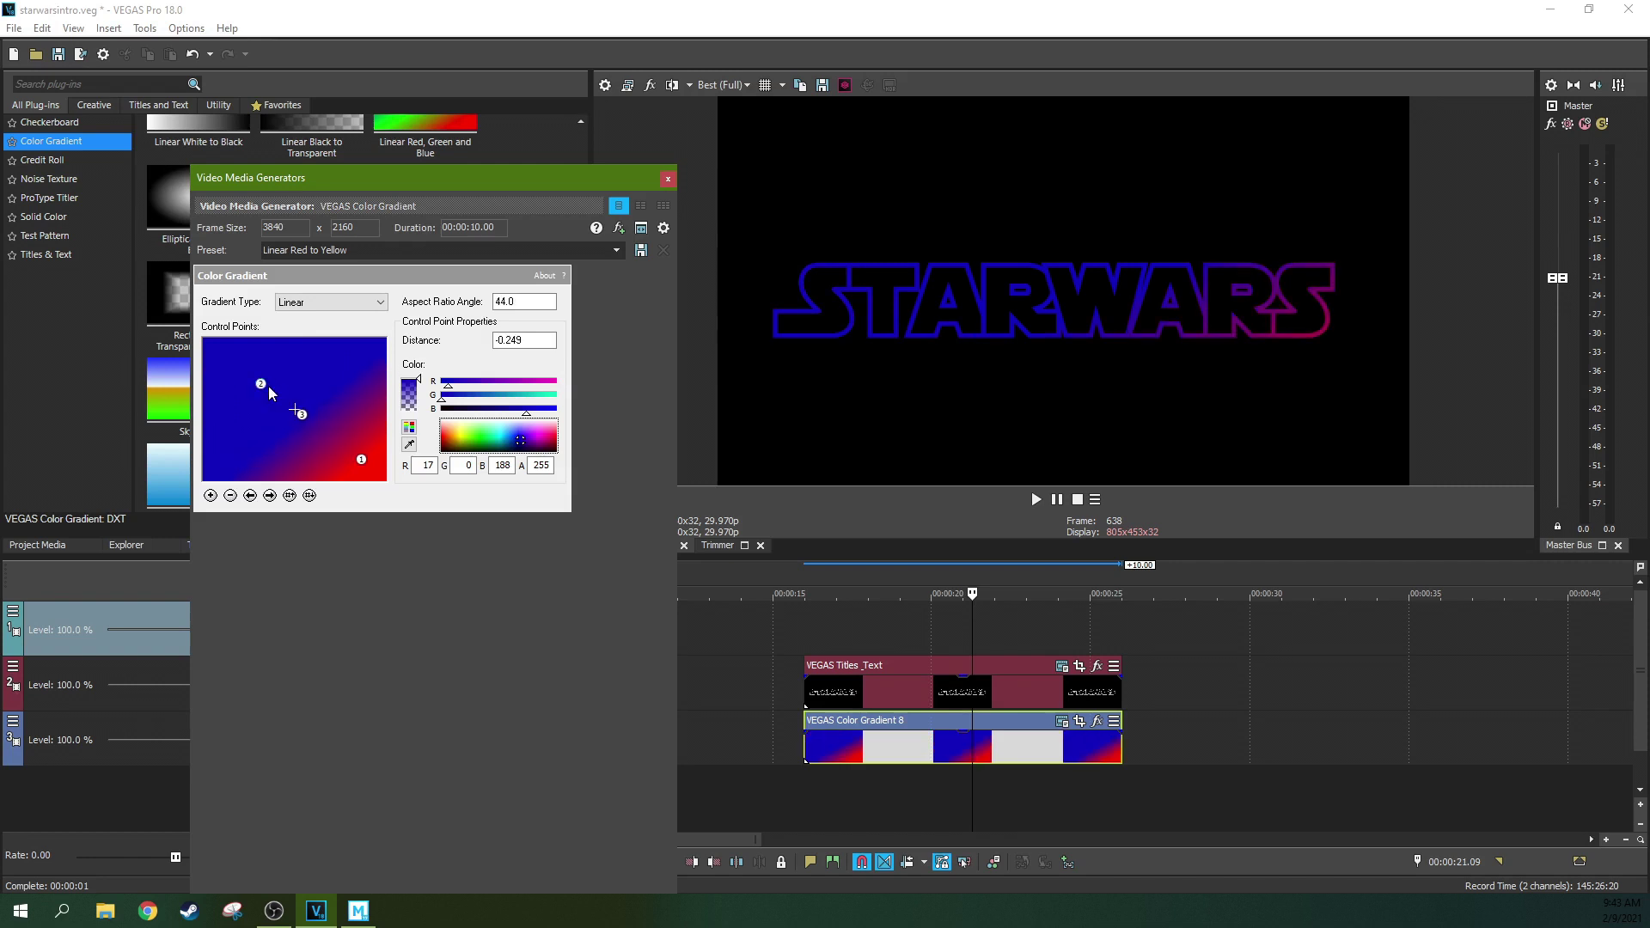
left_click(294, 408)
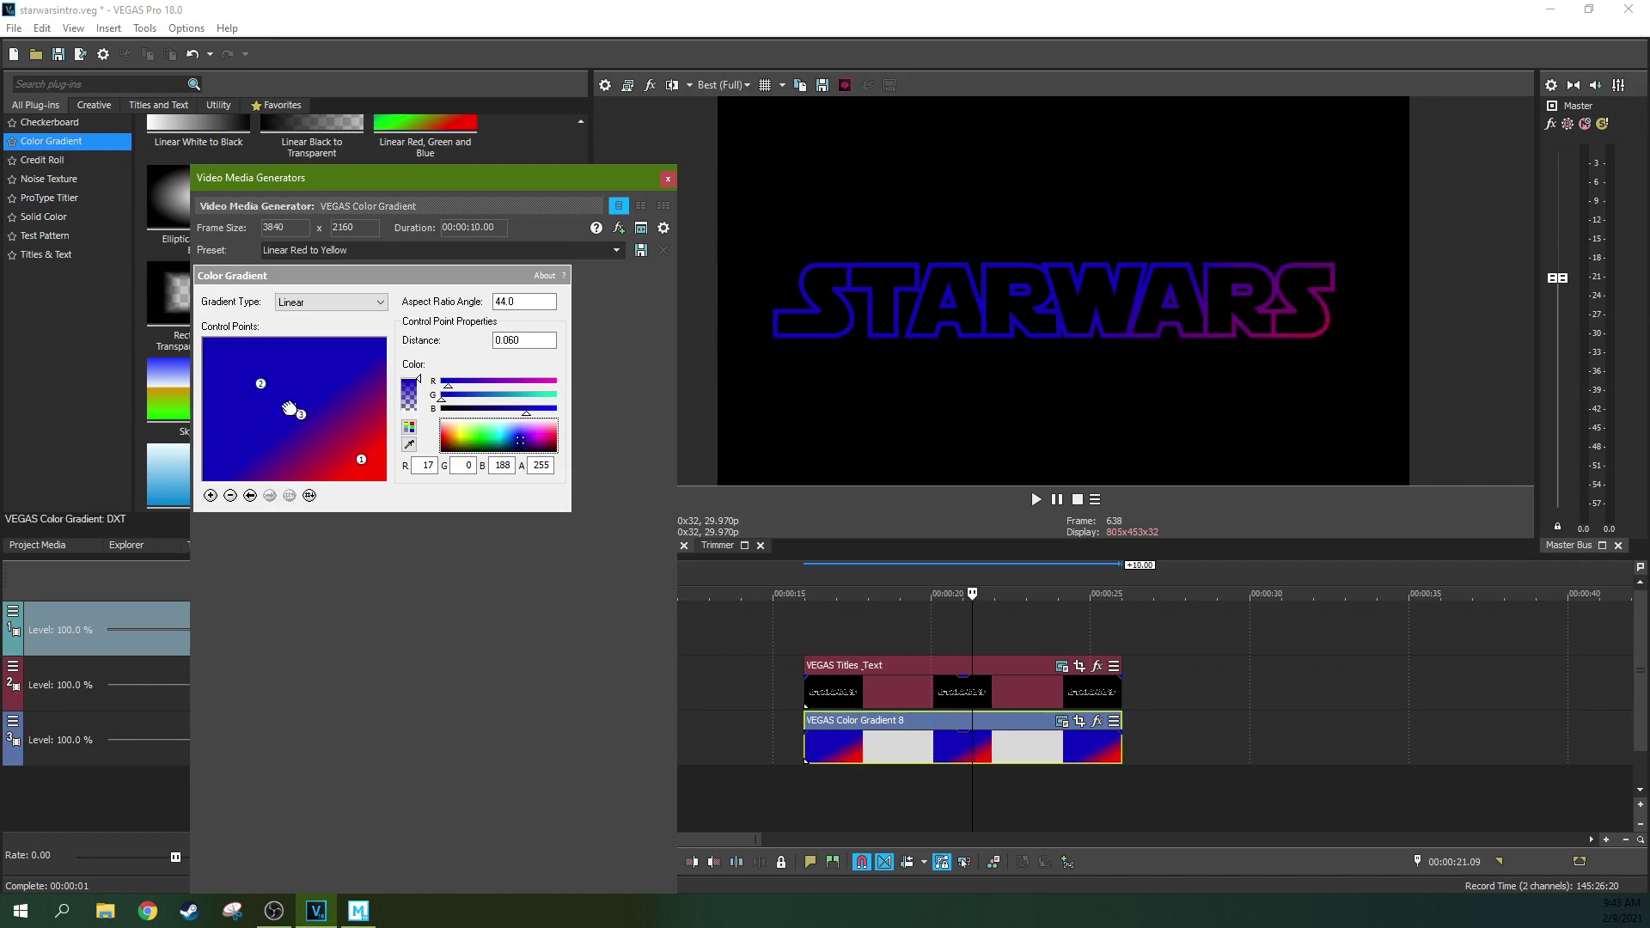
left_click(230, 496)
left_click(1062, 667)
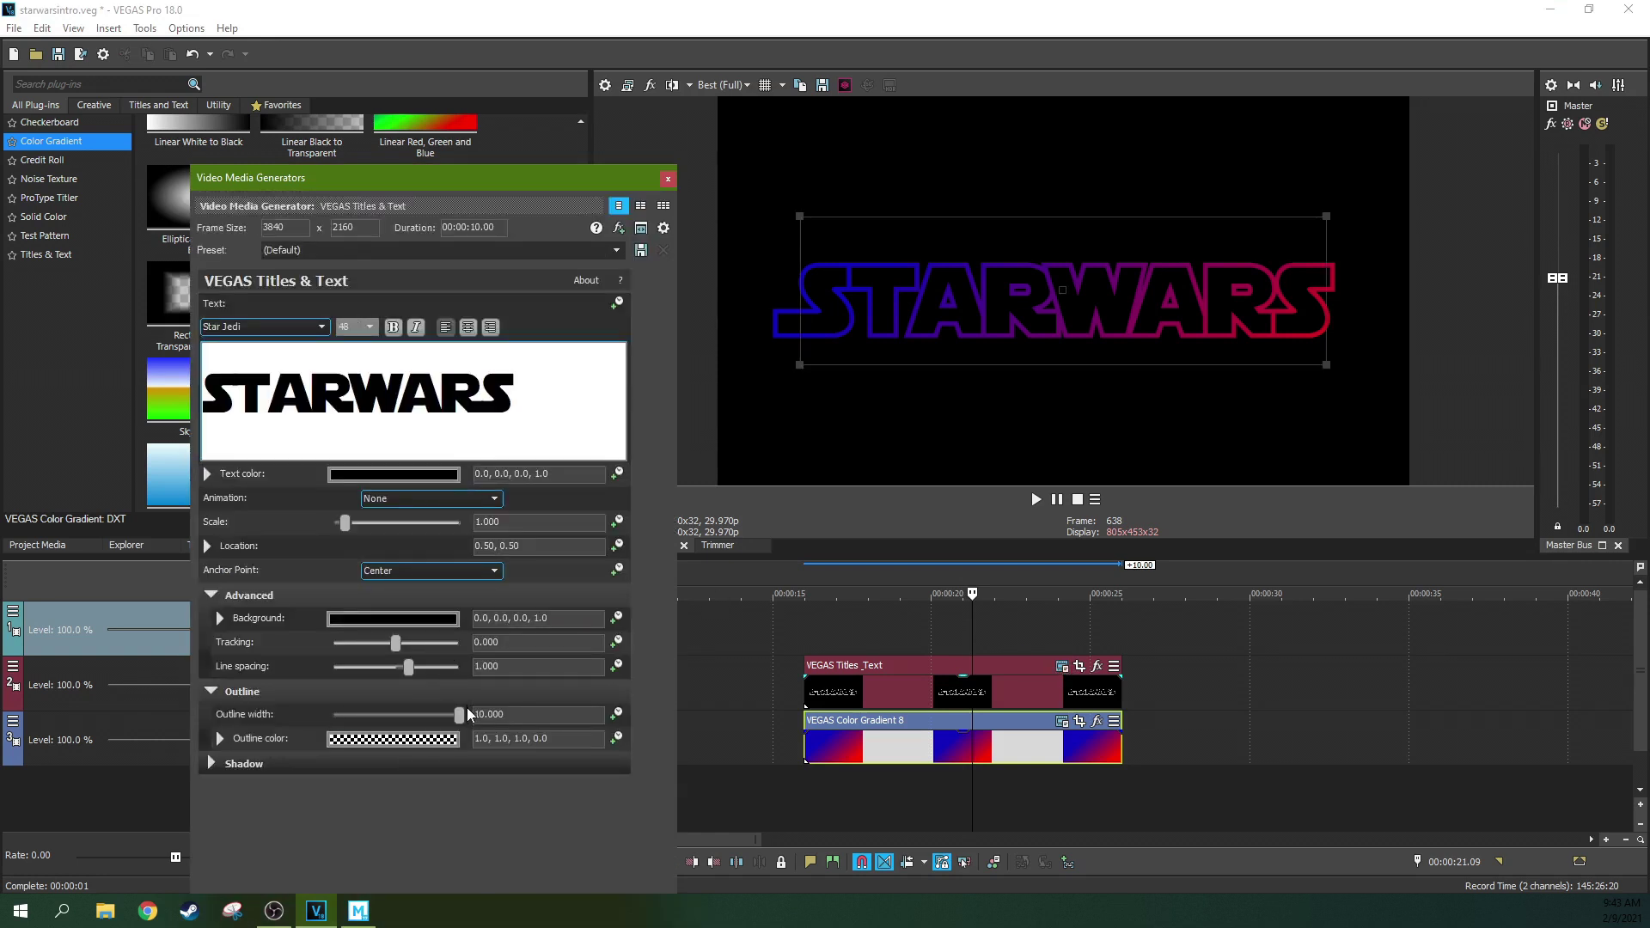
Thin the title outline to about 3.946 and close the generator settings
left_click_drag(438, 721, 386, 722)
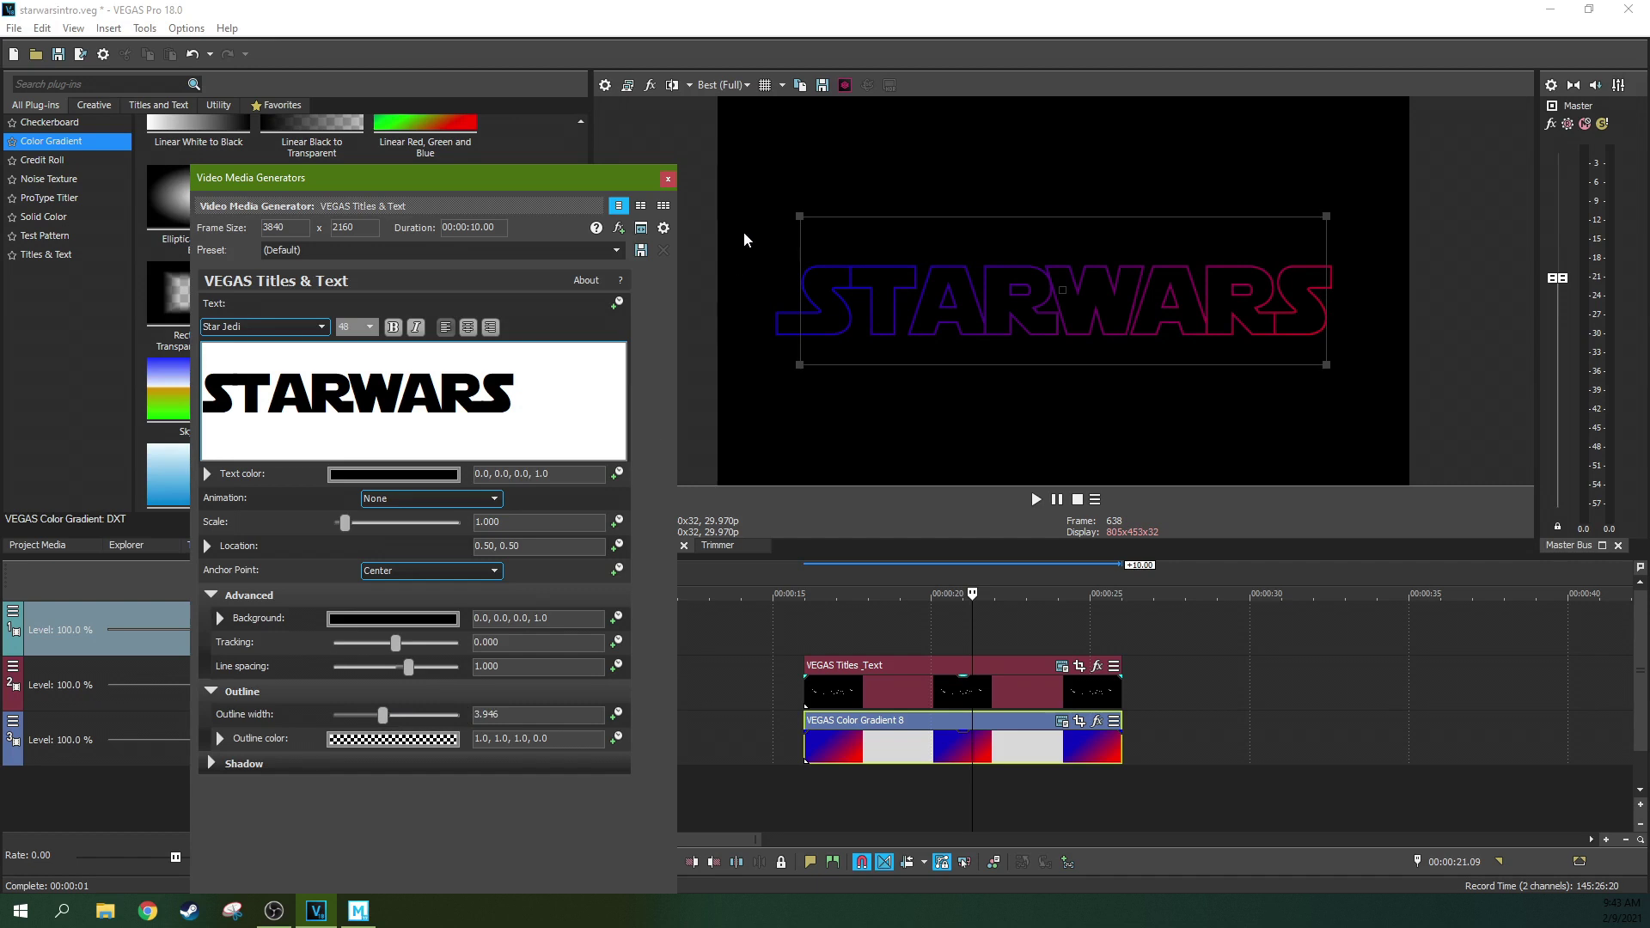
left_click(667, 178)
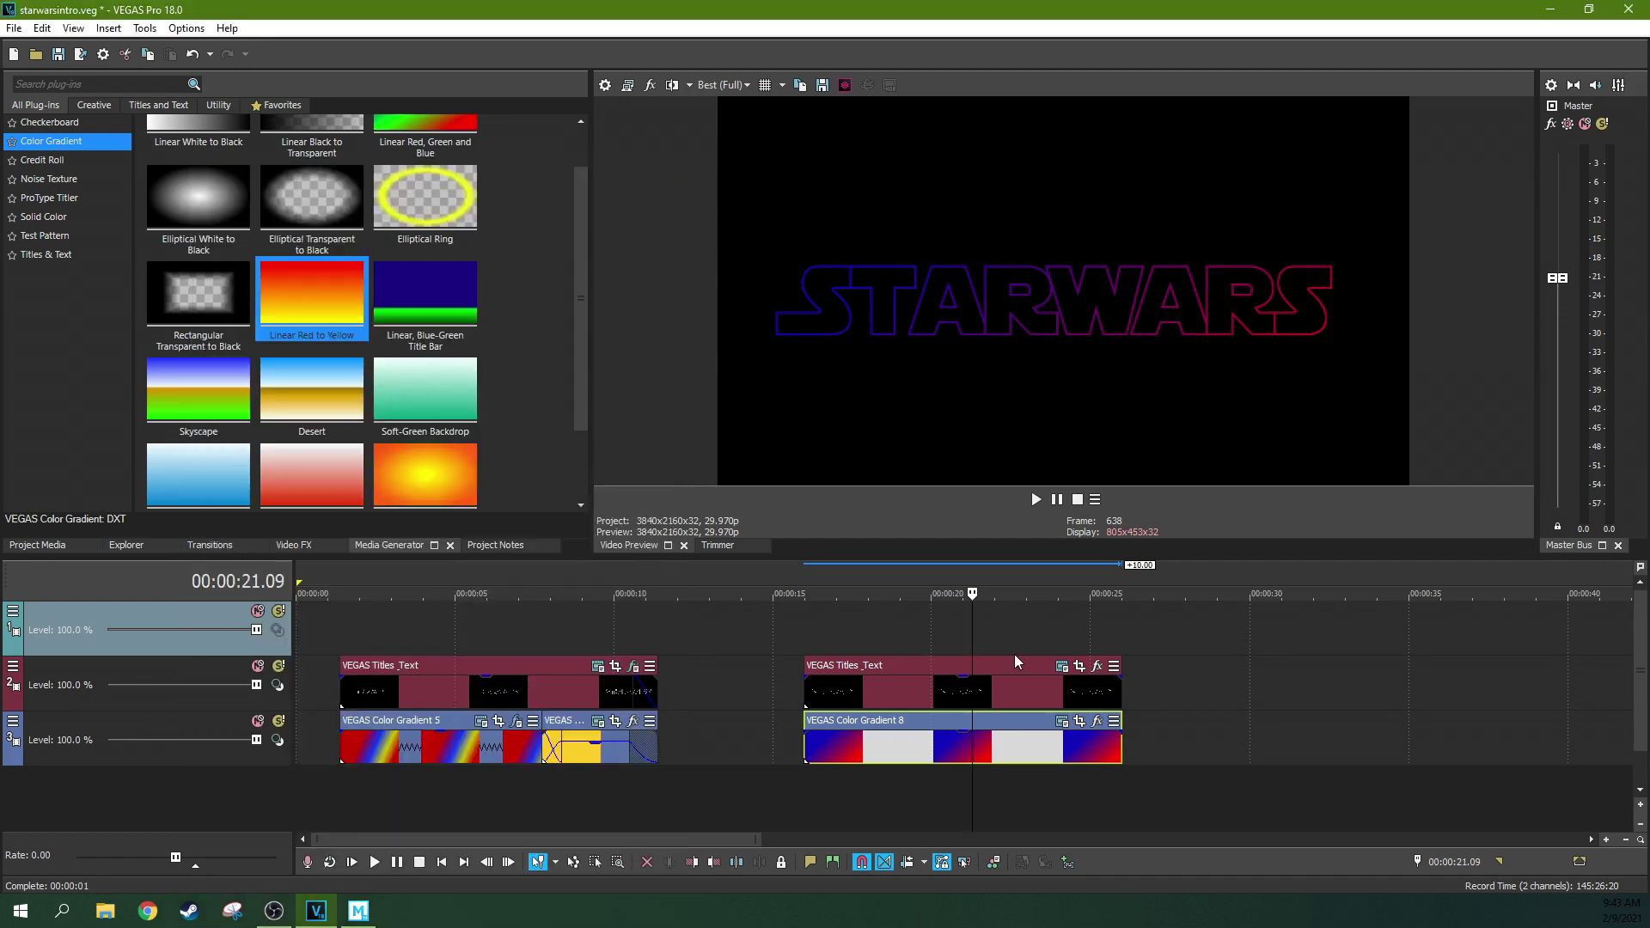
left_click(900, 684)
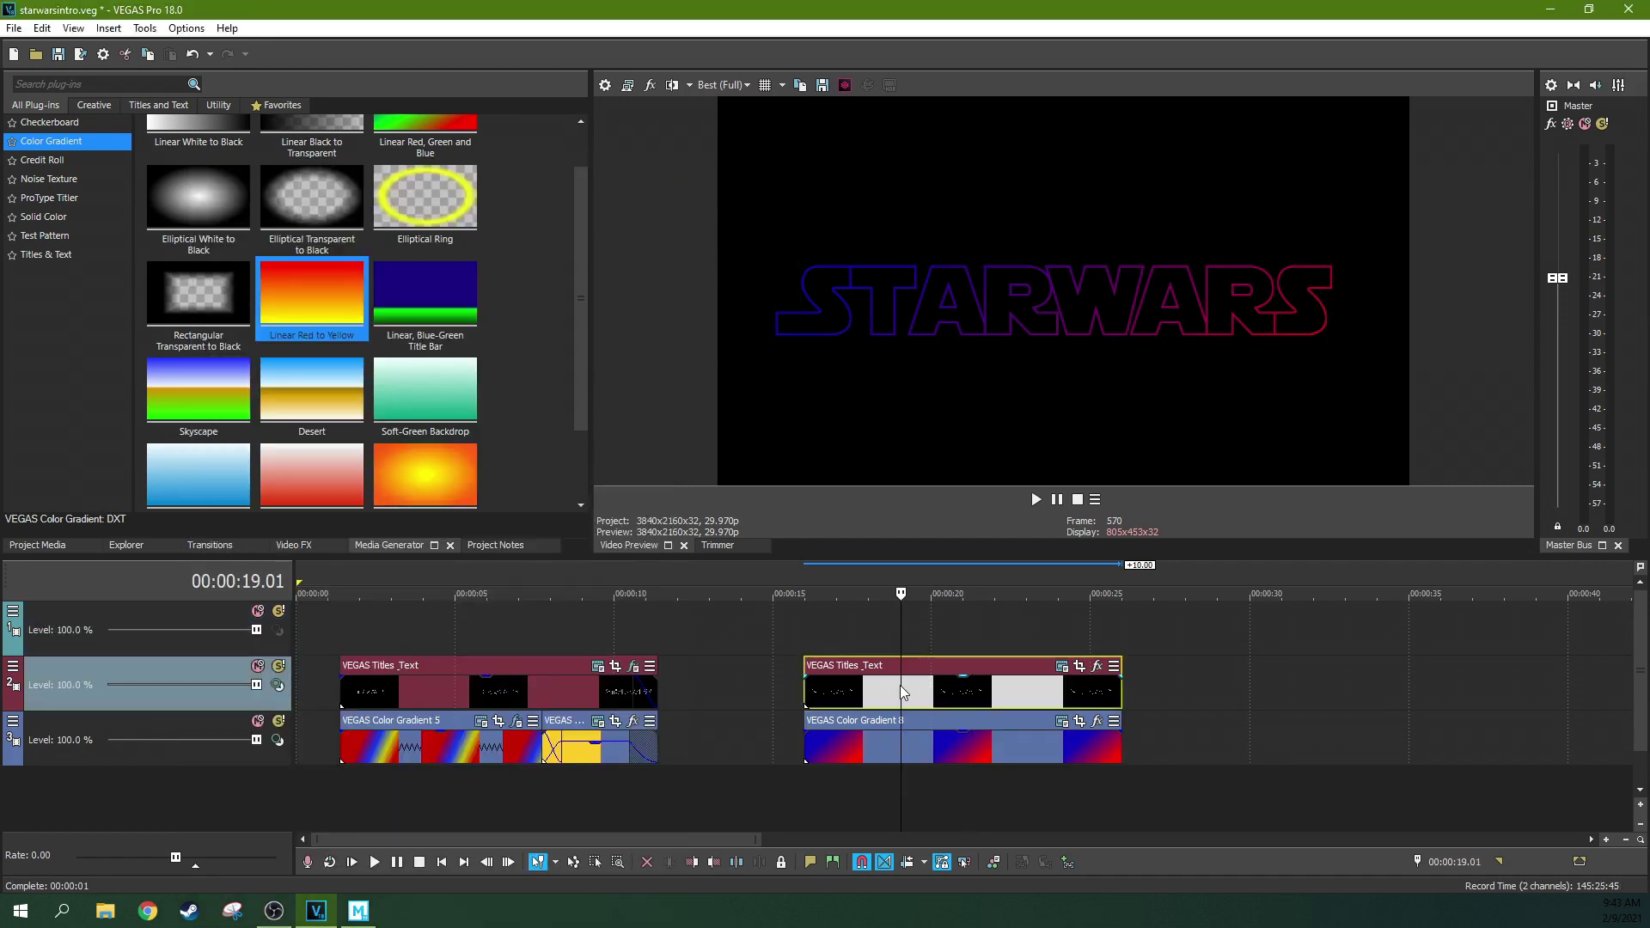
Review the Color Gradient 8 clip's generator settings, then close them
left_click(1034, 741)
left_click(804, 741)
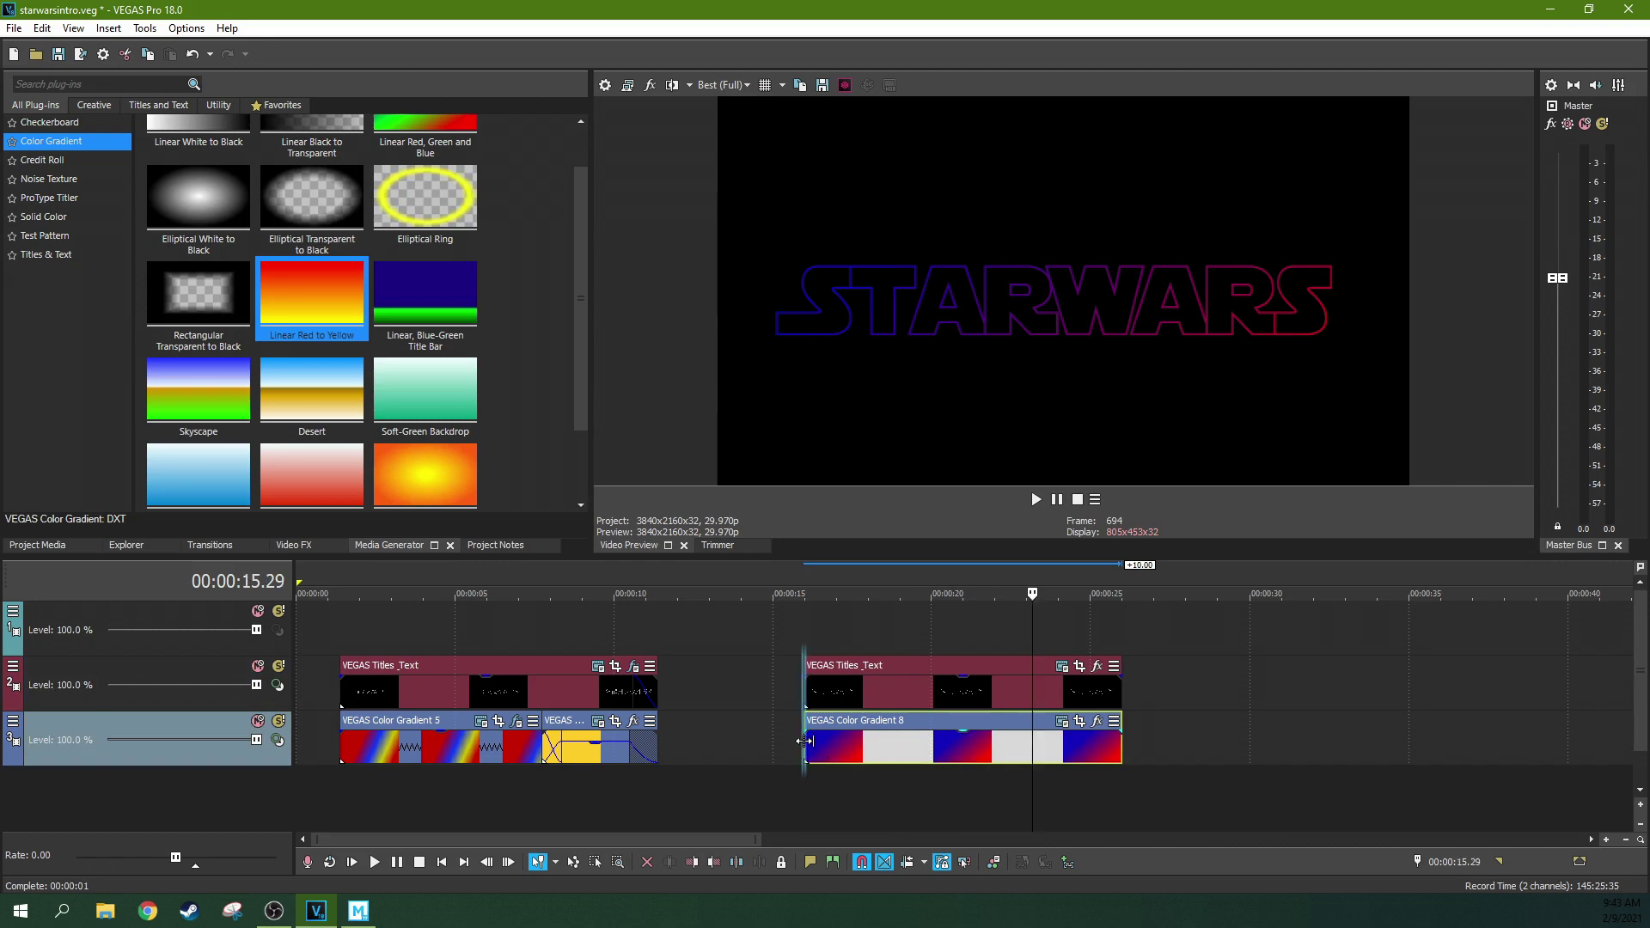
left_click(1062, 721)
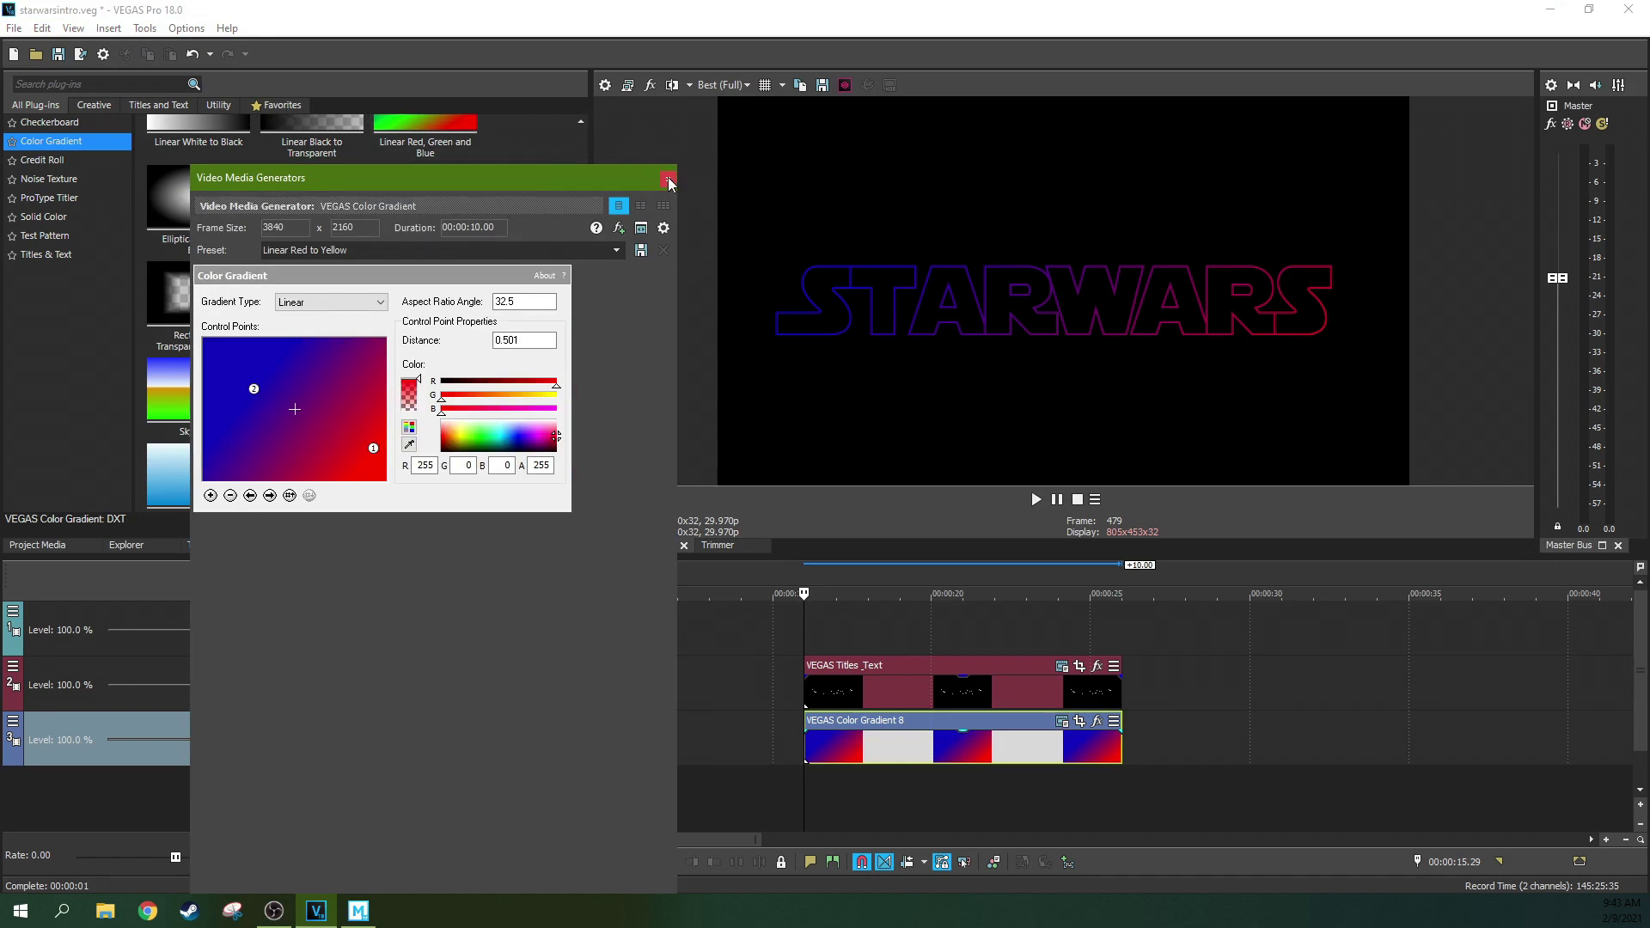
left_click(669, 181)
left_click(108, 78)
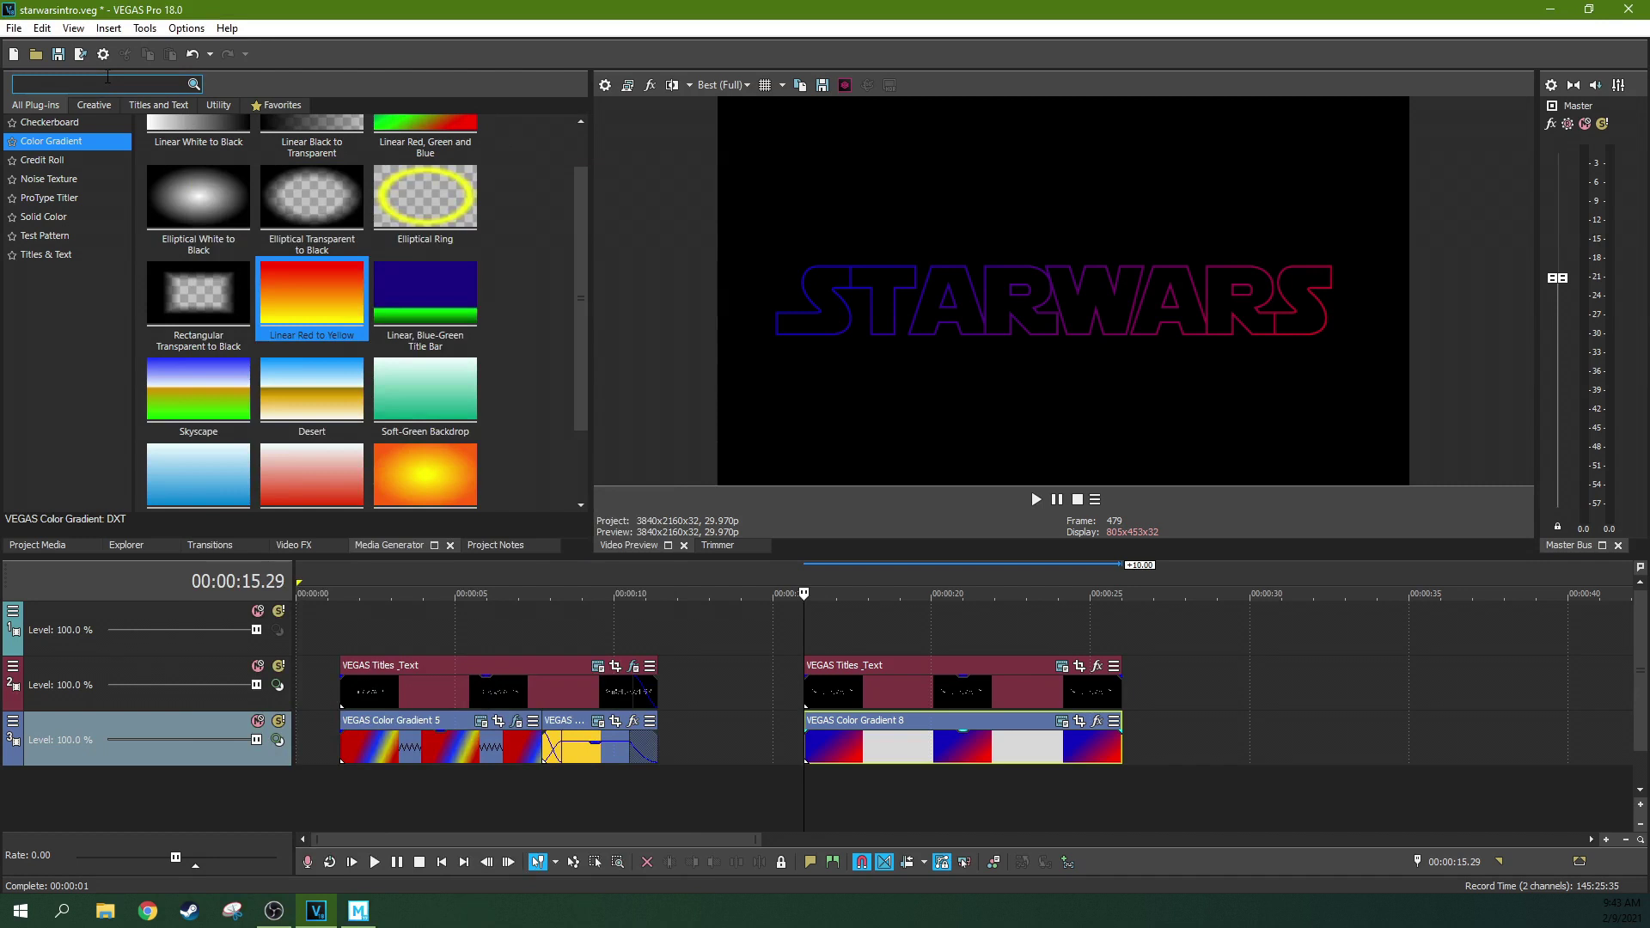
Search Video FX for 'pict' and apply Picture In Picture to the Color Gradient 8 clip
type("pic")
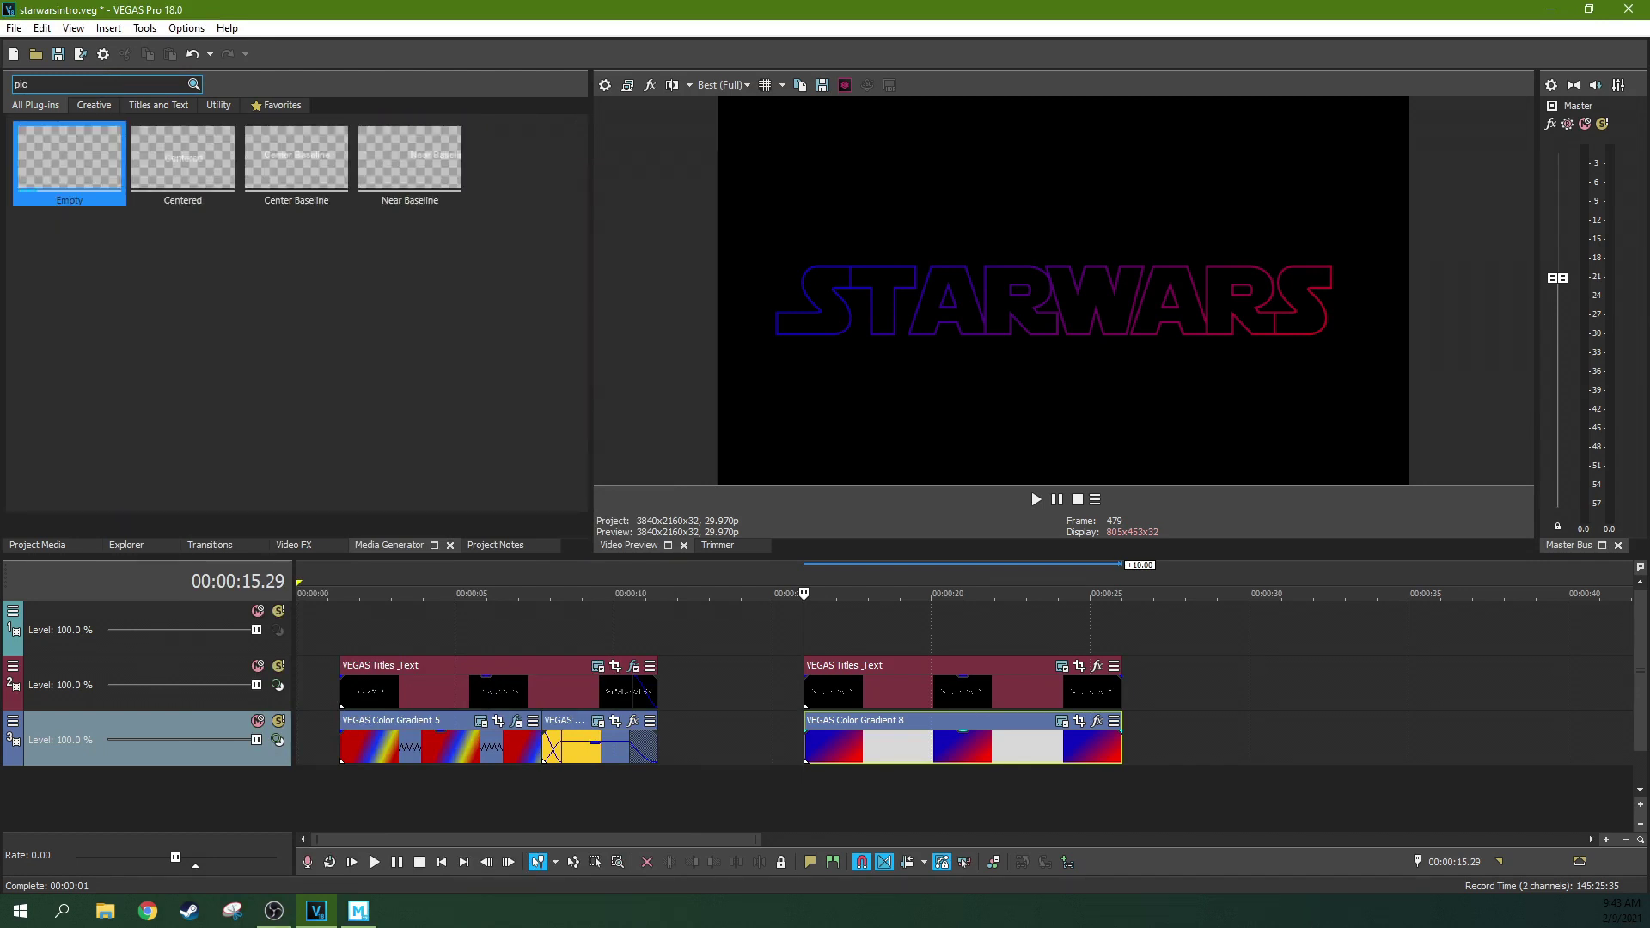
left_click(294, 548)
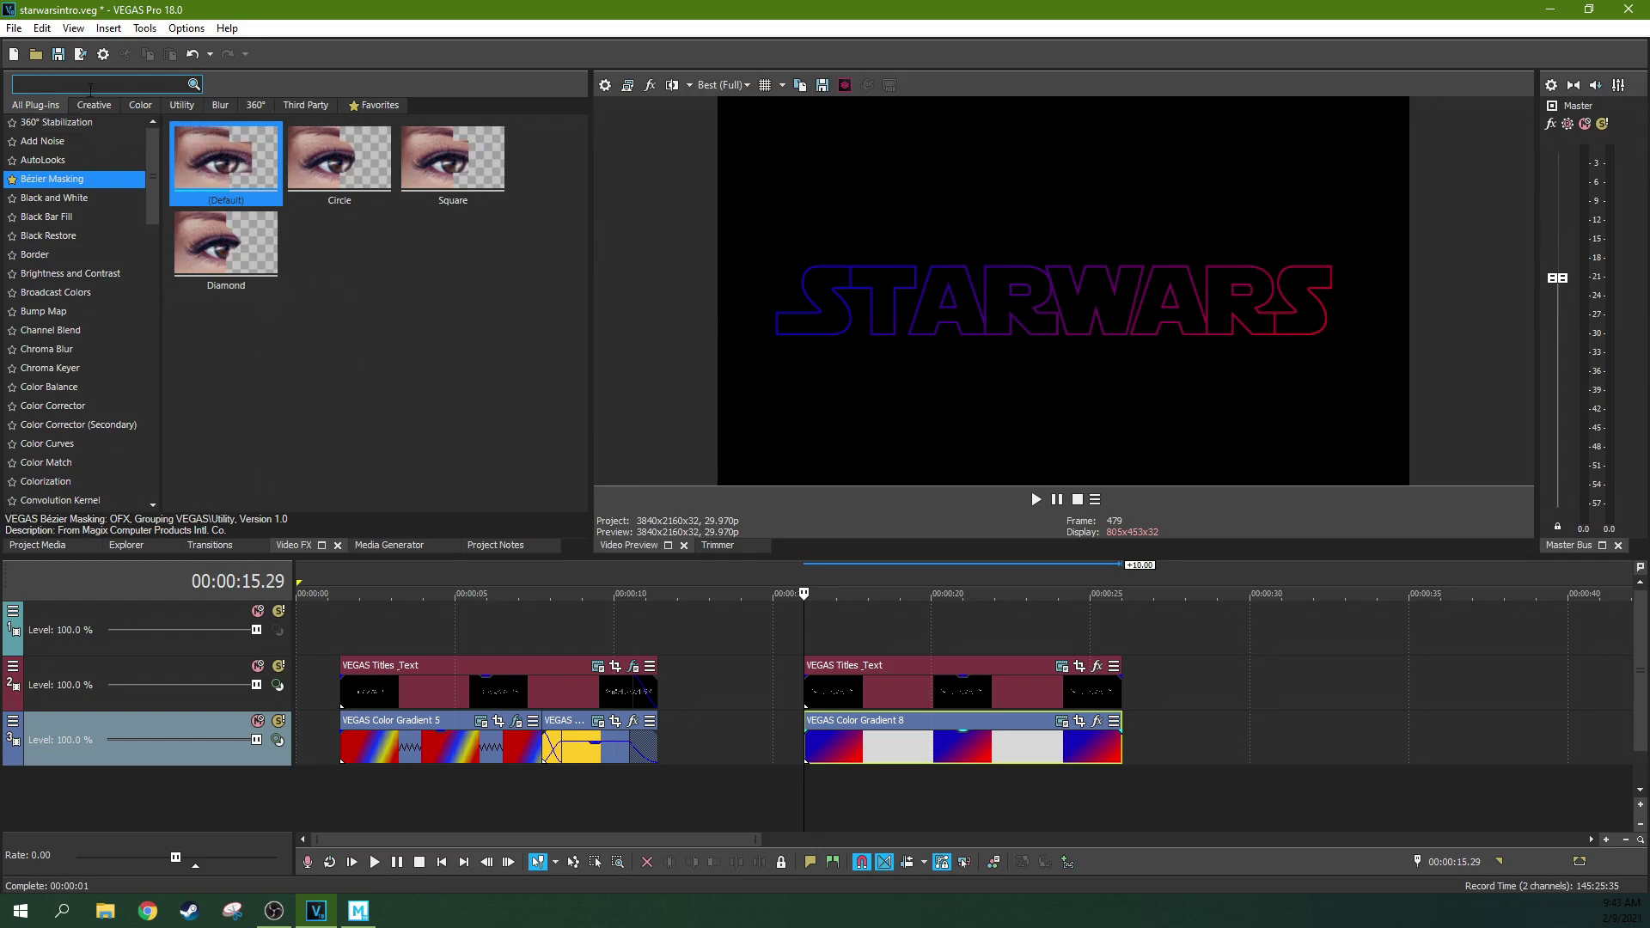
type("pic")
key("BackSpace")
key("BackSpace")
key("BackSpace")
type("p")
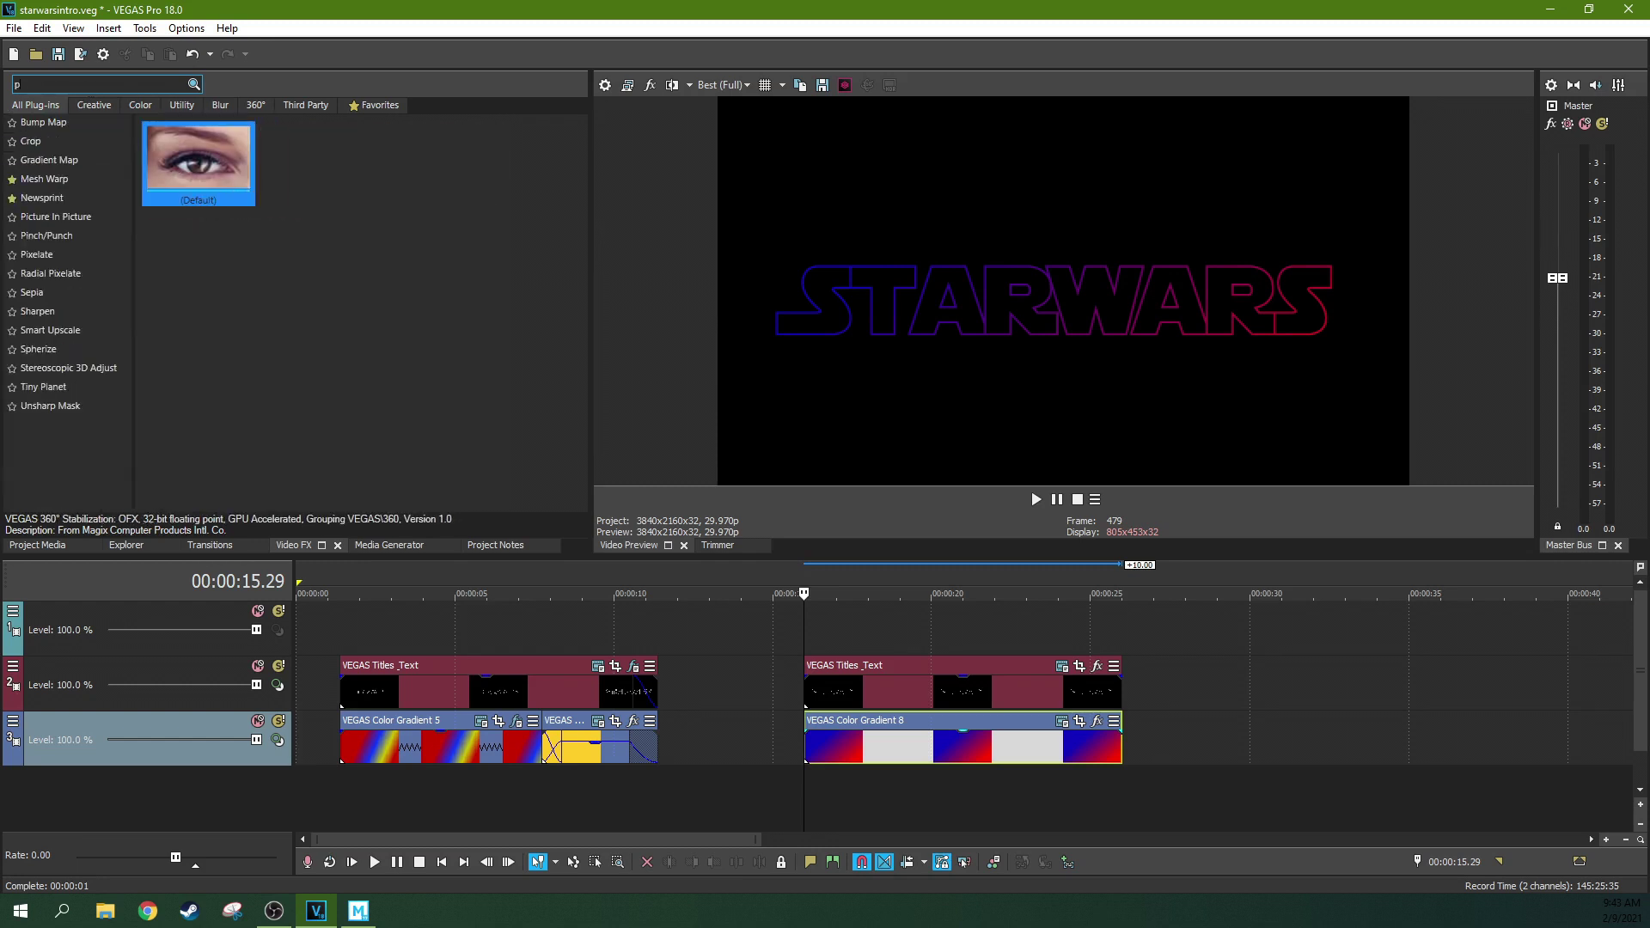
type("ict")
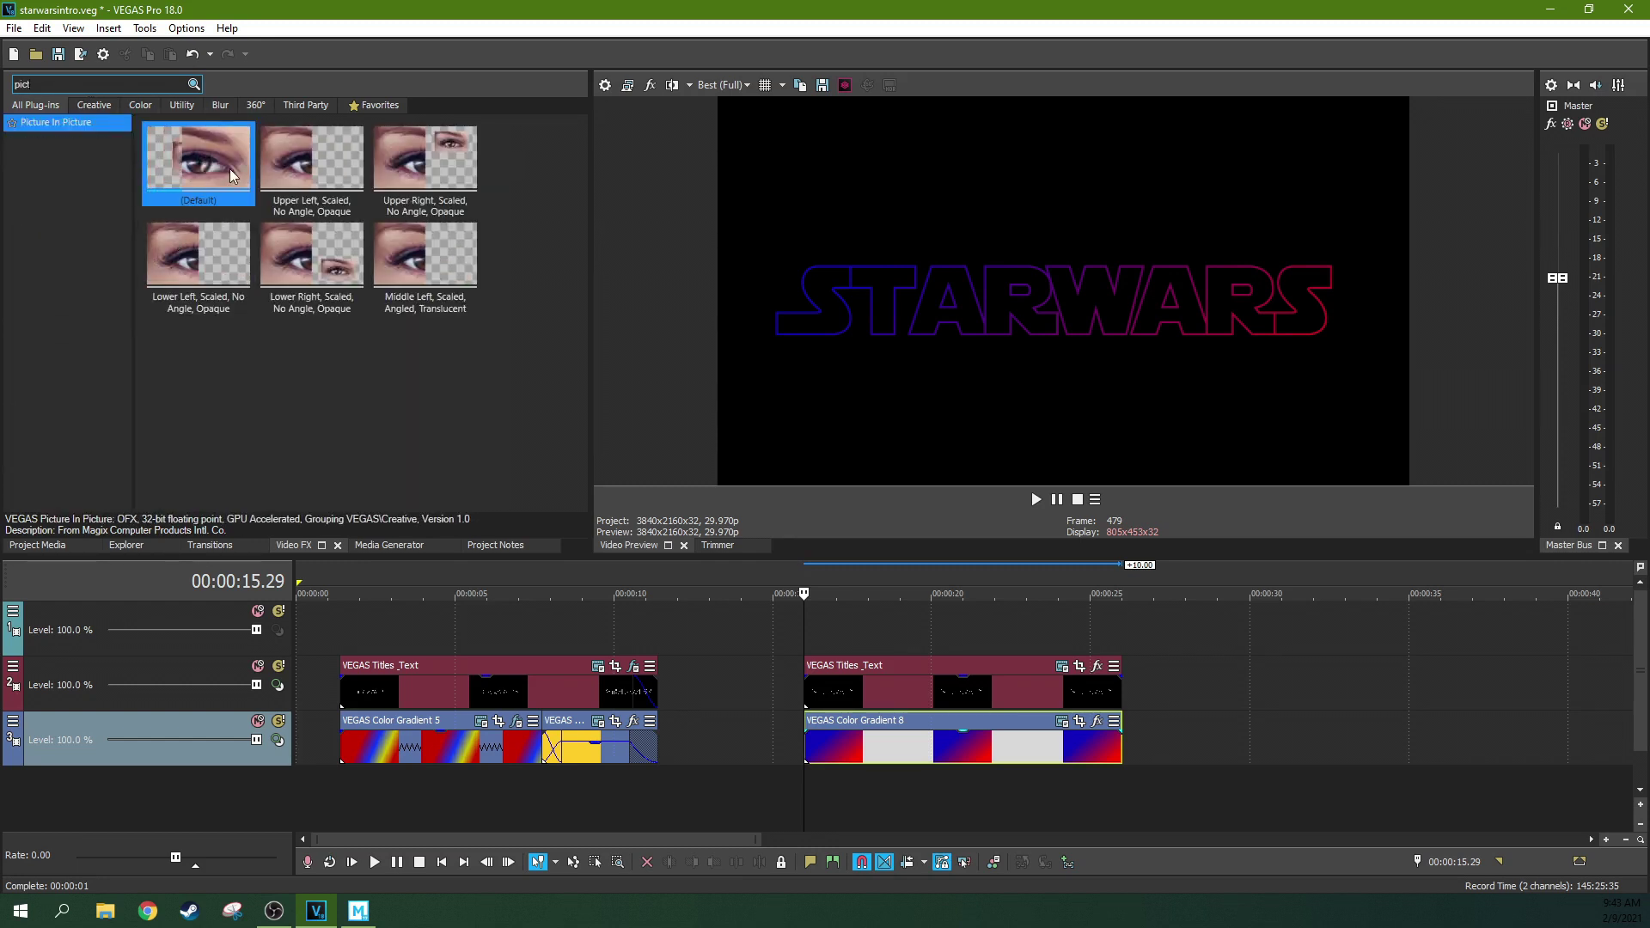
left_click_drag(230, 175, 1009, 751)
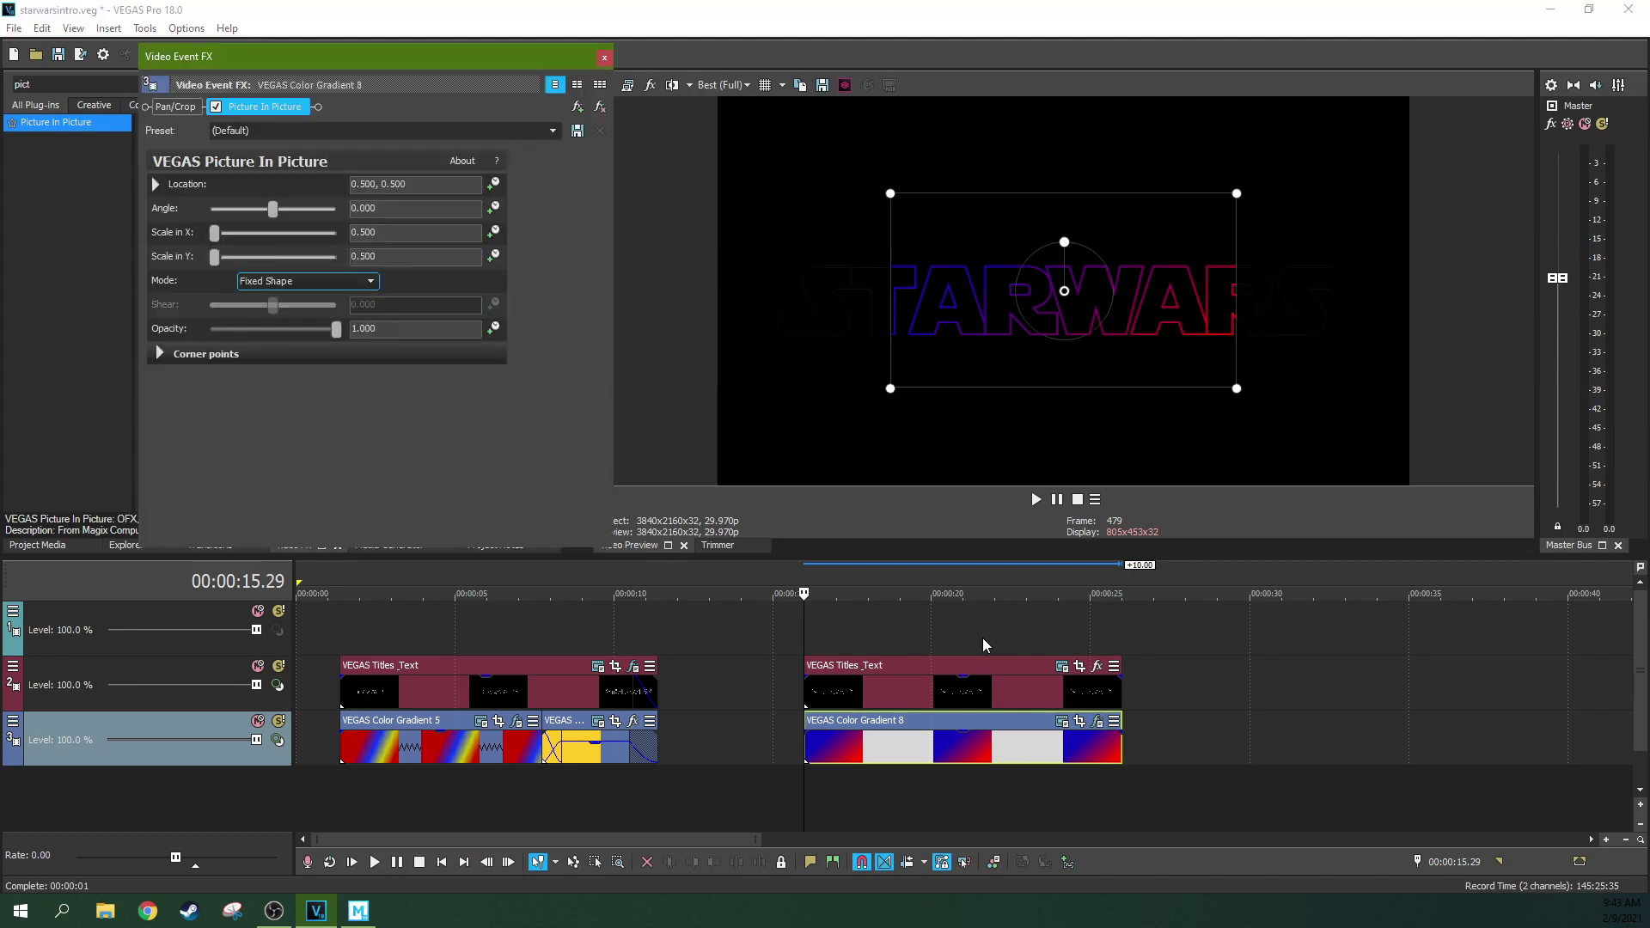
Scale the gradient to 1.228 and keyframe its angle to -173.947 at 10 seconds, then play it back
left_click_drag(890, 387, 631, 522)
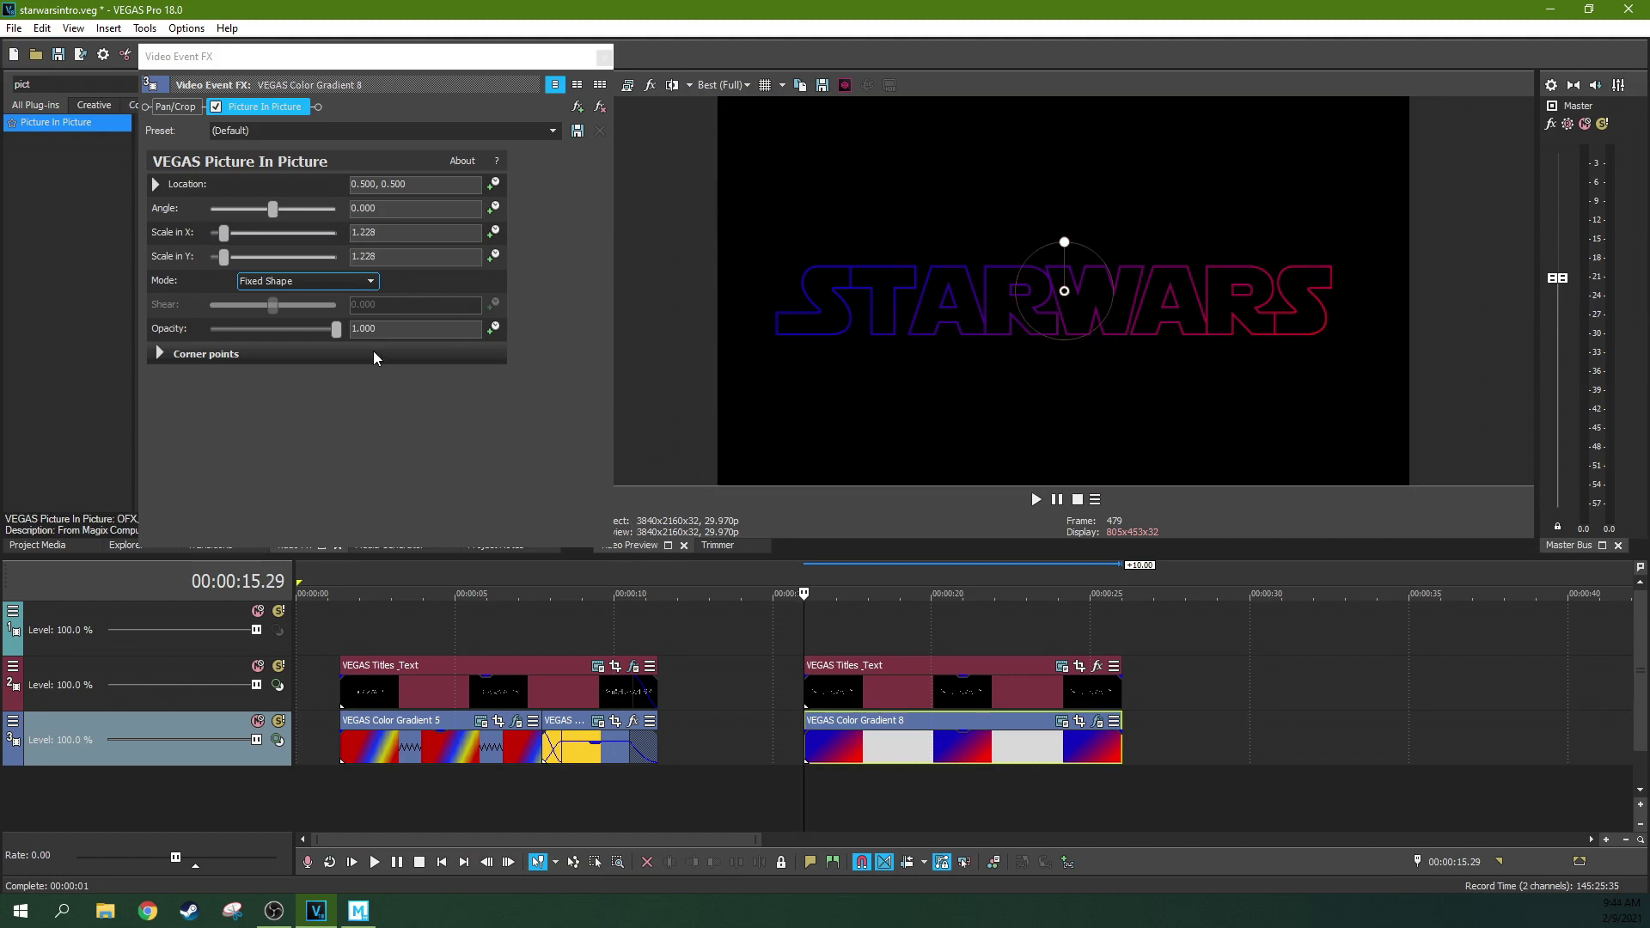
left_click(494, 208)
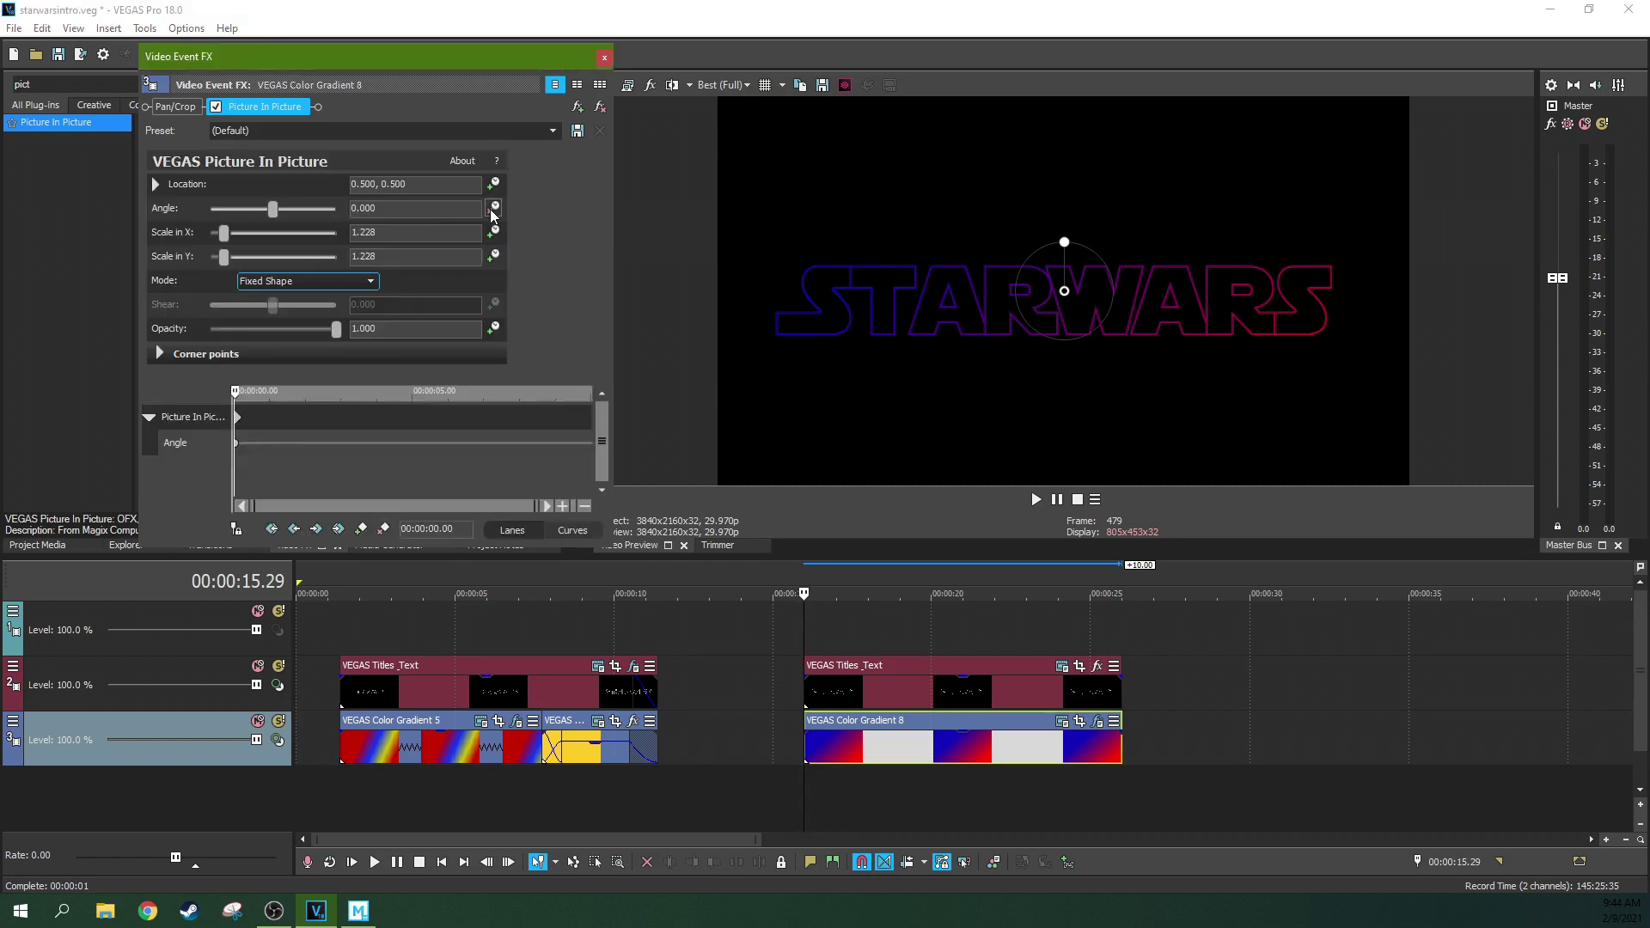
left_click(244, 421)
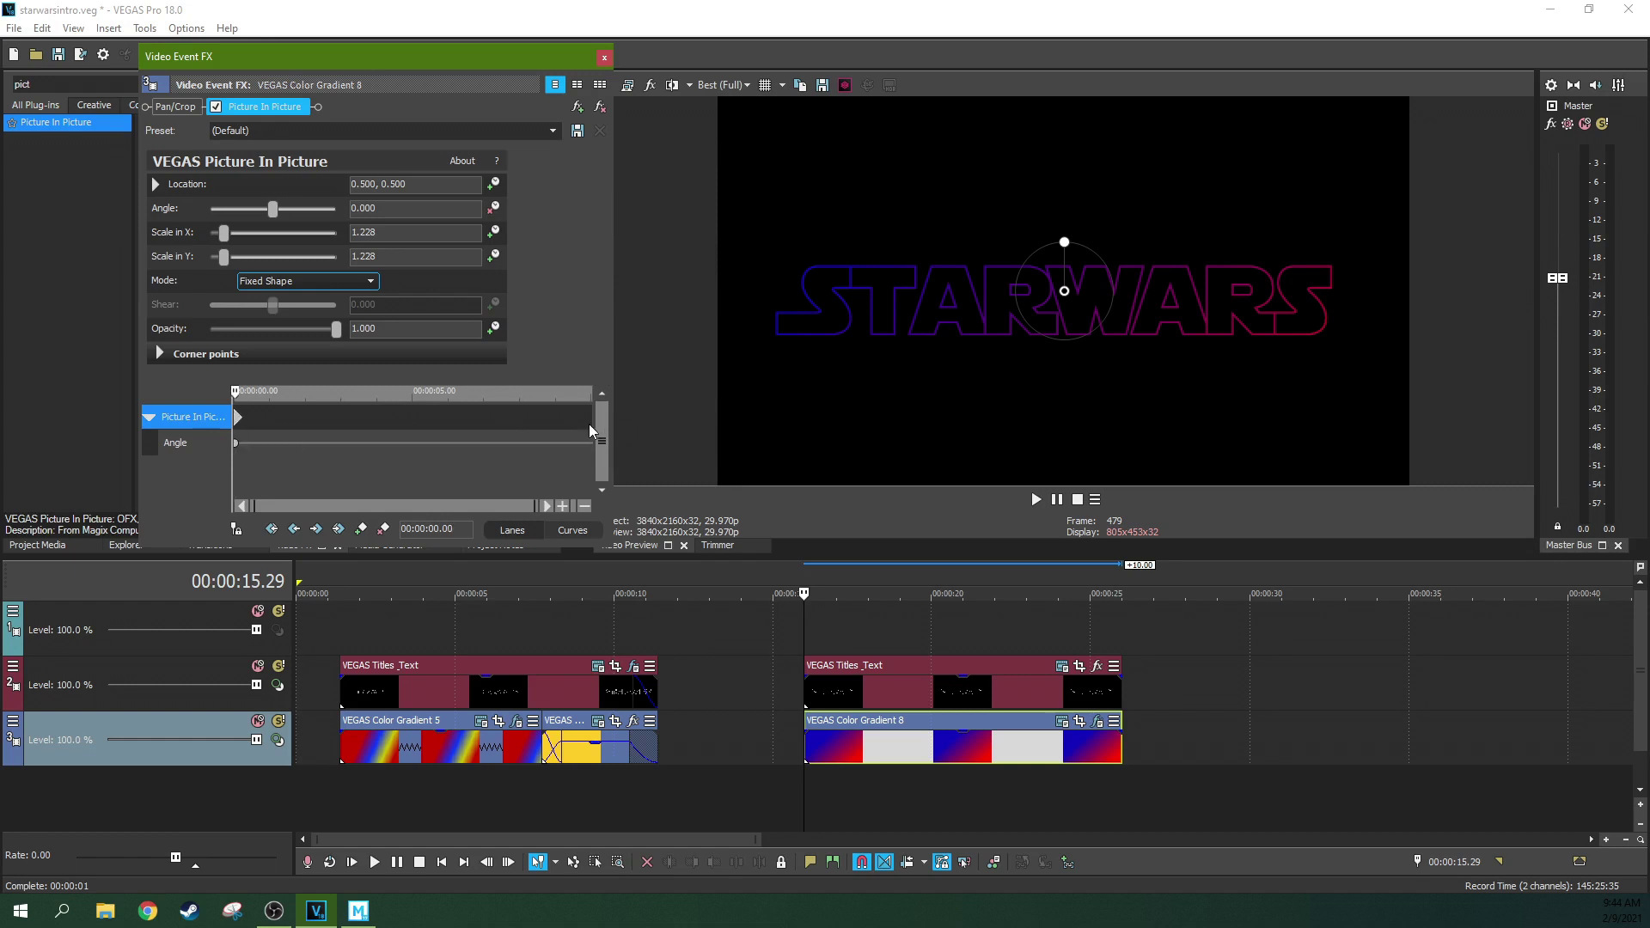
left_click(361, 529)
left_click_drag(1068, 247, 1065, 244)
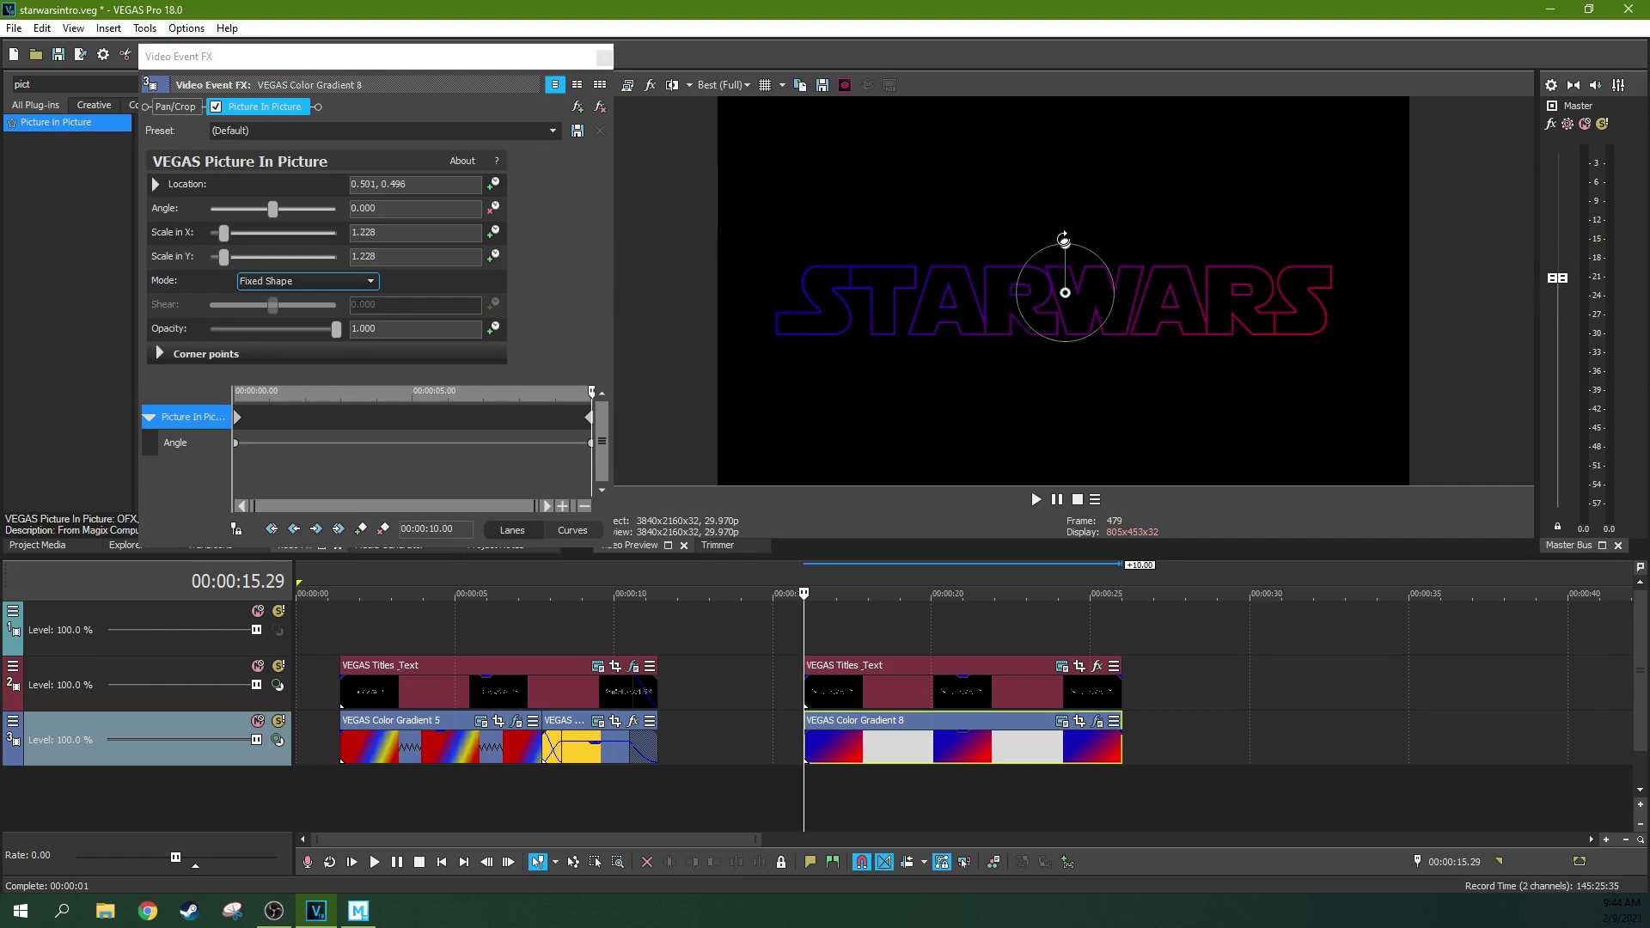
left_click_drag(1063, 239, 1046, 494)
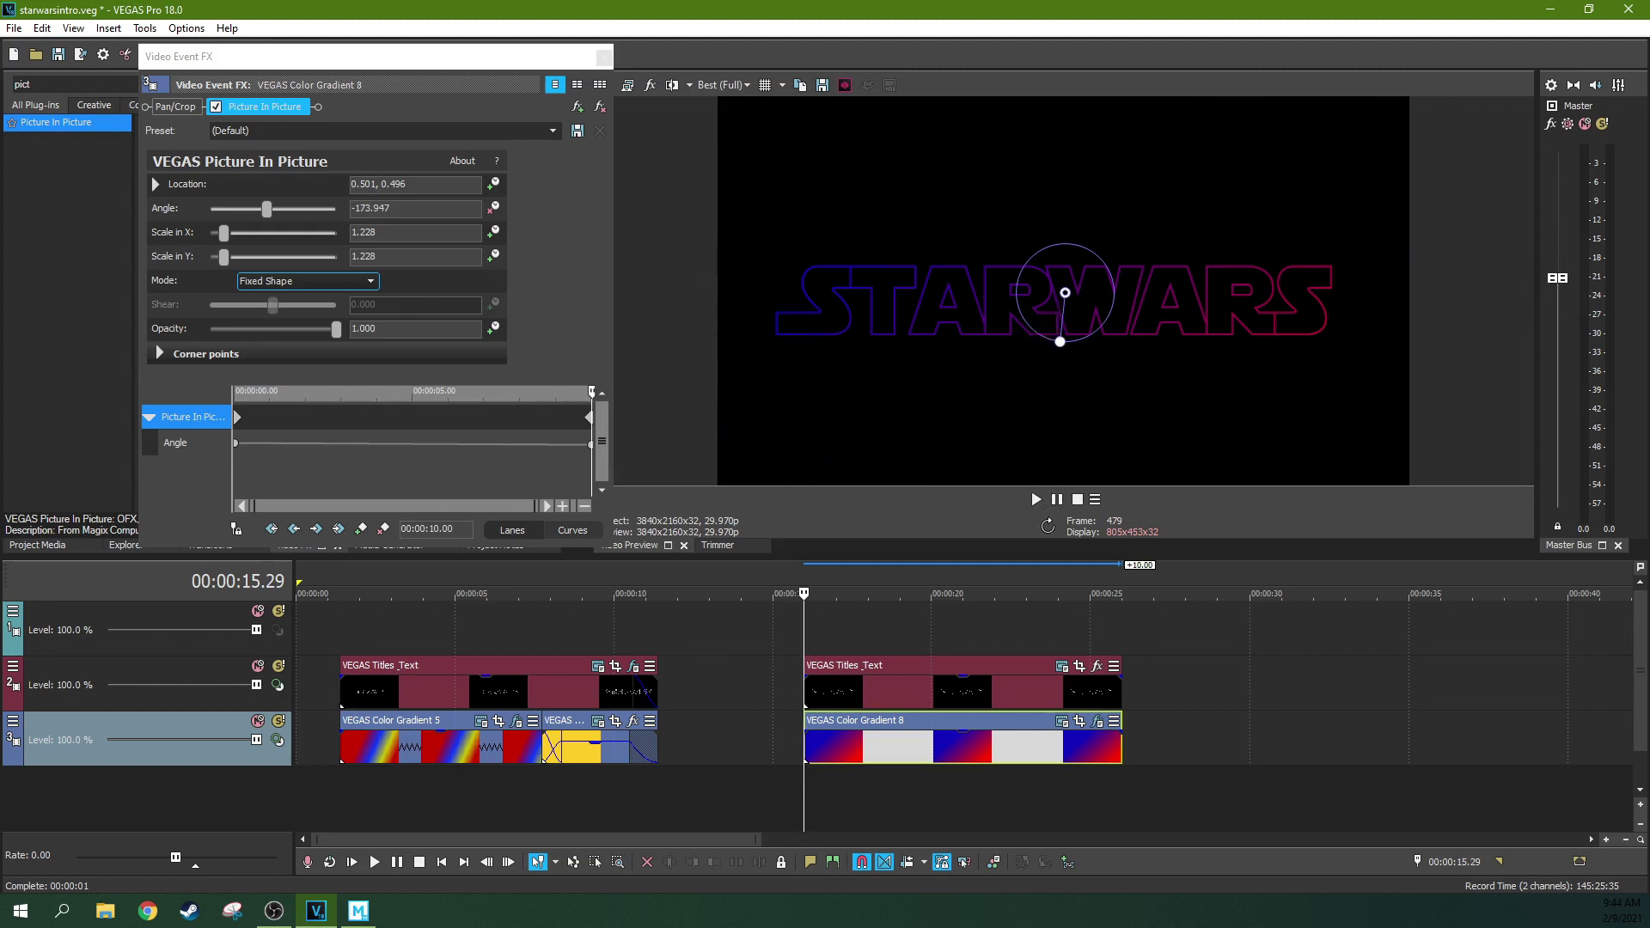
key("space")
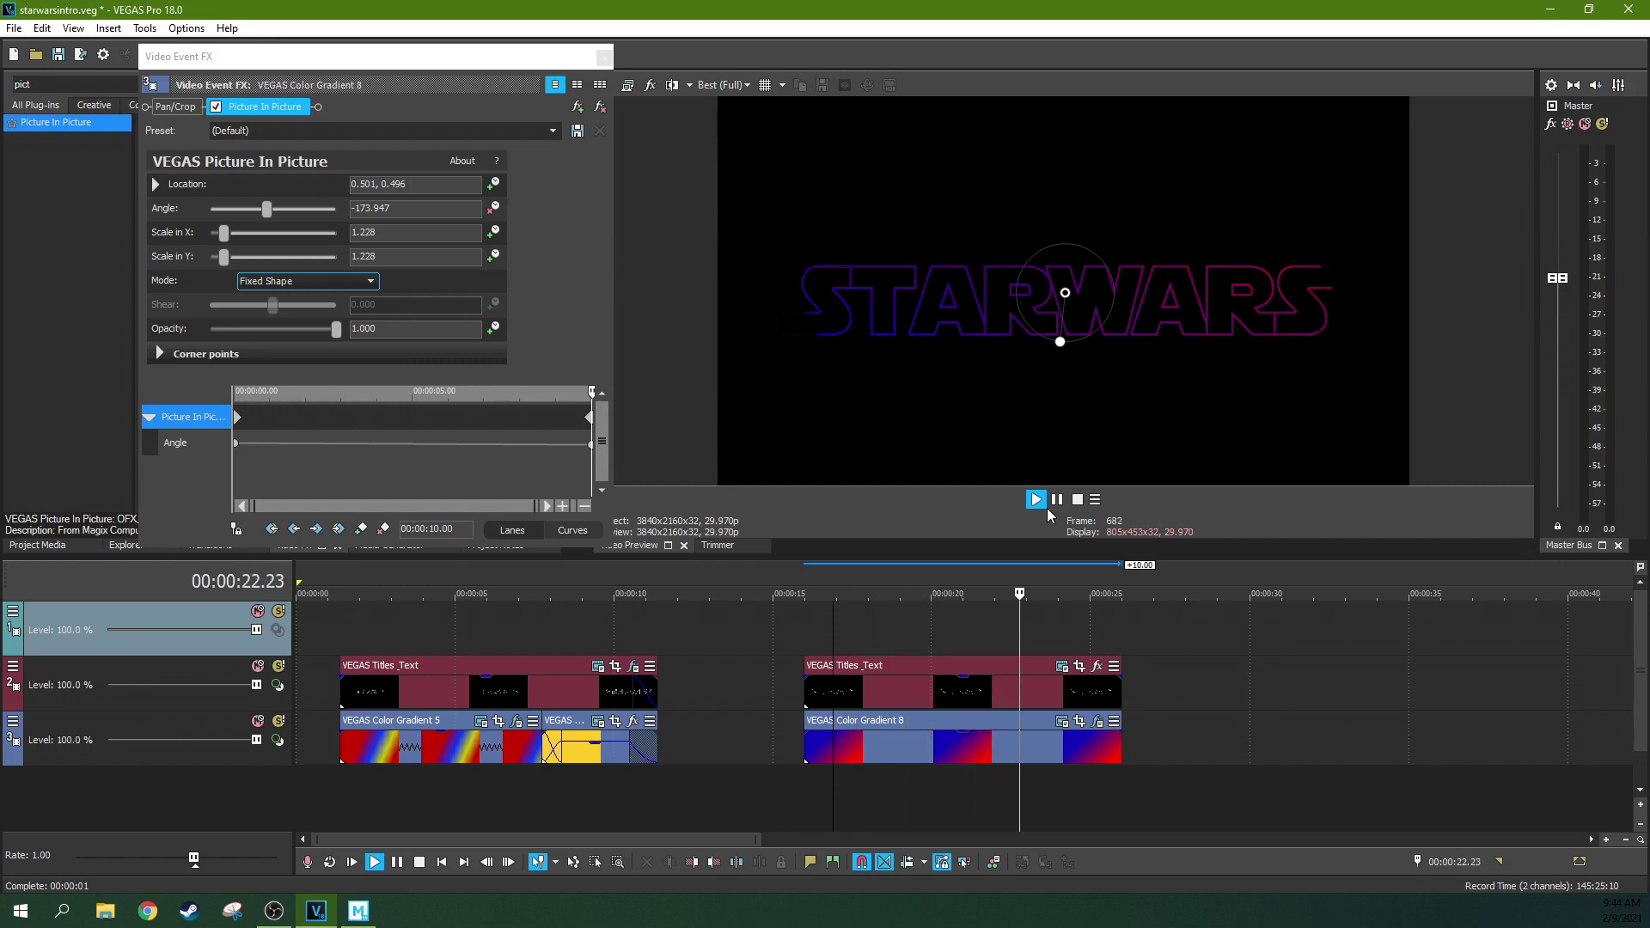
Enlarge the second gradient clip to 2.457 scale and shift it left to 0.332, 0.485
key("space")
left_click(919, 729)
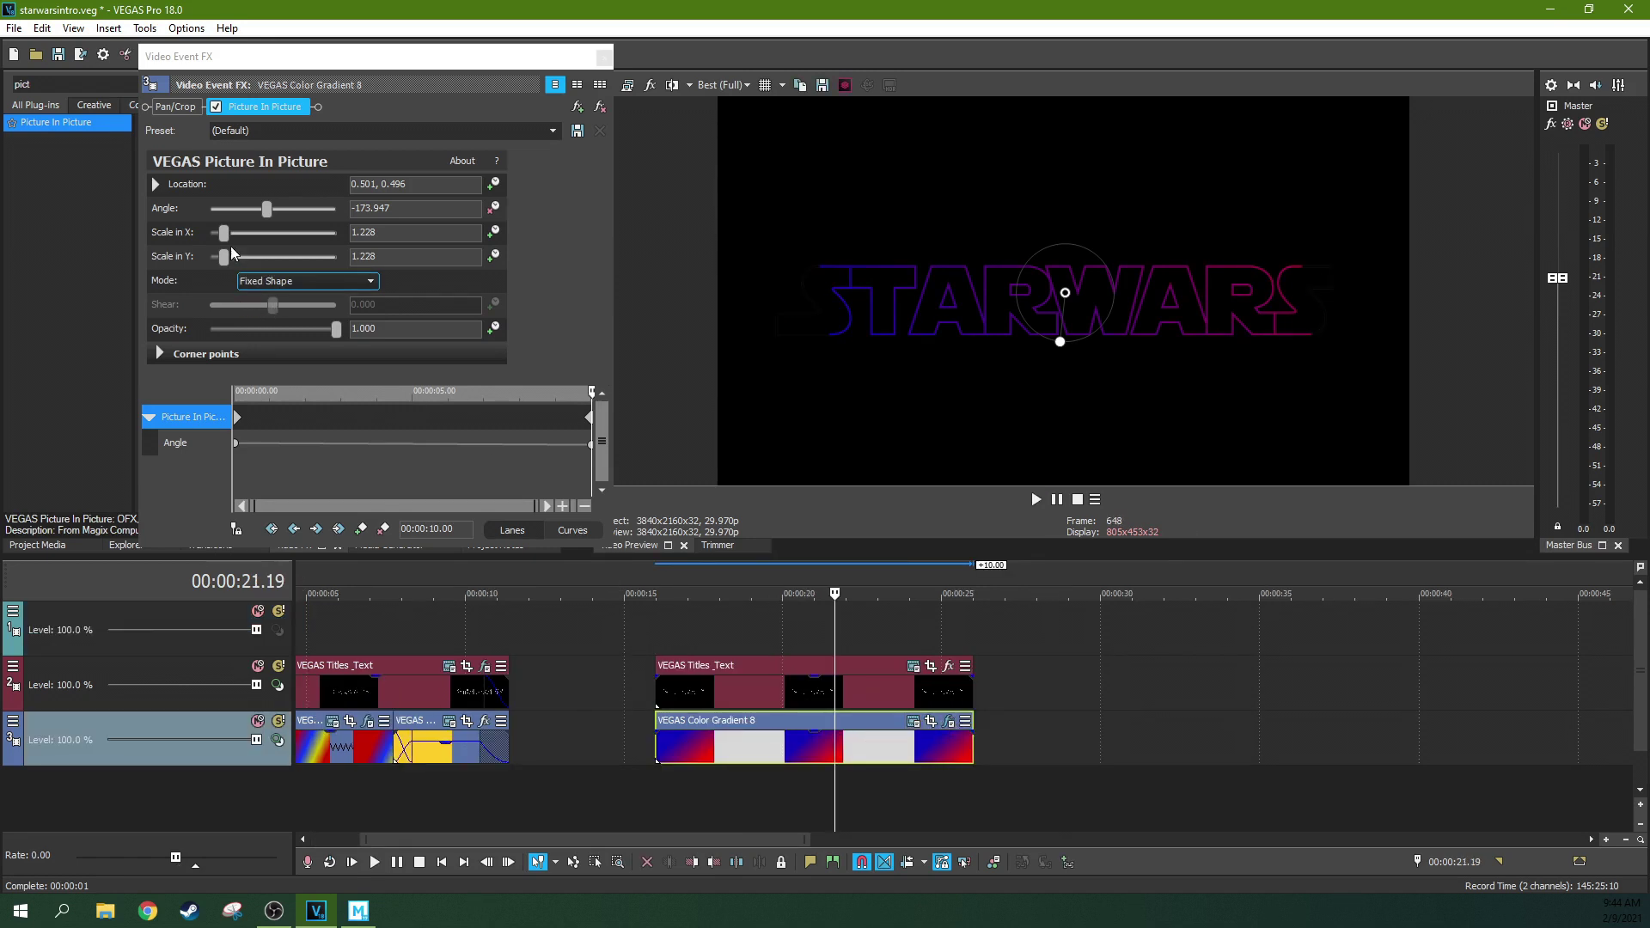
mouse_move(227, 232)
left_mouse_down()
mouse_move(284, 232)
mouse_move(240, 234)
left_mouse_up()
left_click_drag(1048, 286, 939, 289)
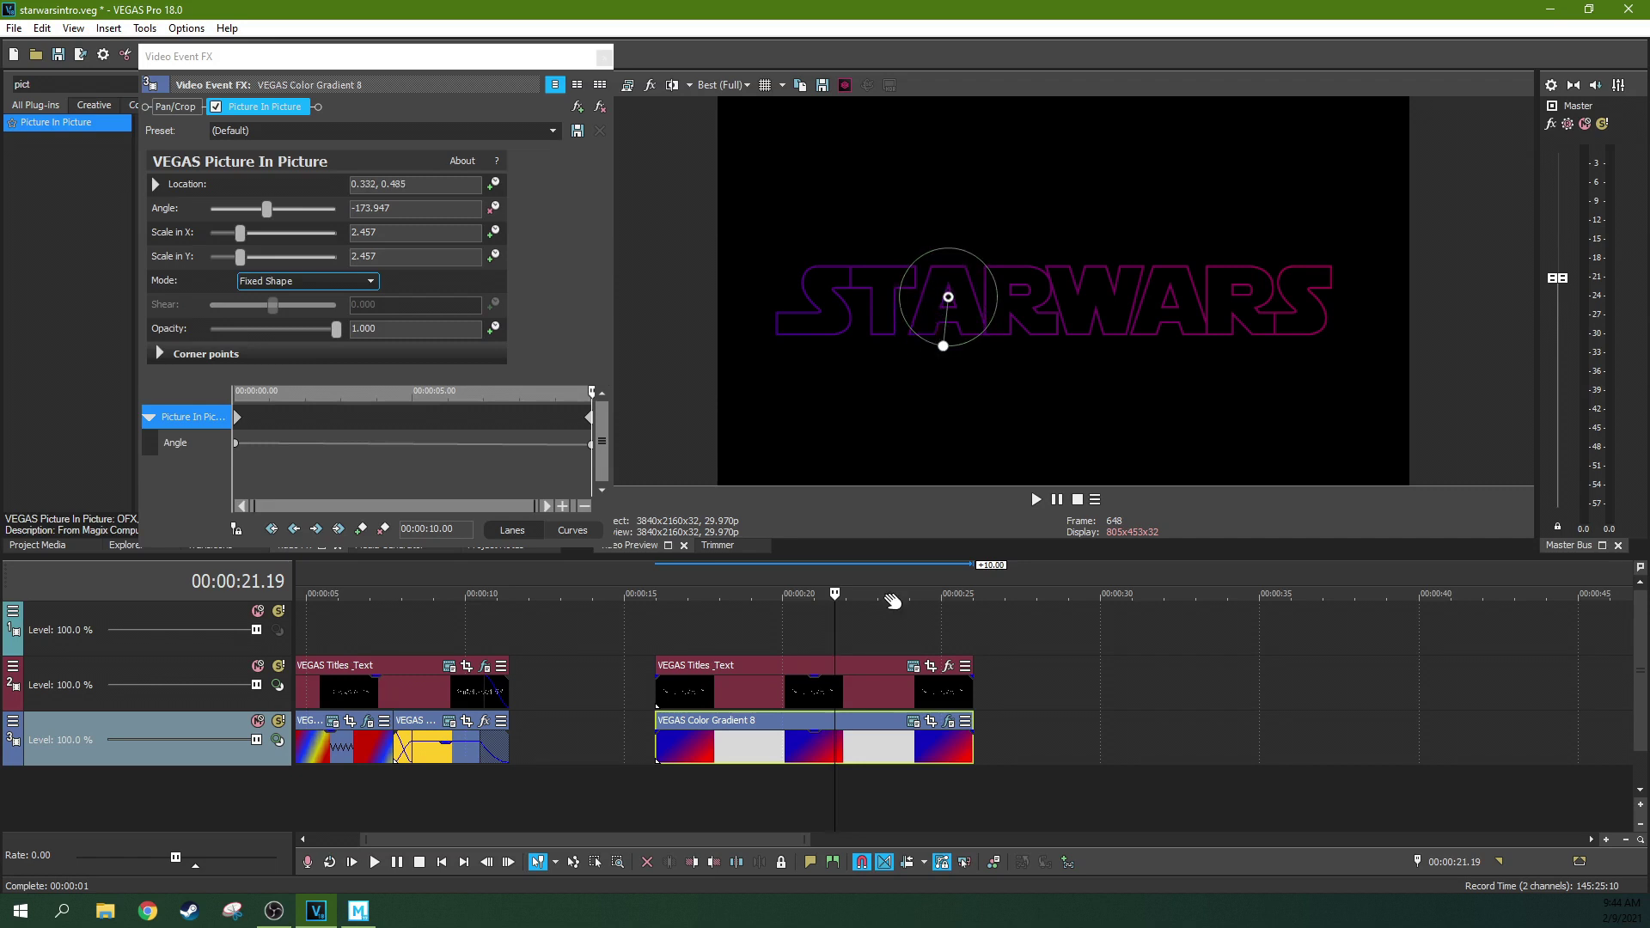
Play back from about 16 seconds to check the enlarged, shifted gradient
left_click(670, 644)
left_click(1040, 500)
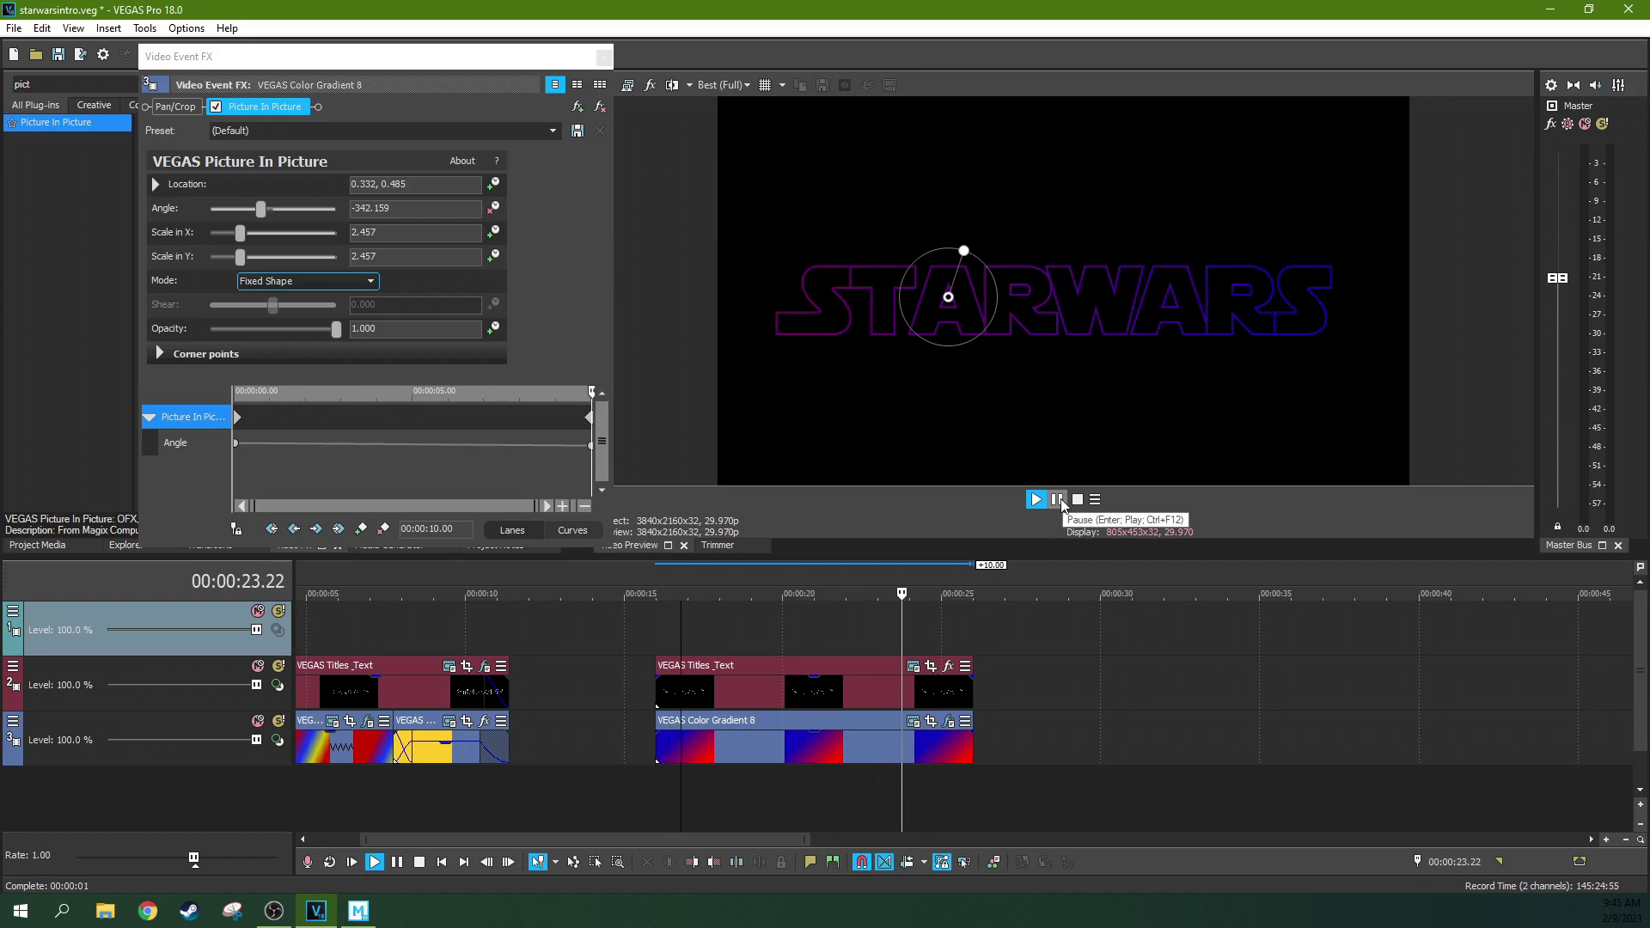
left_click(1059, 500)
In the second gradient's generator settings, drag the red point closer to the centre, then select the blue point
left_click(913, 720)
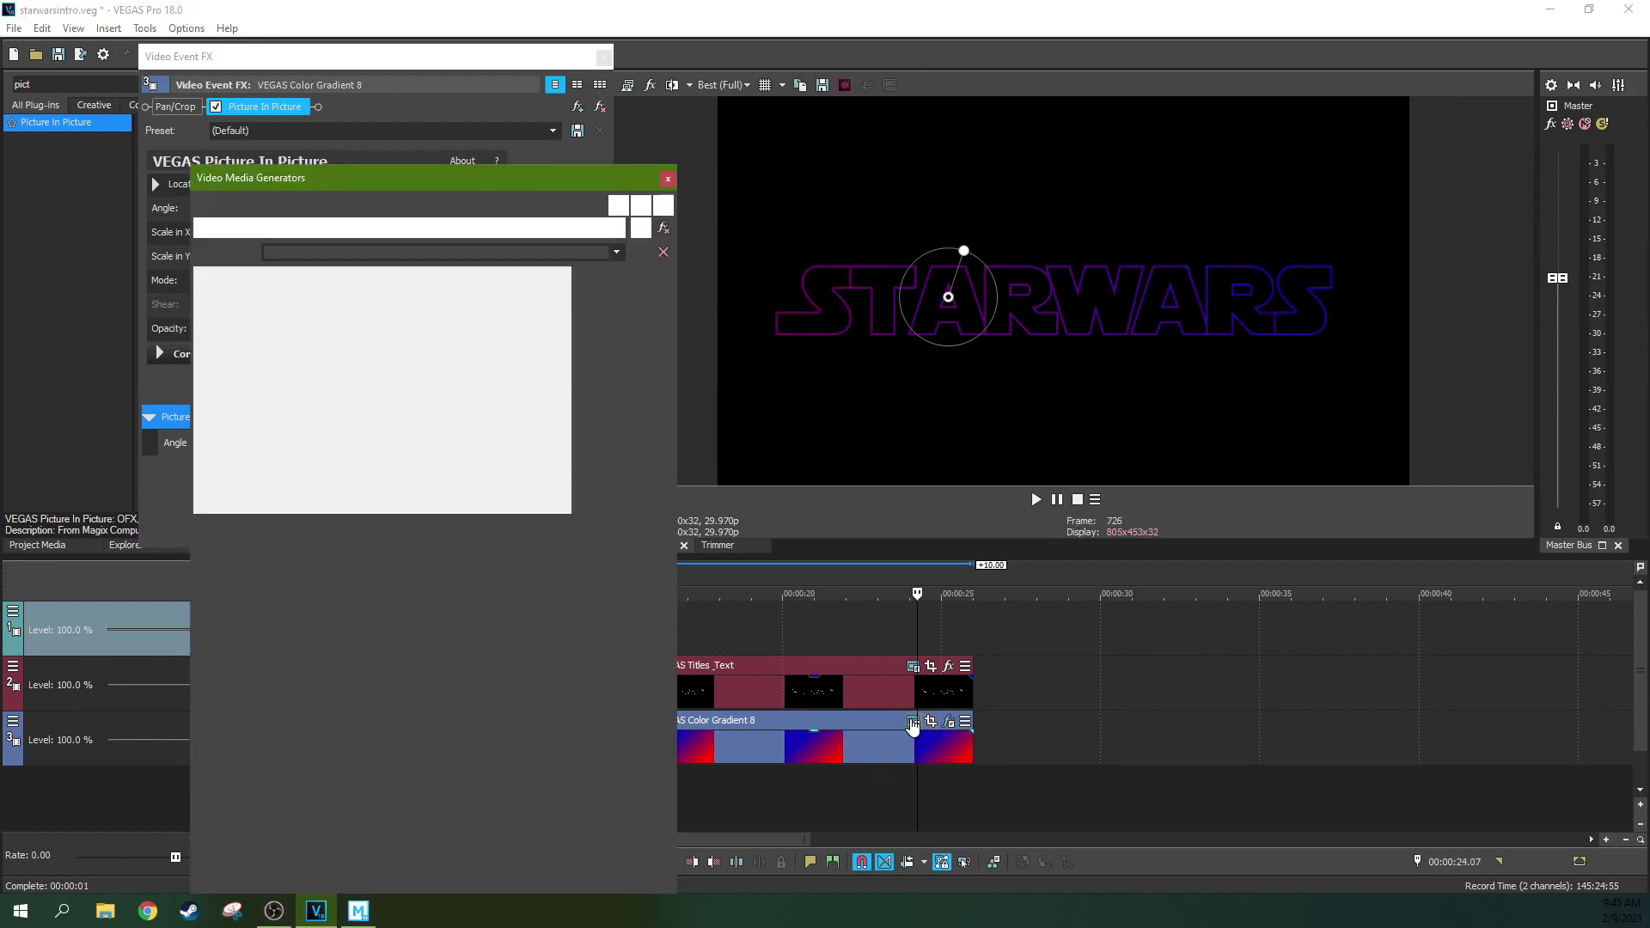
left_click_drag(370, 451, 317, 420)
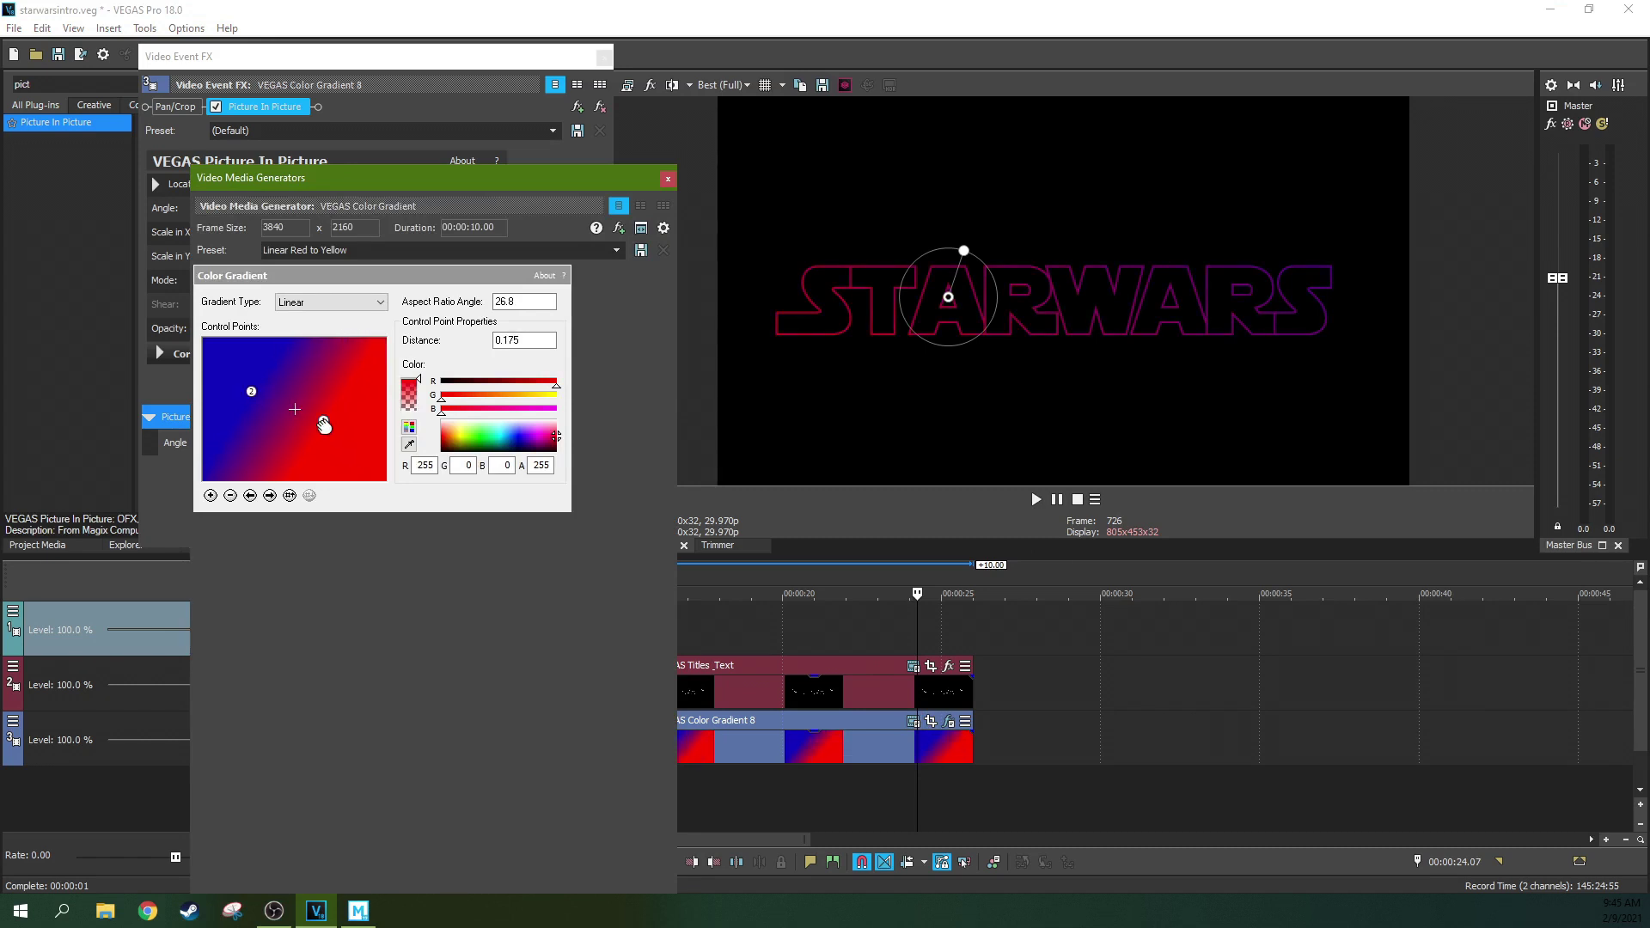
left_click_drag(329, 427, 323, 424)
left_click(258, 393)
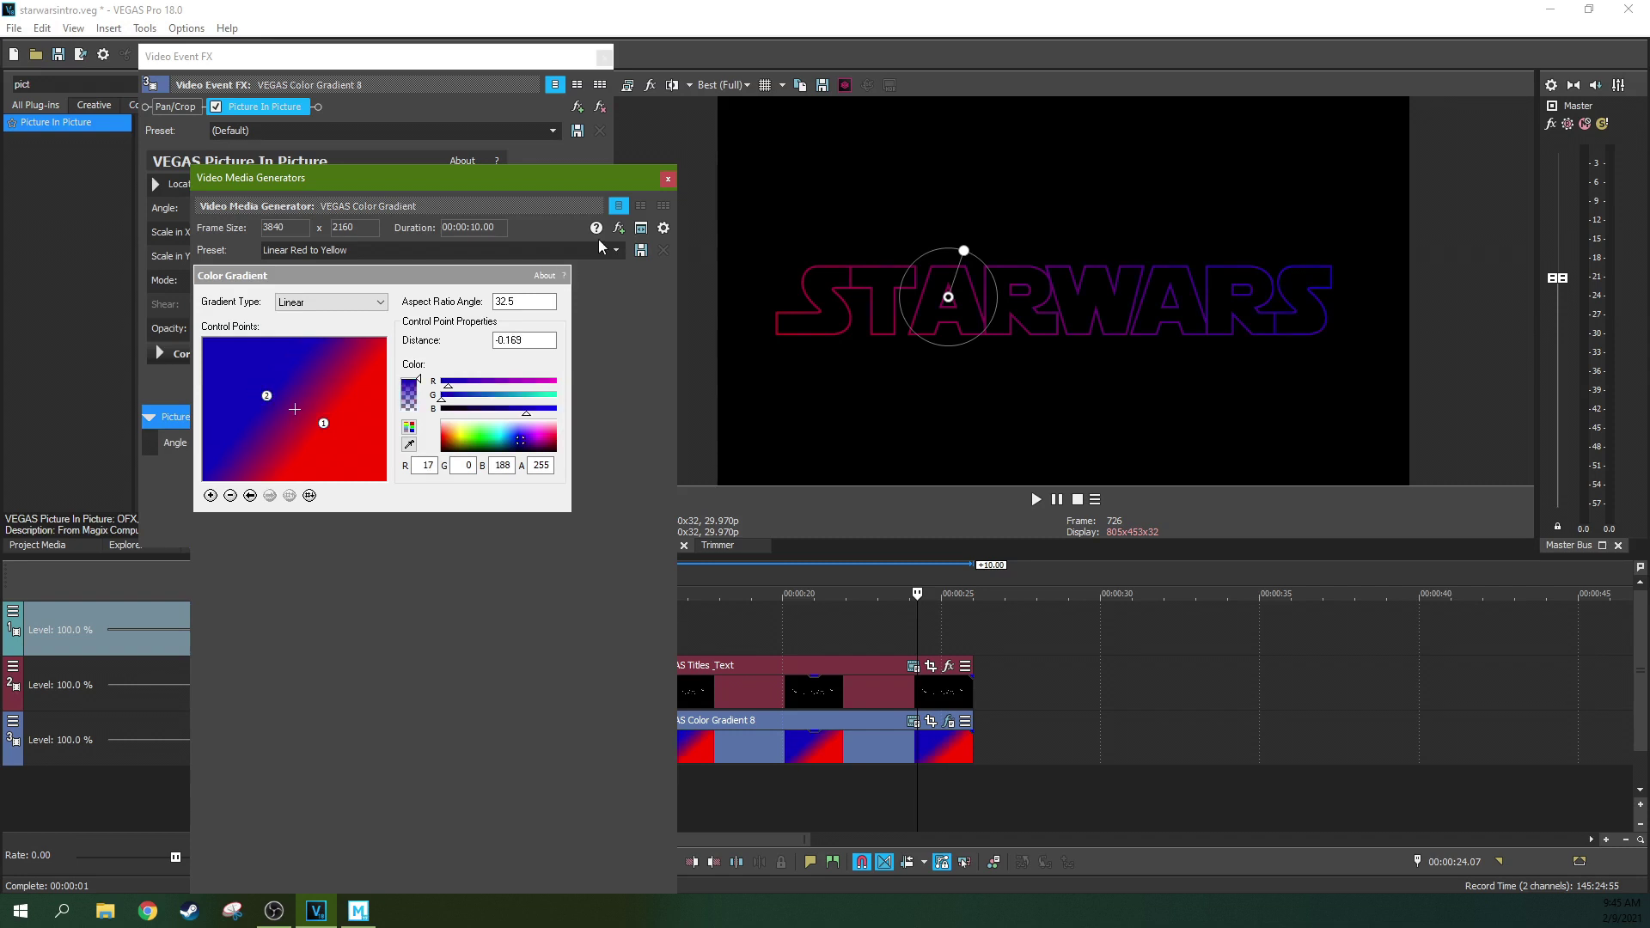
left_click(667, 179)
Play back from about 16 seconds to review the rotating gradient
left_click(664, 638)
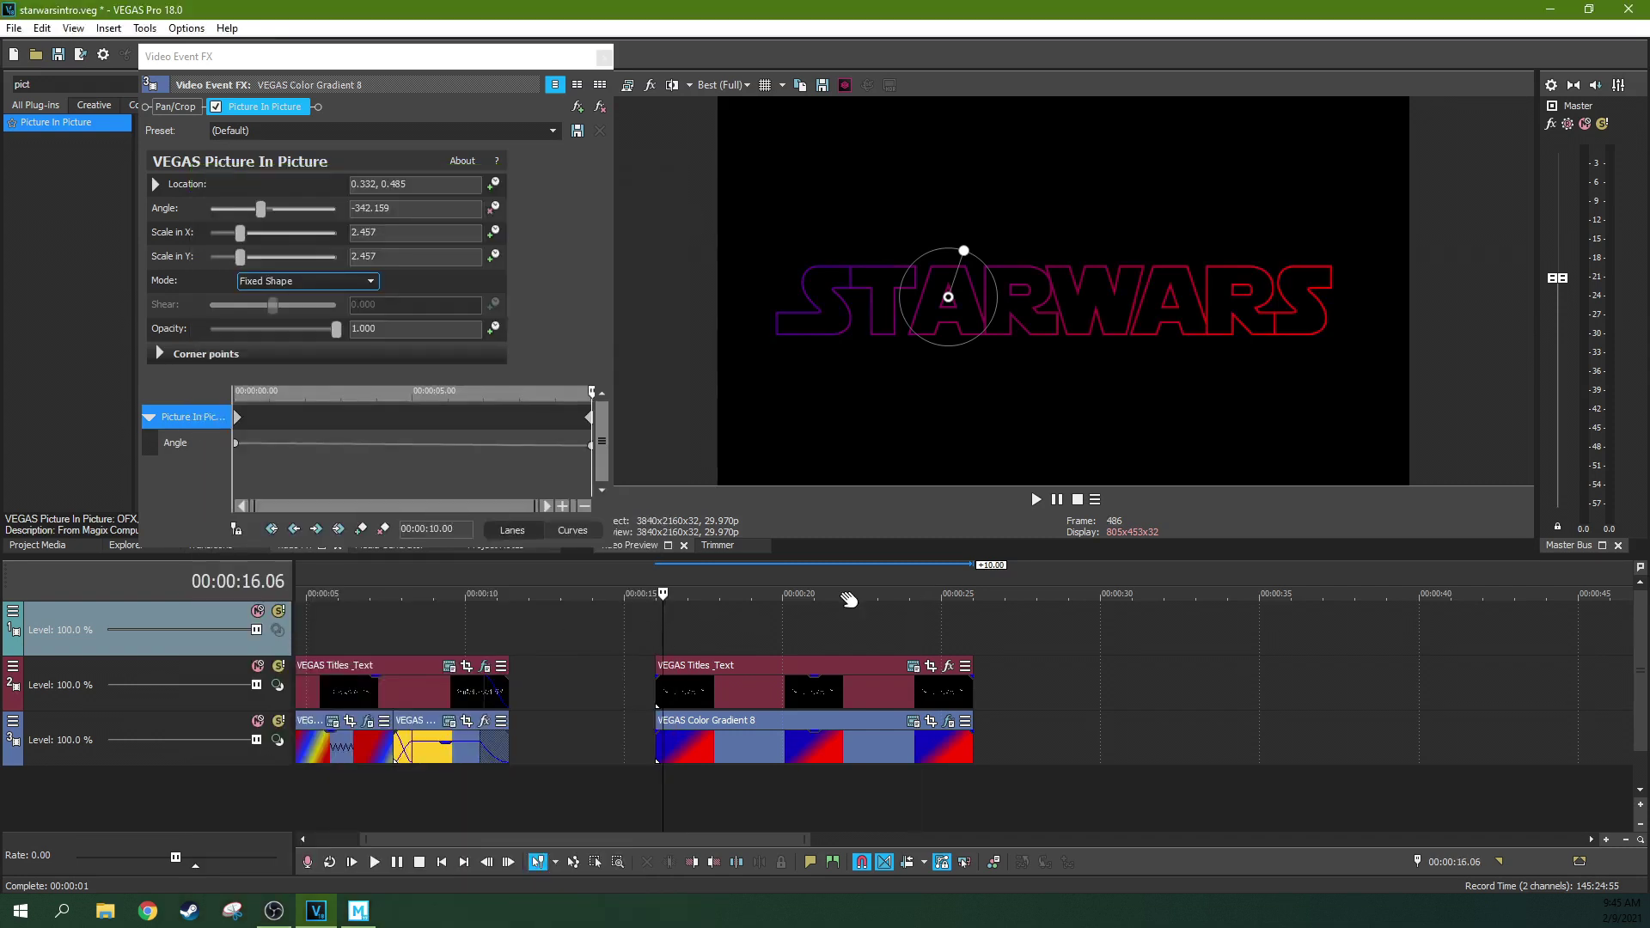
left_click(1033, 499)
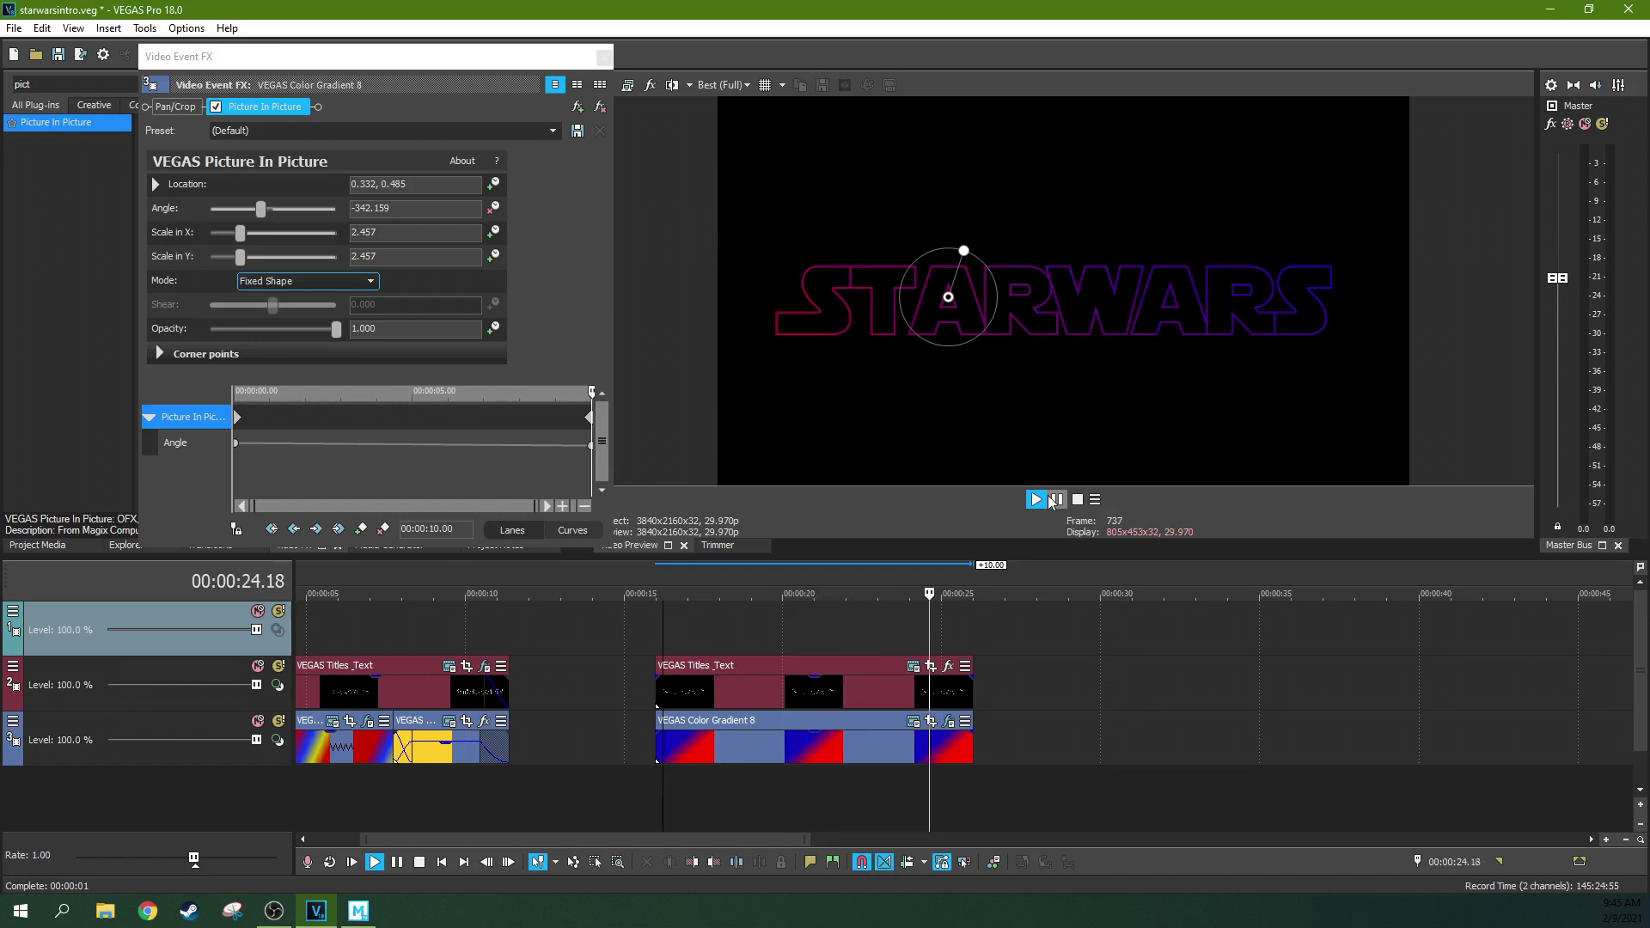
left_click(1050, 501)
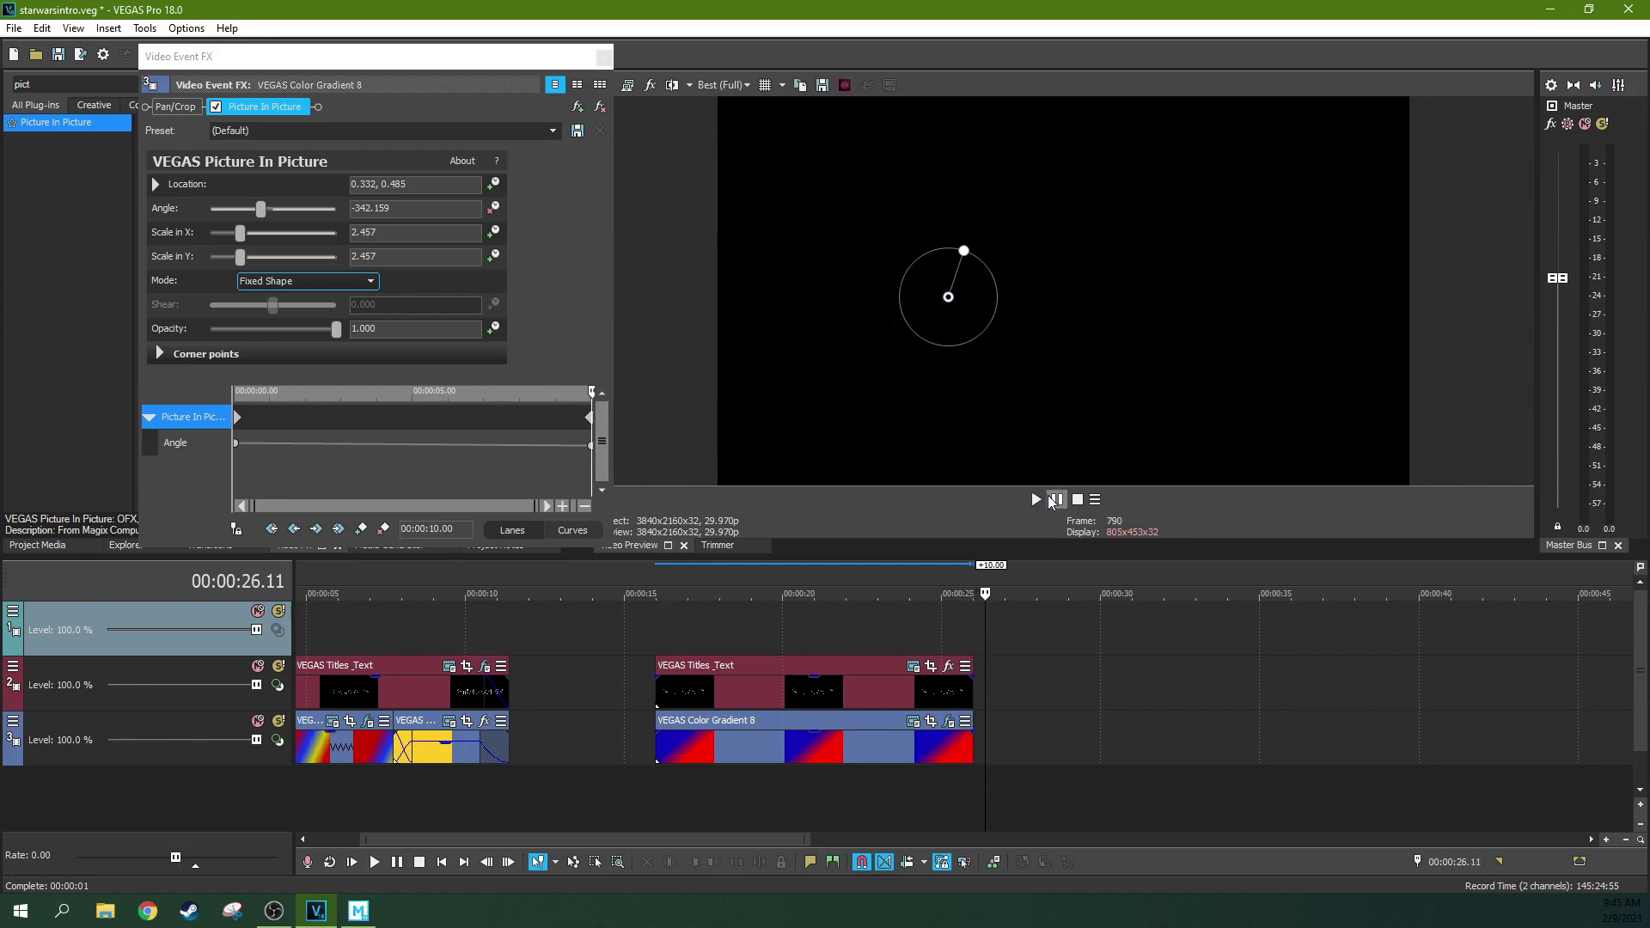
Select the second title clip, put the playhead at its start, and zoom out the timeline
left_click(888, 638)
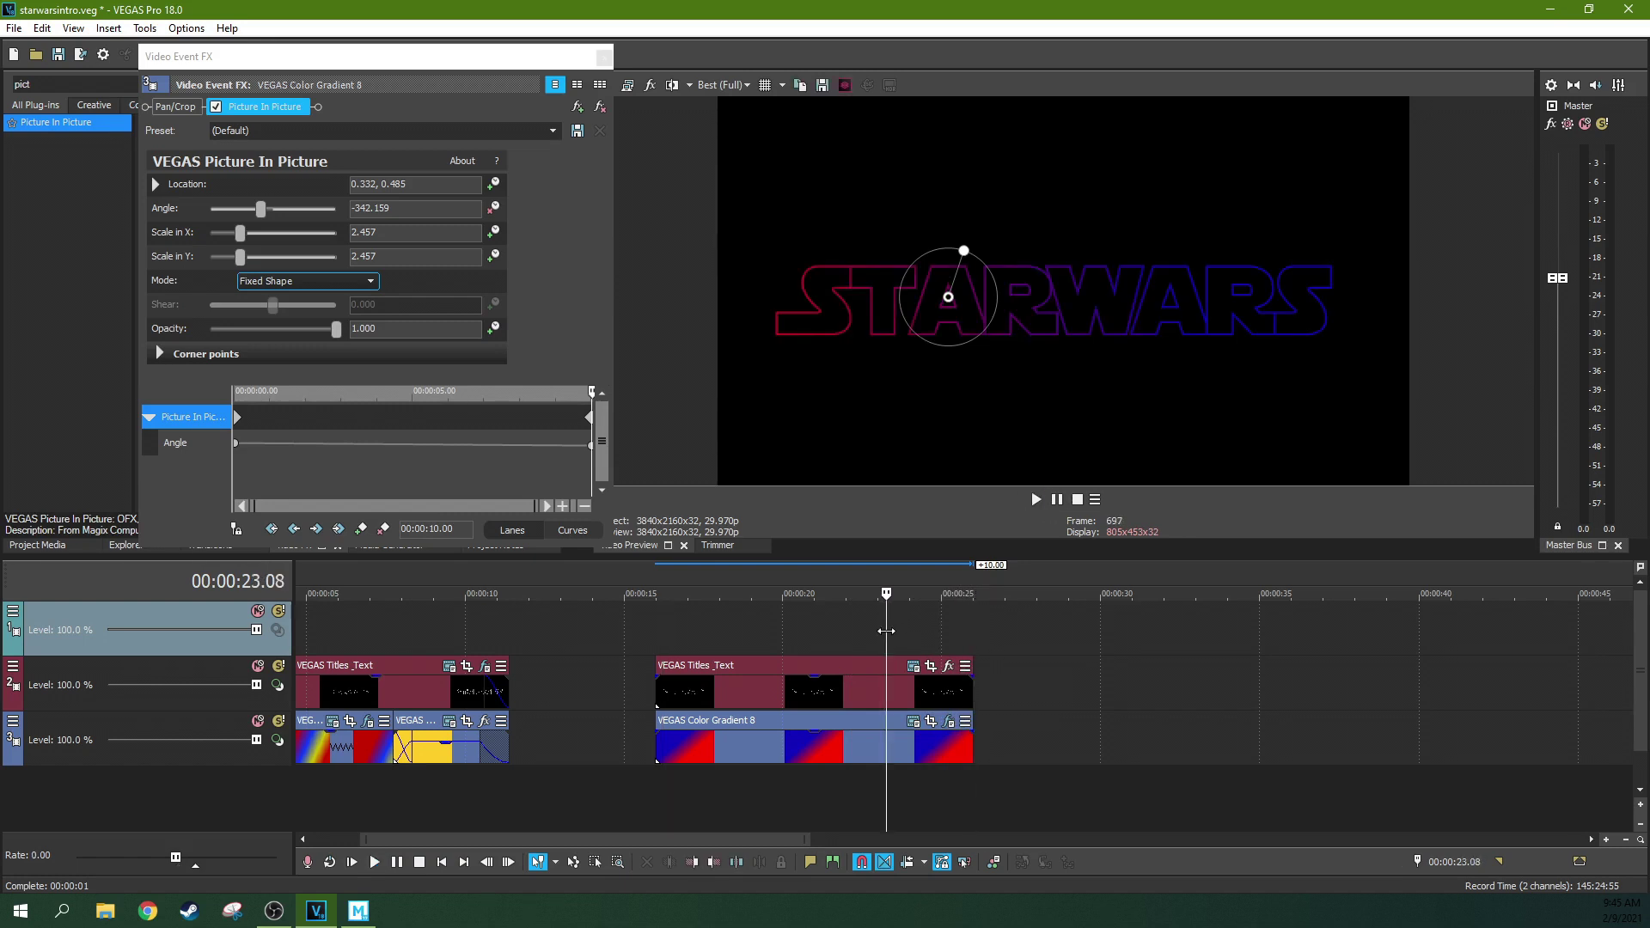
left_click(813, 633)
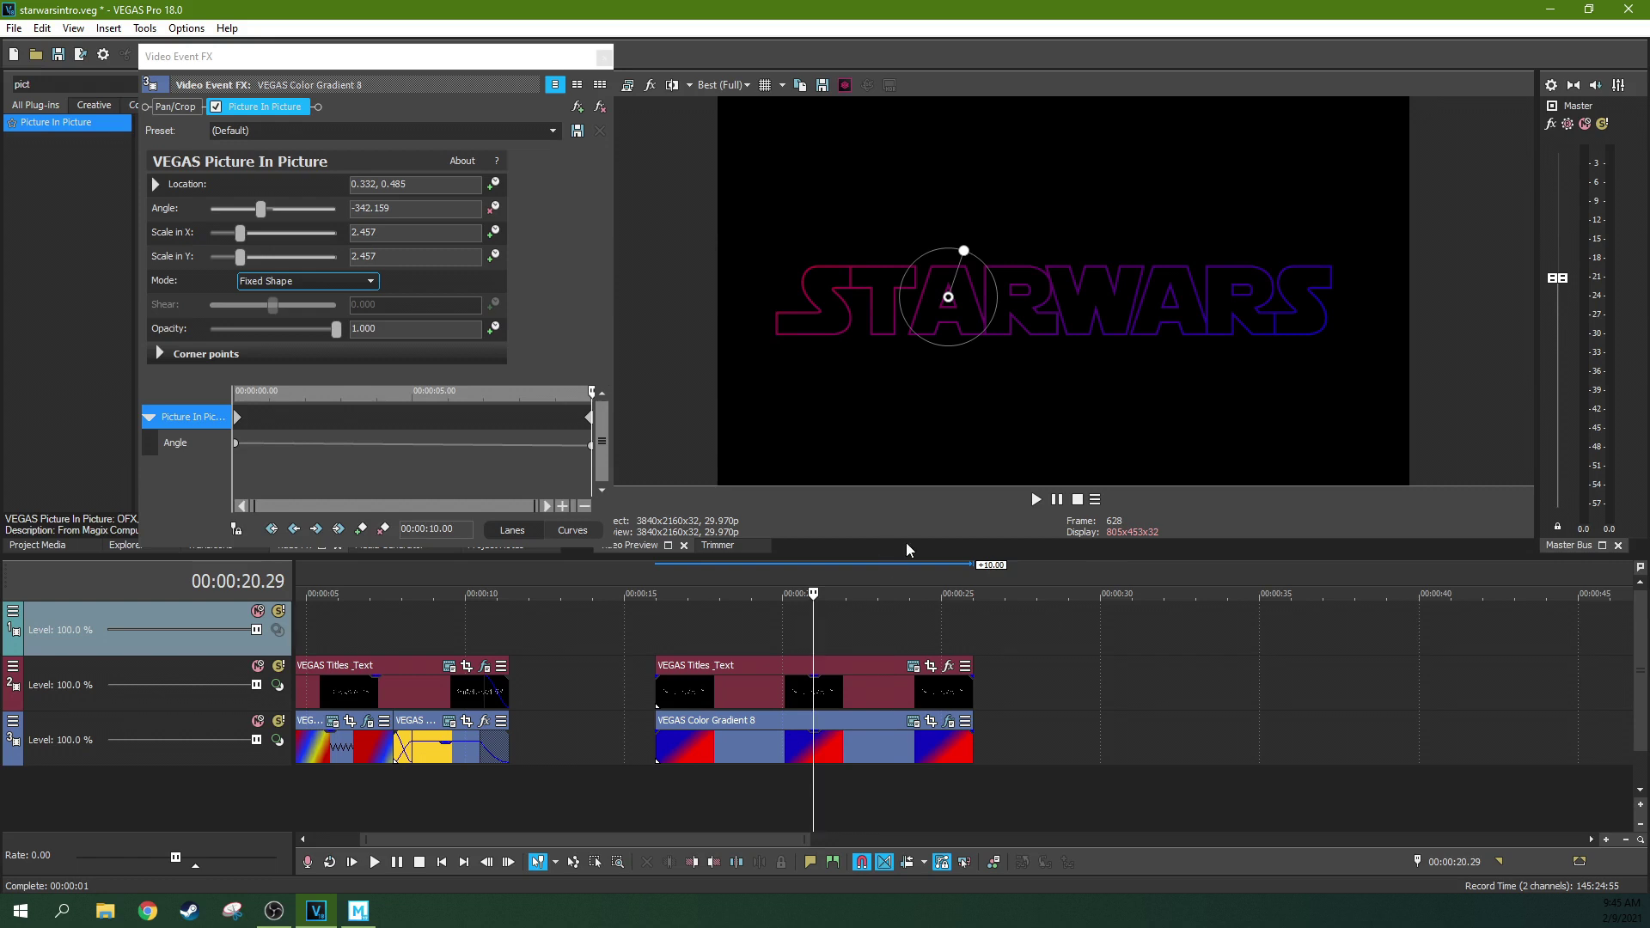
left_click(696, 661)
left_click(658, 678)
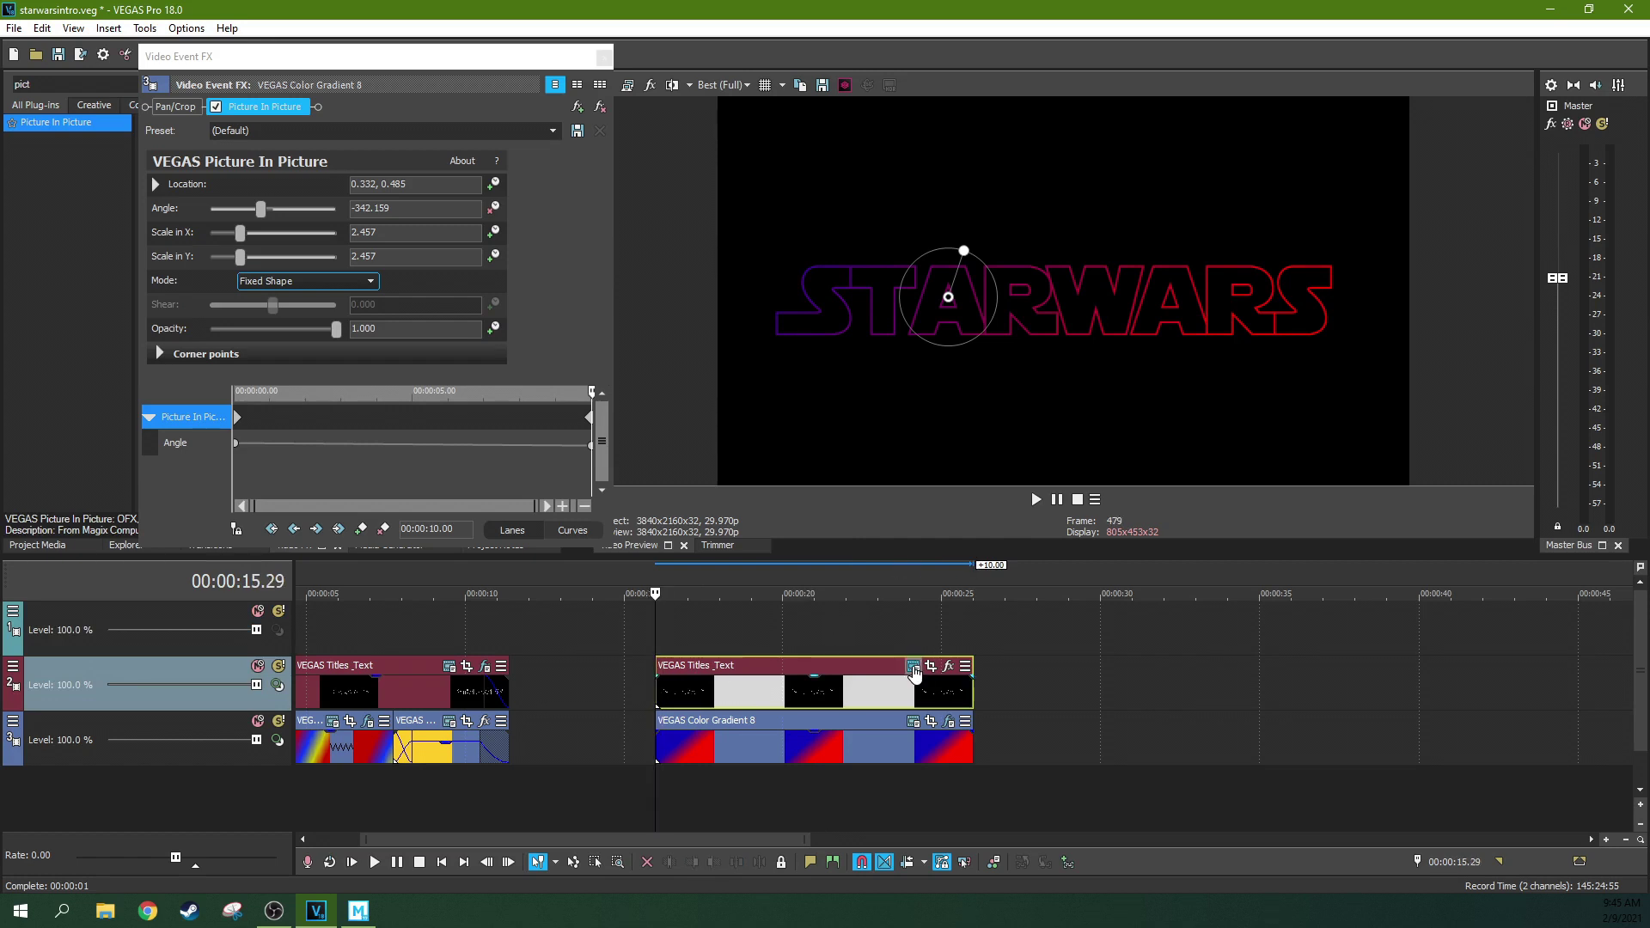
scroll(591, 659, "down", 2)
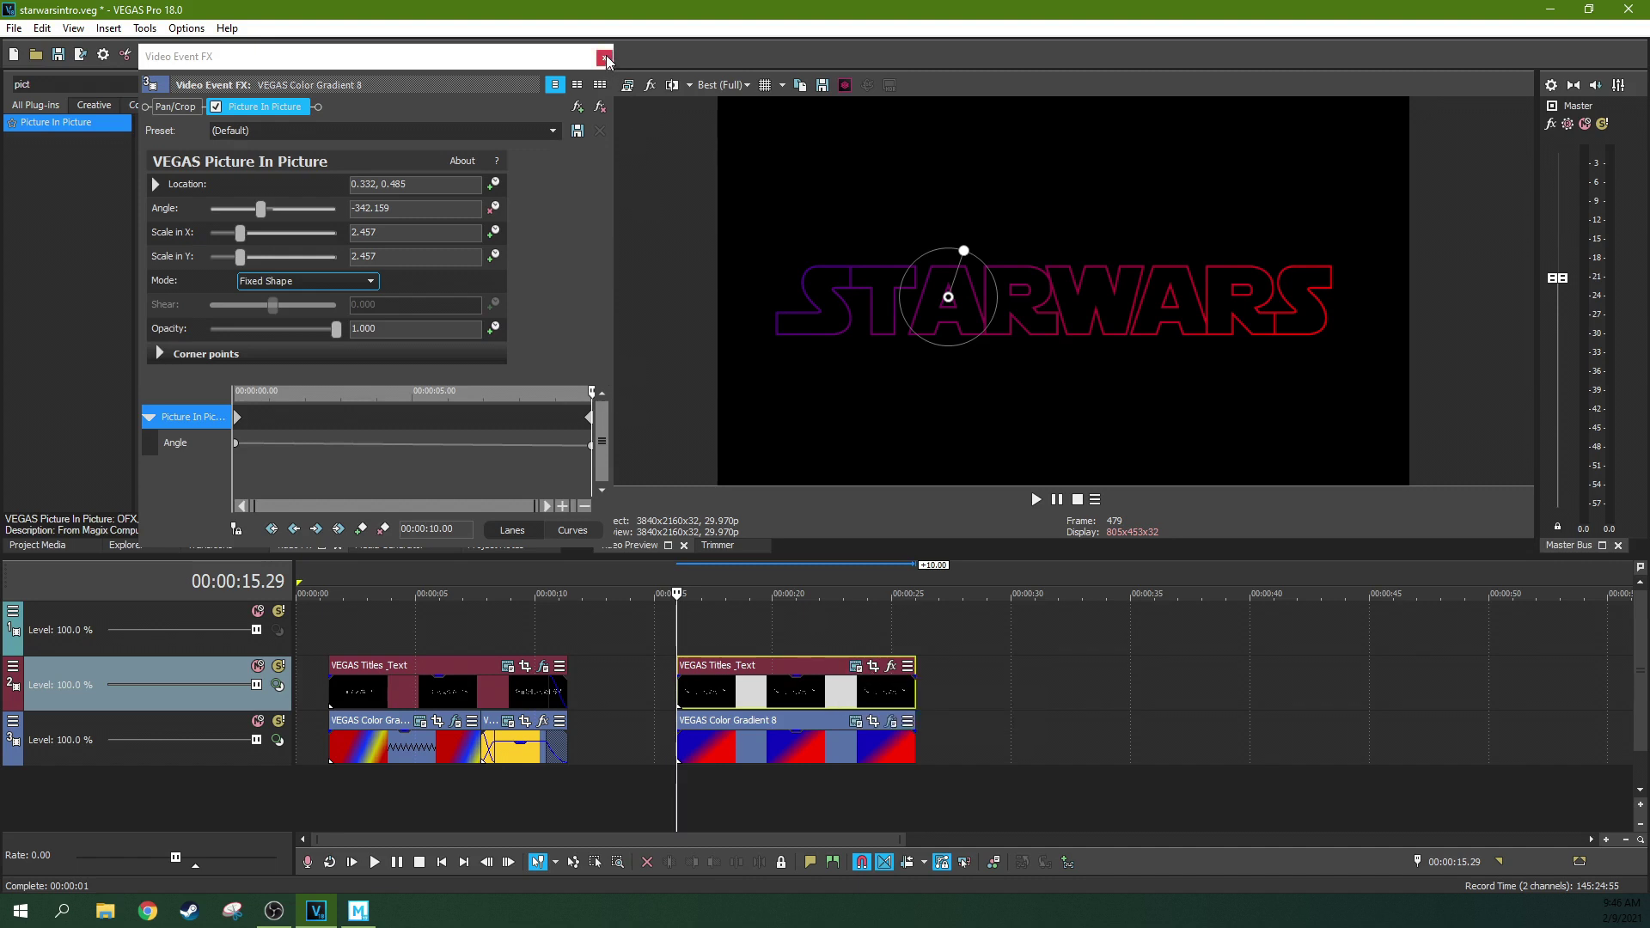
Open the second STARWARS title's Titles & Text settings, move the window up, and animate its Scale
left_click(856, 668)
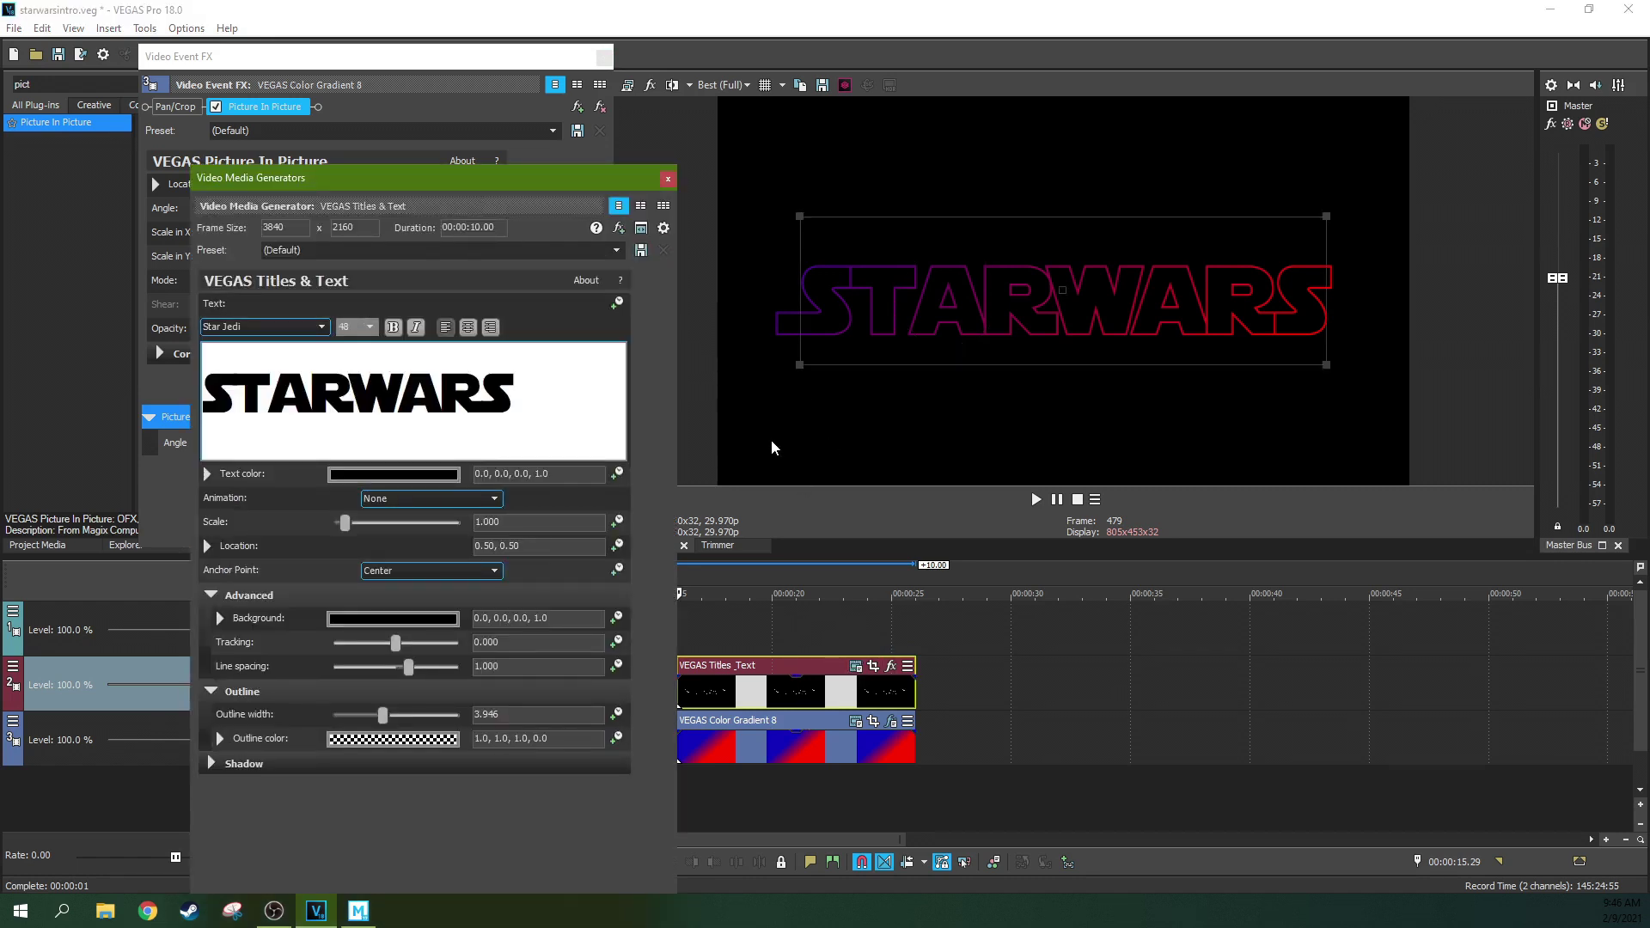
left_click_drag(445, 187, 434, 123)
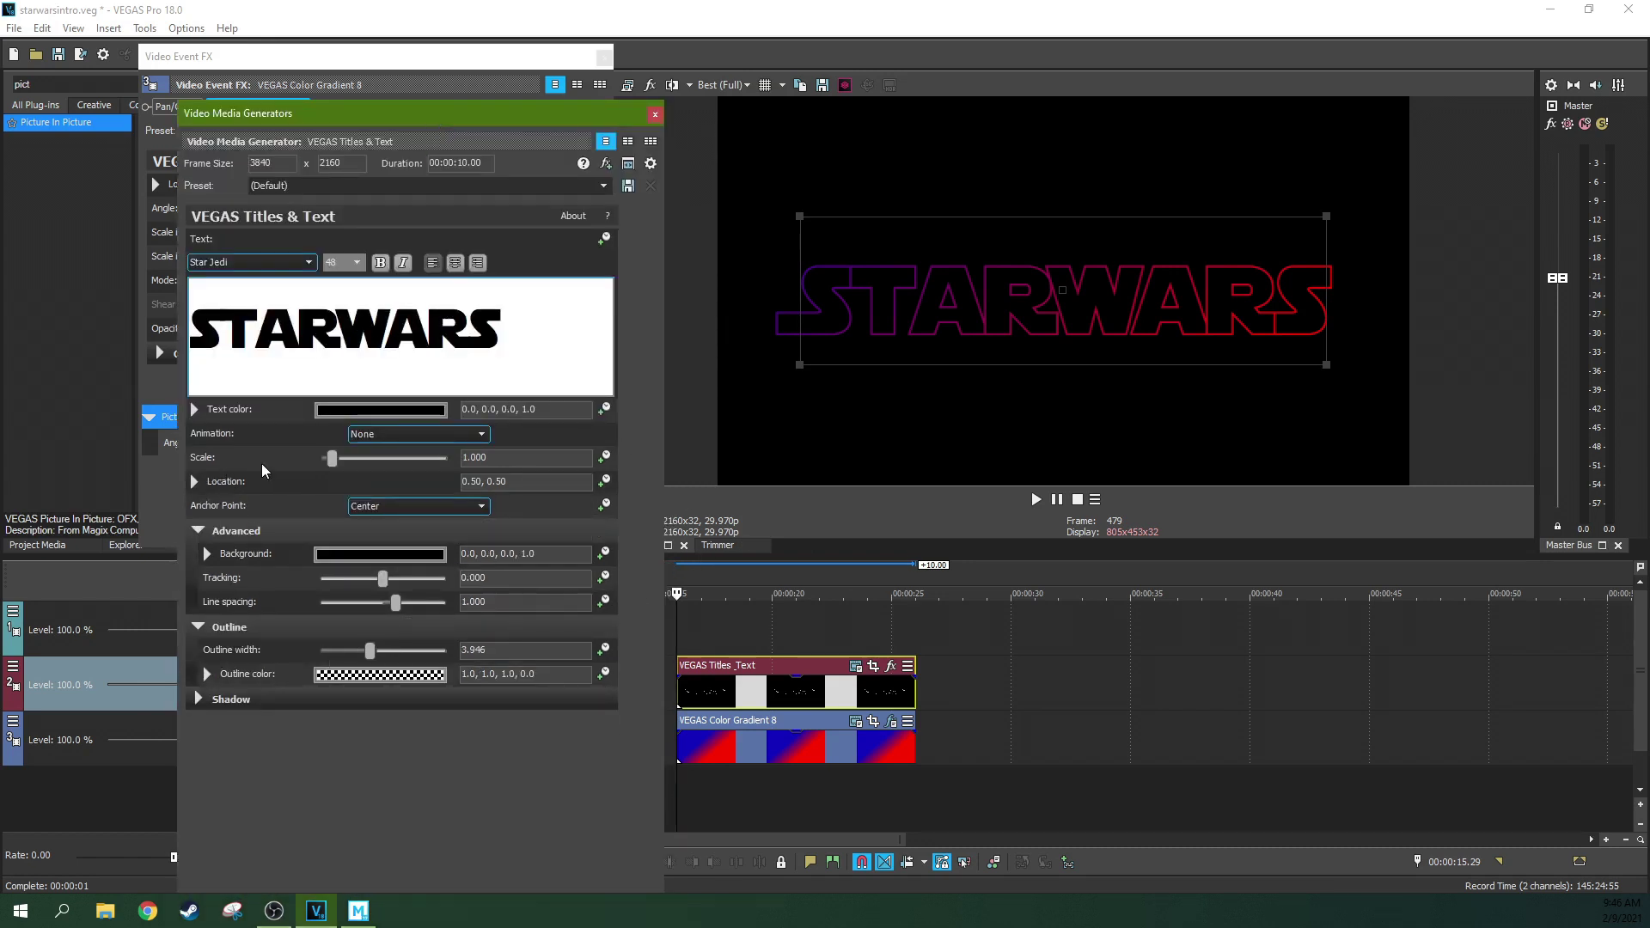
left_click(604, 457)
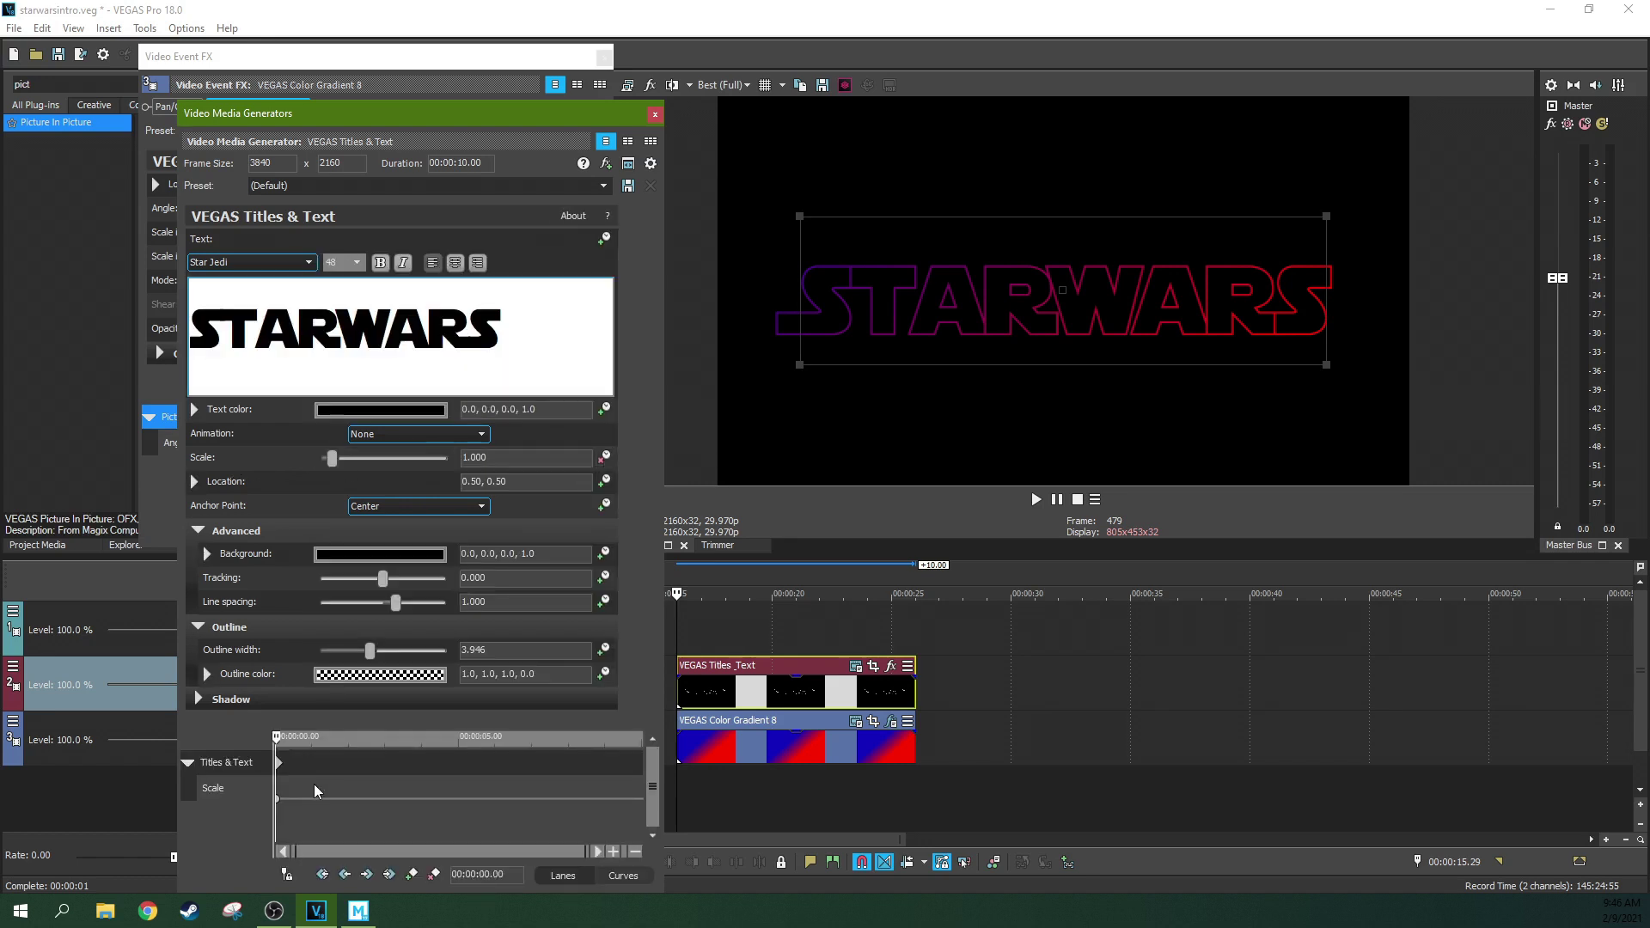
Keyframe the title's Scale at 0.731 at the event start and 1.041 at the end
left_click_drag(794, 361, 866, 334)
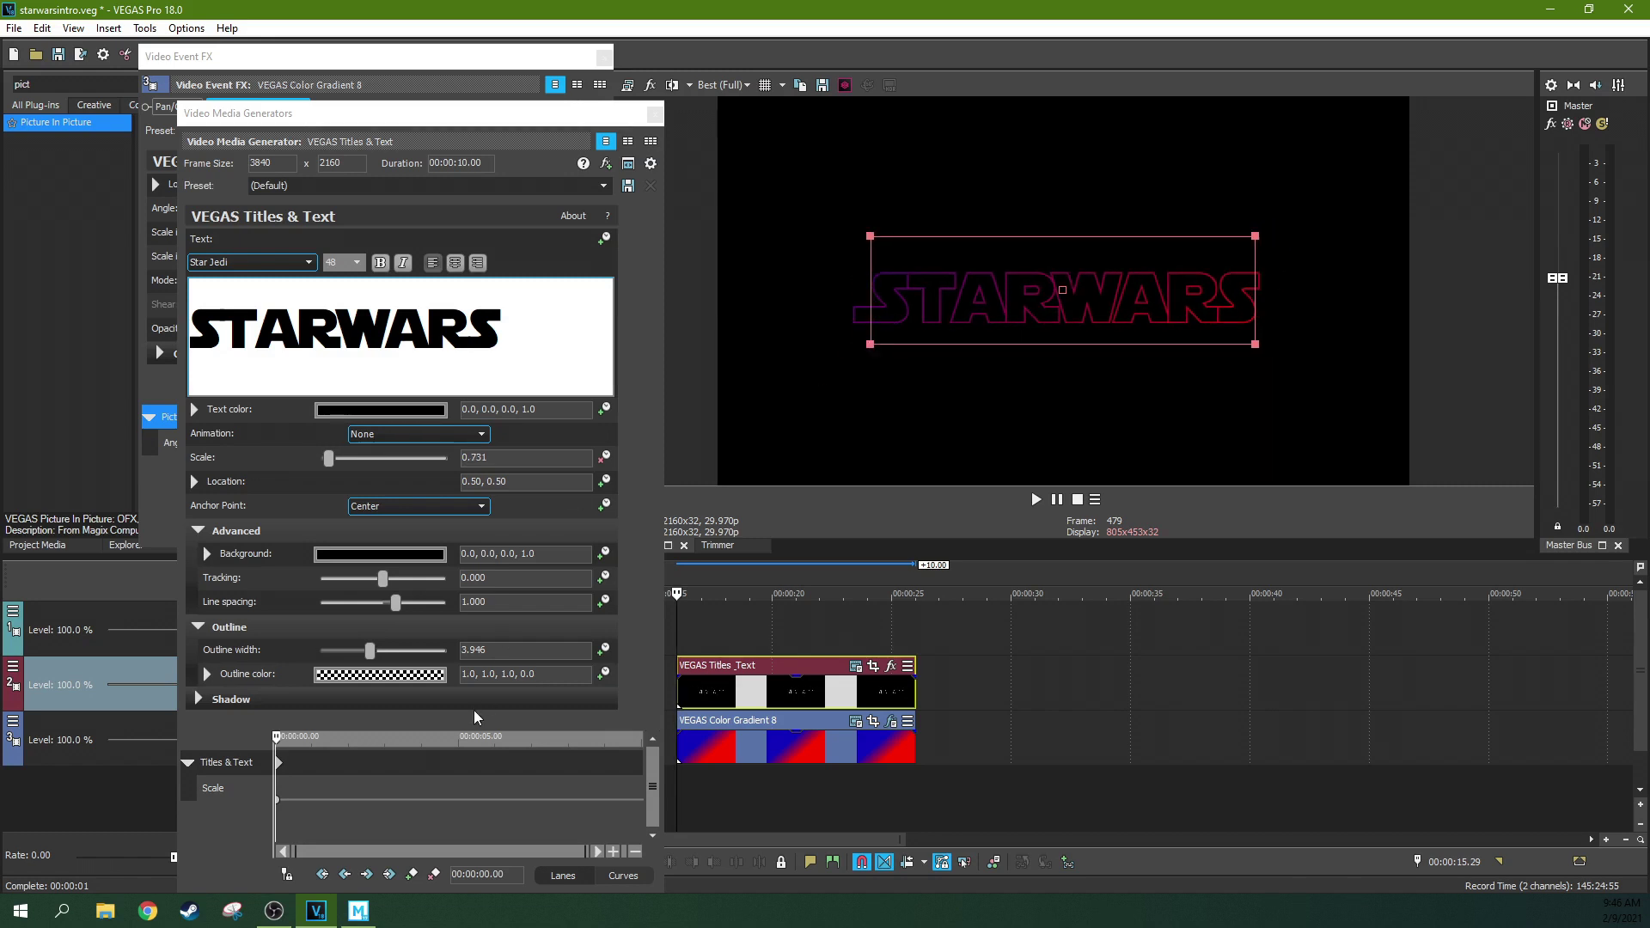
left_click(634, 760)
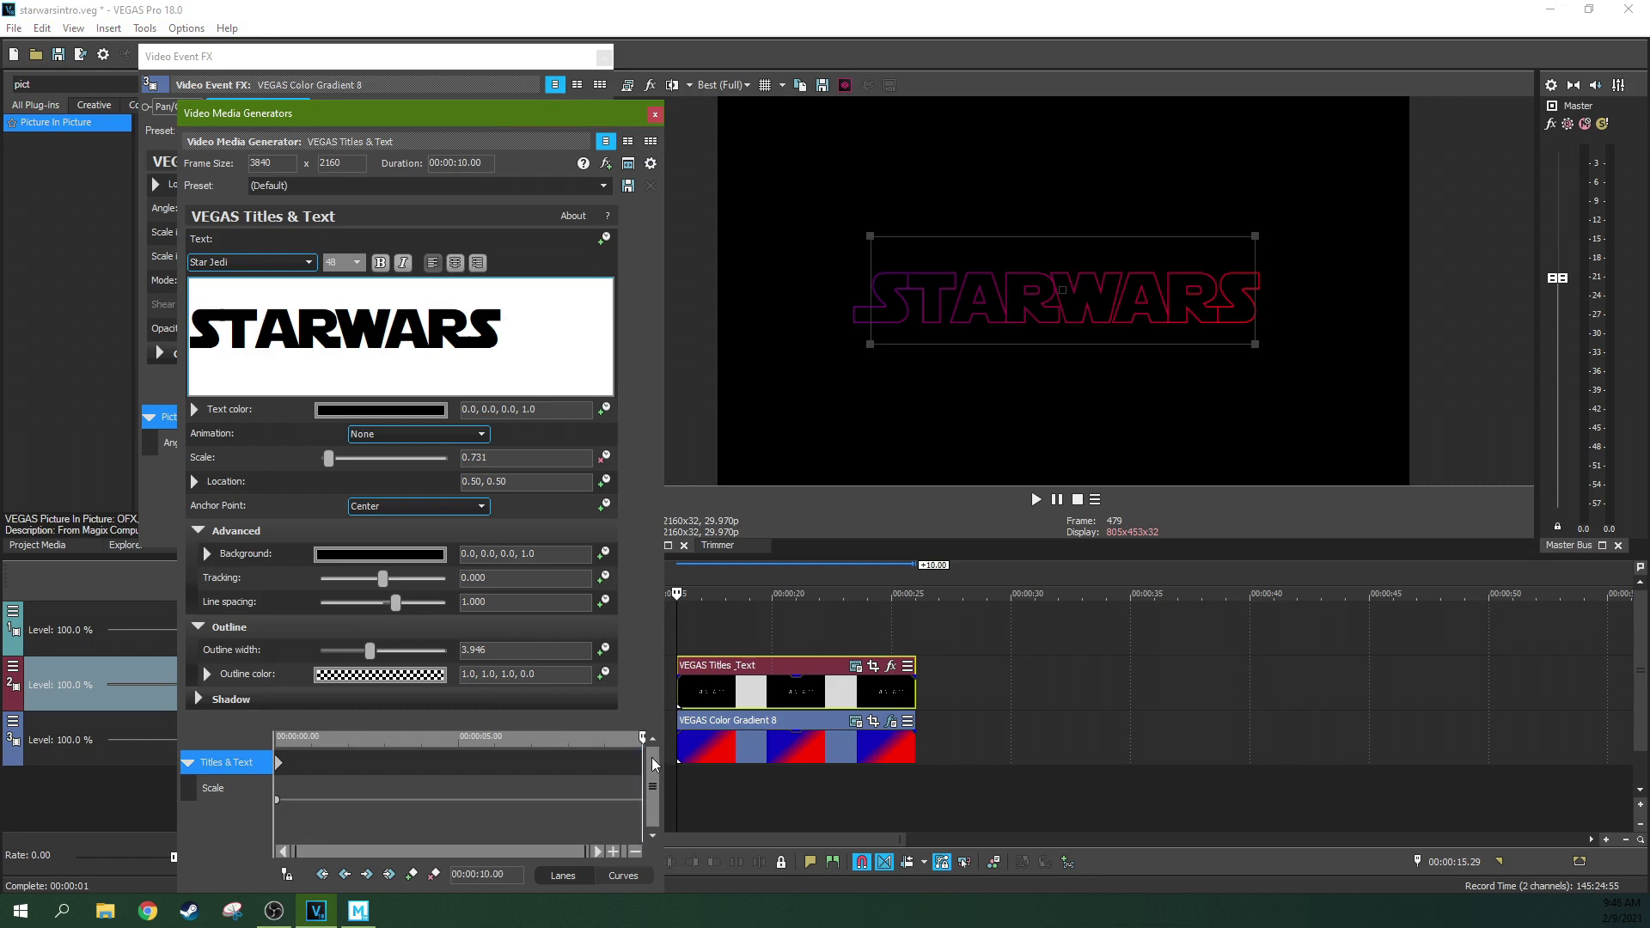
left_click_drag(868, 342, 793, 368)
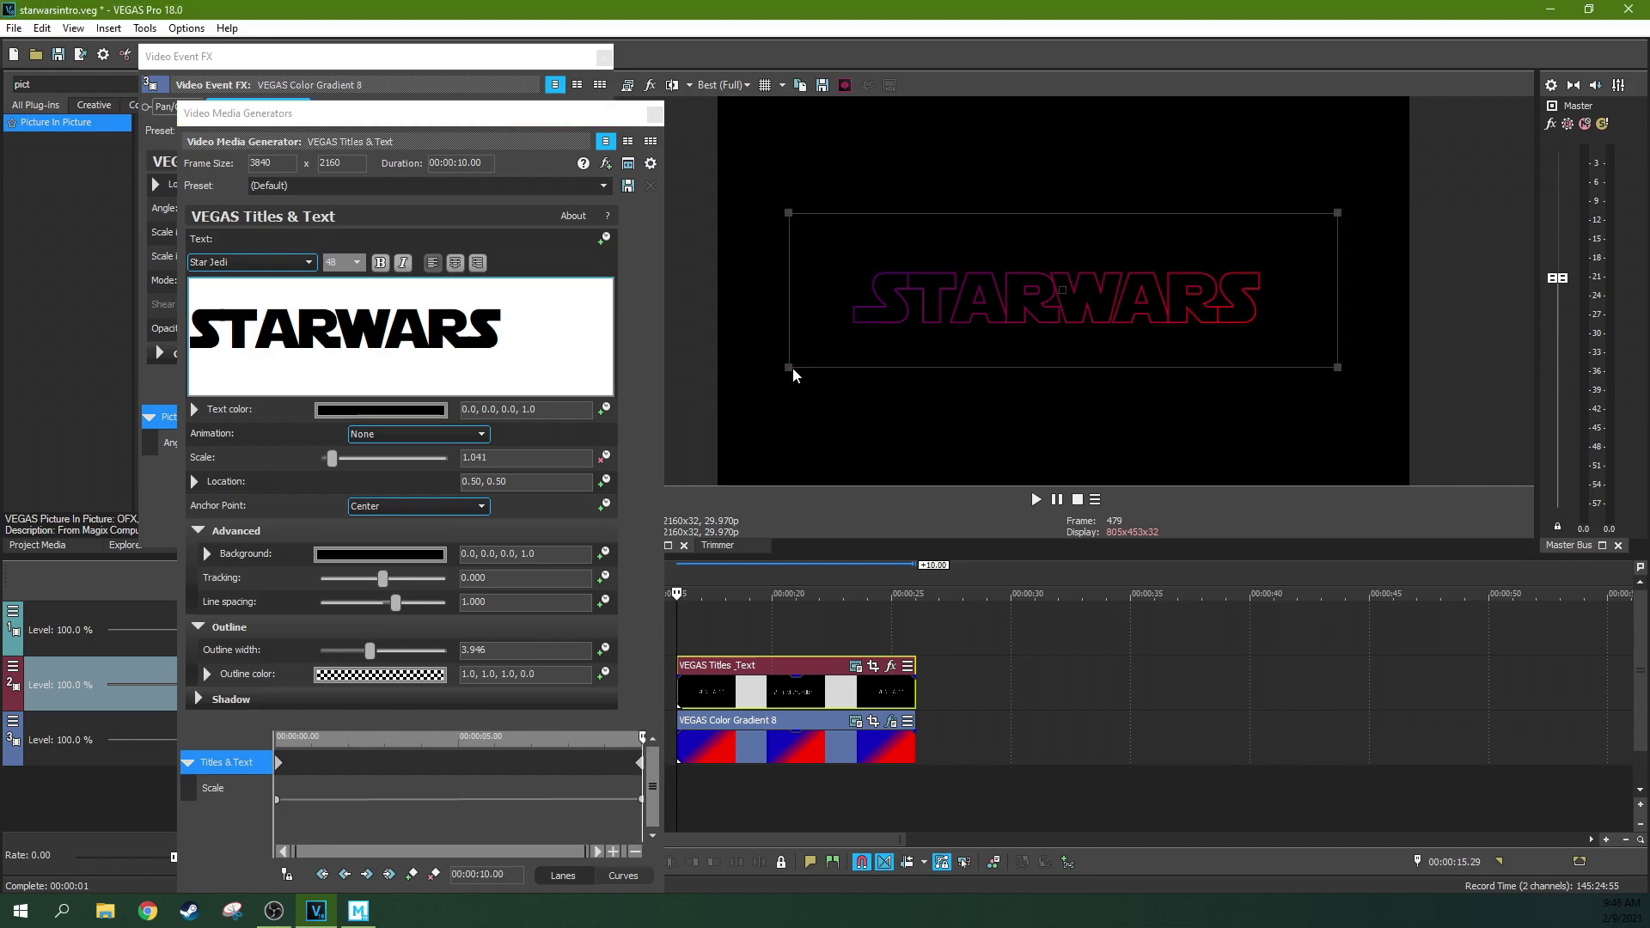
left_click(923, 610)
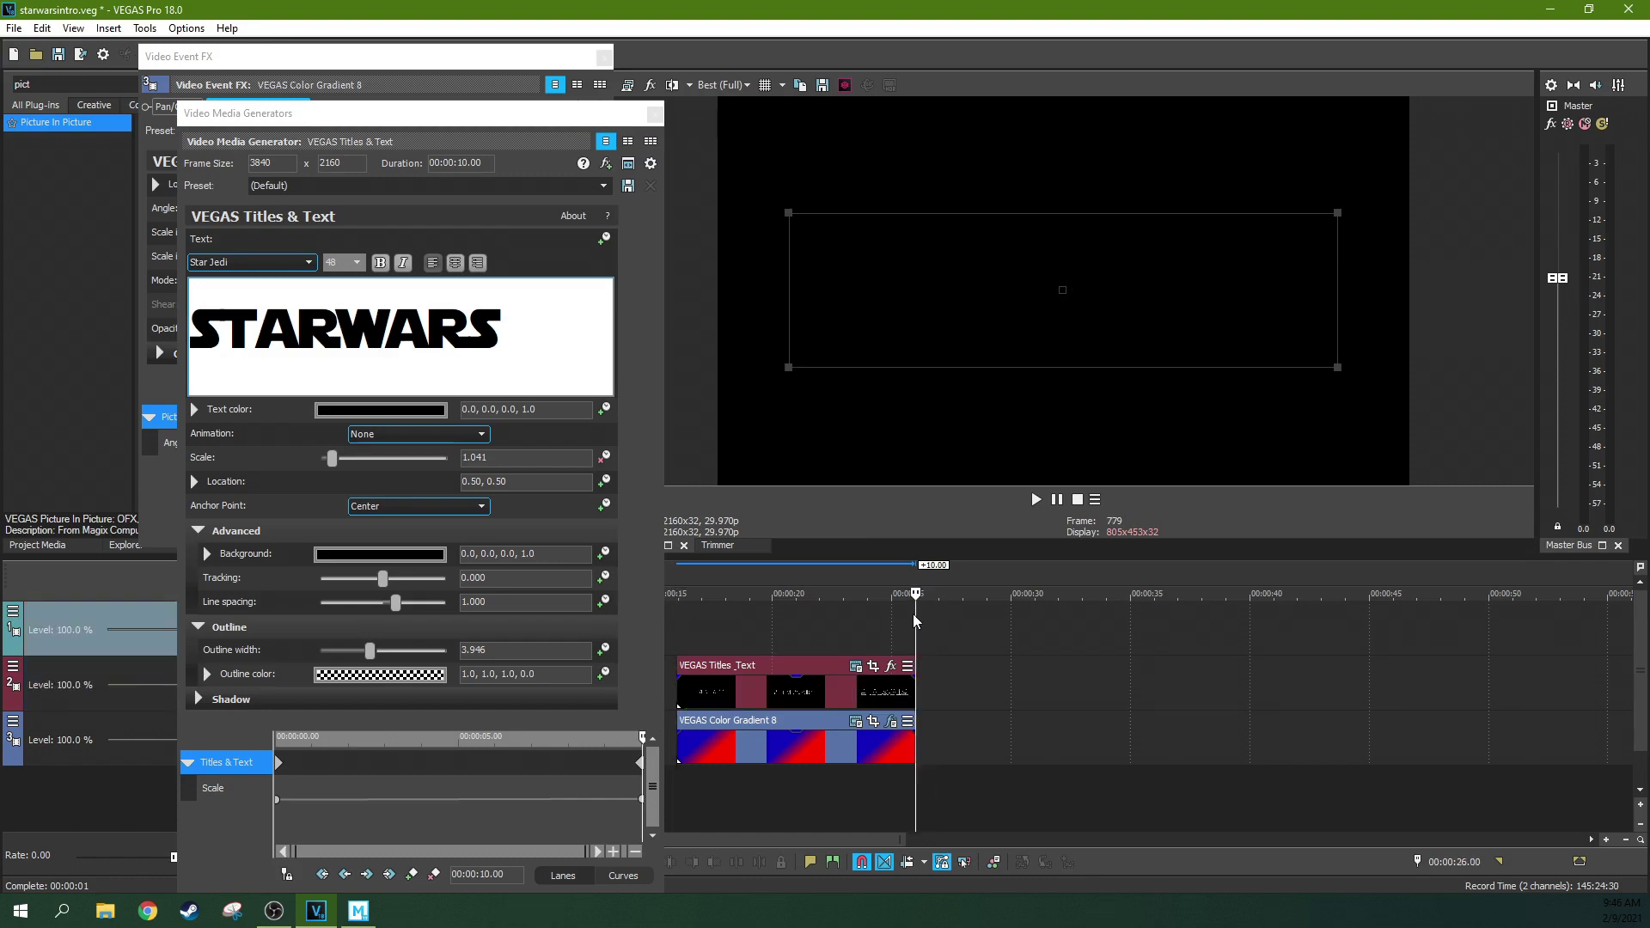
left_click(904, 620)
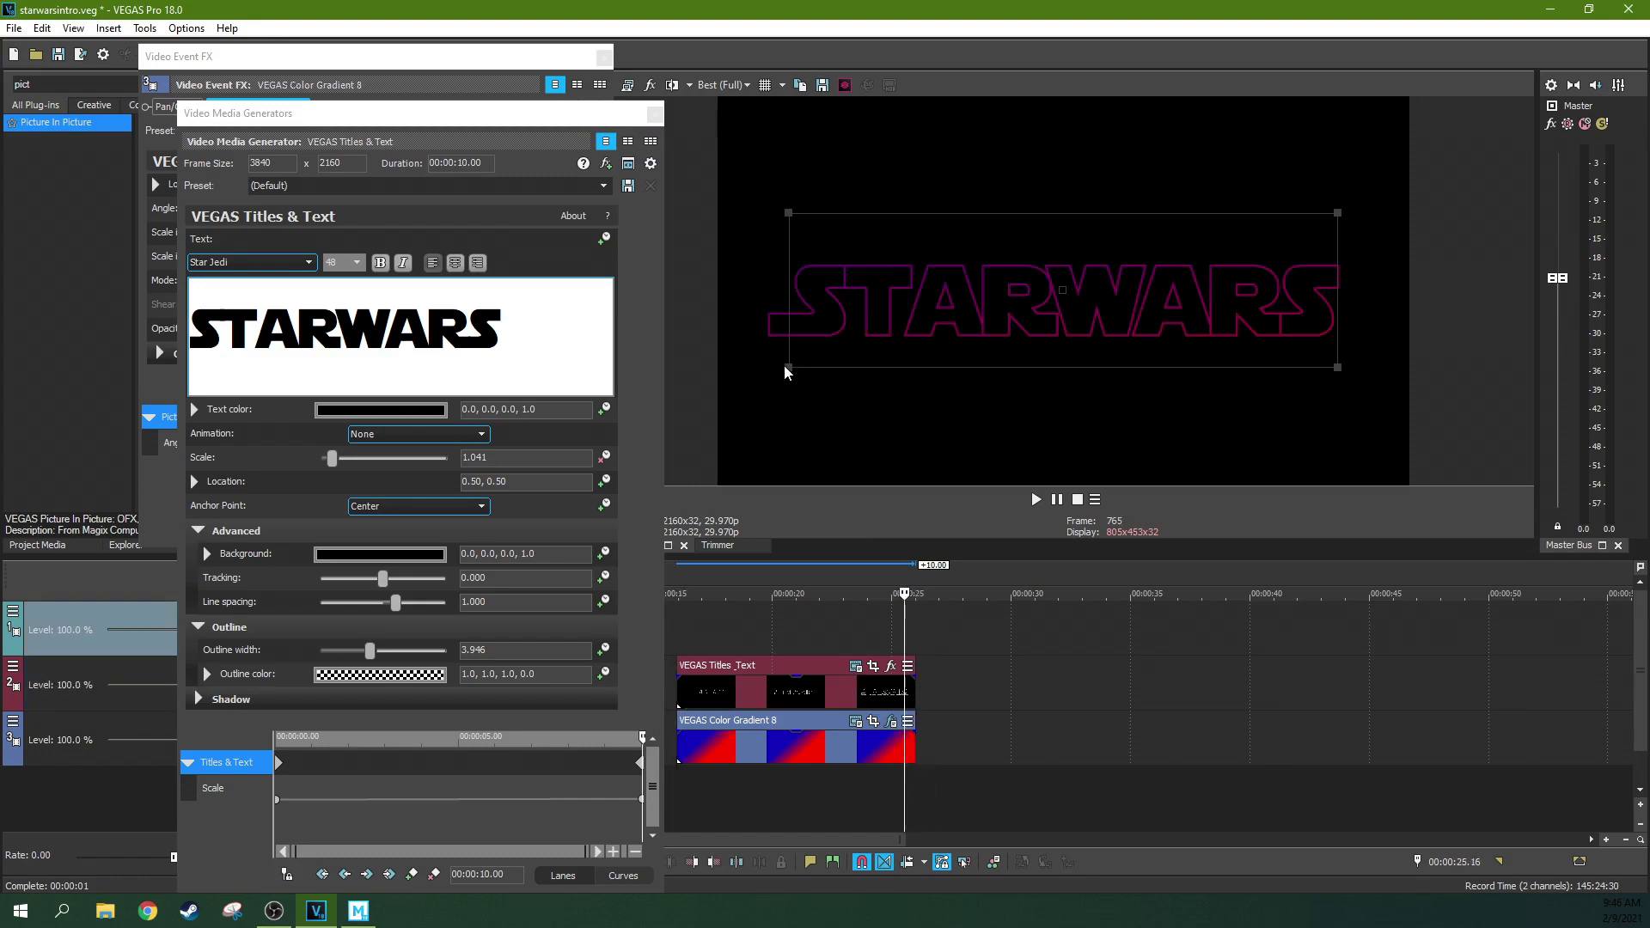
Play back the zooming title, park near 17.5 seconds, and close the text settings
left_click(1035, 499)
left_click(1056, 499)
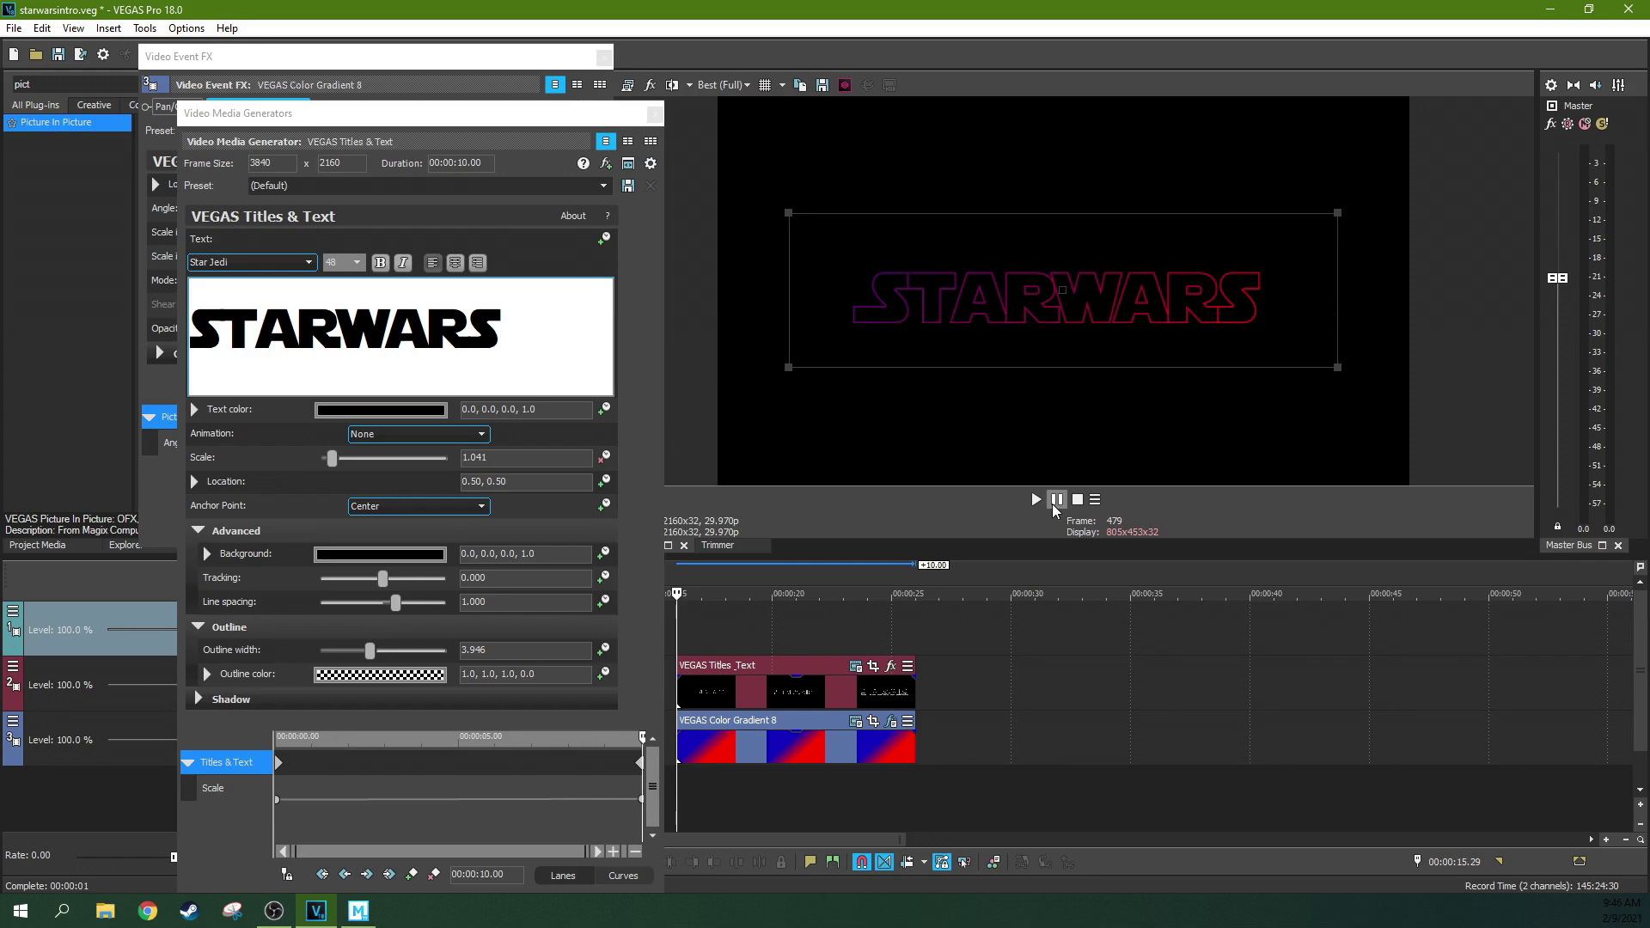
left_click(1037, 500)
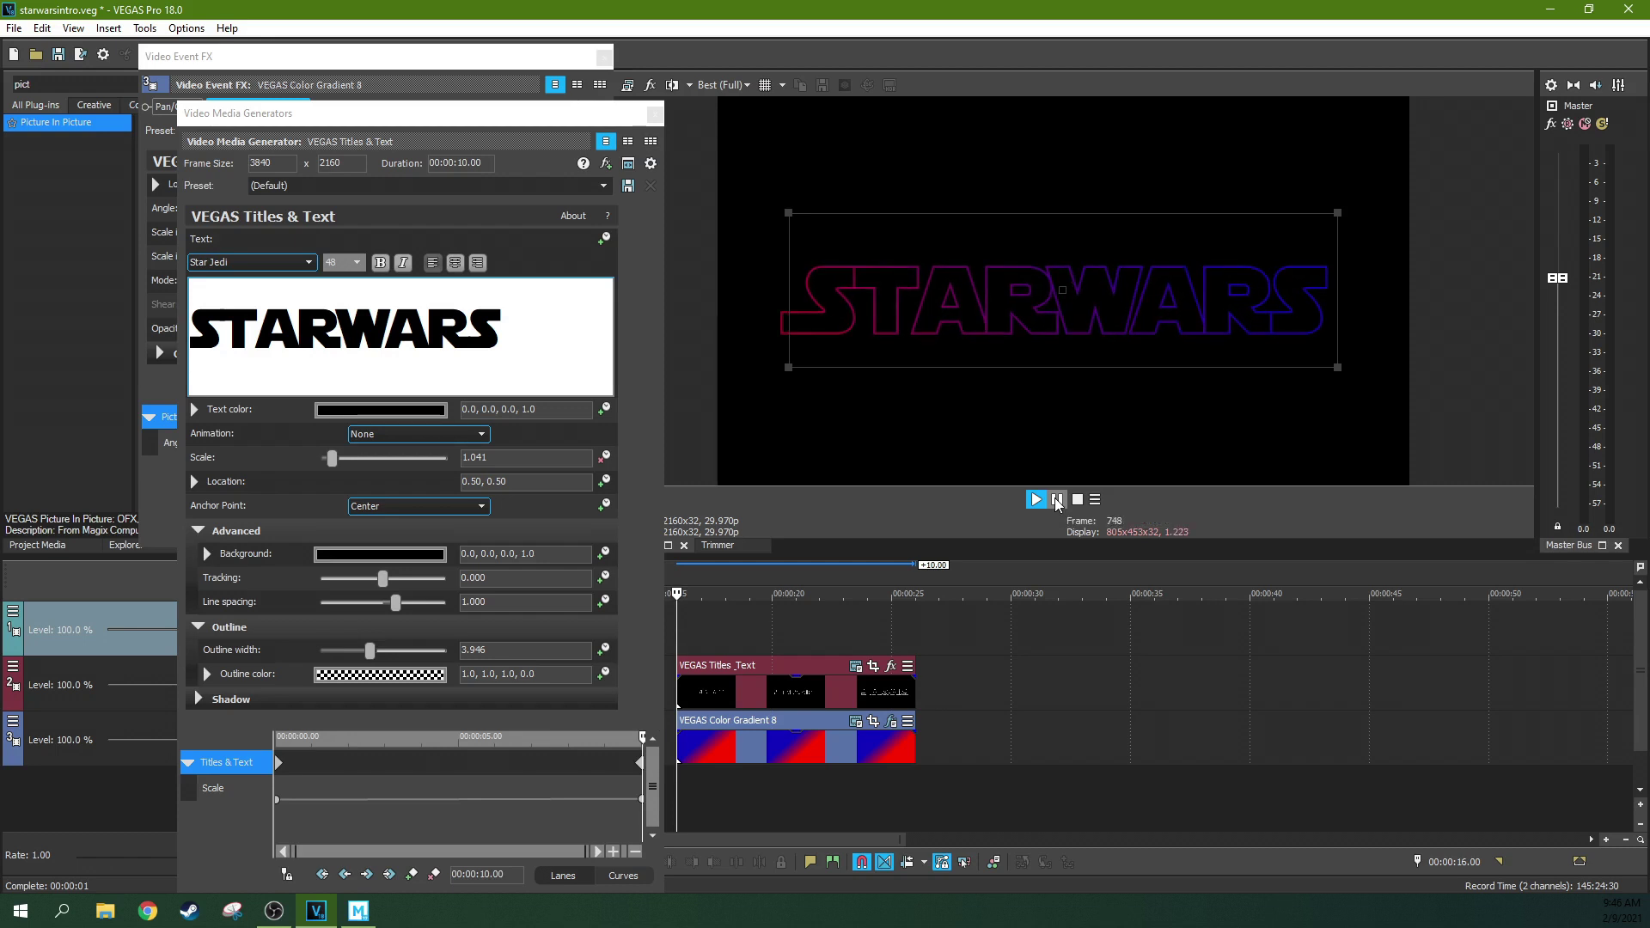
left_click(1058, 504)
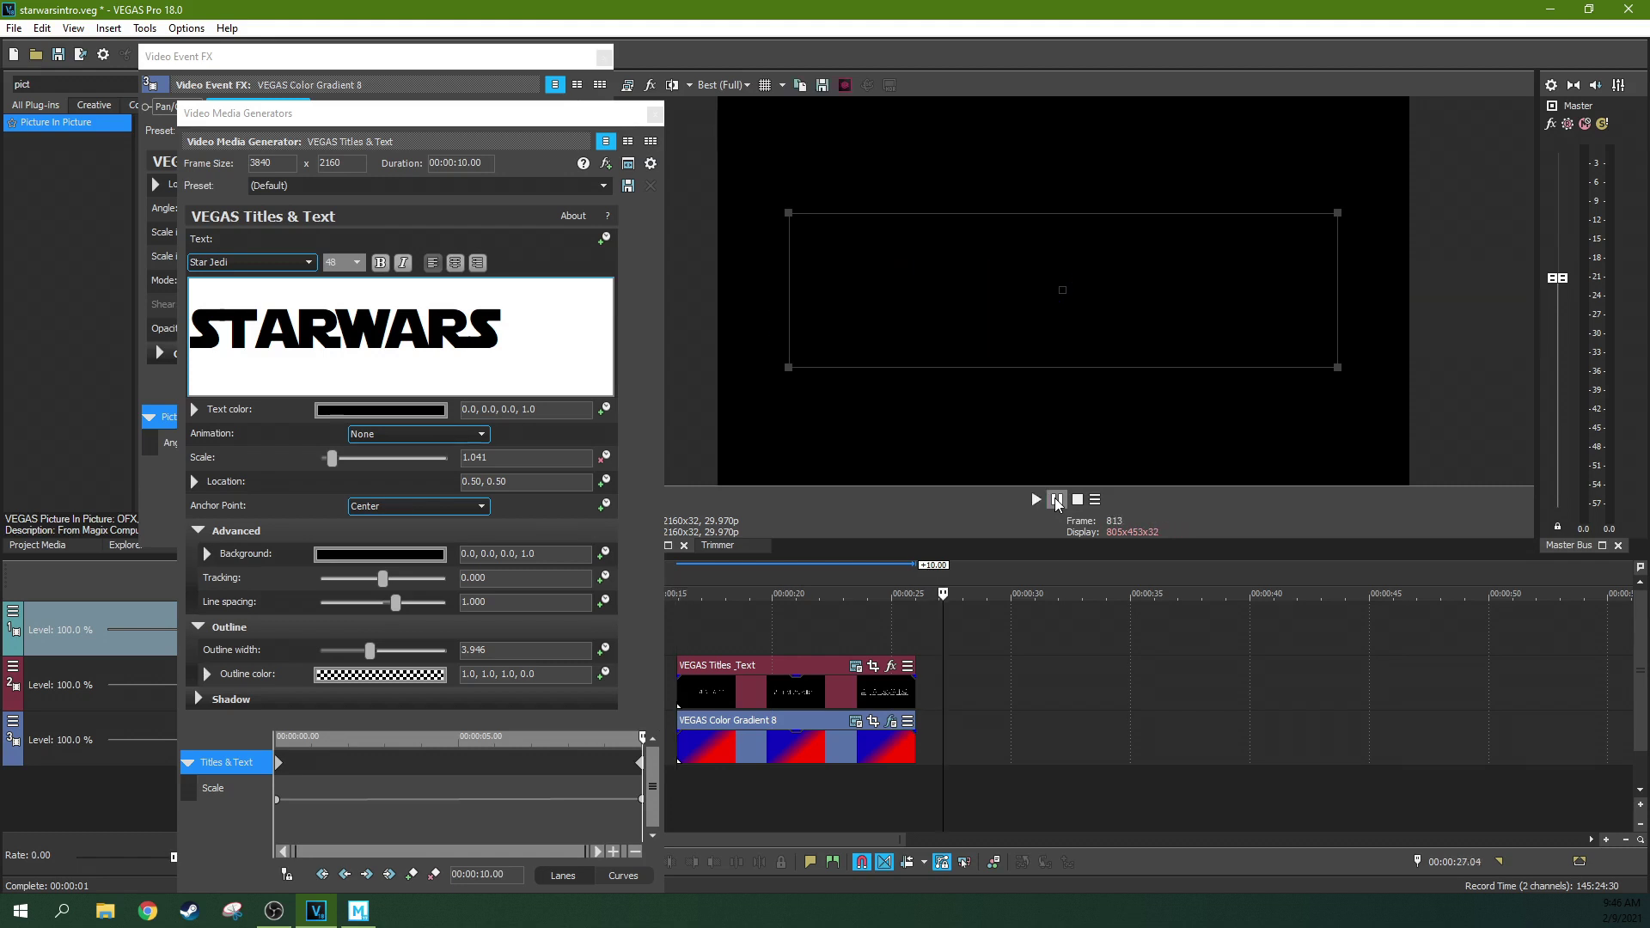
left_click(713, 650)
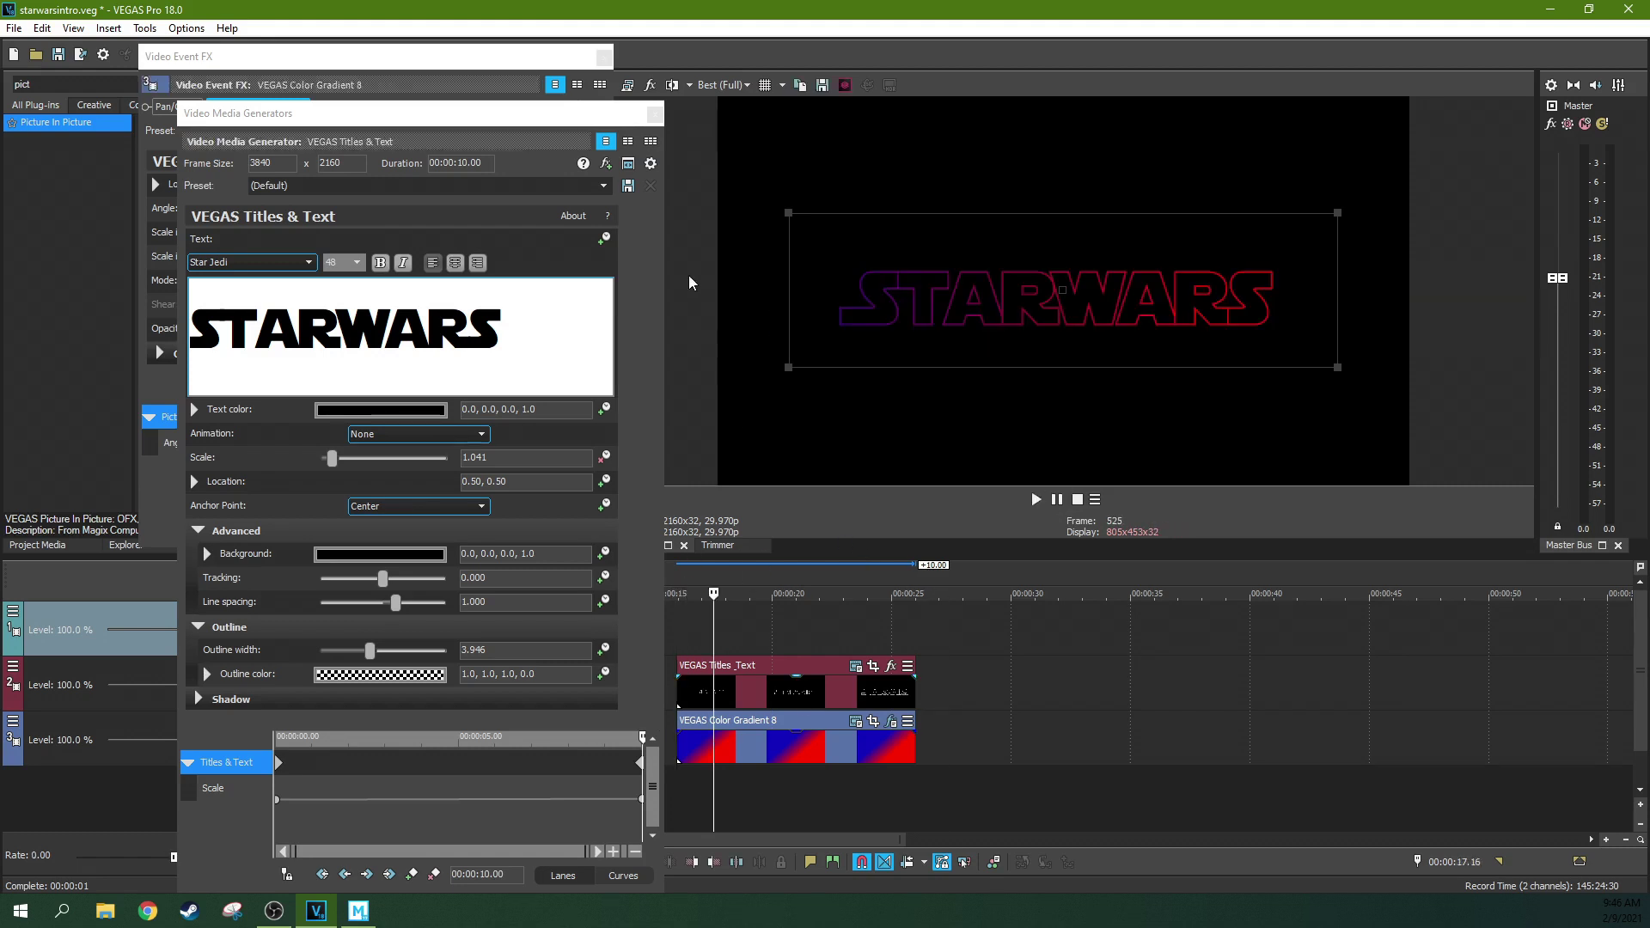
left_click(651, 123)
left_click(653, 116)
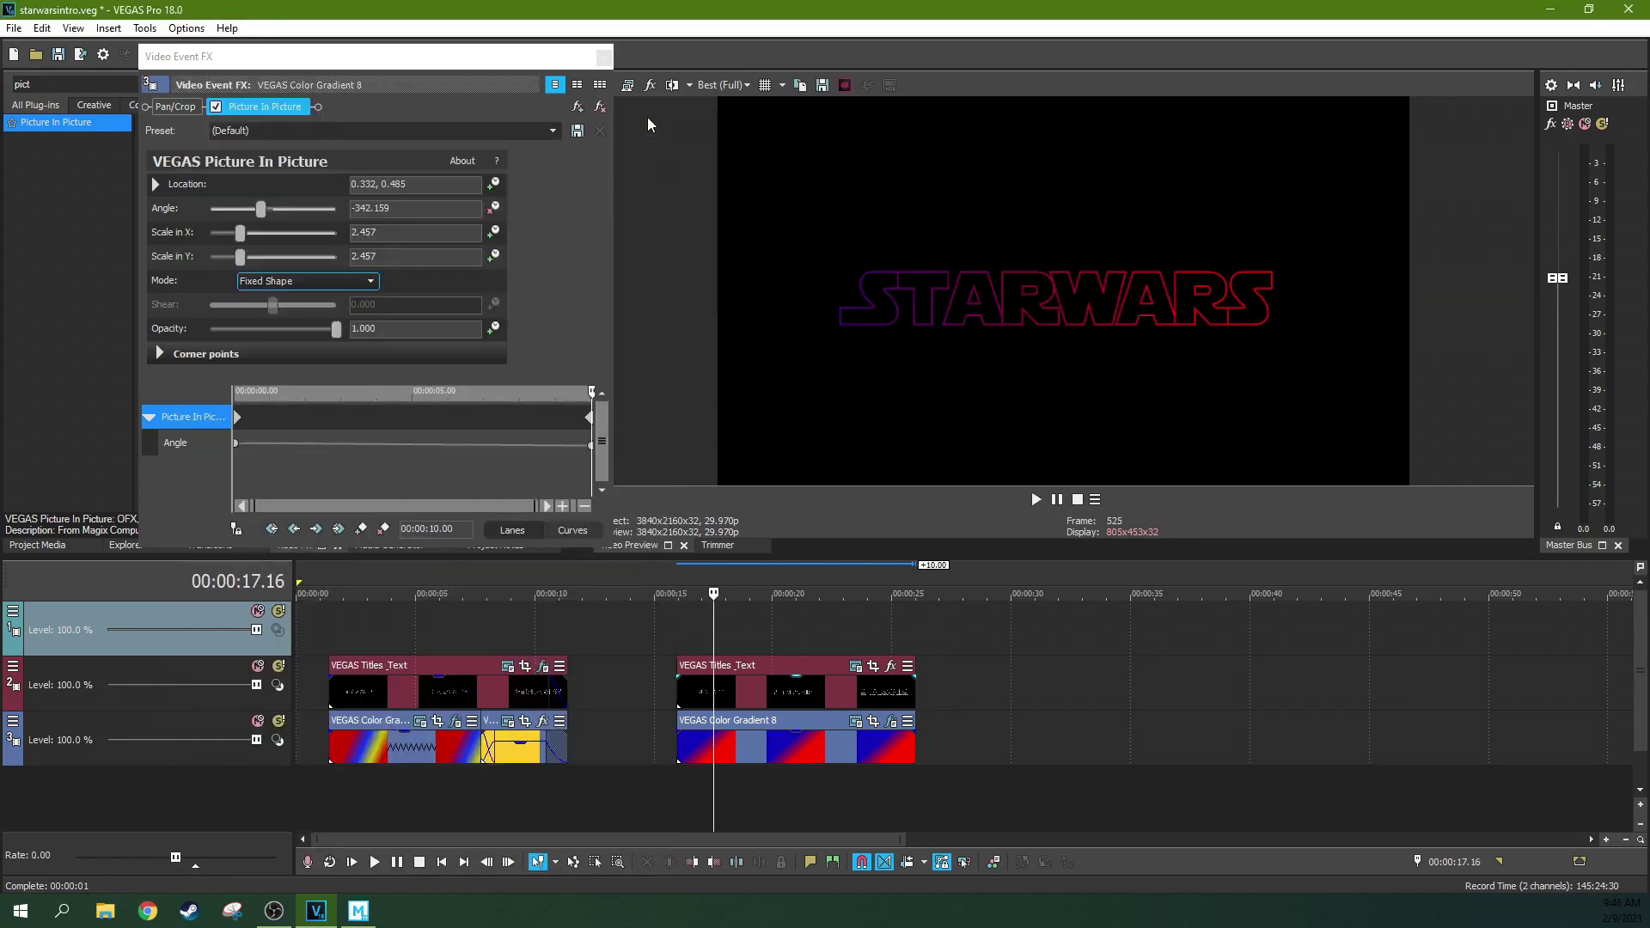
Close the Picture in Picture settings, save the project, and trim the gradient to end near 24 seconds
left_click(605, 55)
key("ctrl+s")
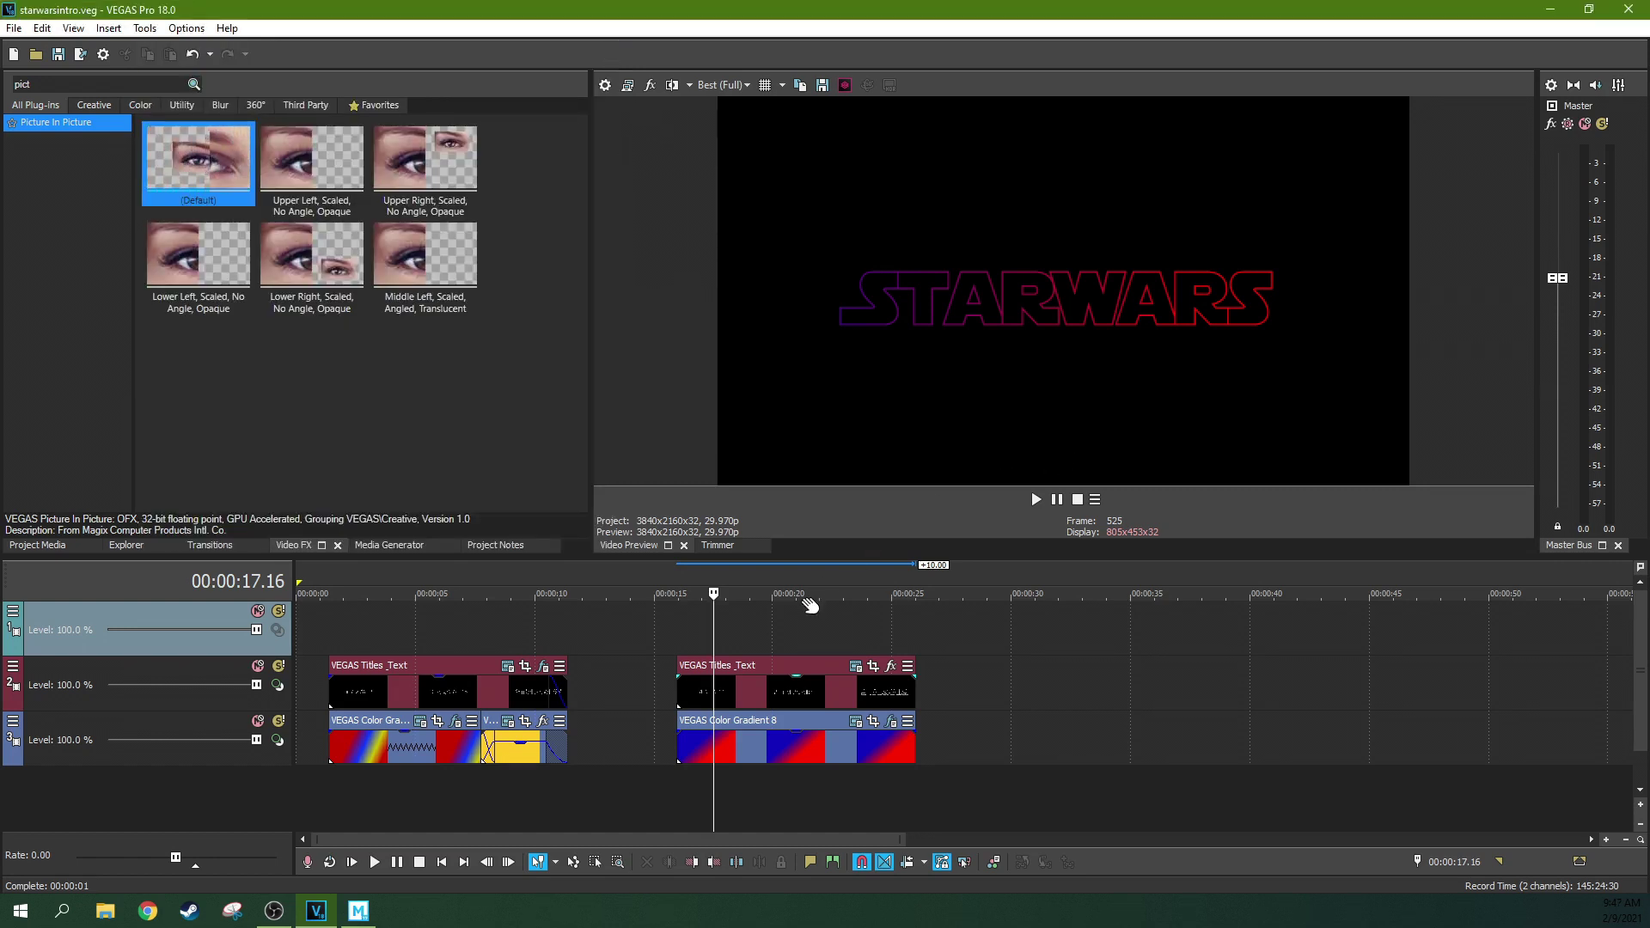
left_click_drag(915, 673, 865, 743)
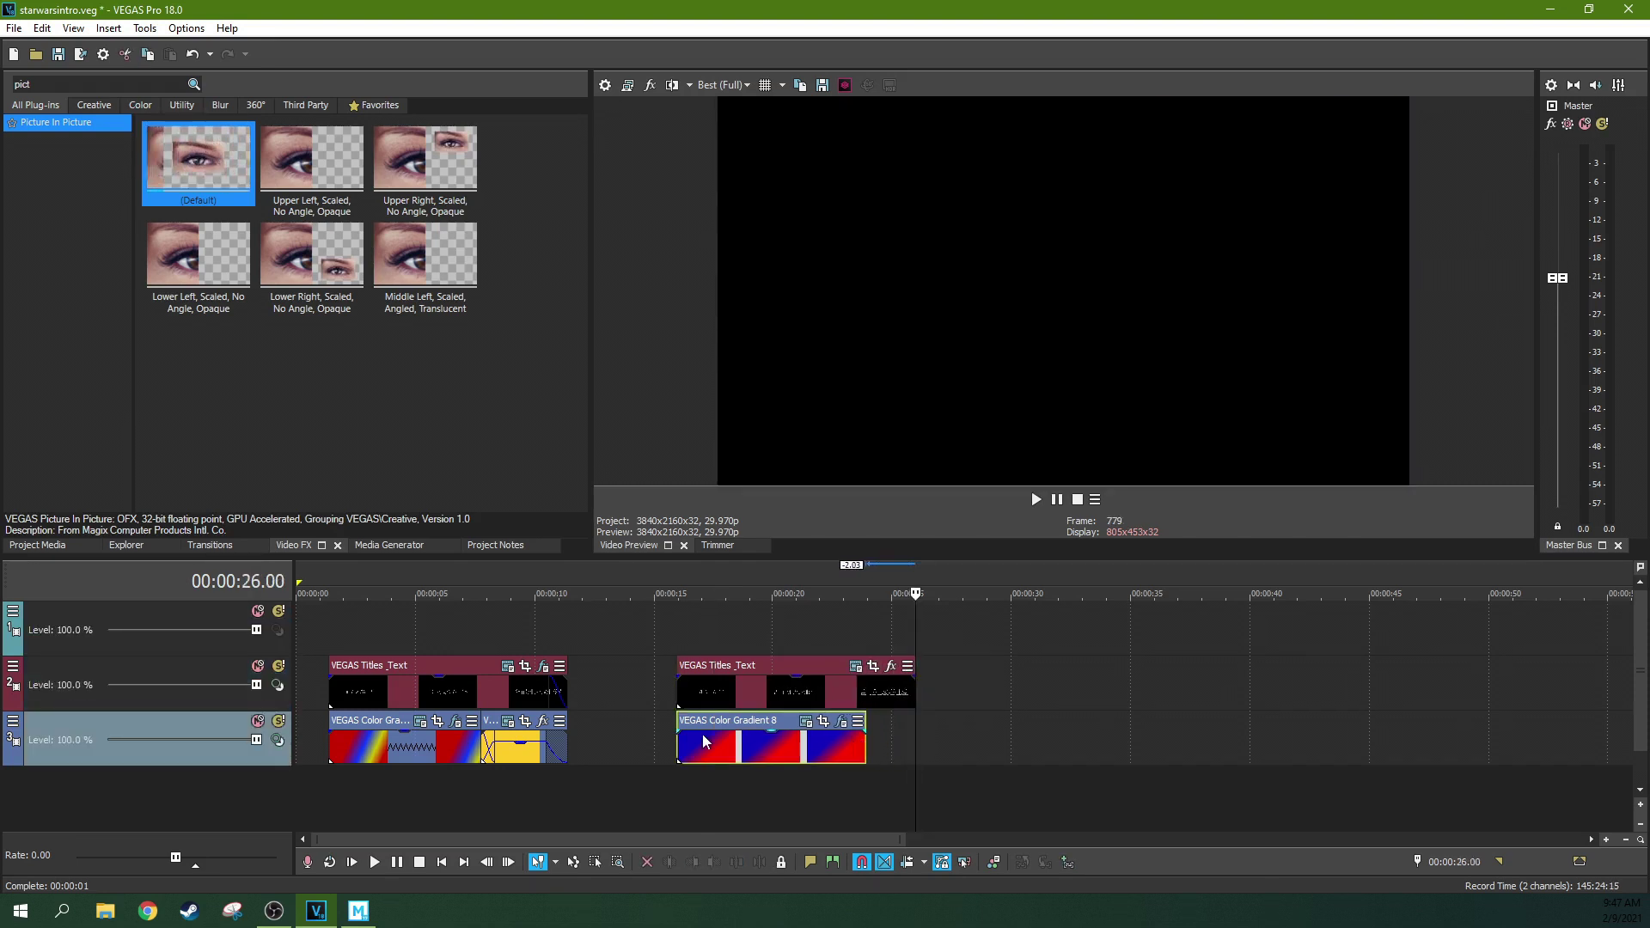
Clear the Media Generators search and show the Solid Color presets
left_click(382, 545)
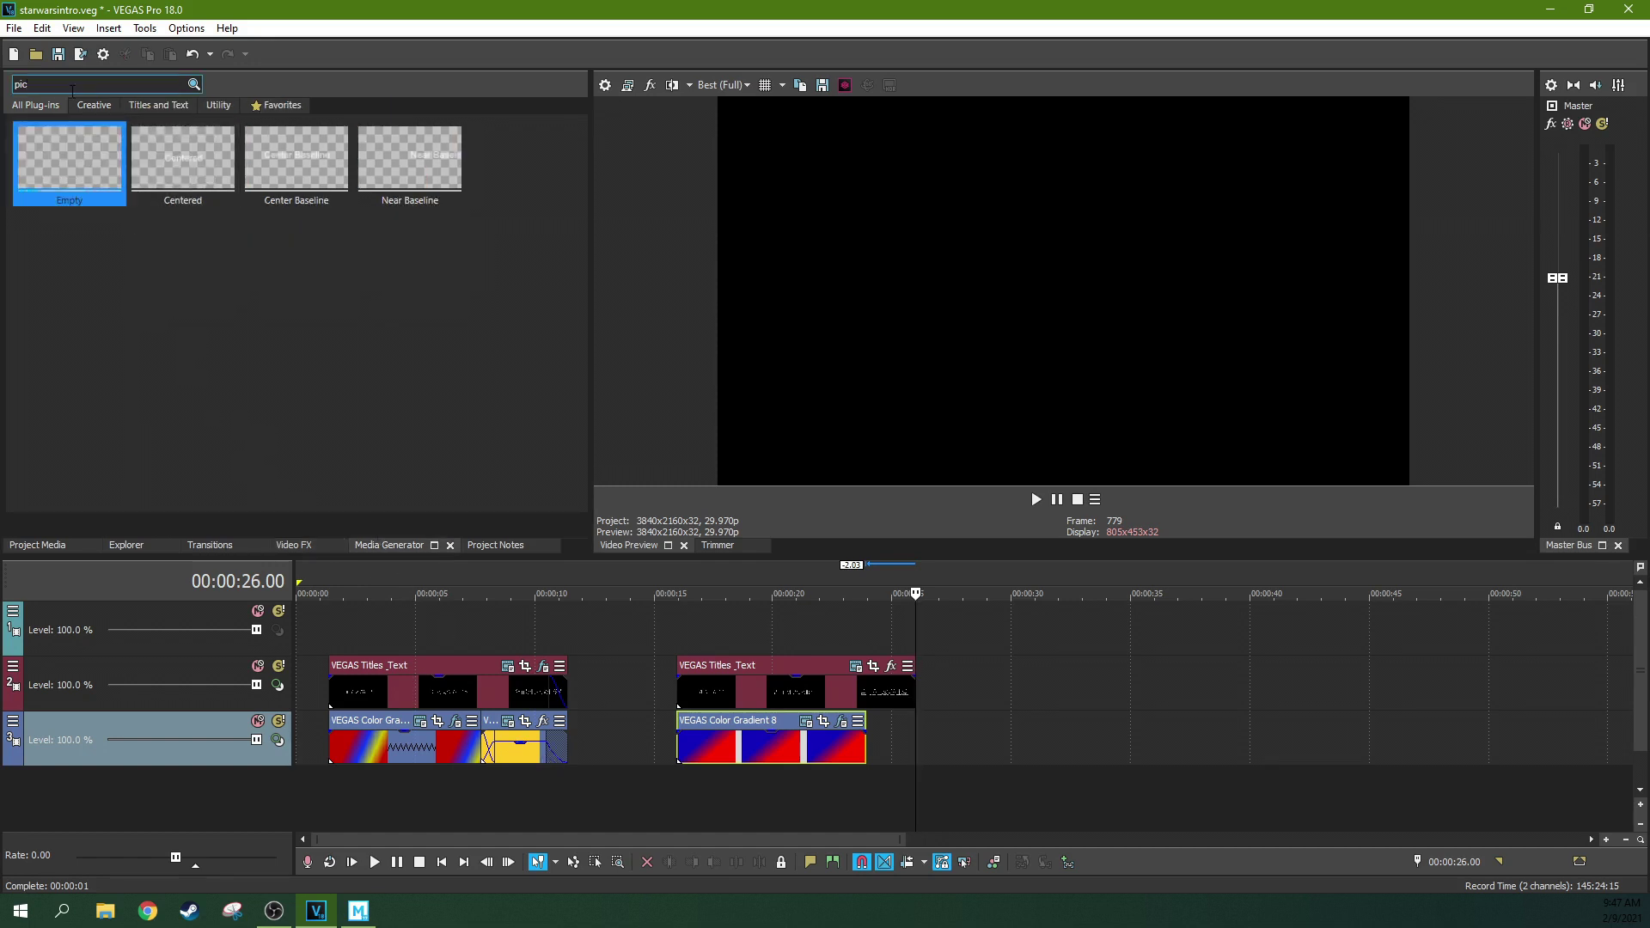
key("BackSpace")
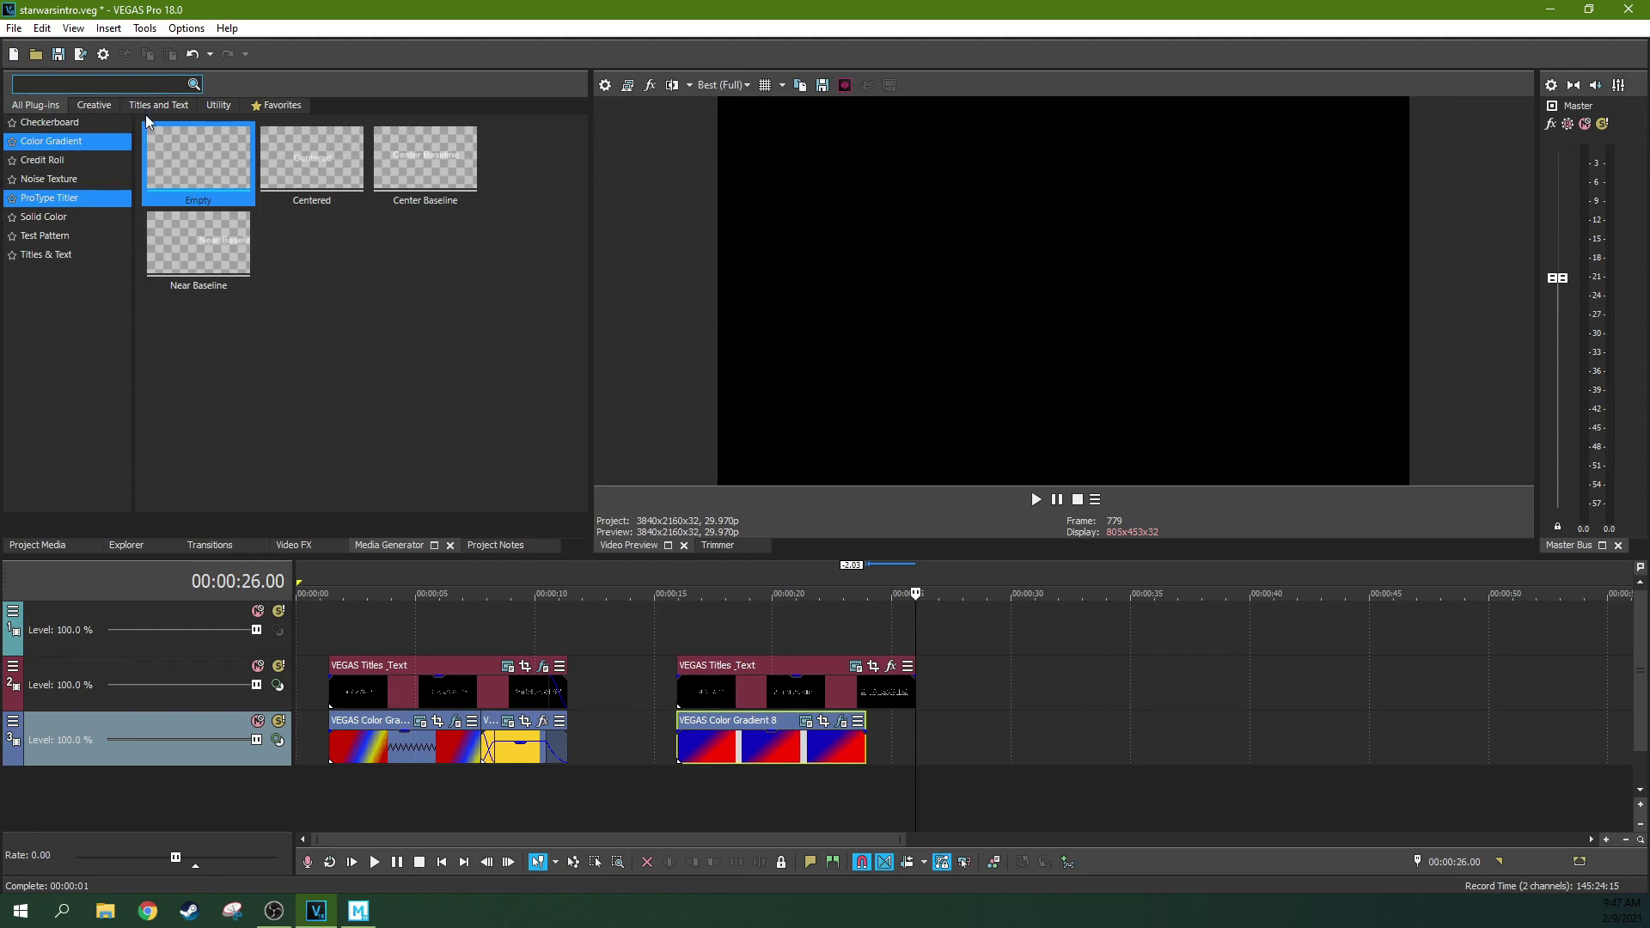
left_click(371, 342)
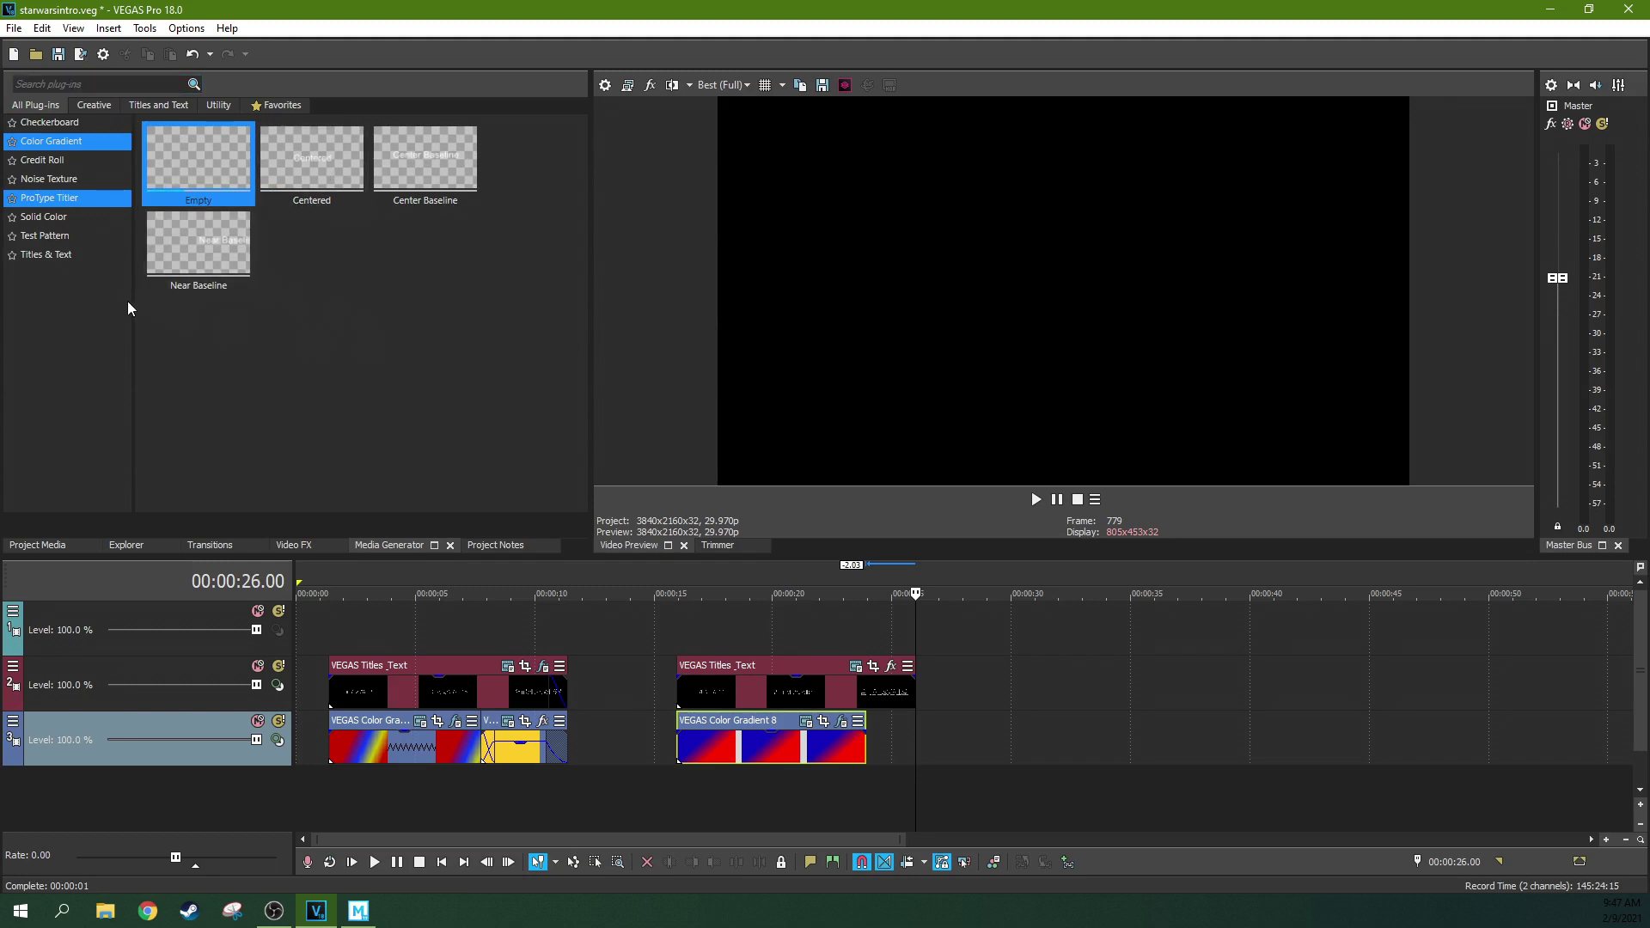
left_click(84, 216)
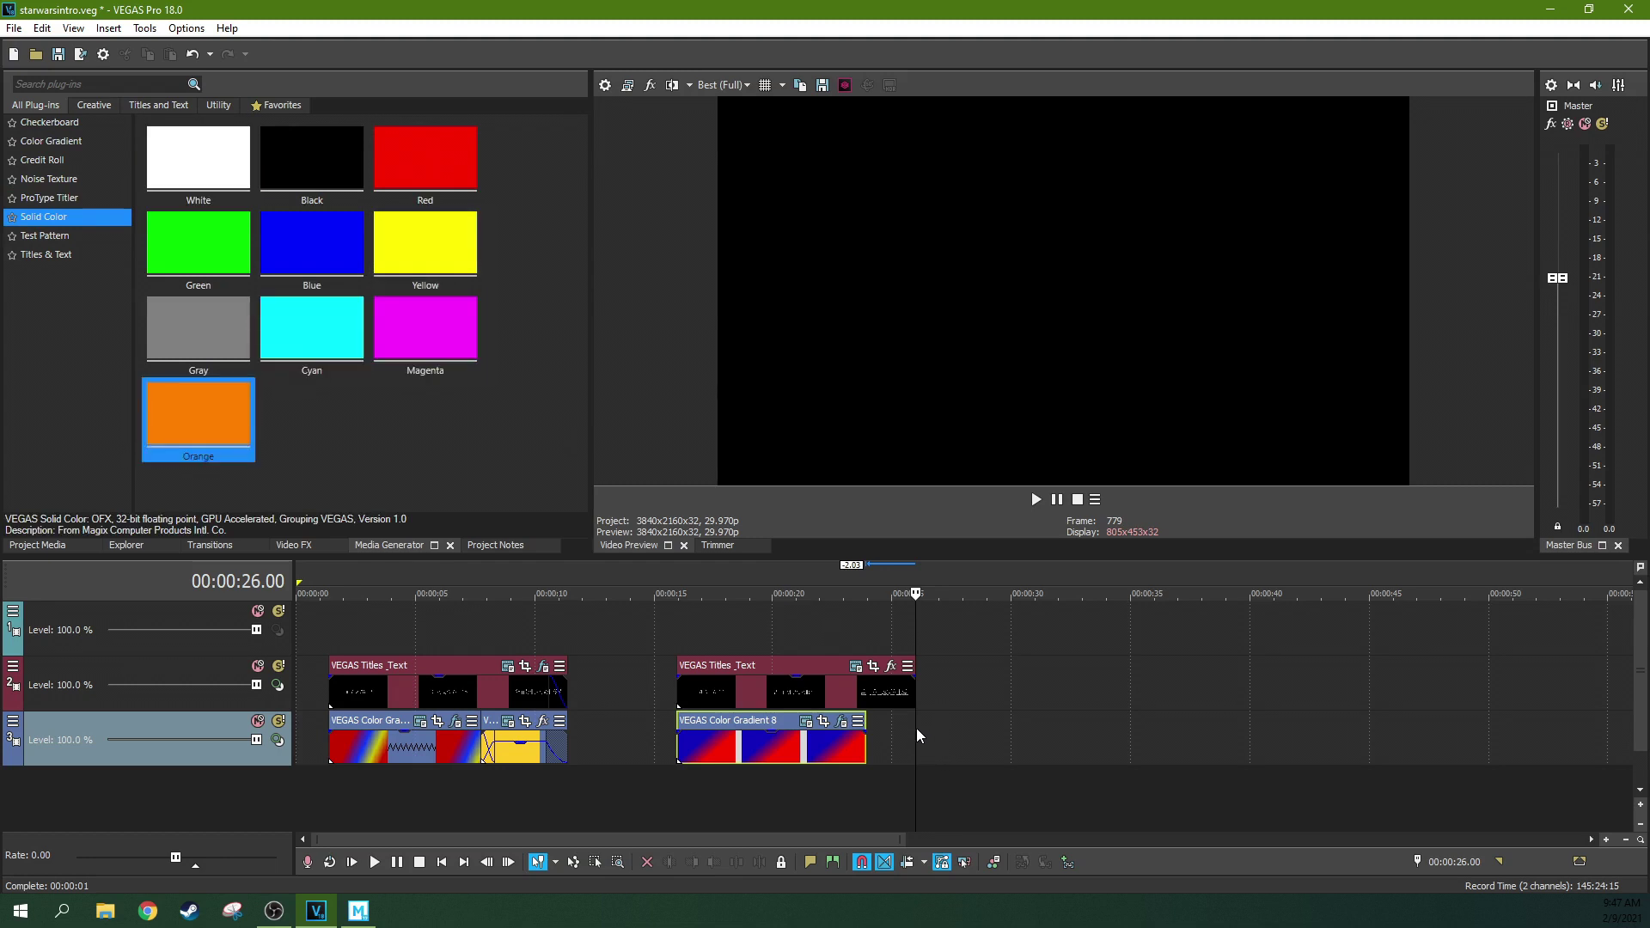
Add a Yellow Solid Color event overlapping the gradient's end, trim it to the title's end, and preview
left_click_drag(464, 277, 878, 736)
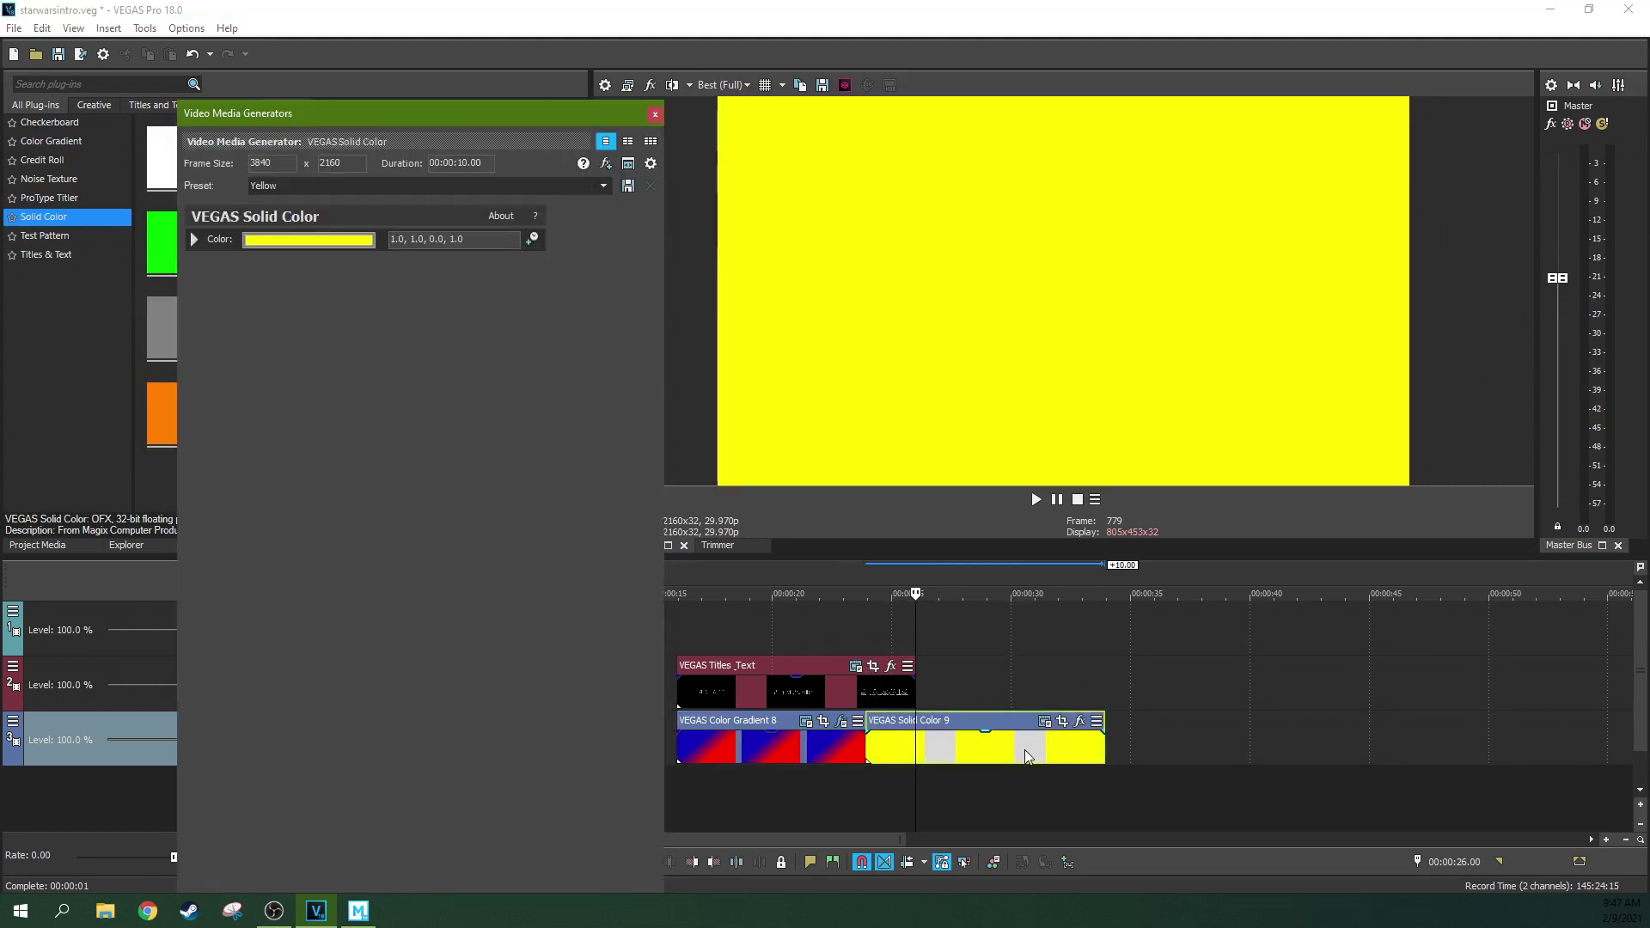
left_click_drag(1106, 746, 855, 748)
key("space")
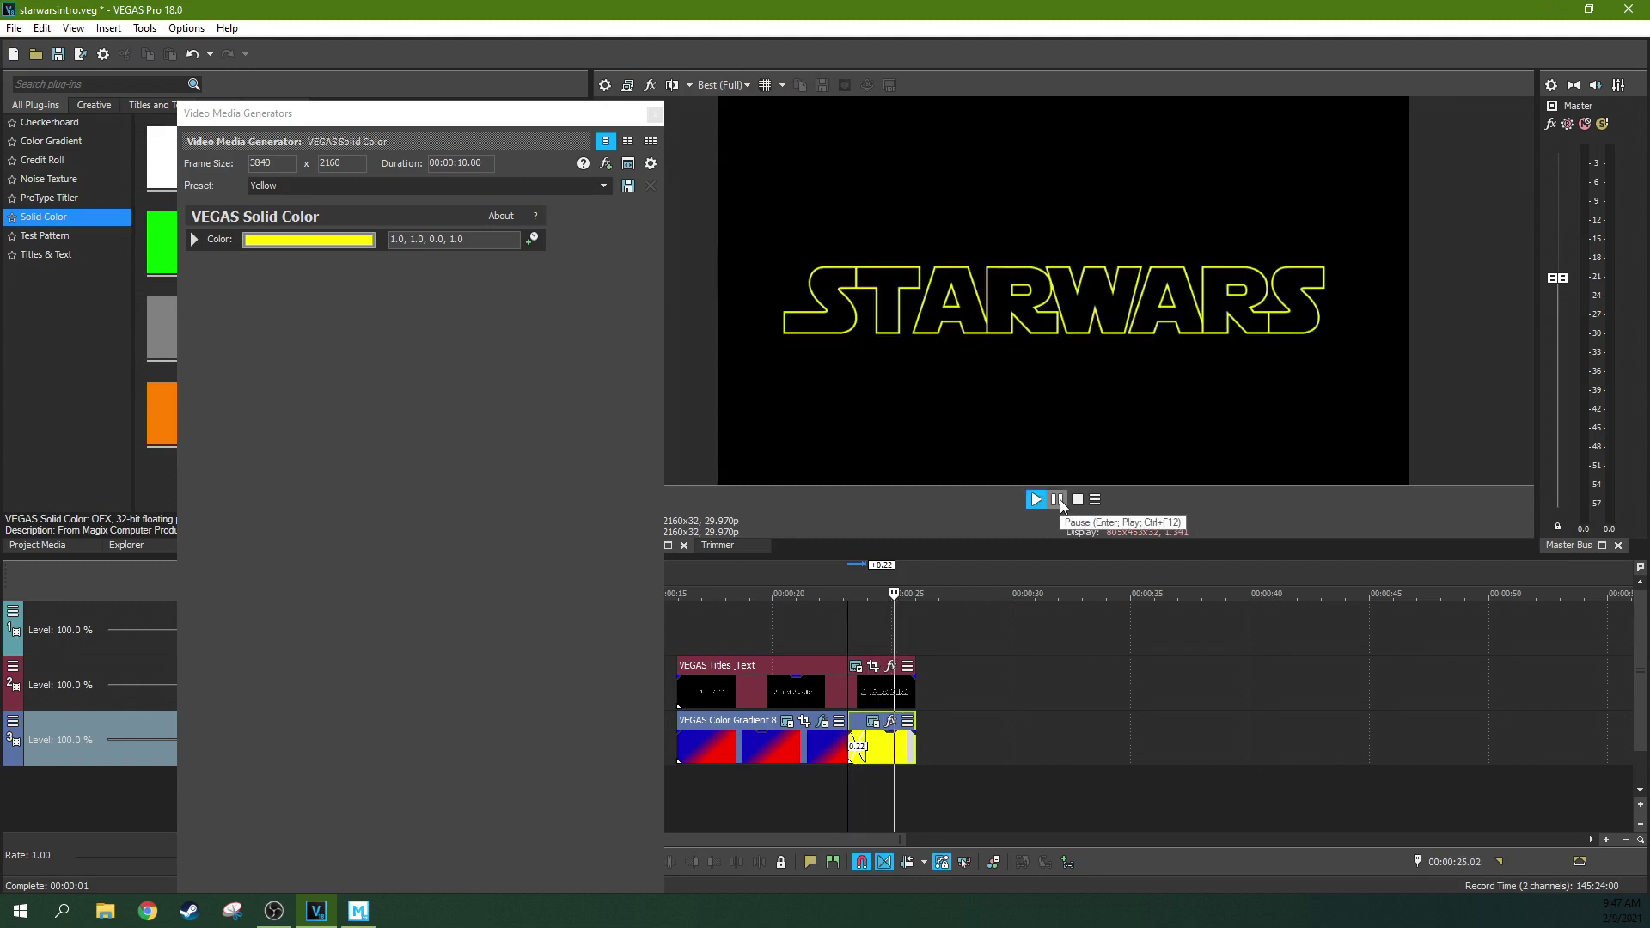
left_click(1059, 503)
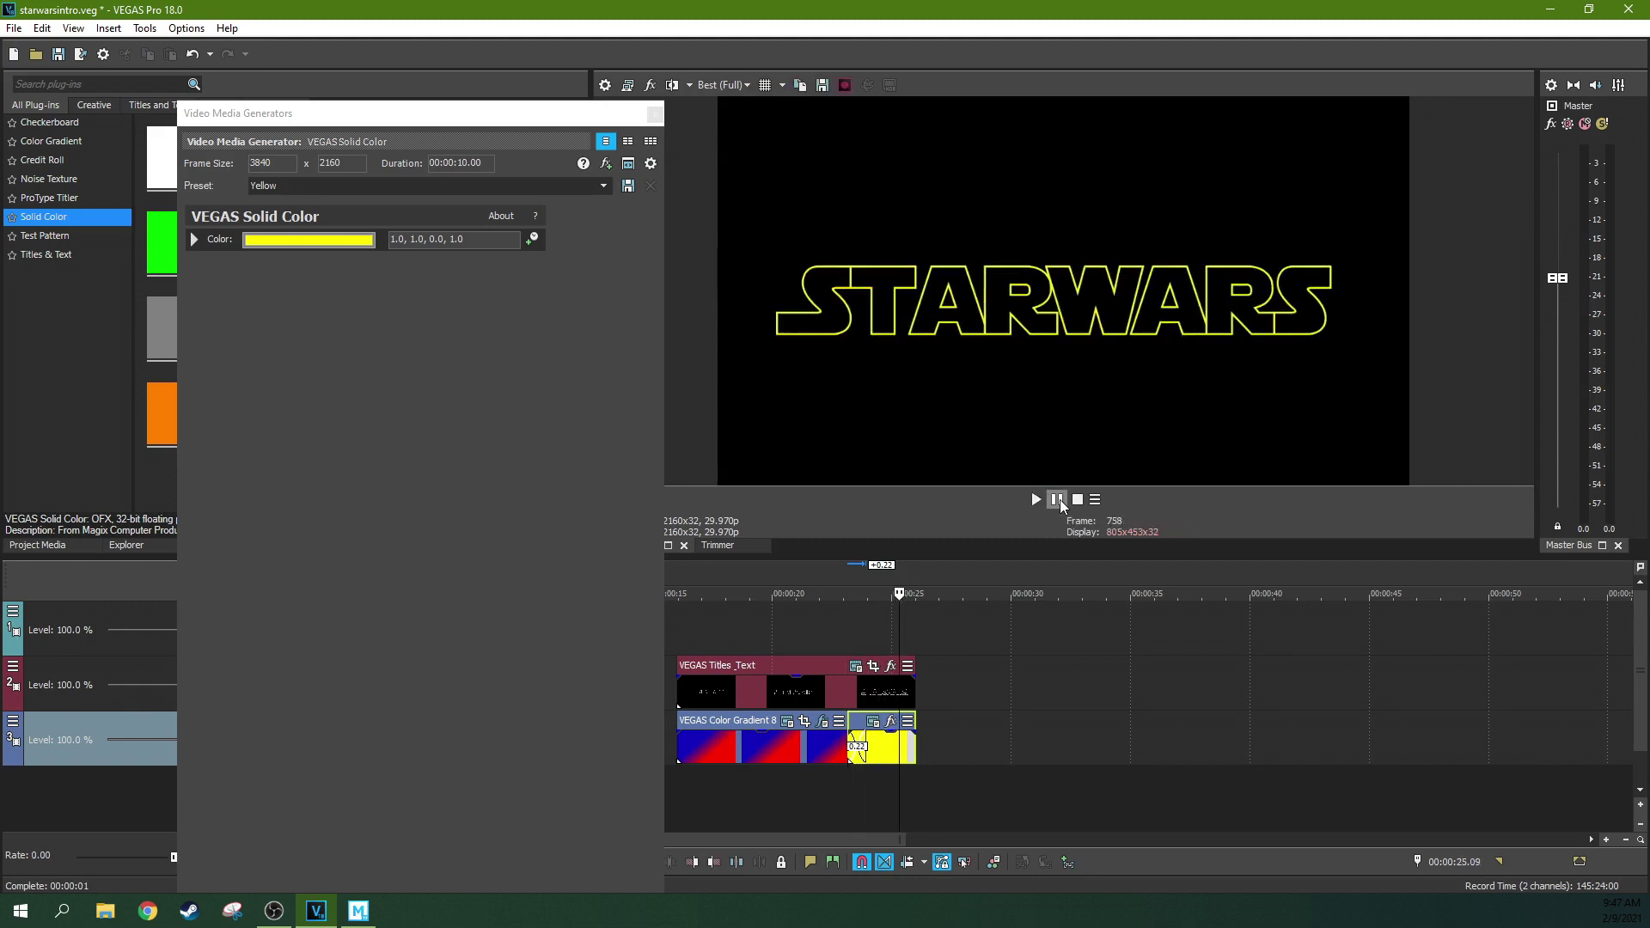
Set the yellow solid colour to a warmer 1.0, 0.85, 0.04 and close its settings
left_click(269, 244)
left_click(269, 245)
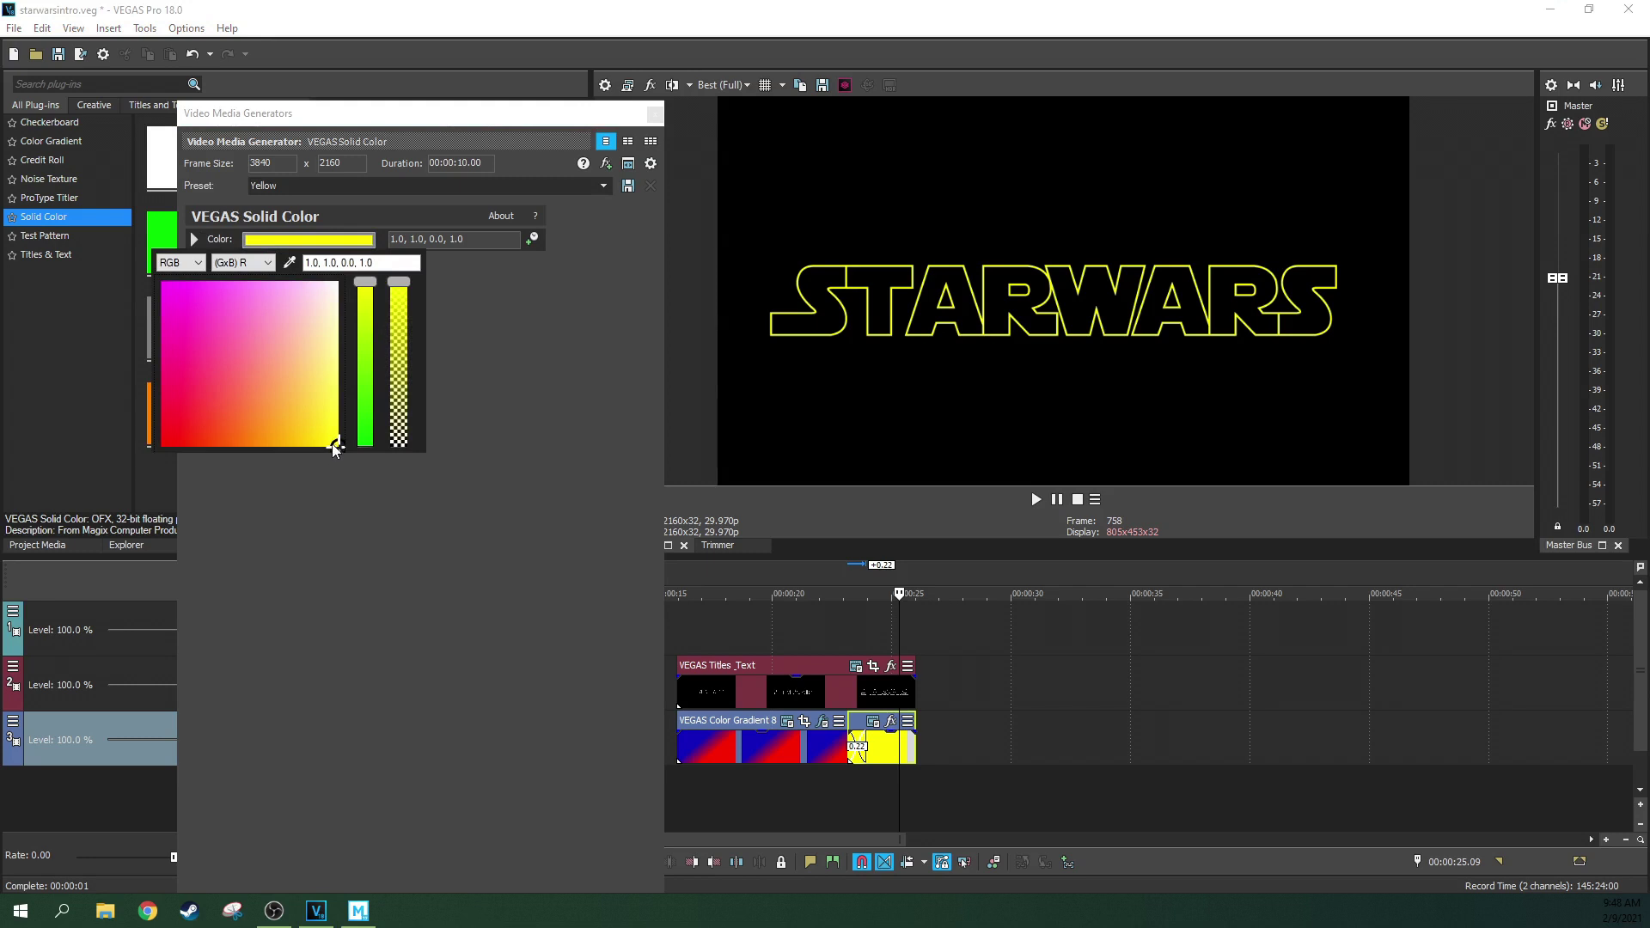
left_click_drag(333, 442, 312, 440)
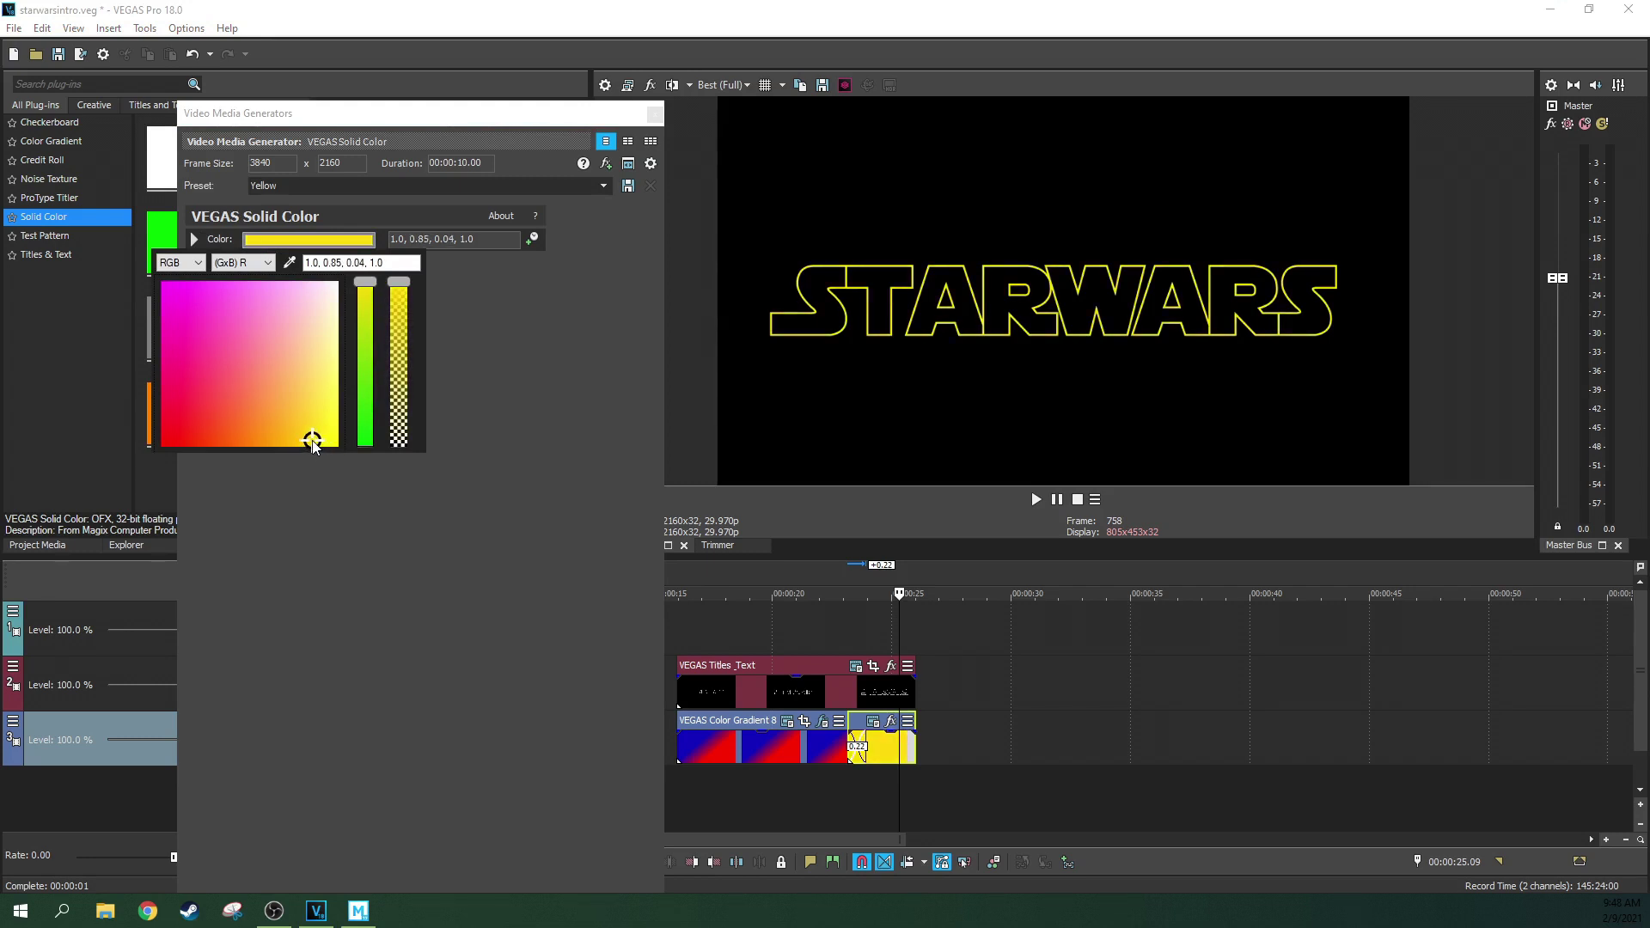
left_click(655, 115)
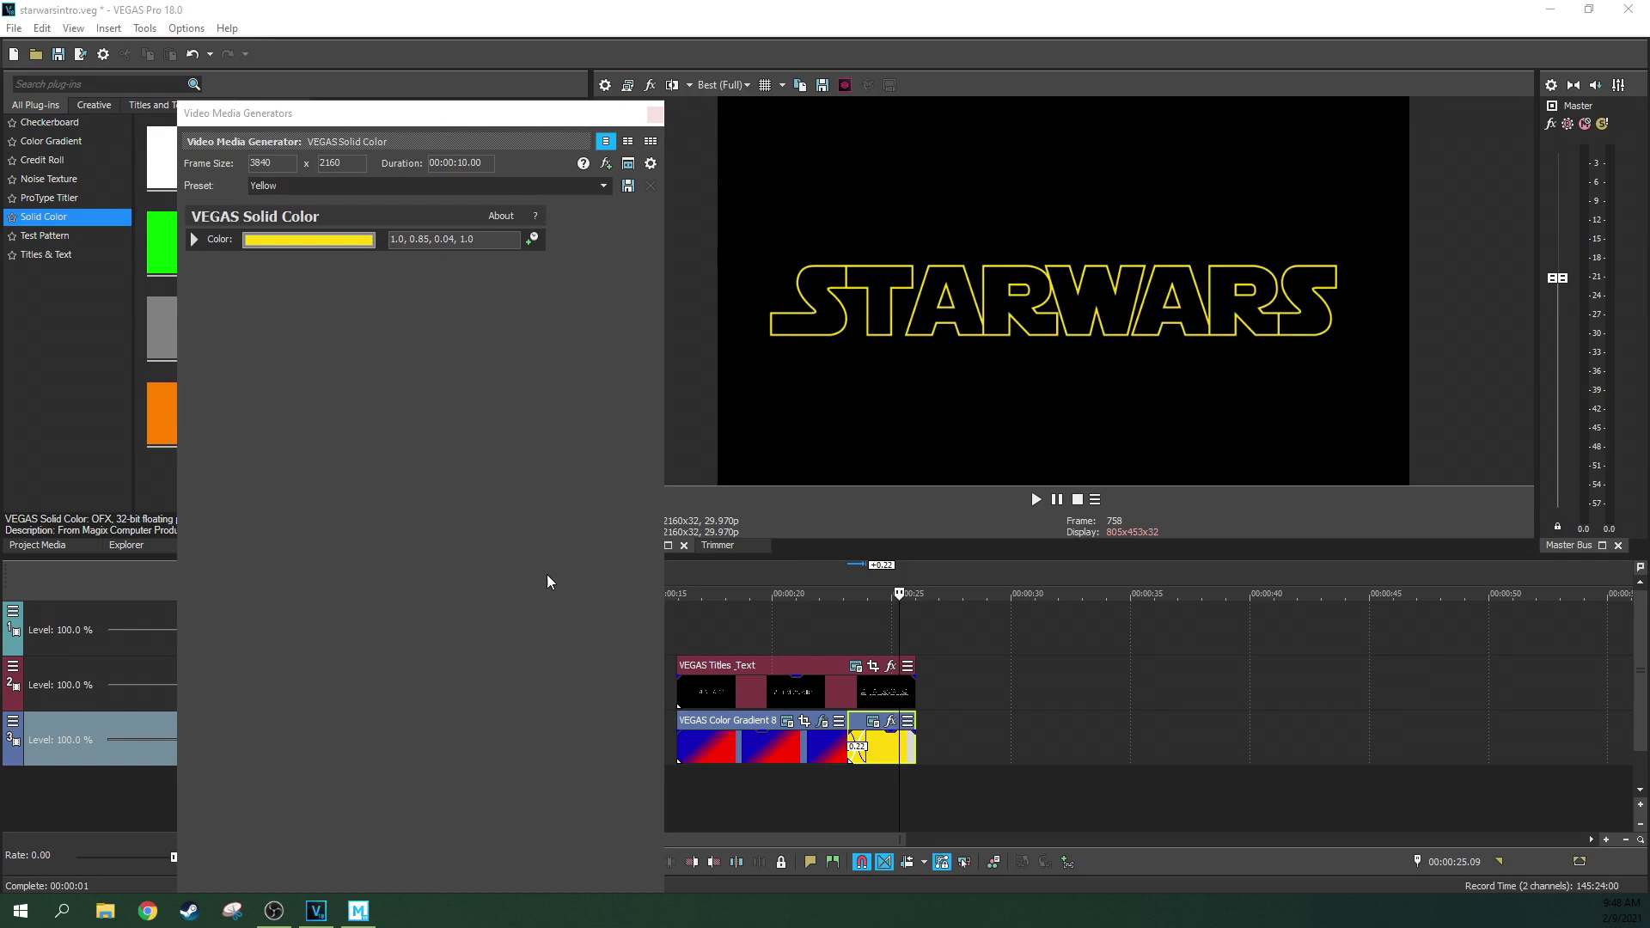
left_click(655, 114)
left_click(514, 761)
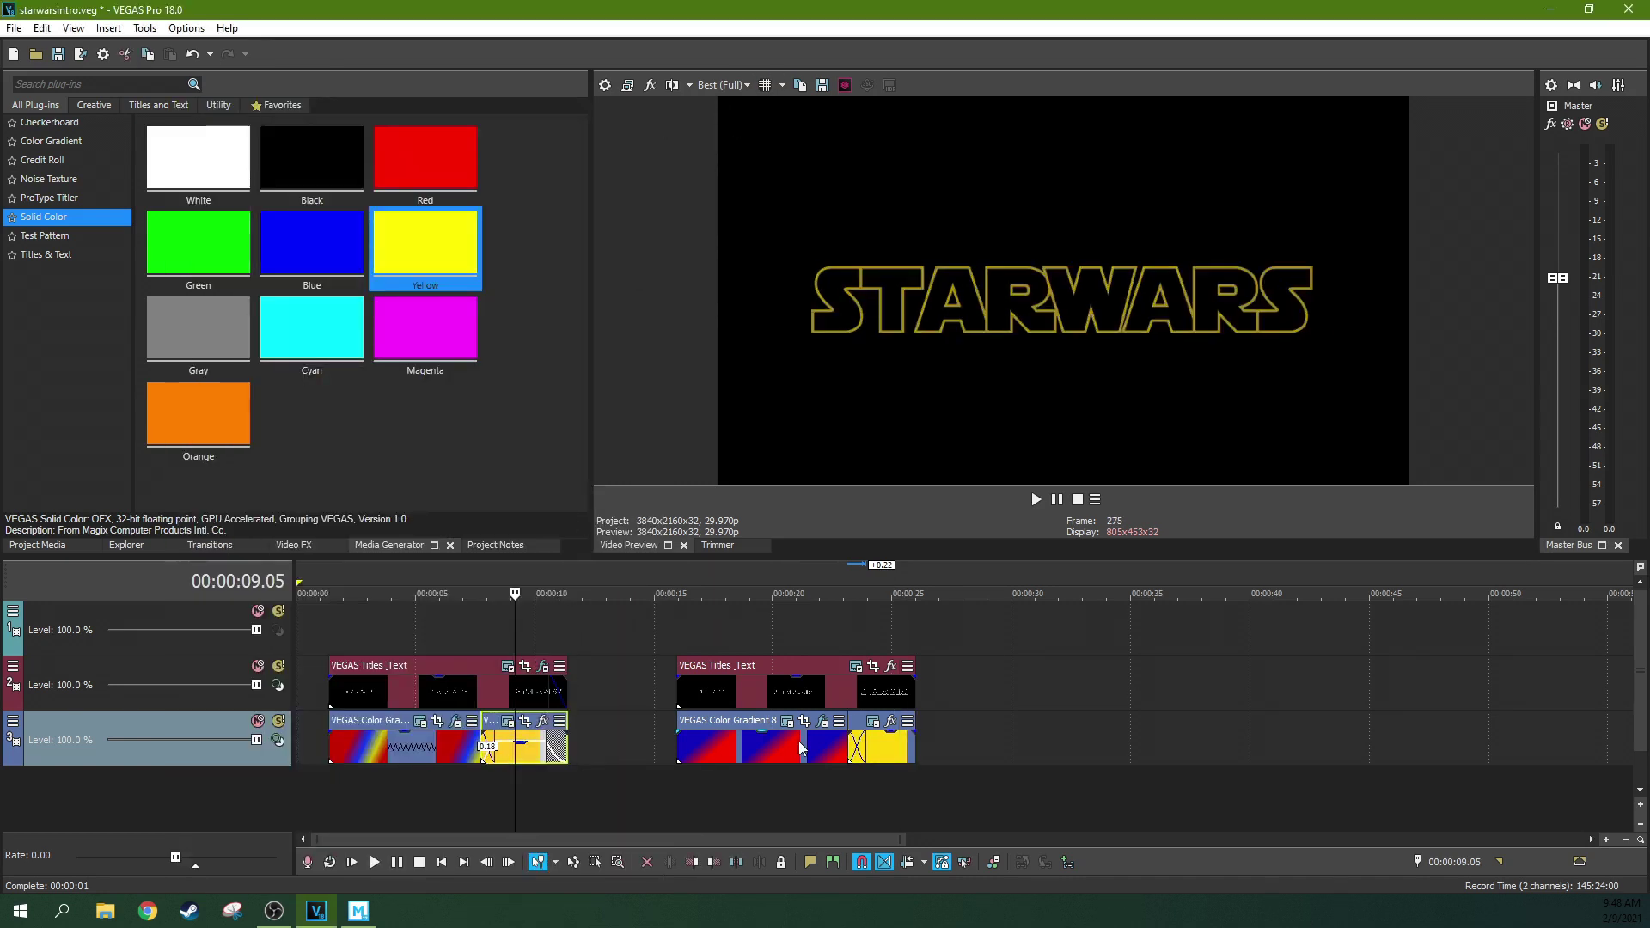
Play back the second title's crossfade from the gradient into yellow
left_click(888, 765)
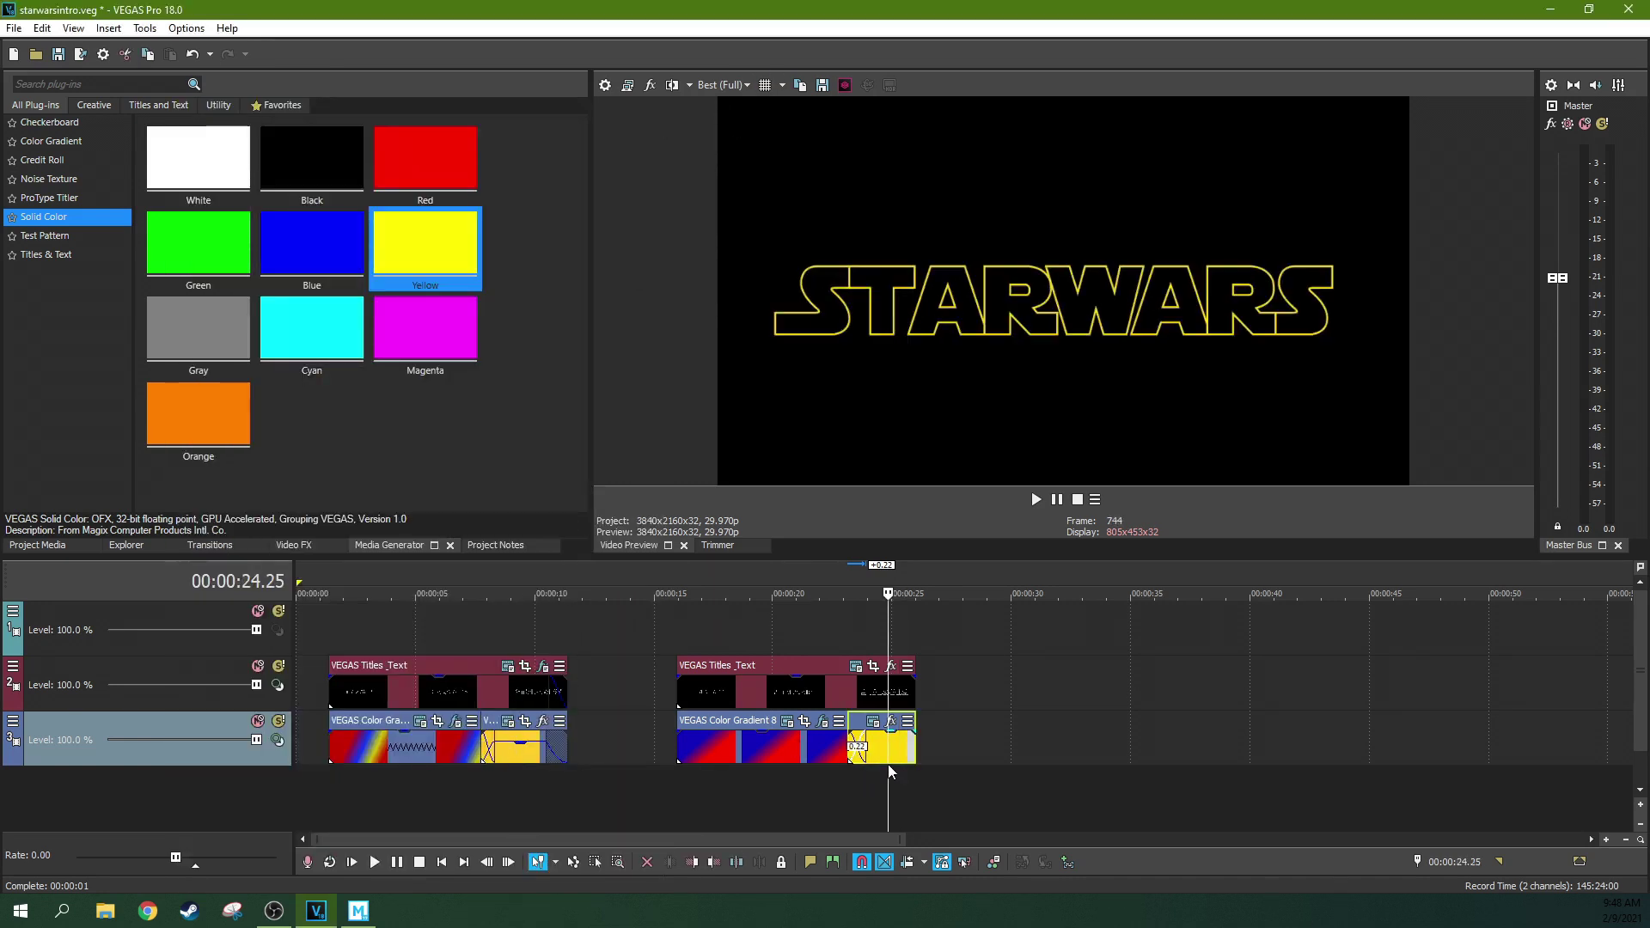
left_click(844, 642)
left_click(1037, 499)
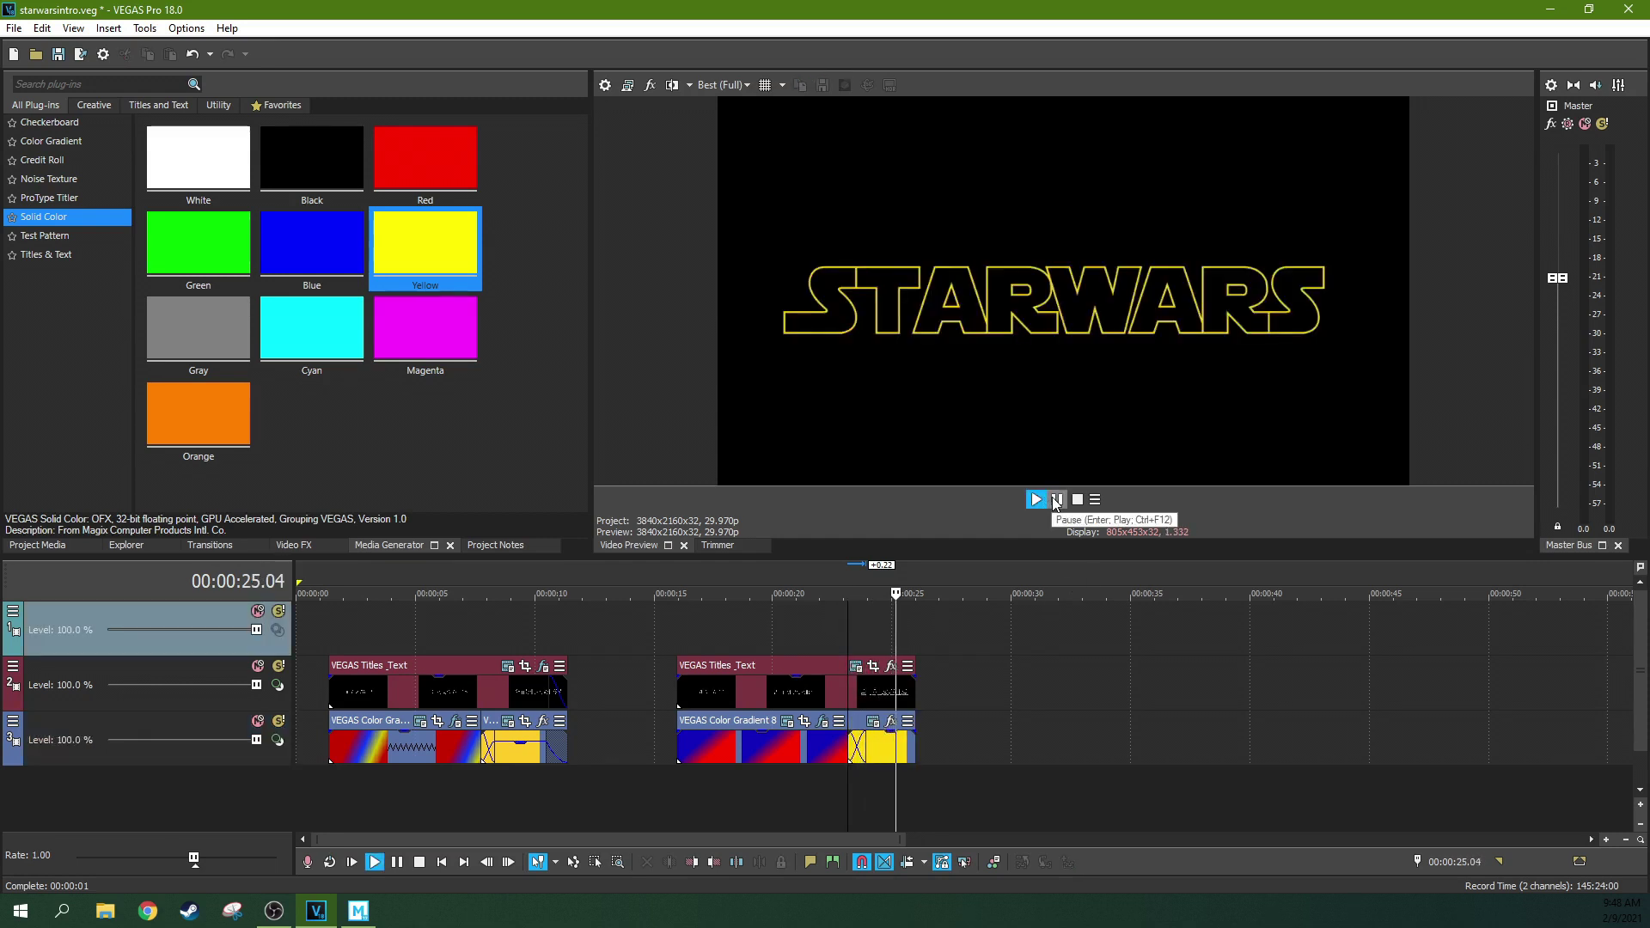
left_click(1056, 500)
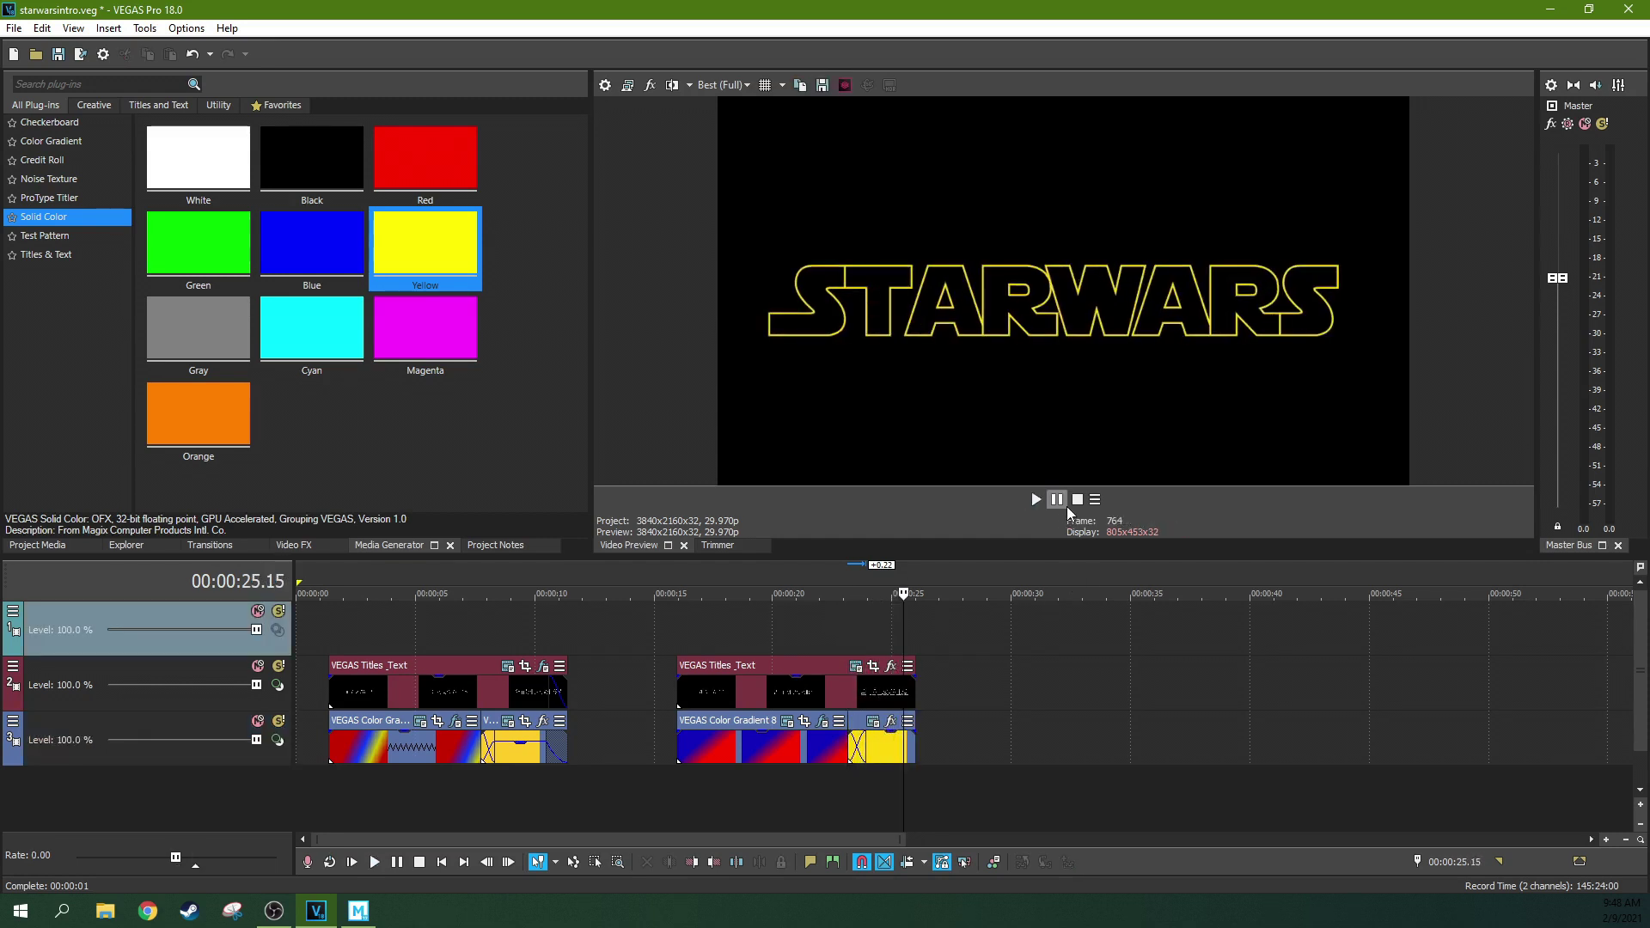
Change the crossfade into the yellow clip to a different fade curve and preview it
left_click(846, 745)
right_click(846, 745)
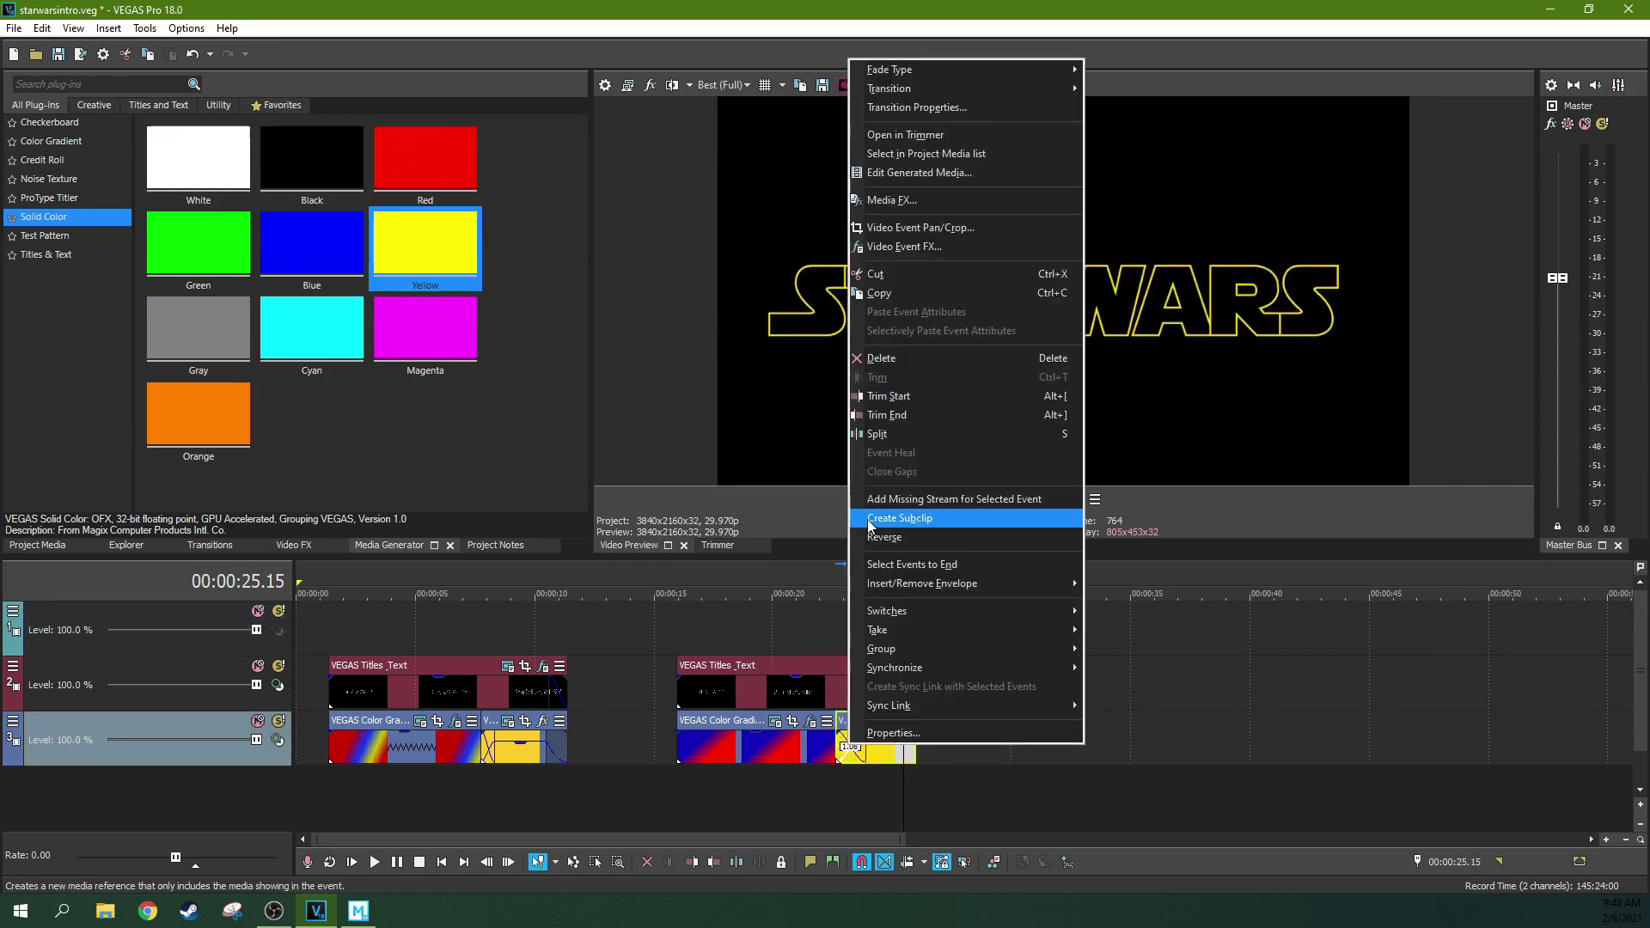
mouse_move(934, 76)
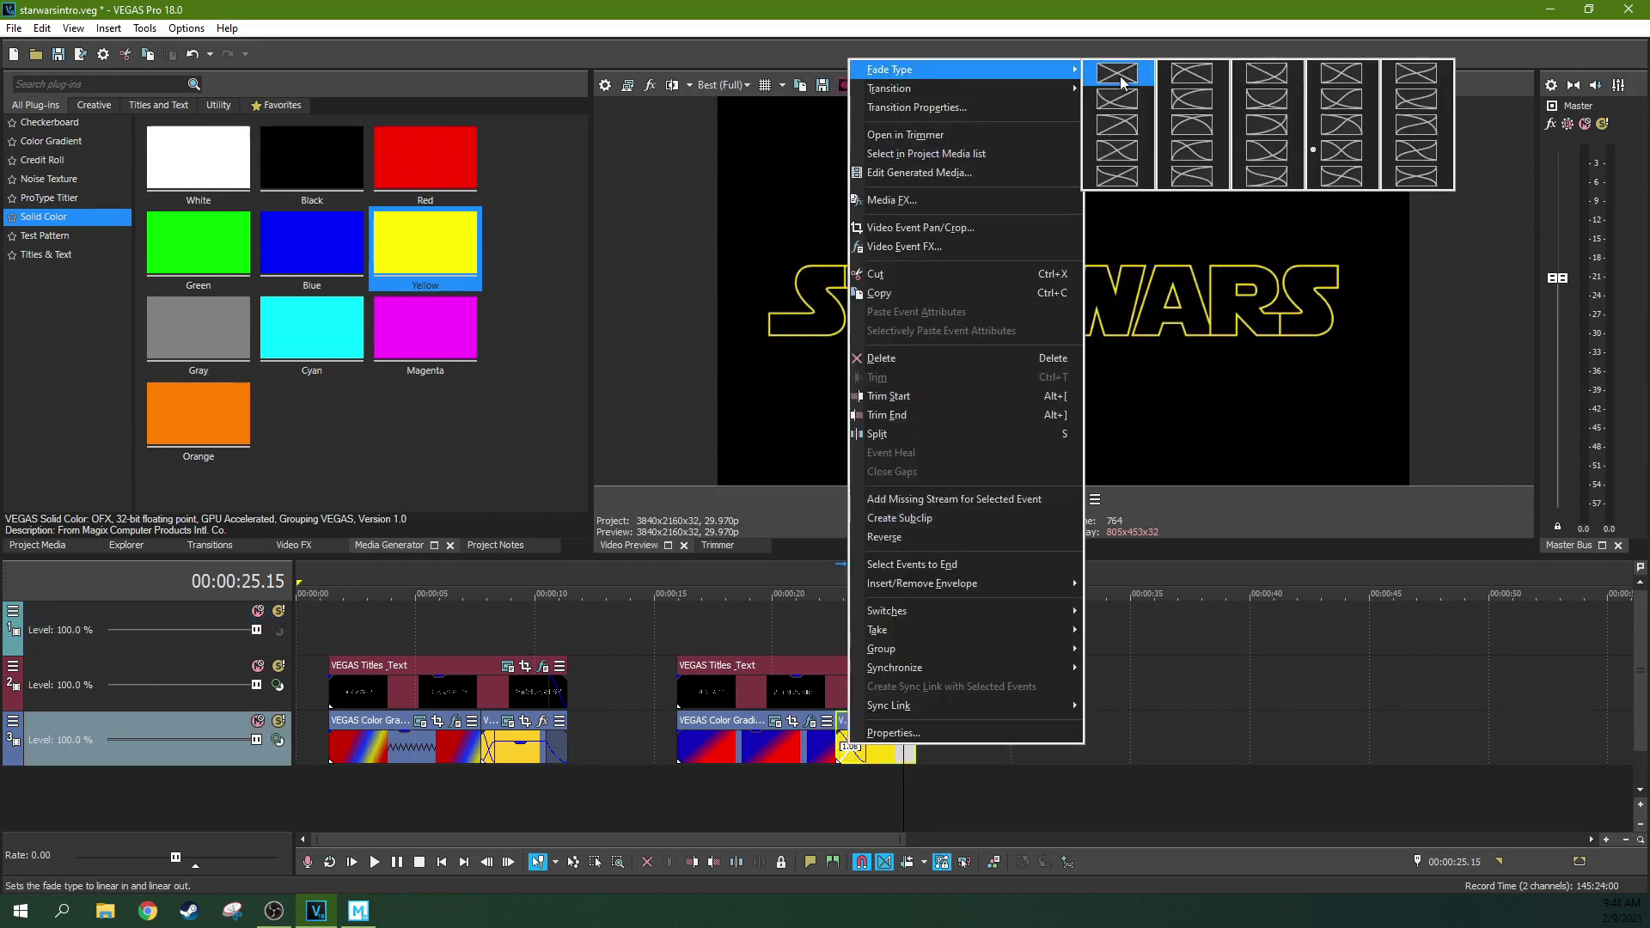
left_click(1285, 178)
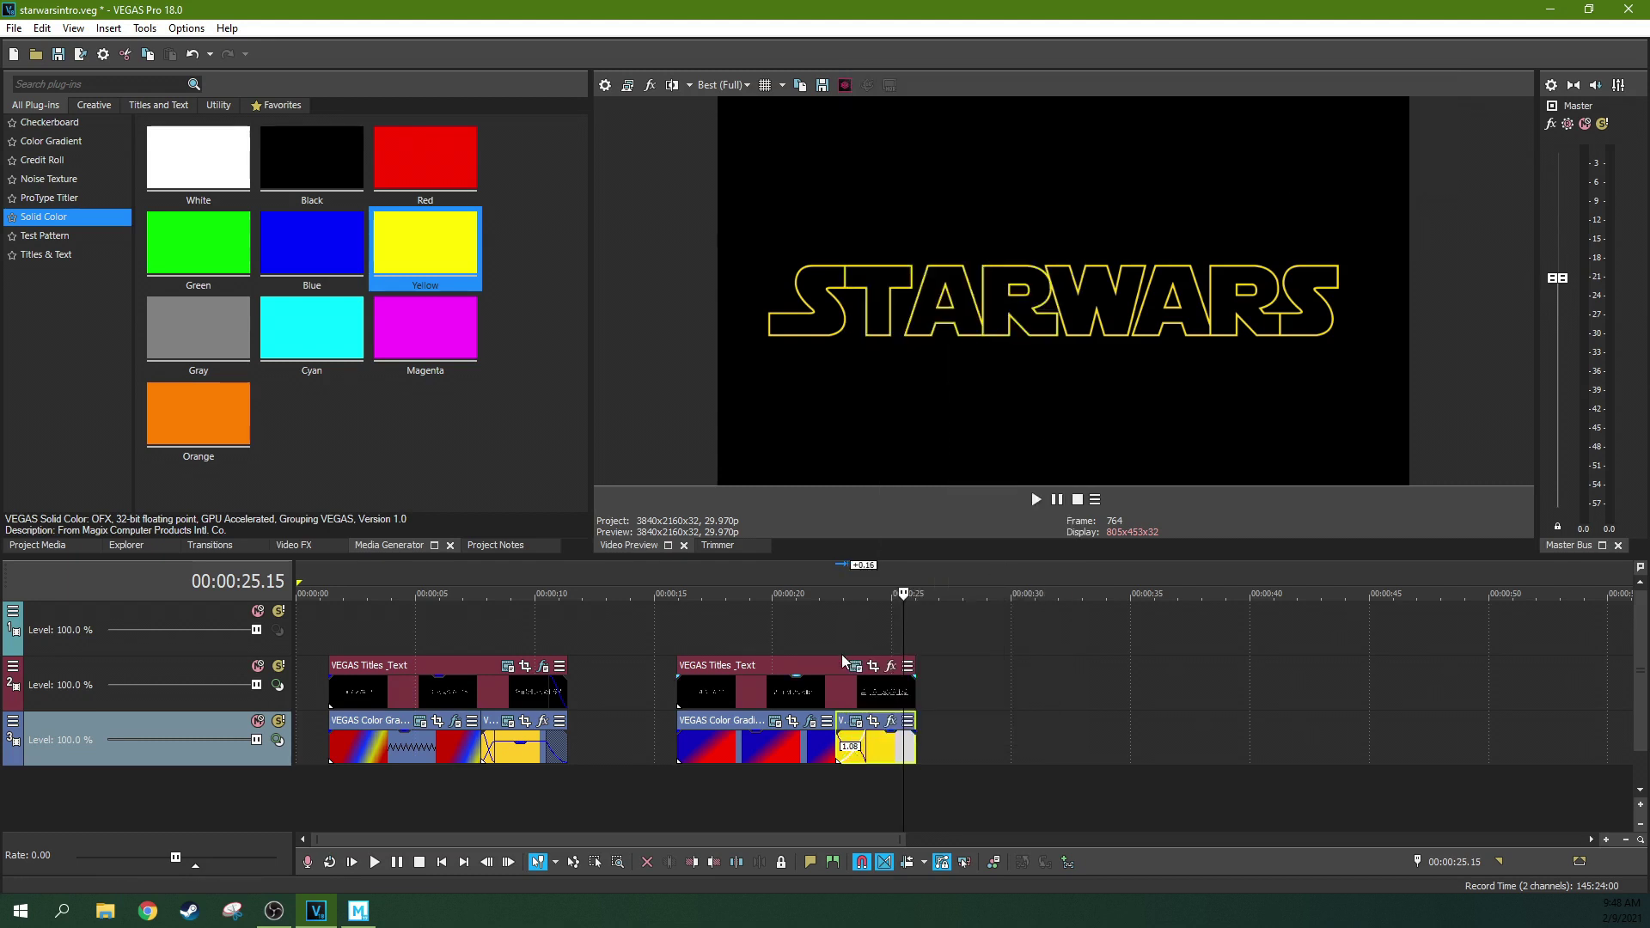
left_click(840, 641)
left_click(1037, 499)
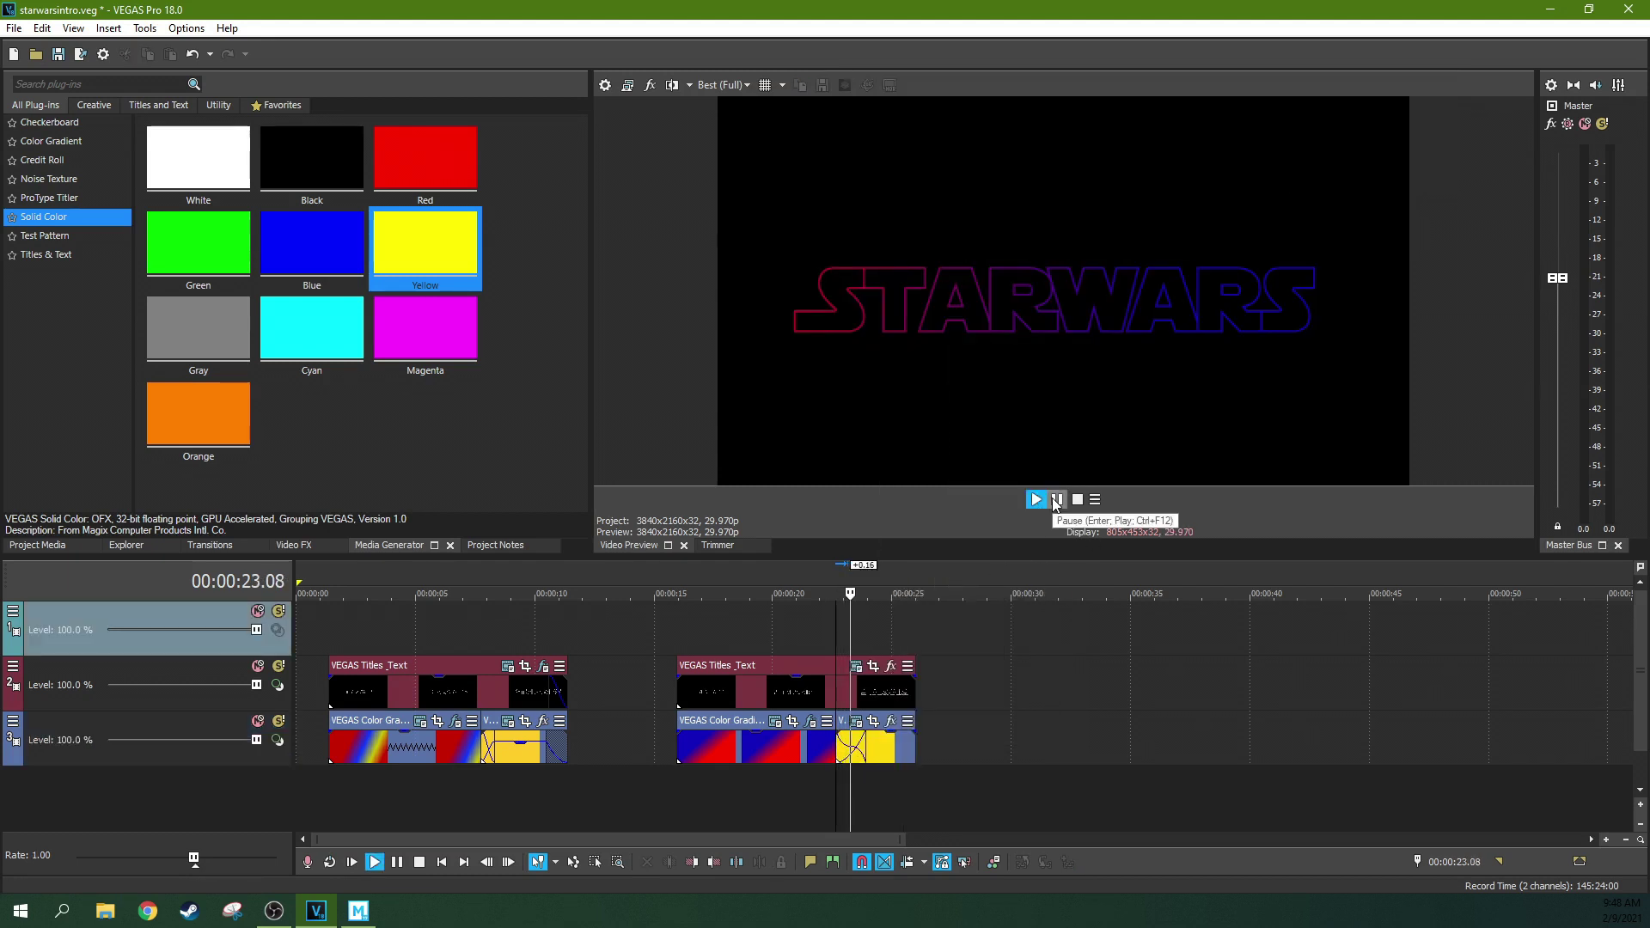
left_click(1056, 499)
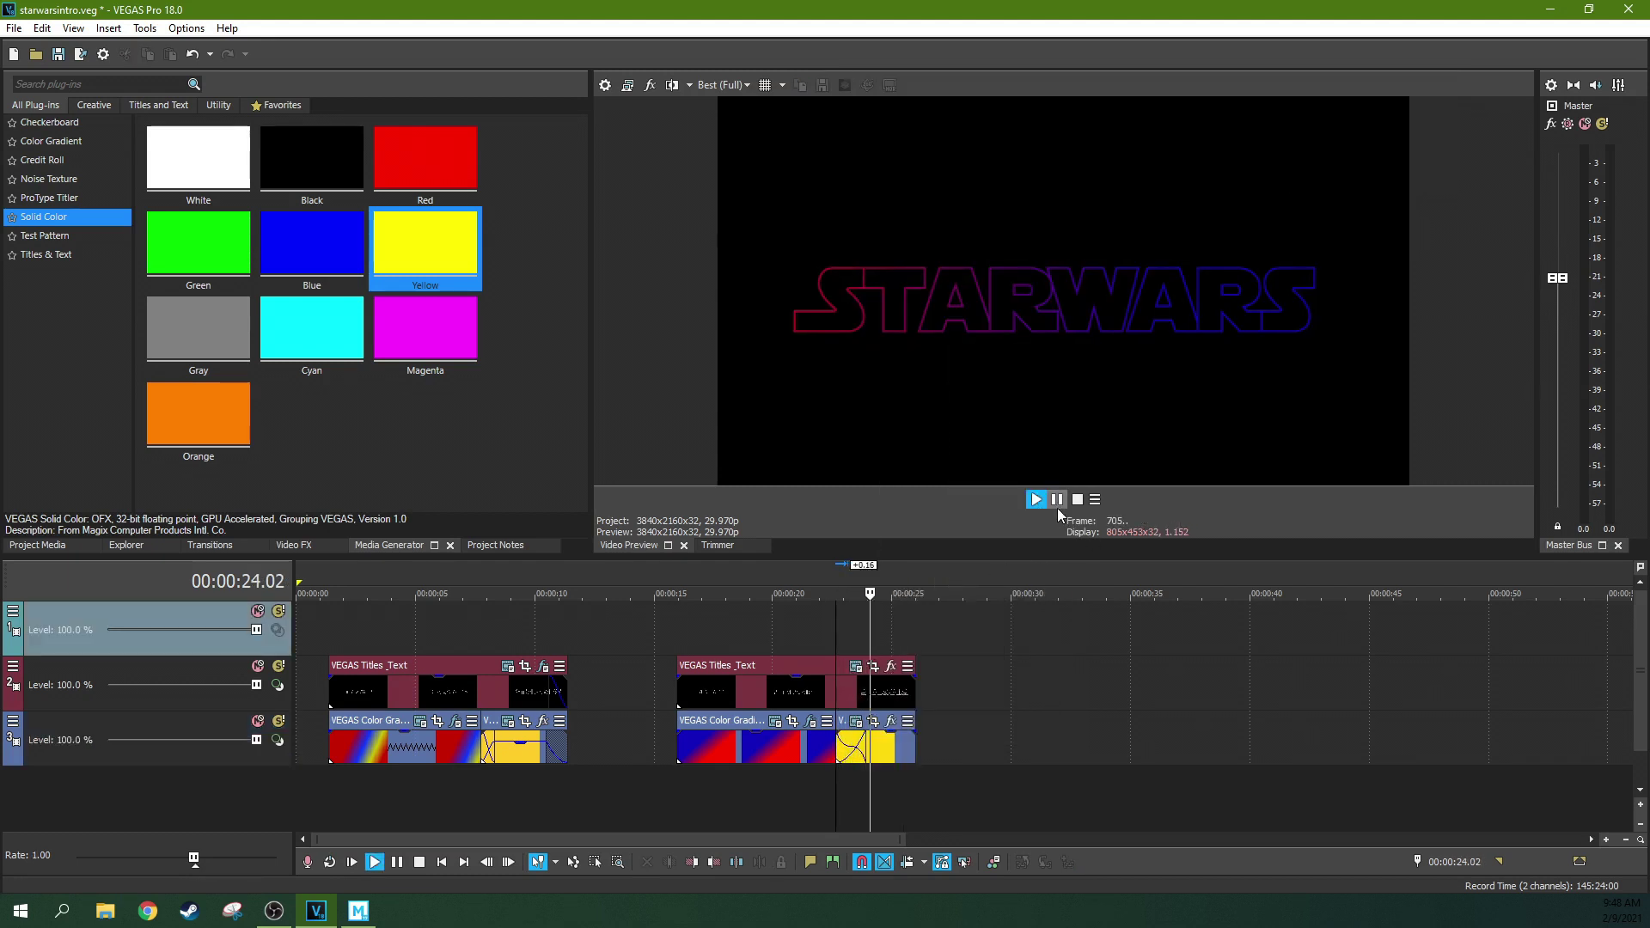
Step frame by frame from 00:00:23.00 through the crossfade until STARWARS turns fully yellow
left_click(843, 637)
key("Left")
key("Left")
key("Left")
key("Left")
key("Left")
key("Left")
key("Left")
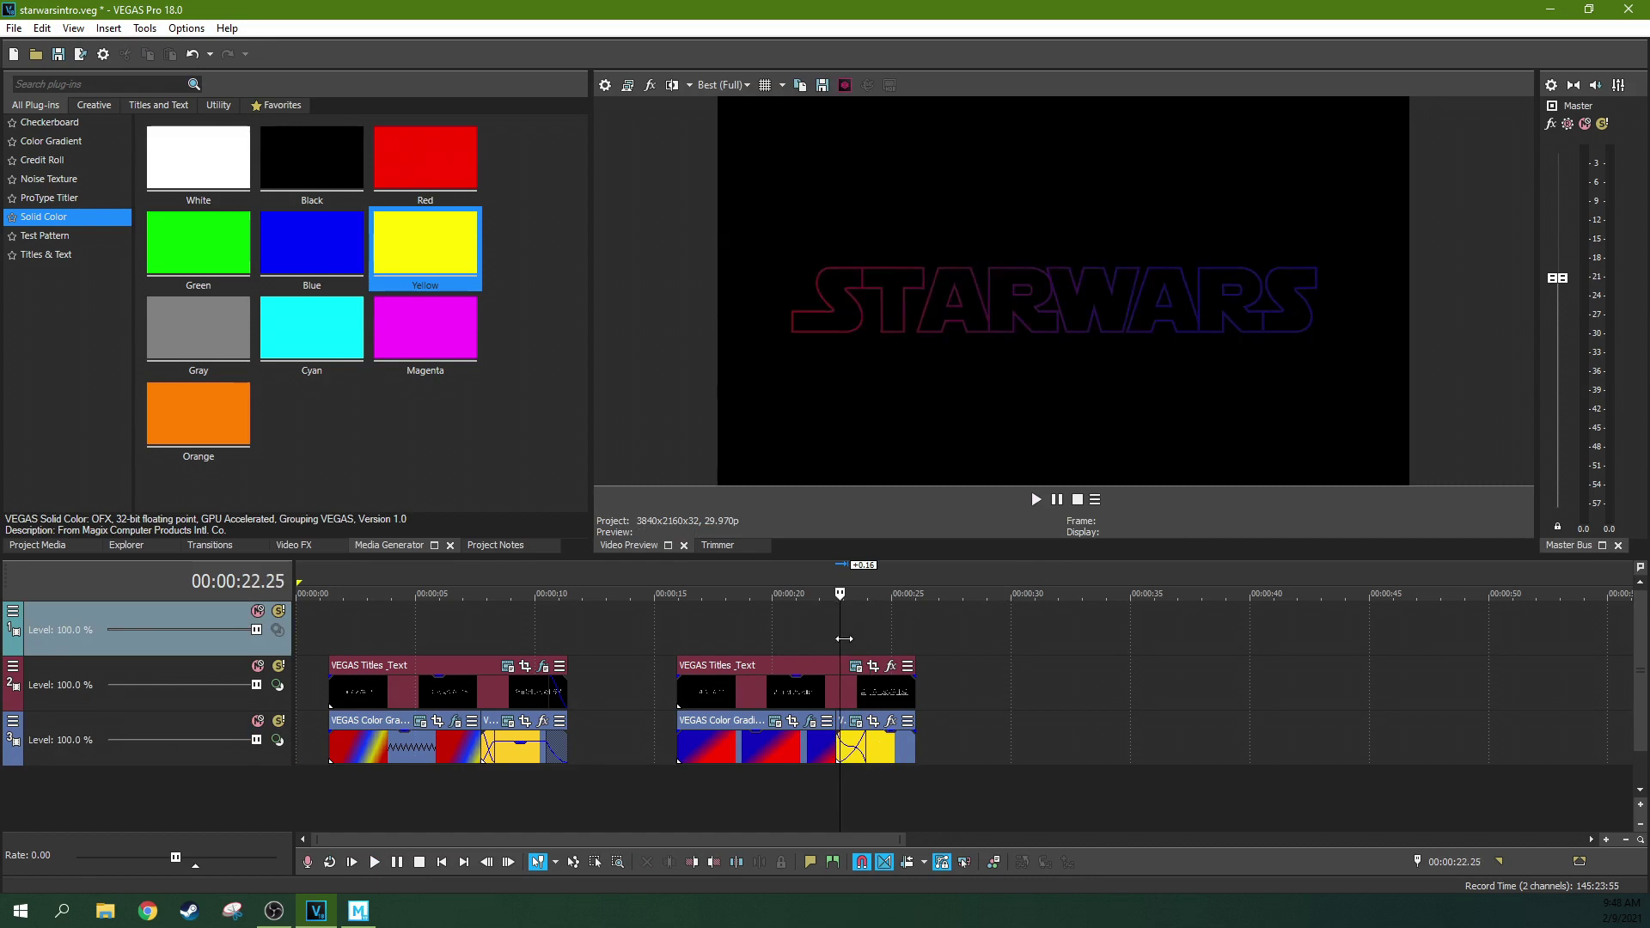
key("Right")
key("Right")
key("Right")
key("Right")
key("Right")
key("Right")
key("Right")
key("Right")
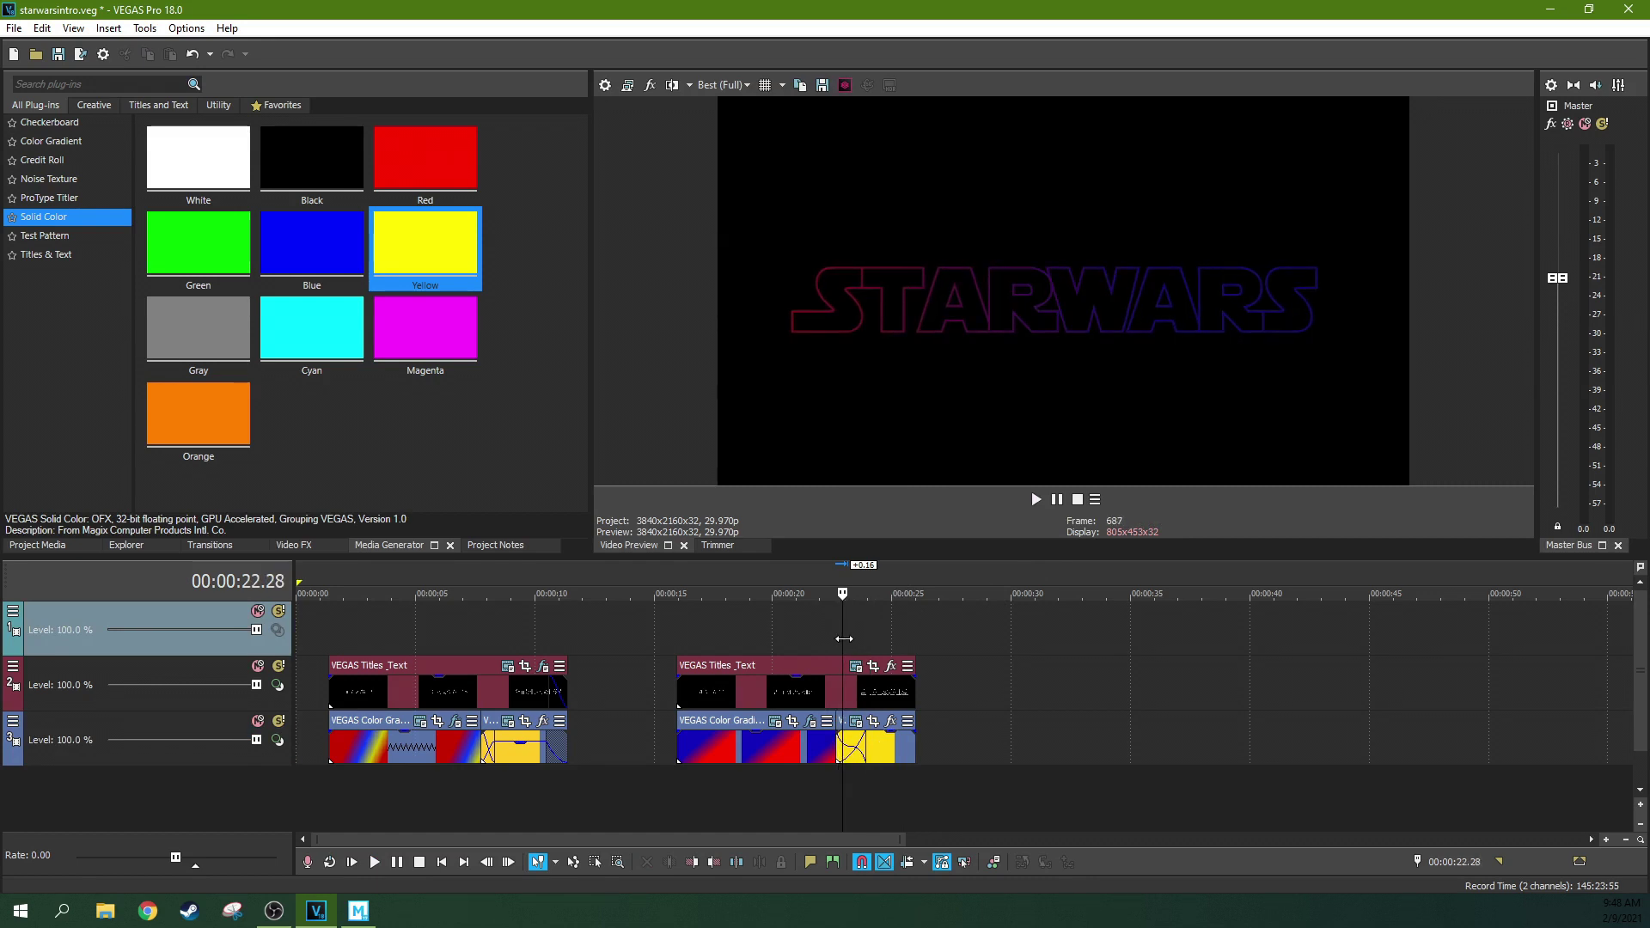
key("Right")
key("Right")
key("Right")
key("Right")
key("Right")
key("Right")
key("Right")
key("Right")
key("Right")
key("Right")
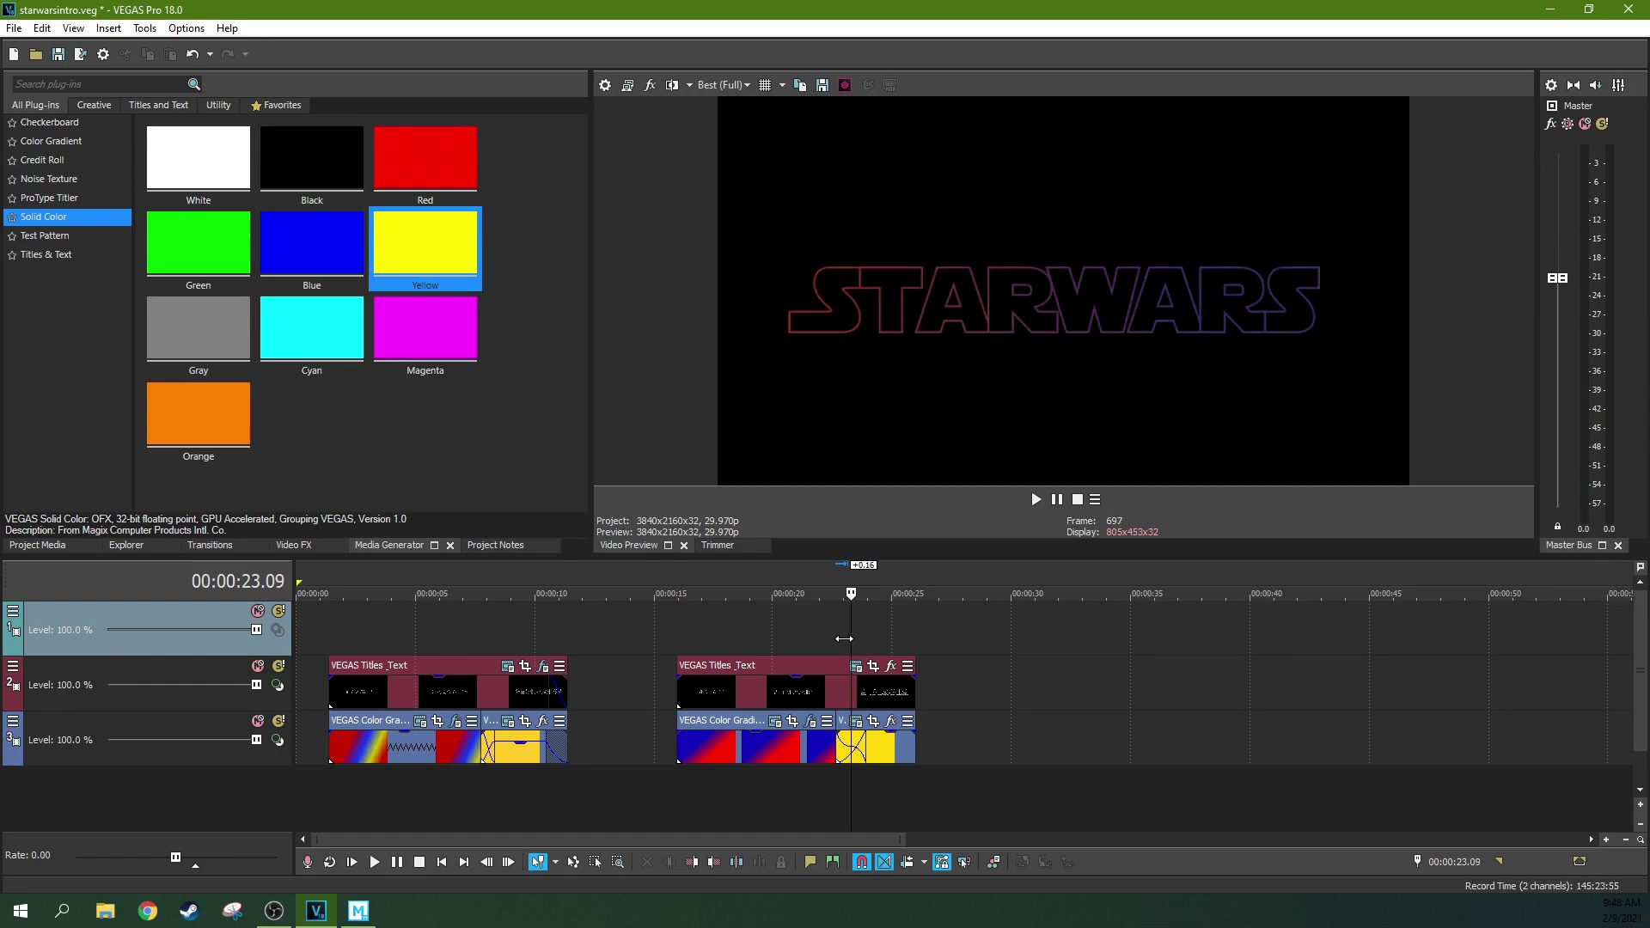
key("Right")
key("Right")
key("Right")
key("Right")
key("Right")
key("Right")
key("Right")
key("Right")
key("Right")
key("Right")
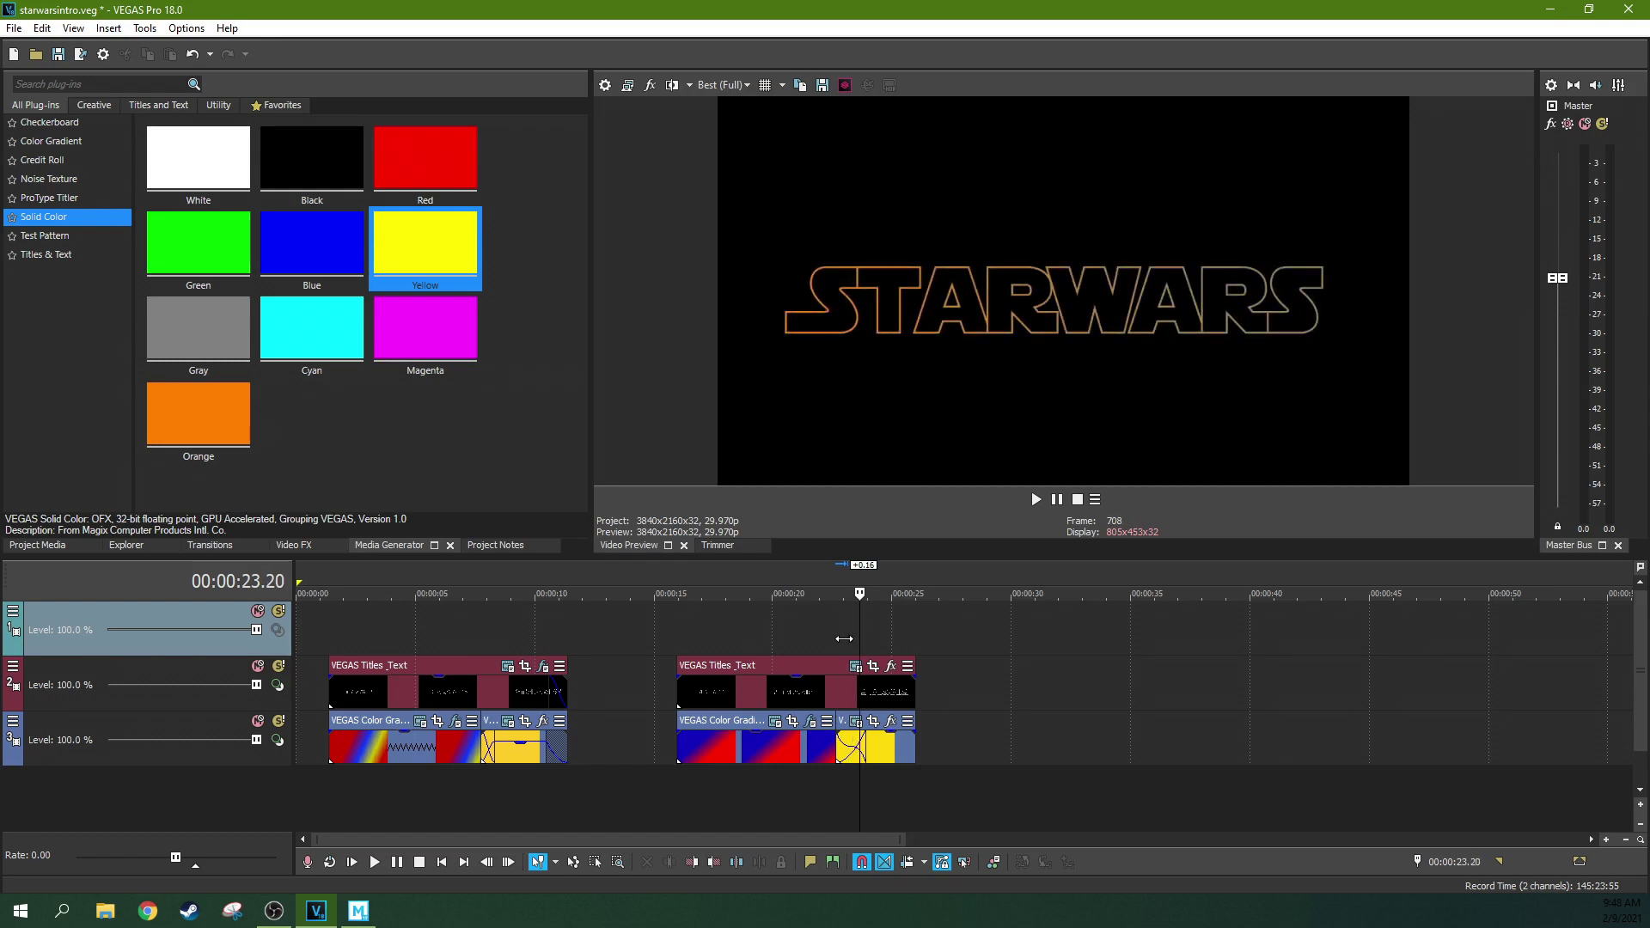
key("Right")
key("Right")
key("Right")
key("Right")
key("Right")
key("Right")
key("Right")
key("Right")
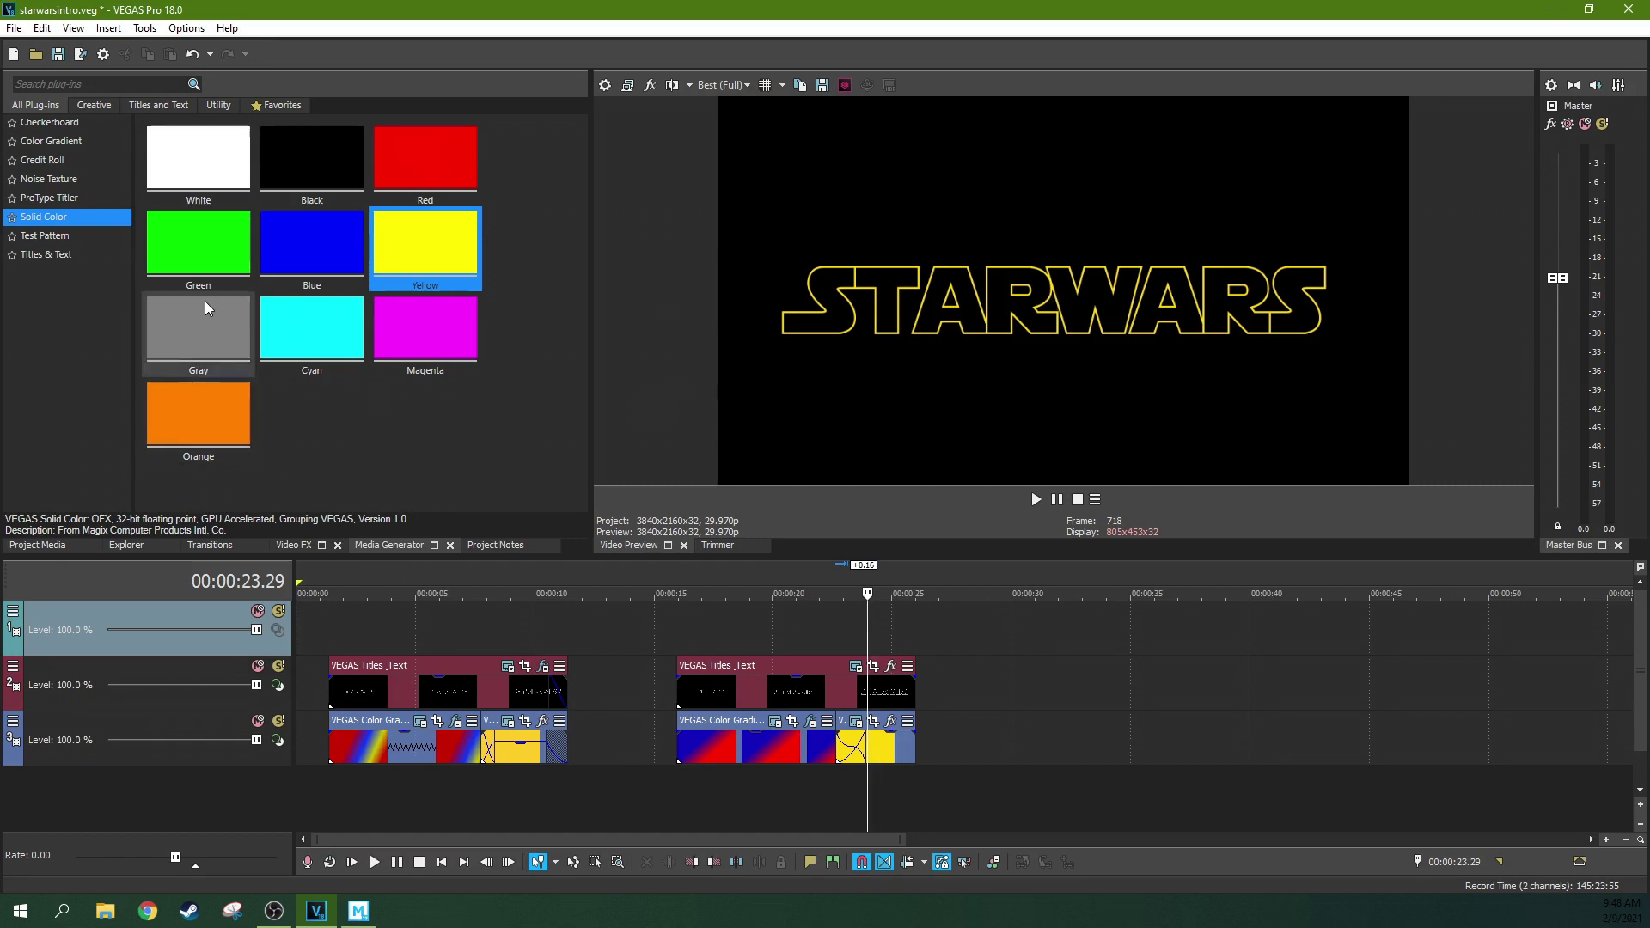
left_click(291, 548)
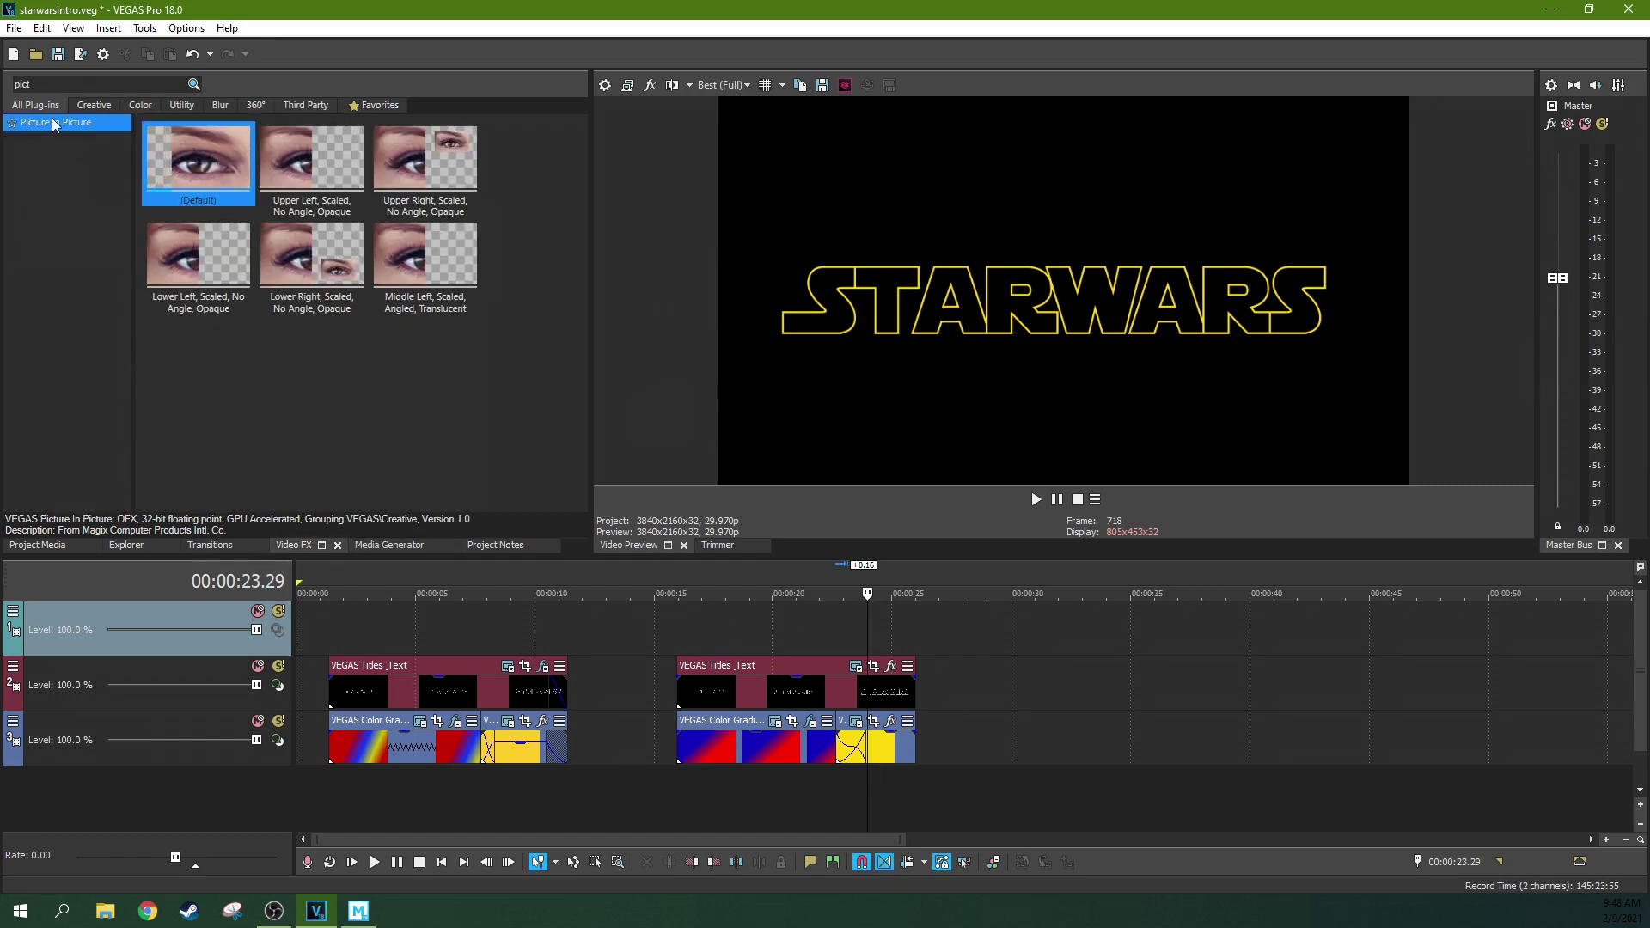
Search 'gau' in Video FX and apply Gaussian Blur (Default) to the second STARWARS title
key("BackSpace")
key("BackSpace")
key("BackSpace")
key("BackSpace")
type("gau")
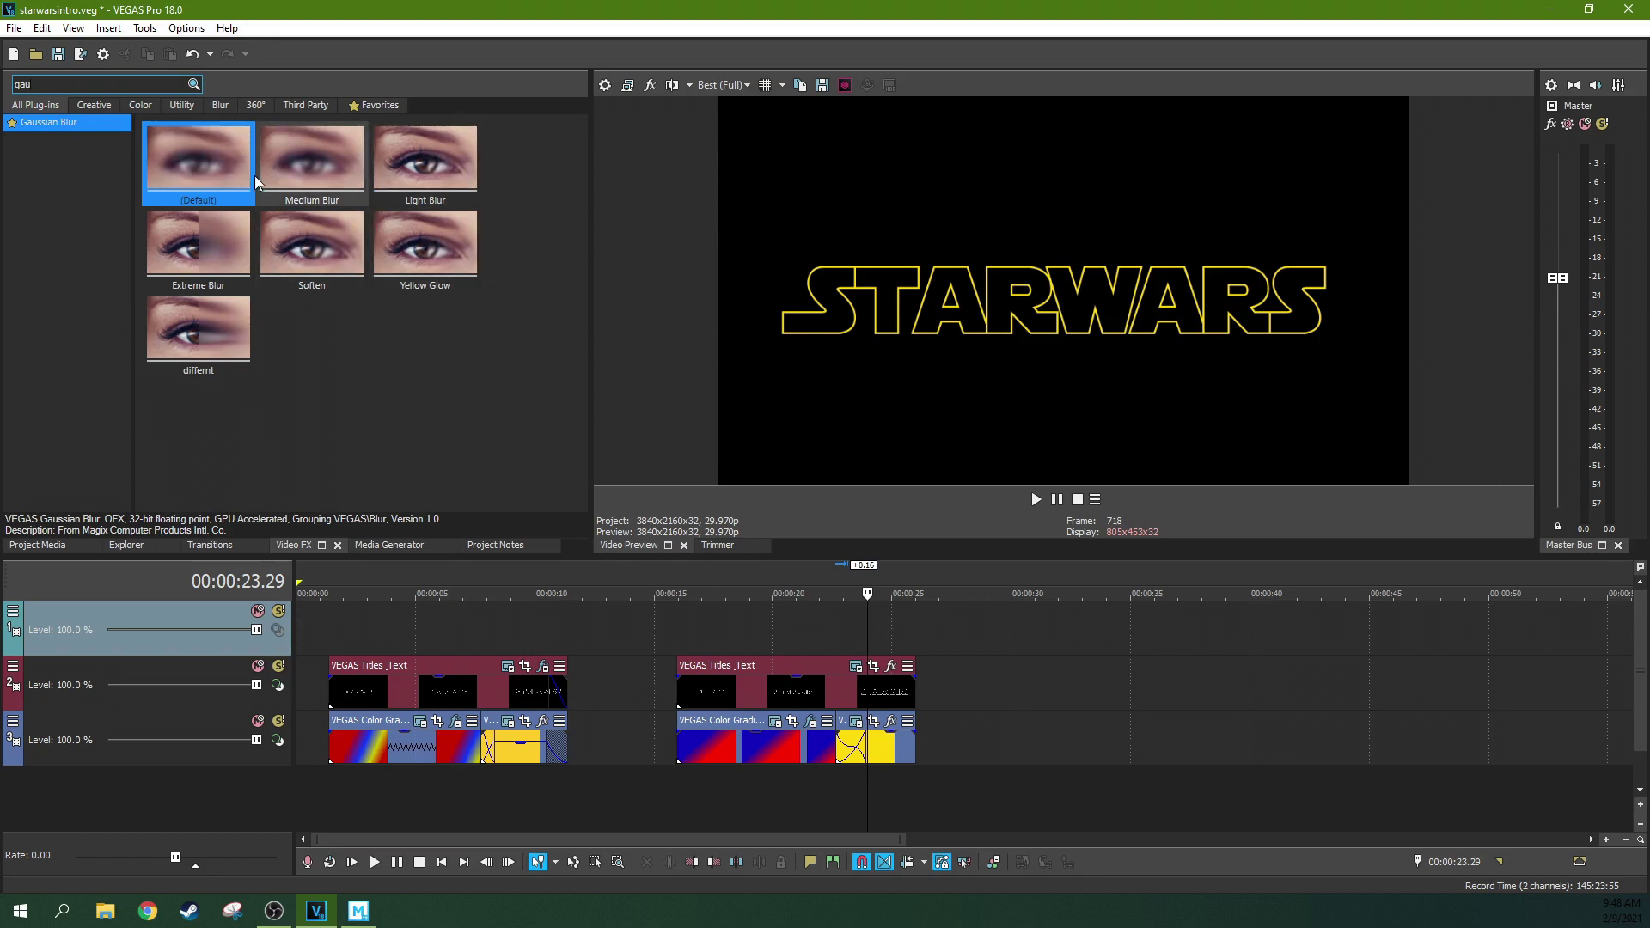
left_click_drag(227, 171, 735, 687)
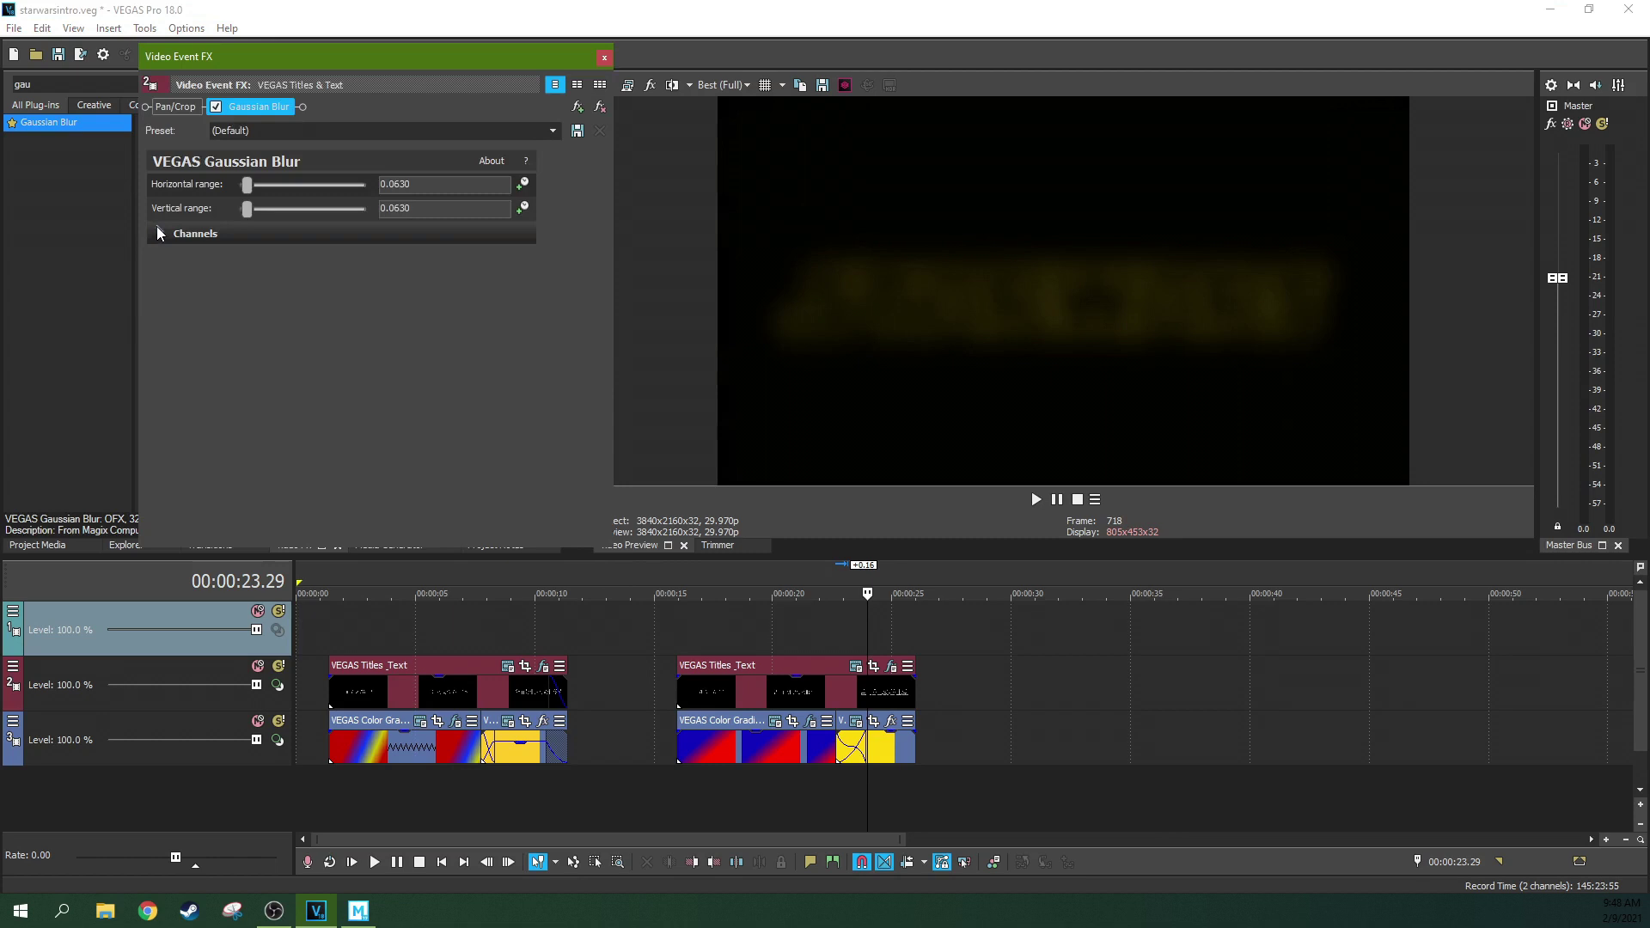
Show the blur's keyframe lanes, set horizontal and vertical range to 0.0400, and sync the cursor to the timeline
left_click(523, 184)
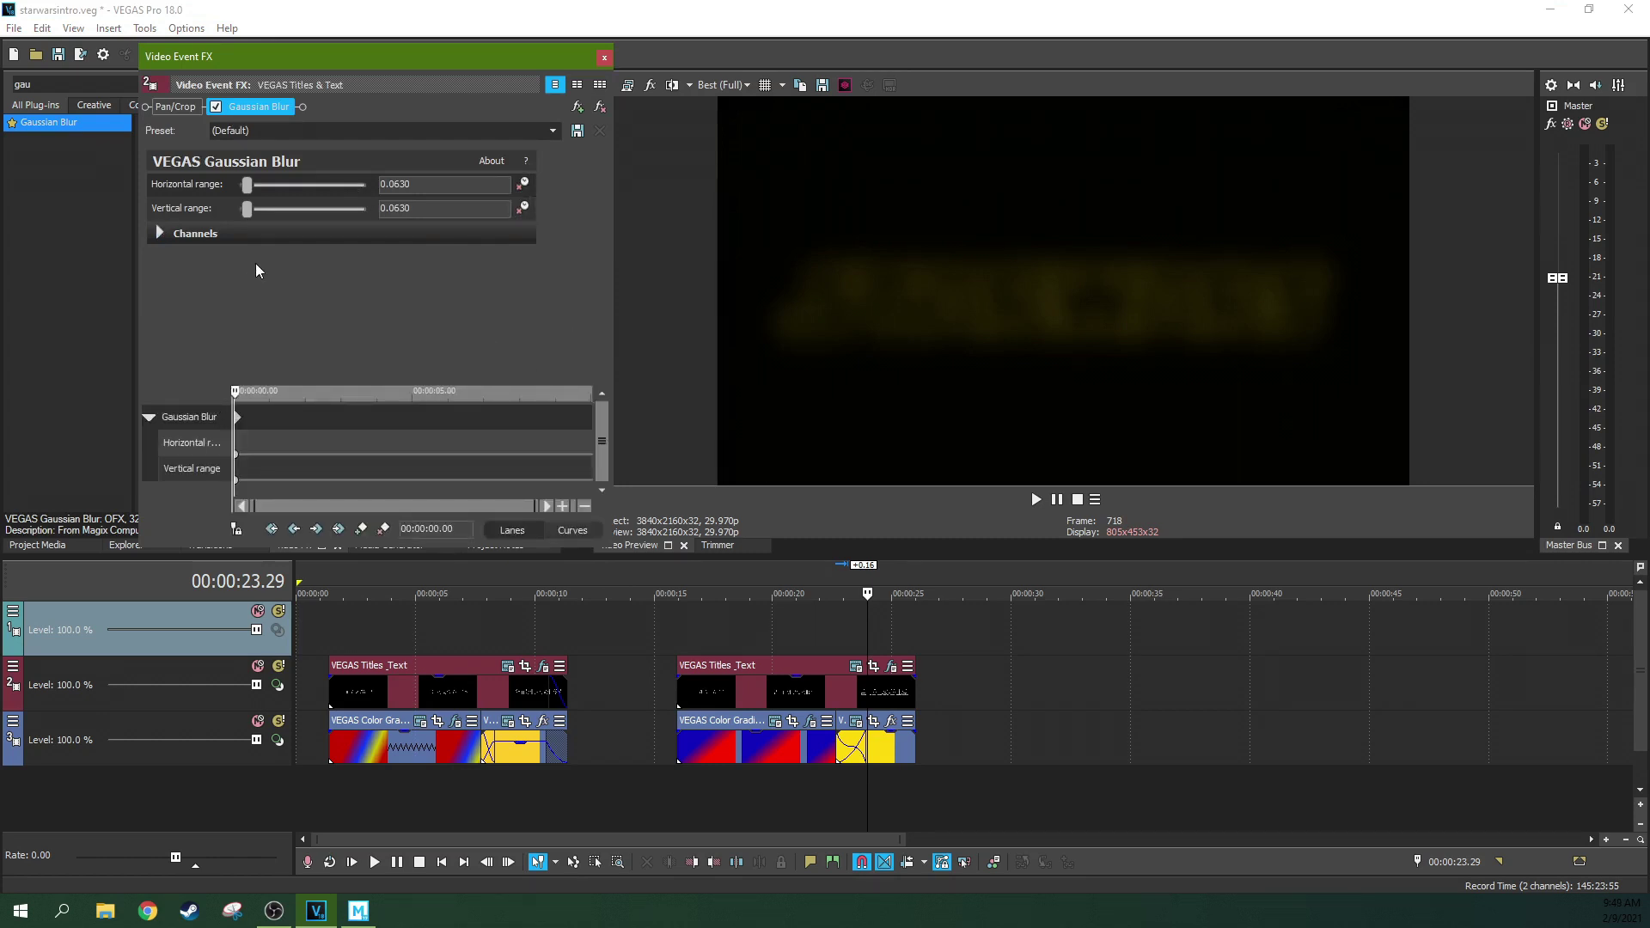
mouse_move(246, 215)
left_mouse_down()
mouse_move(225, 215)
mouse_move(236, 187)
mouse_move(249, 204)
left_mouse_up()
left_click(244, 207)
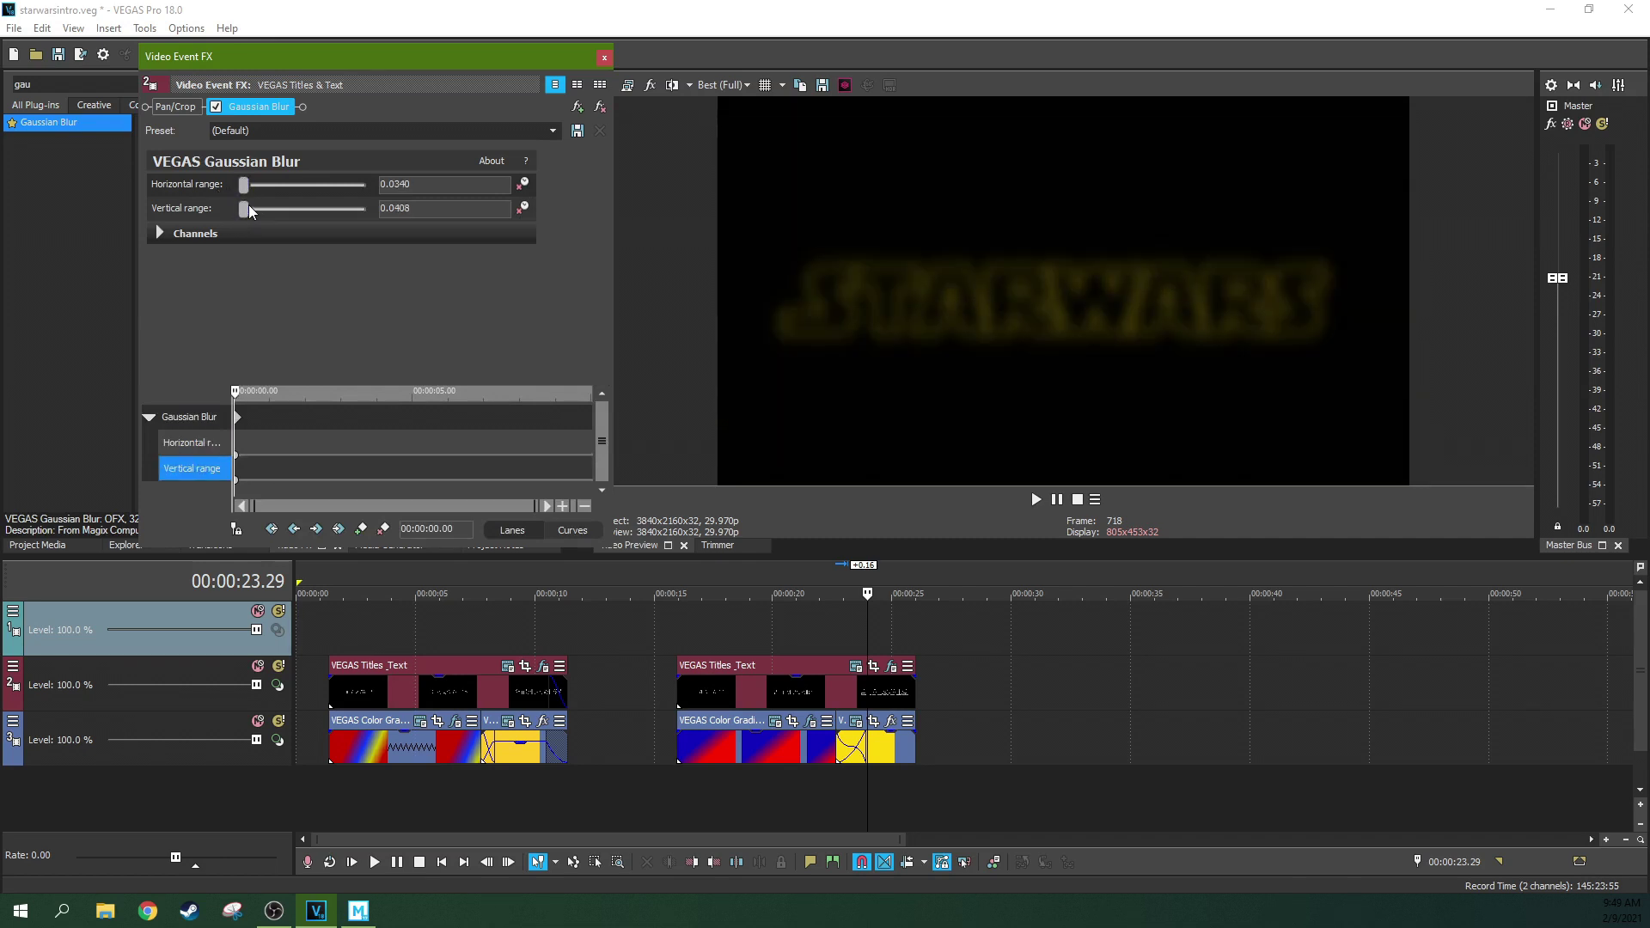
left_click(439, 185)
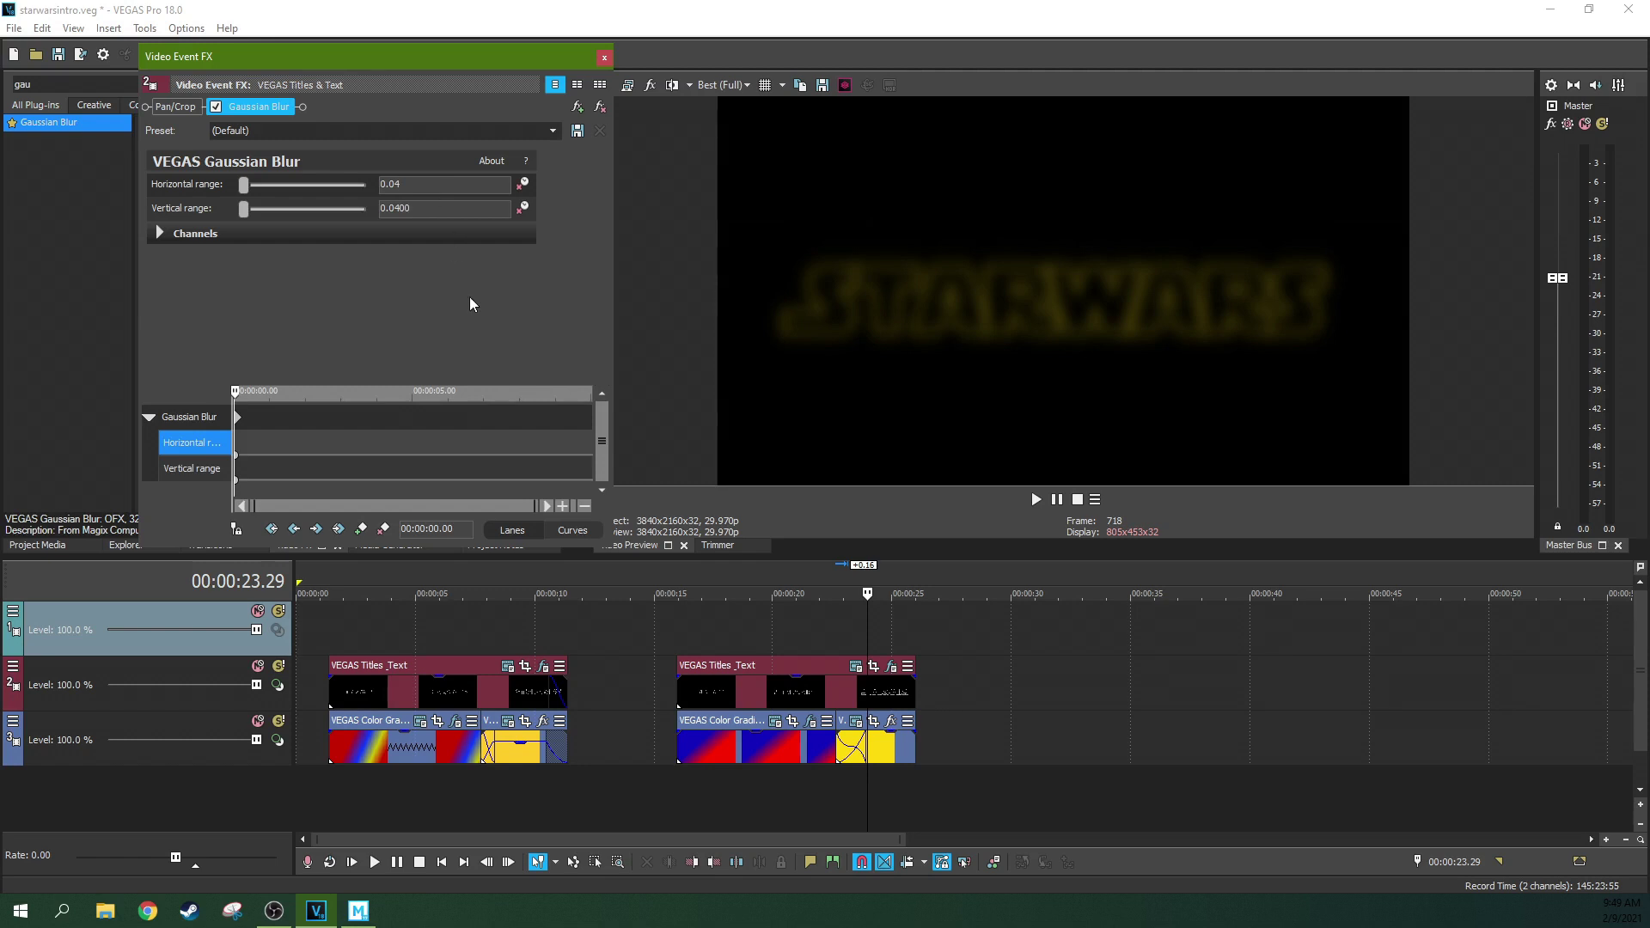
type("0.04")
key("Return")
left_click(236, 528)
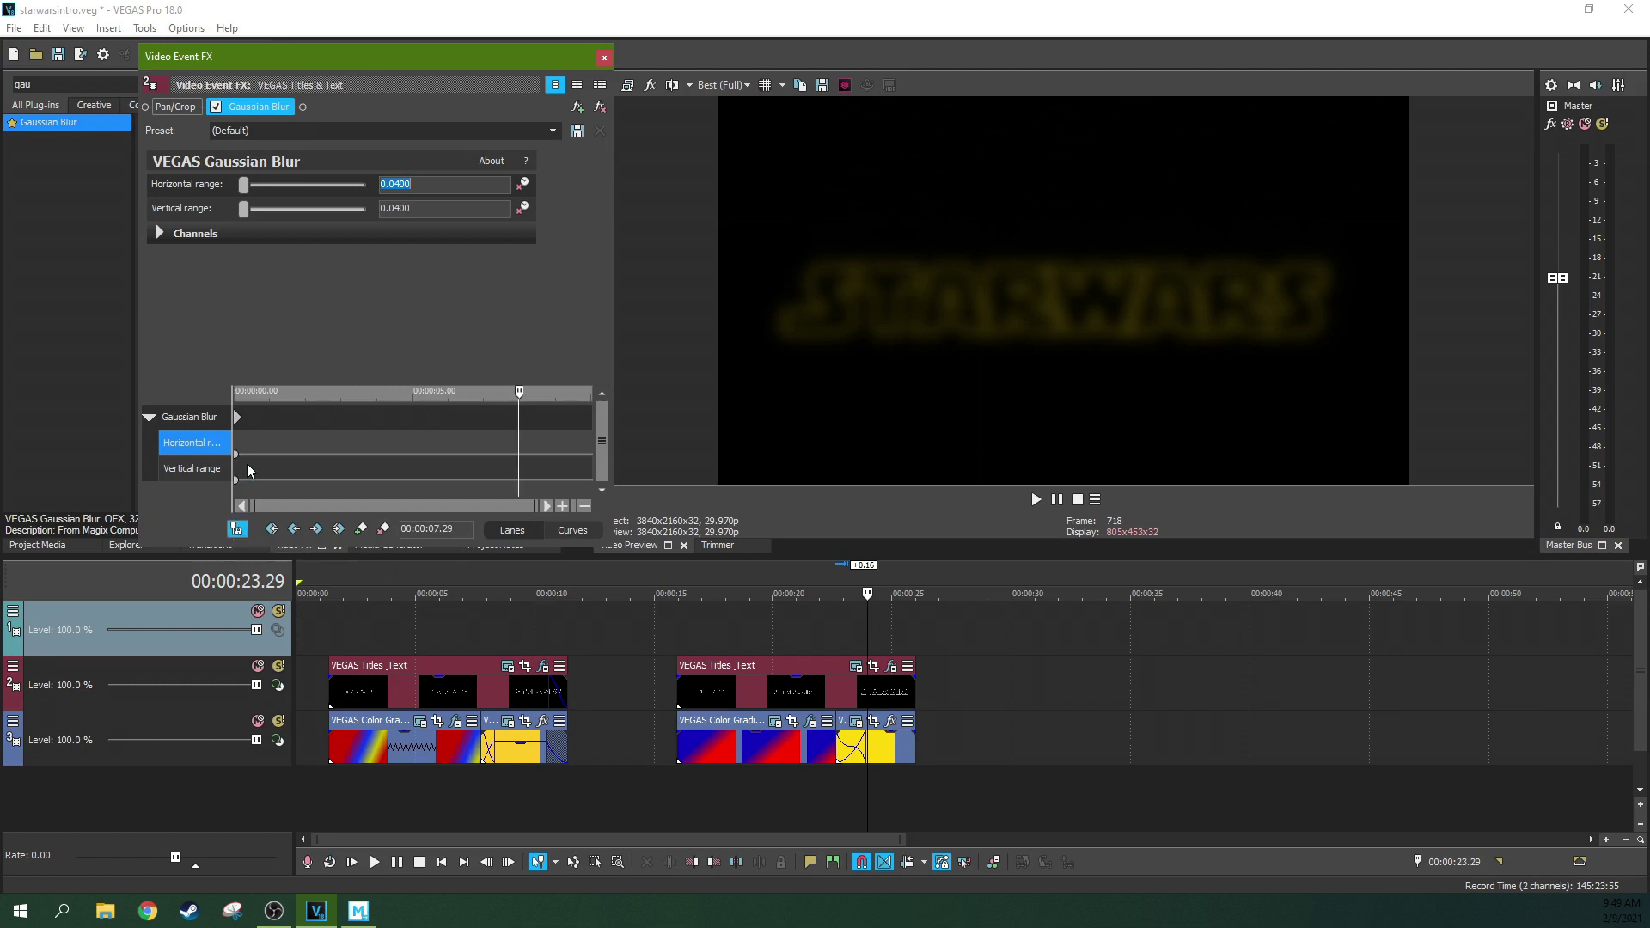
Move the effect playhead to the clip start and set a horizontal blur range of 0.0040
left_click(254, 420)
left_click_drag(521, 392, 295, 420)
left_click(505, 421)
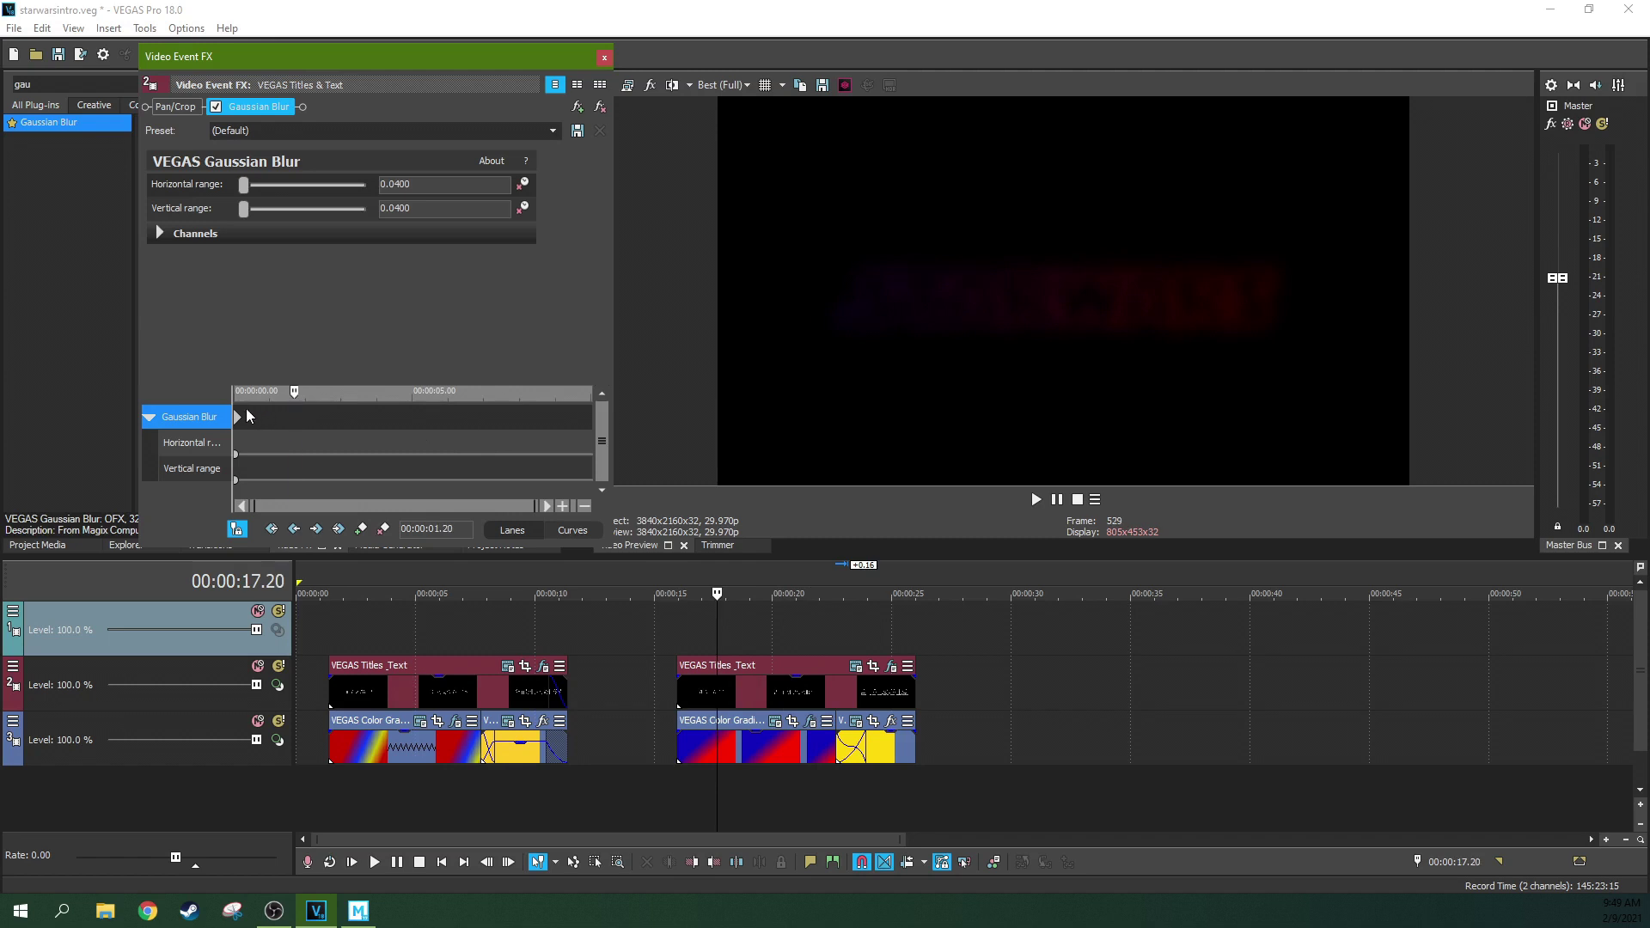
left_click_drag(296, 434, 260, 434)
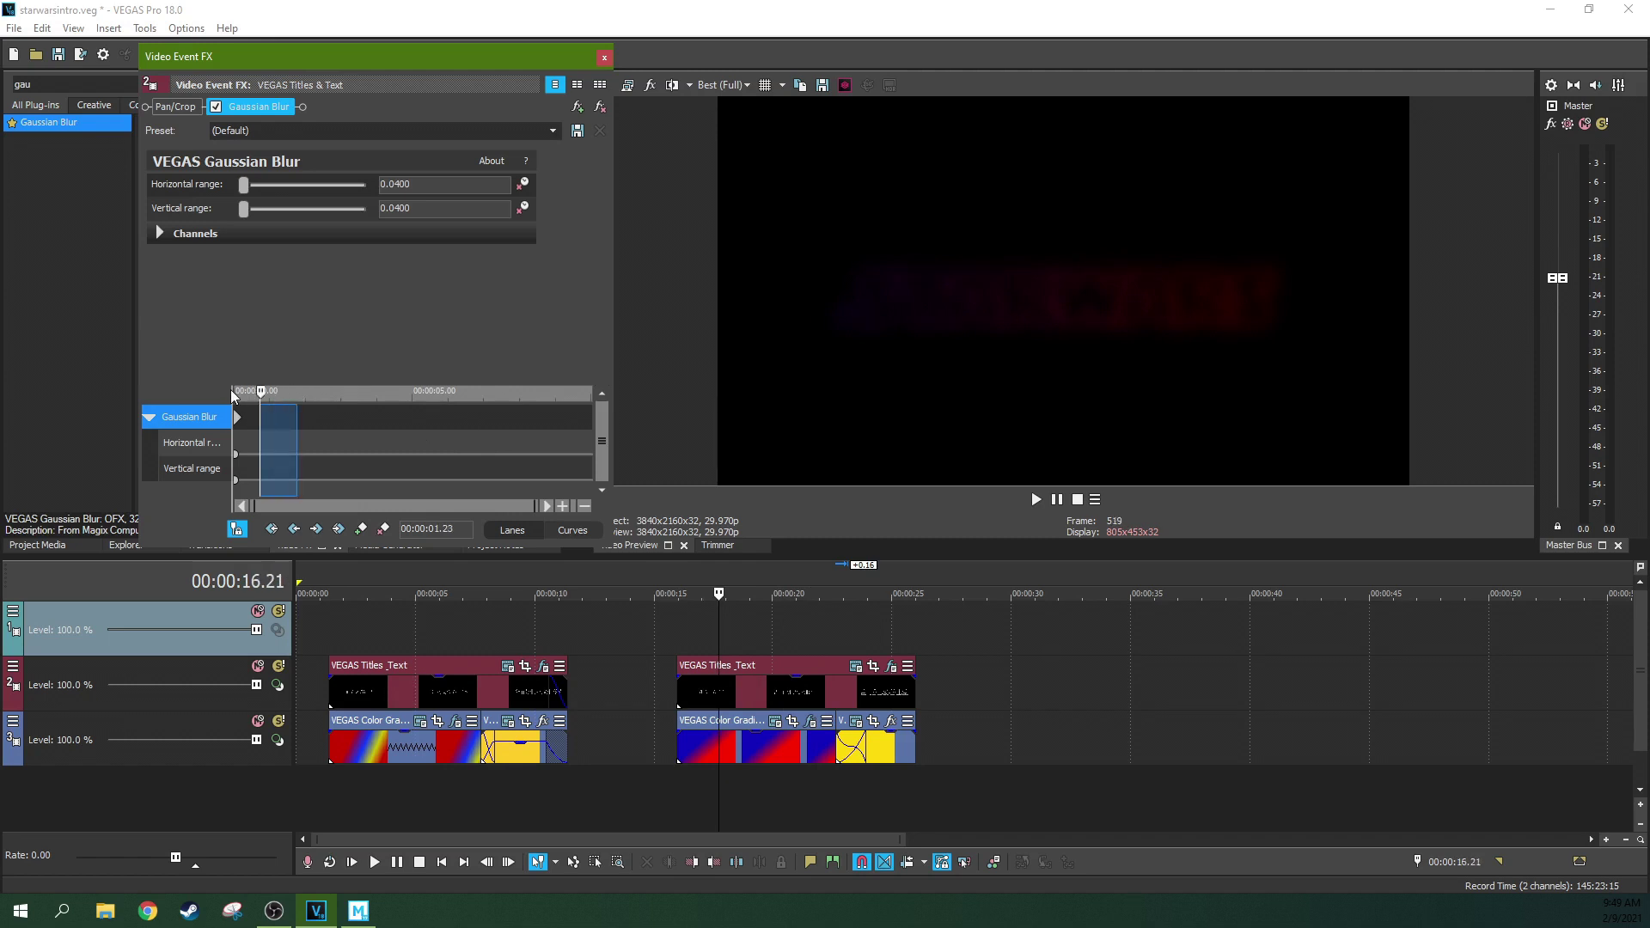
left_click(231, 391)
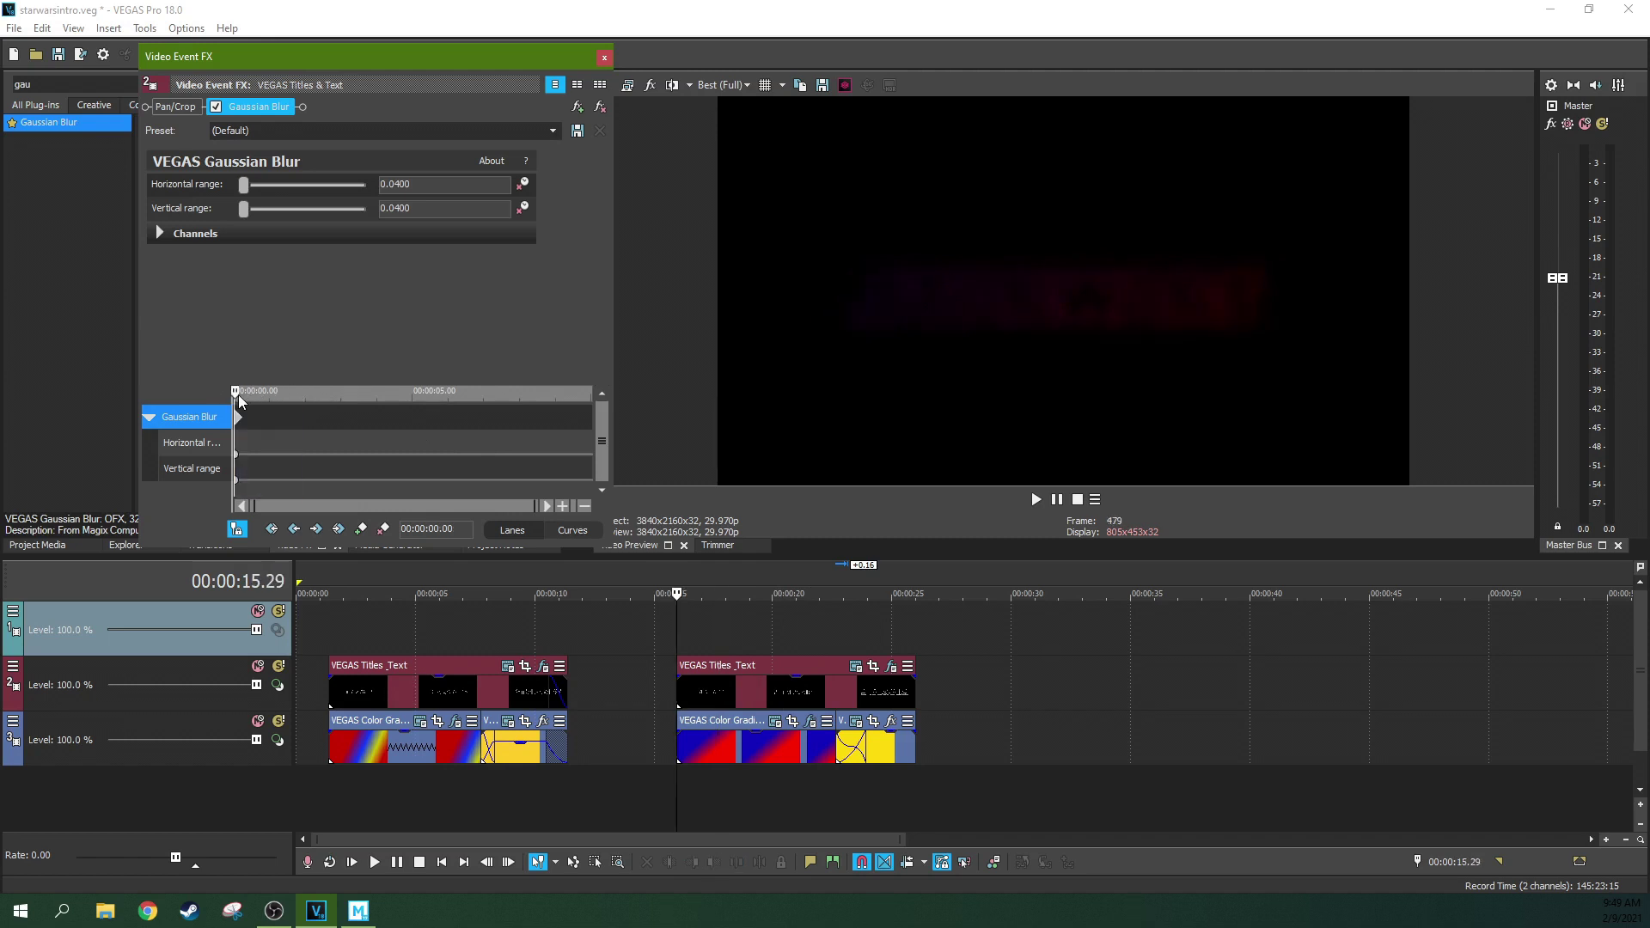
left_click(401, 183)
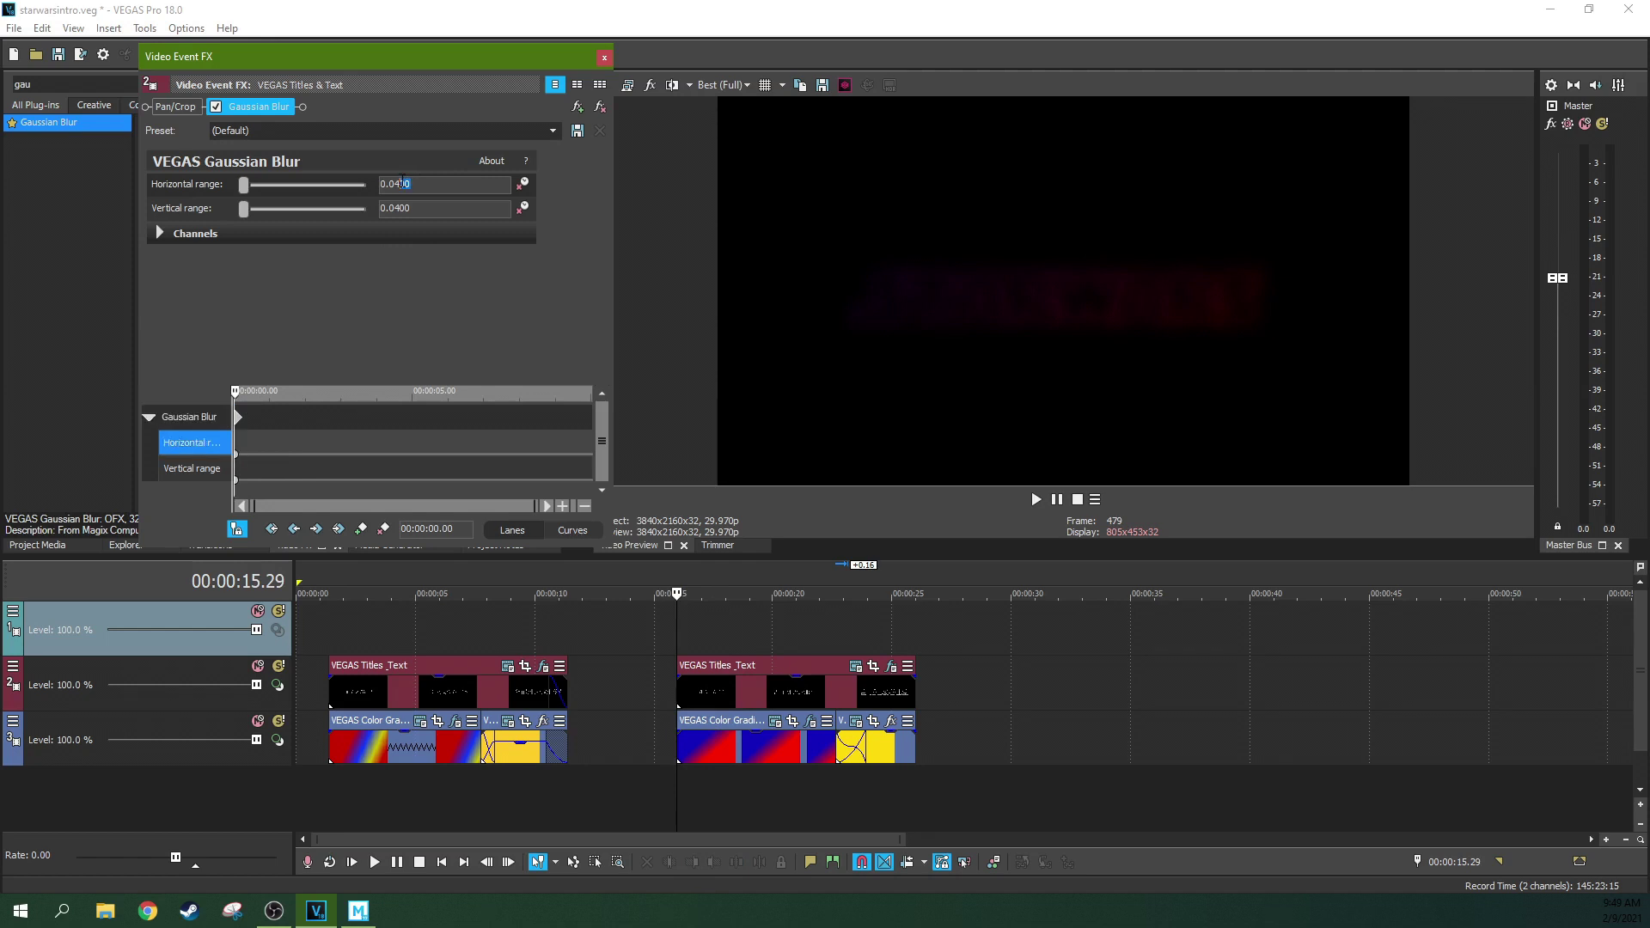
type("0.0040")
key("Return")
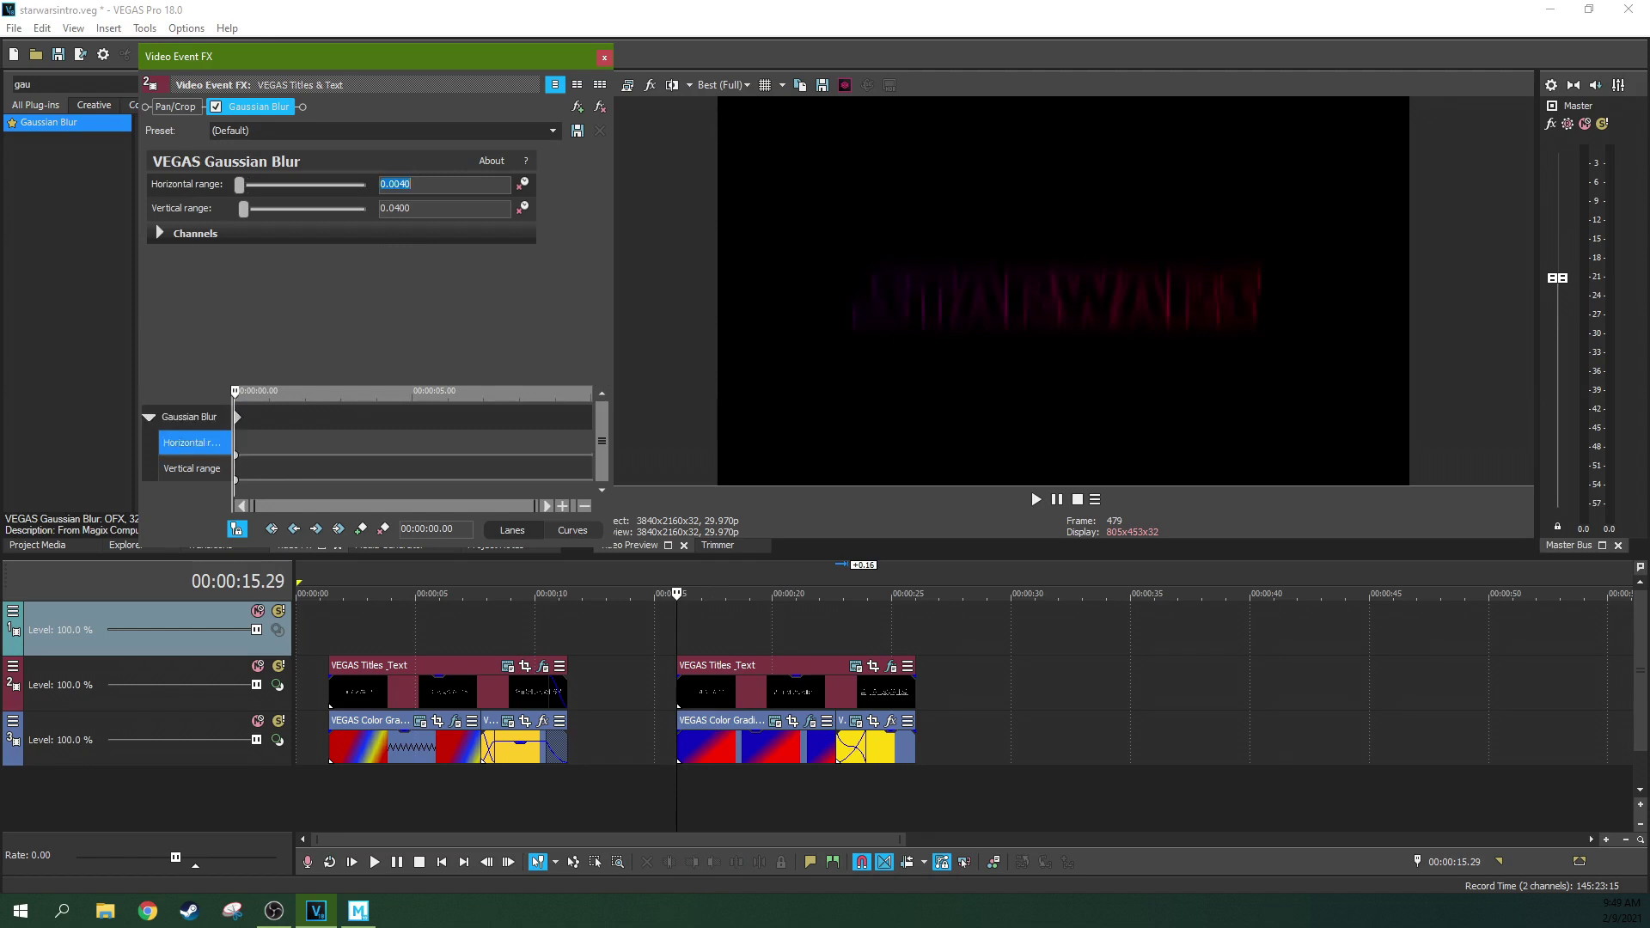
Set both vertical and horizontal Gaussian blur range to 0.0100 at the clip start
left_click(422, 208)
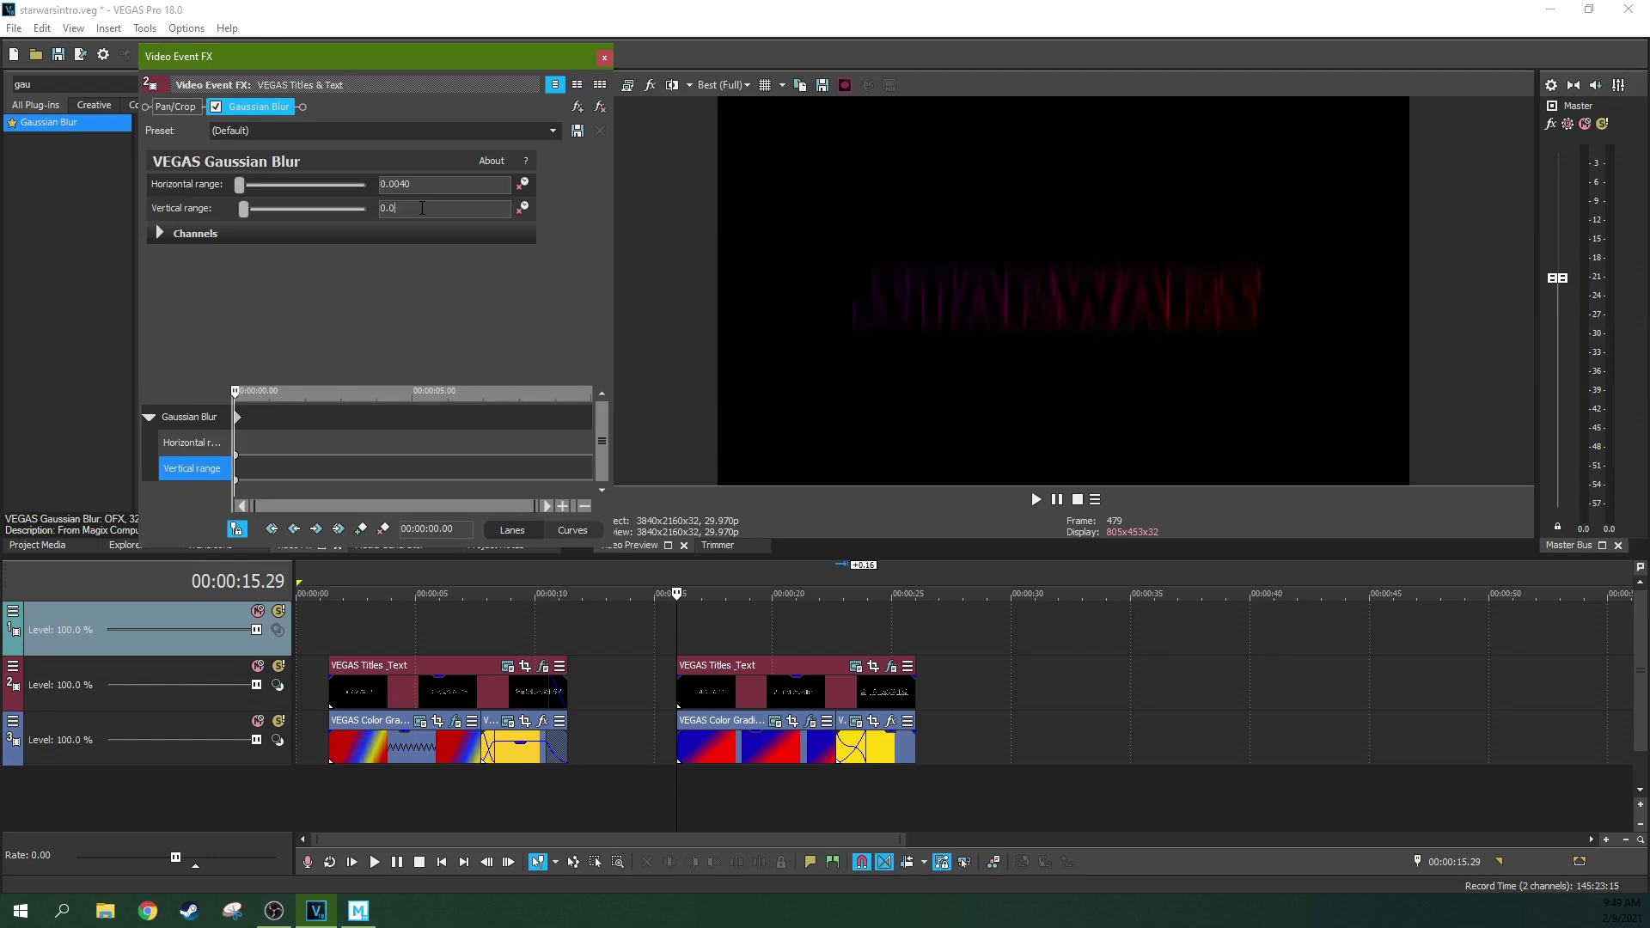
type("40")
key("Return")
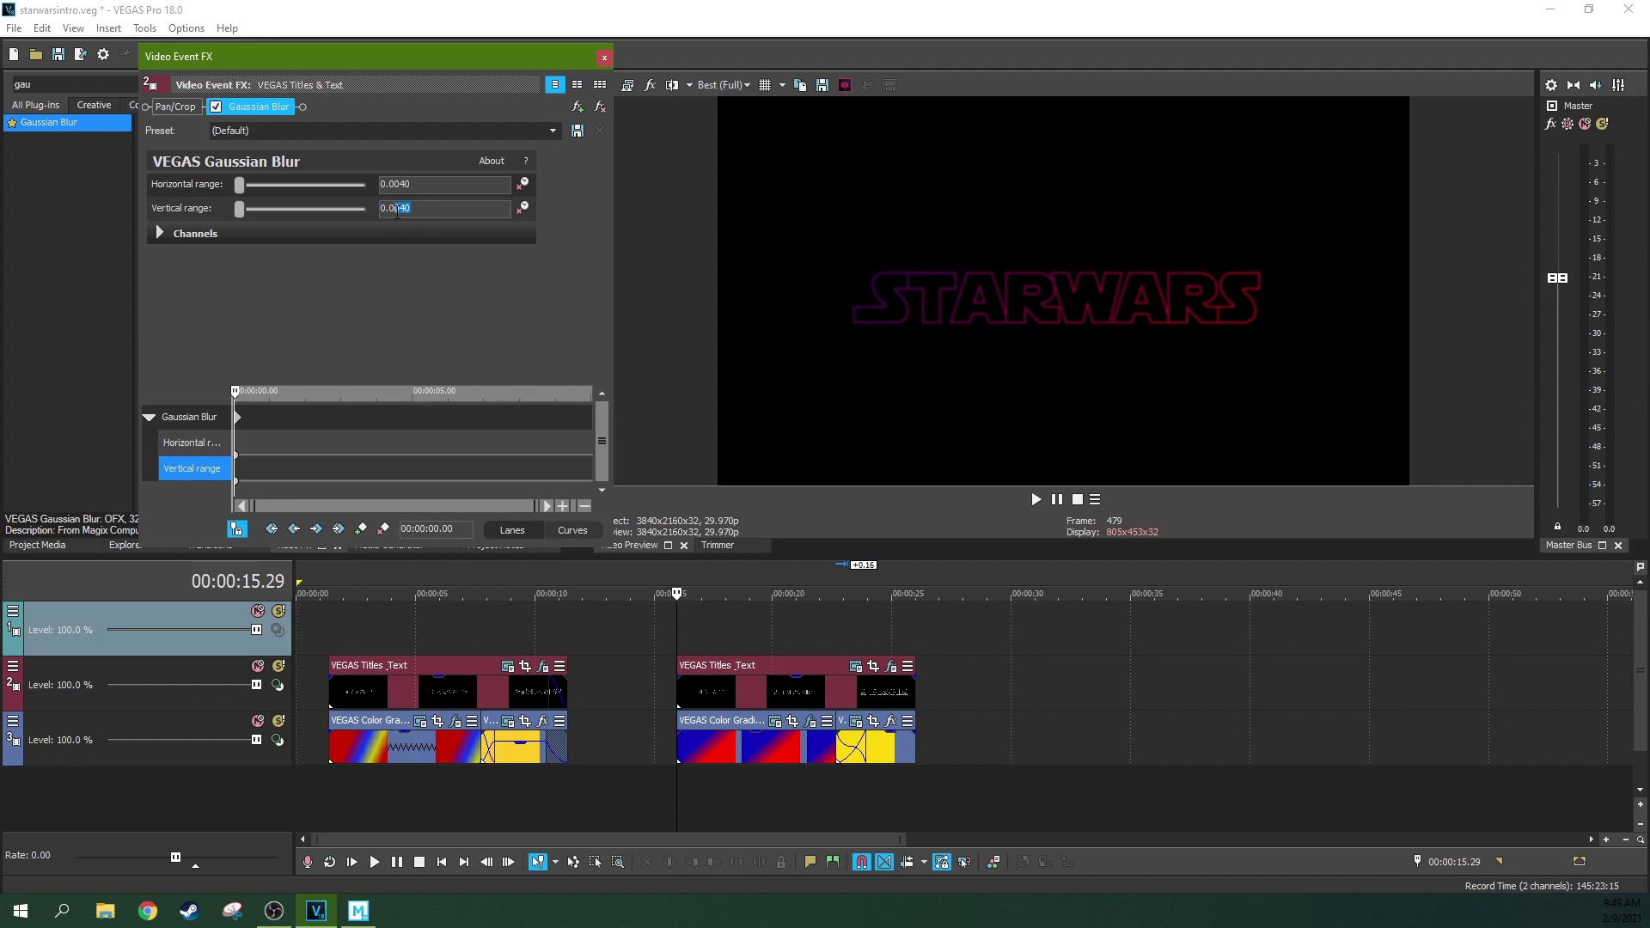
key("Return")
left_click(426, 185)
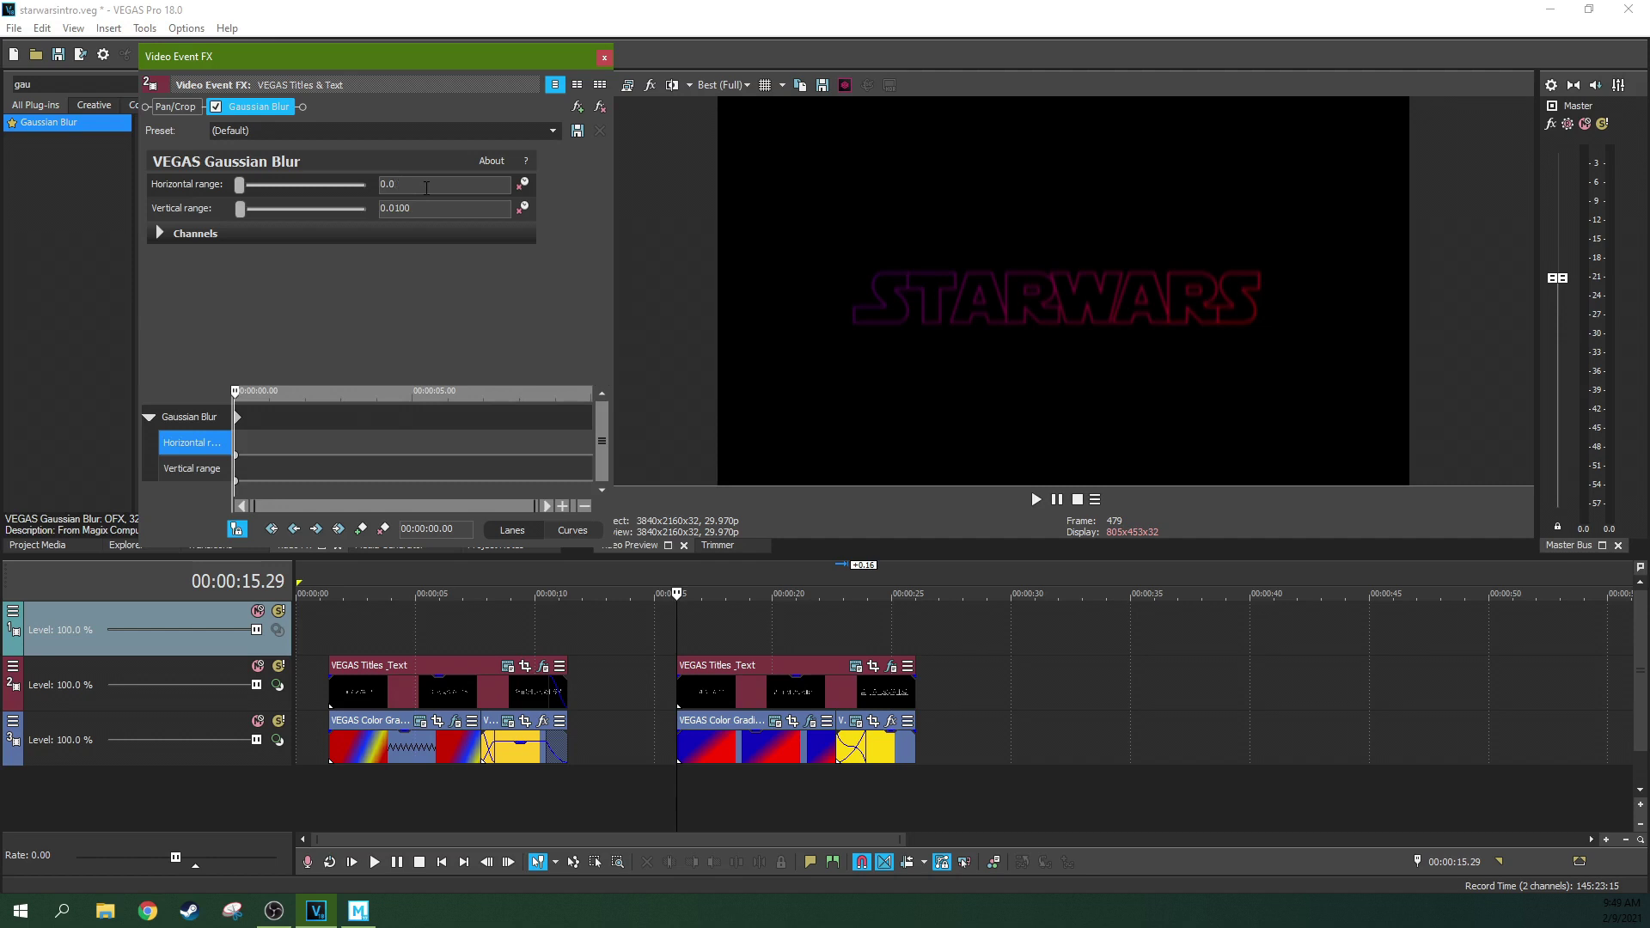
type("1")
key("Return")
left_click(238, 393)
Add a blur keyframe at 00:00:06.17 with horizontal and vertical range set to 0
left_click_drag(238, 394, 469, 388)
left_click(471, 402)
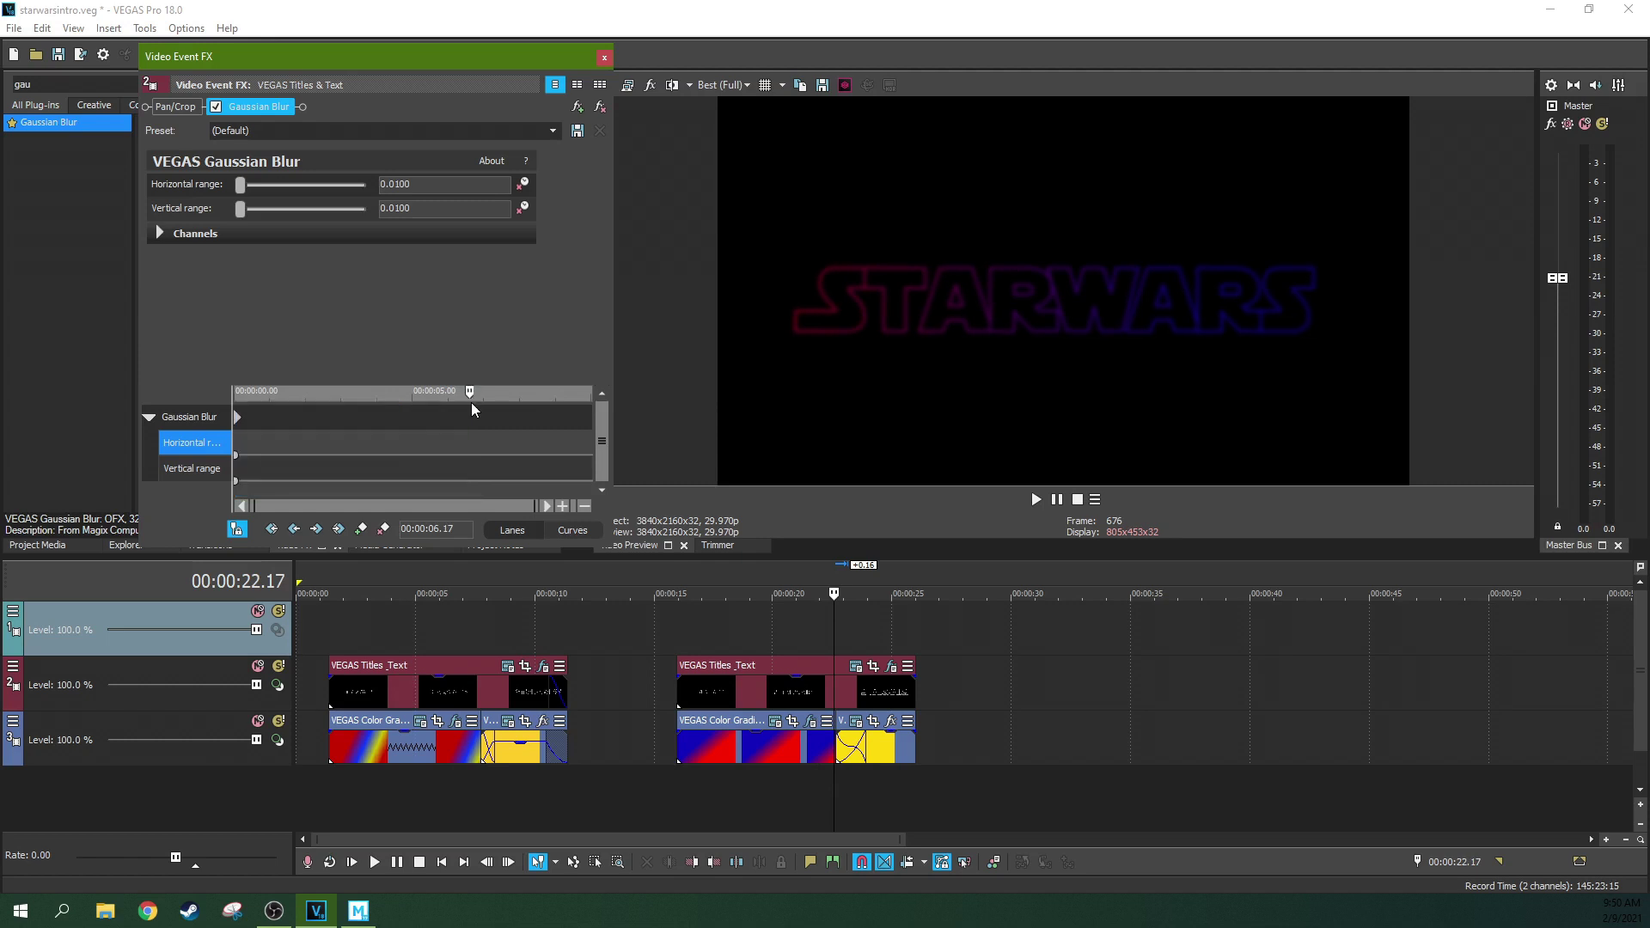
left_click(361, 528)
left_click_drag(416, 185, 369, 187)
type("0")
key("Tab")
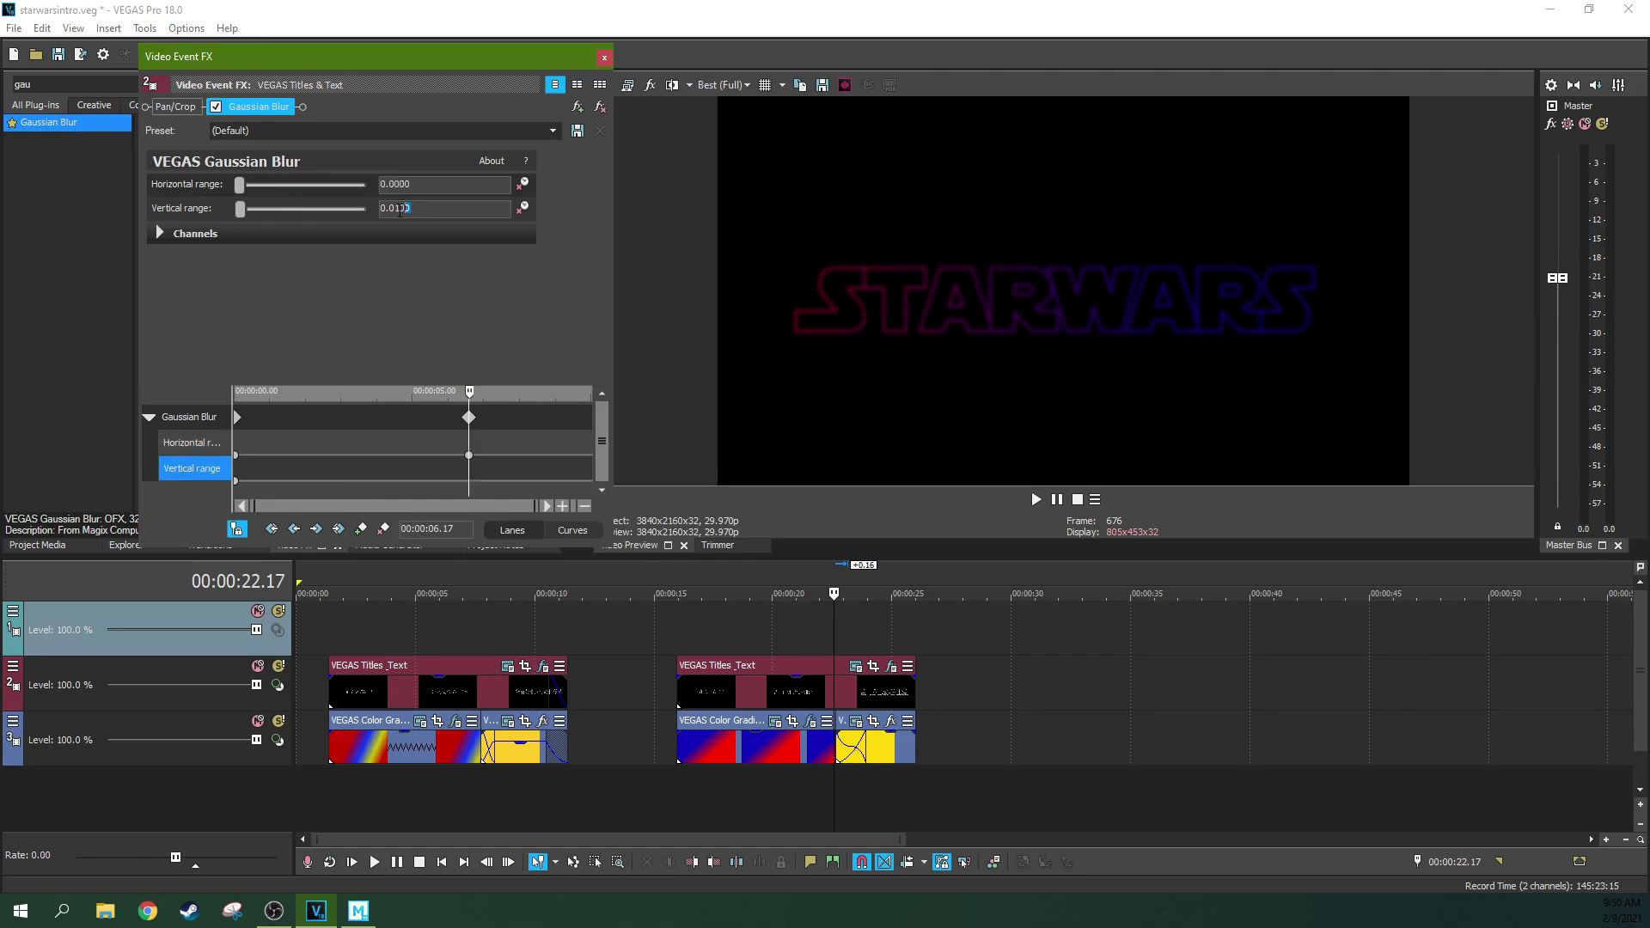
type("0")
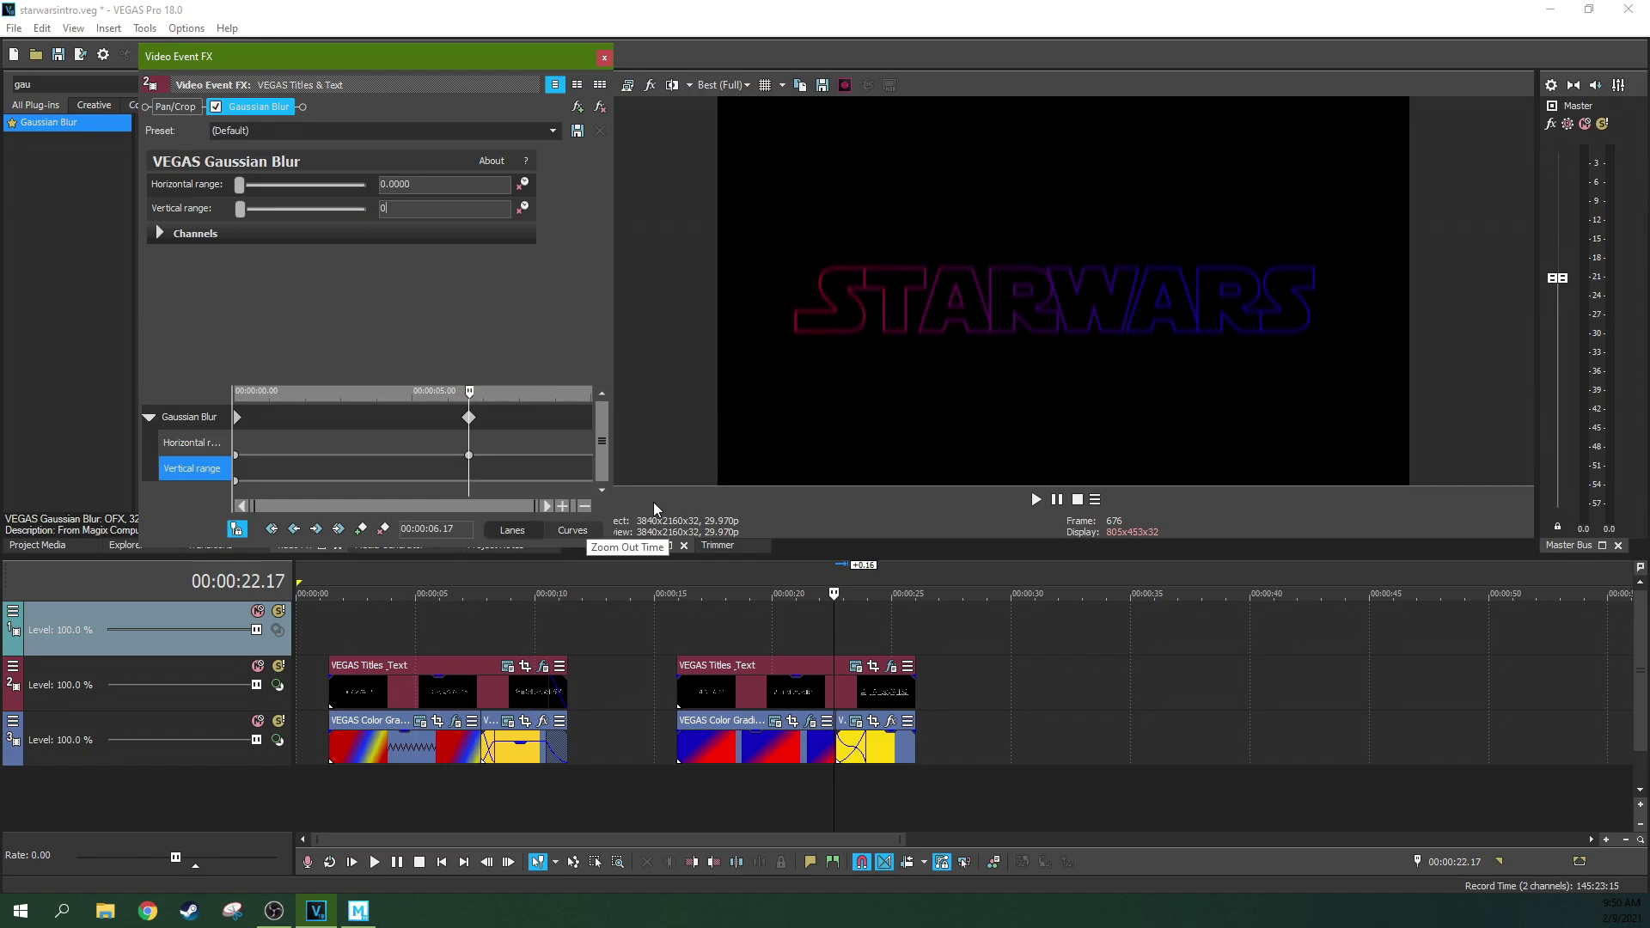
left_click(679, 498)
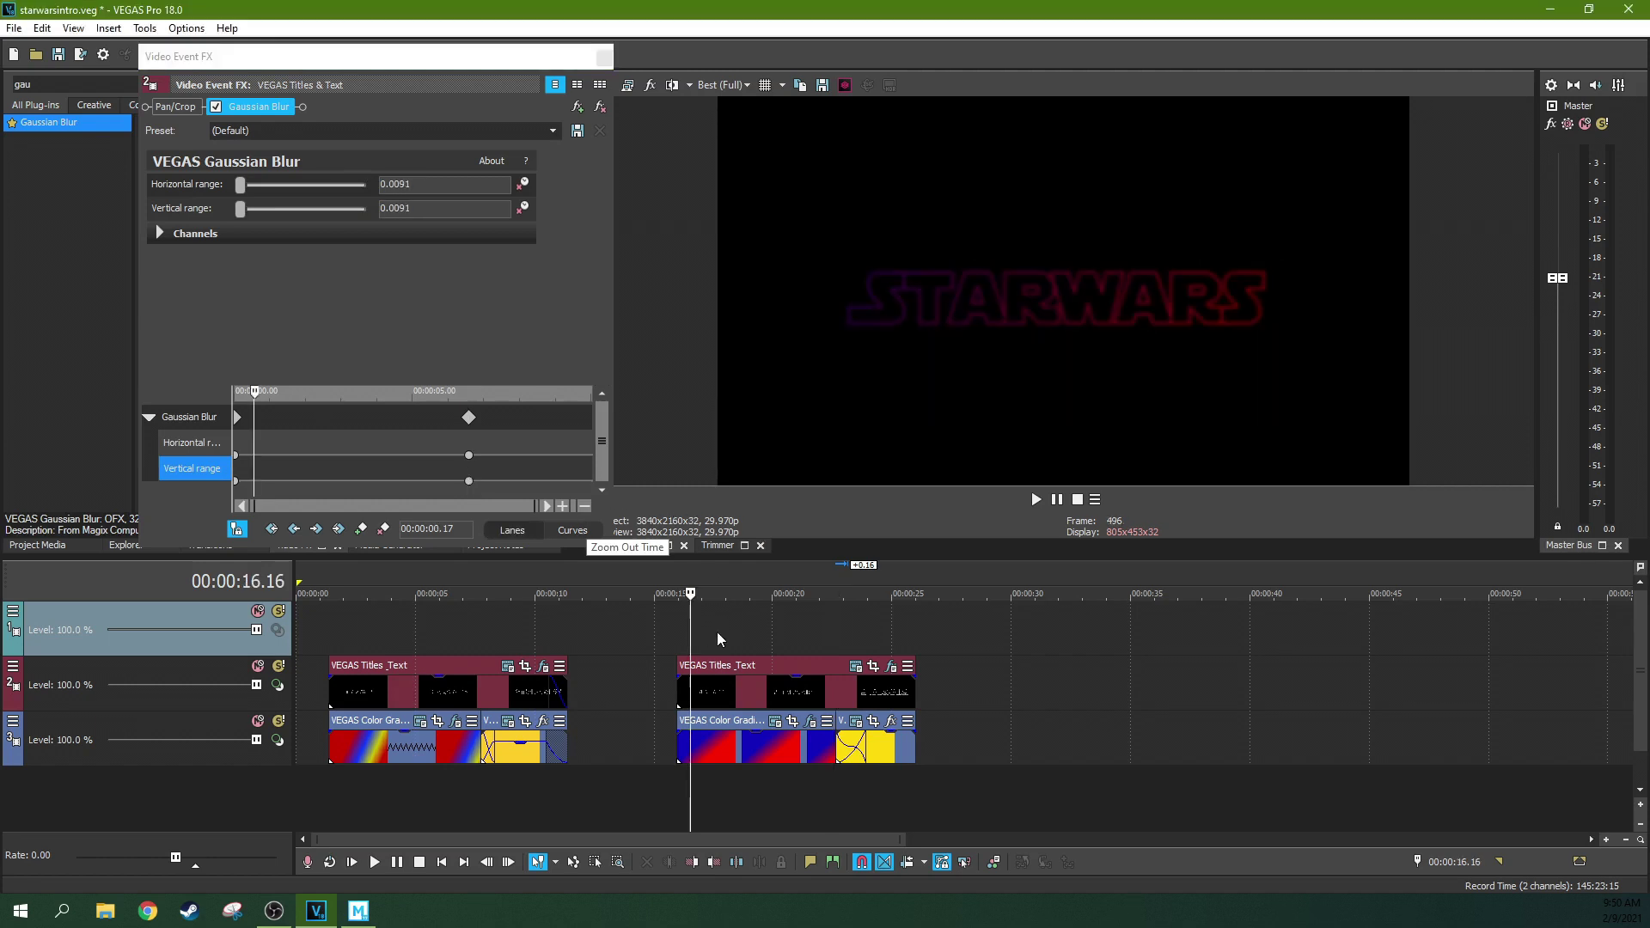
Play the title and step forward frame by frame to review the blur fading
left_click(1035, 499)
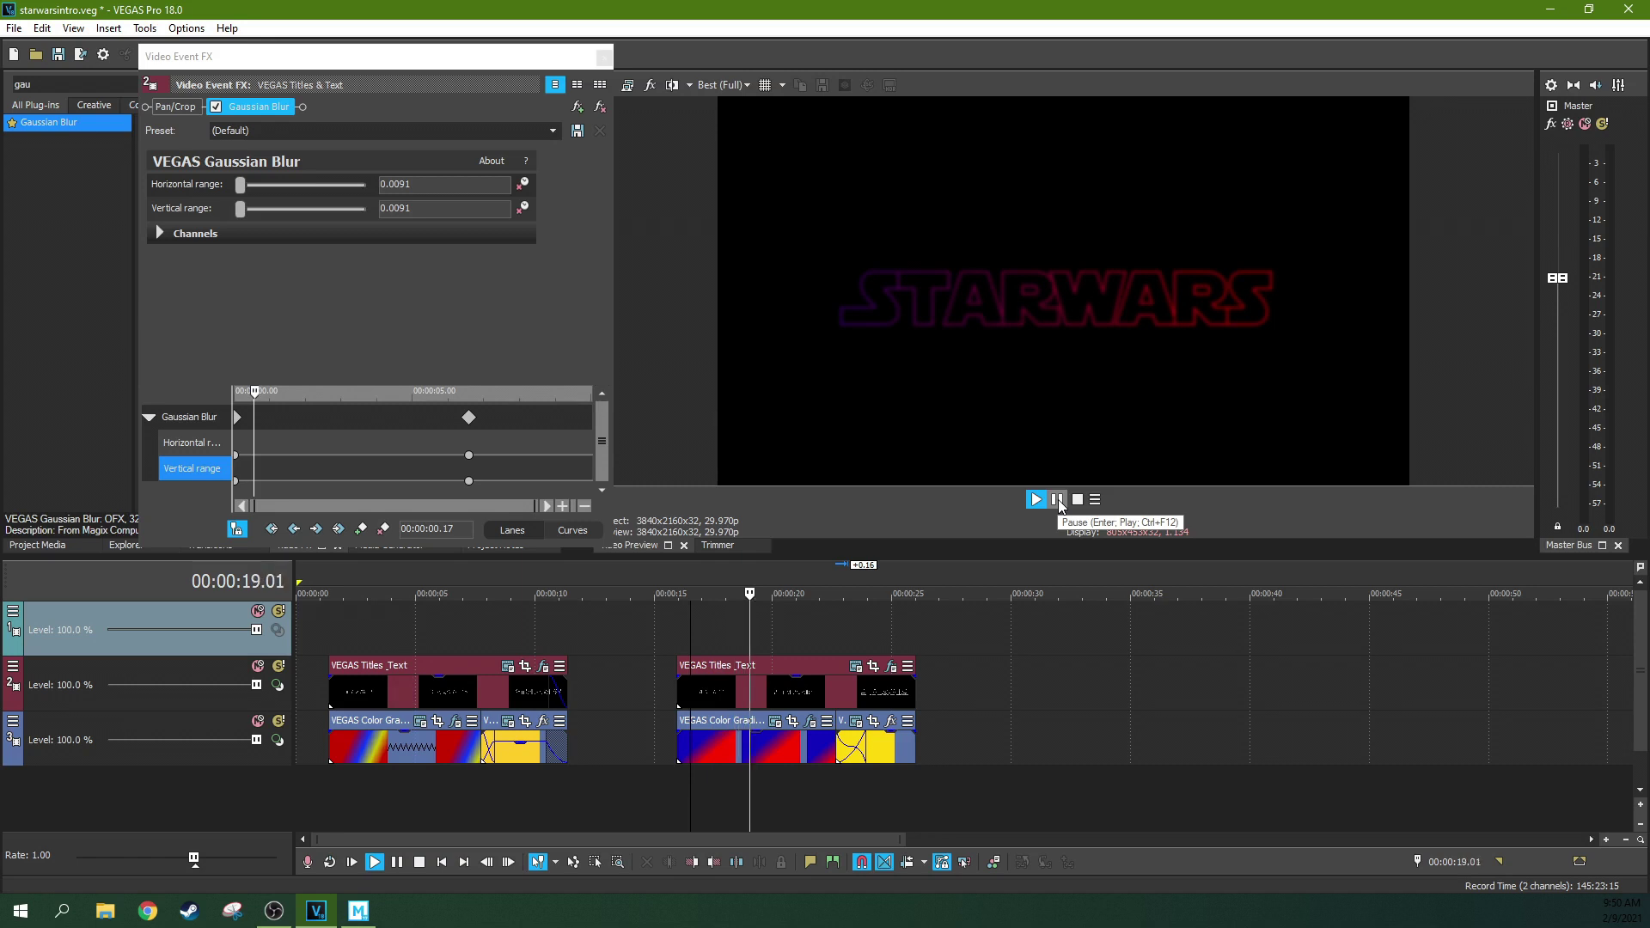
left_click(757, 661)
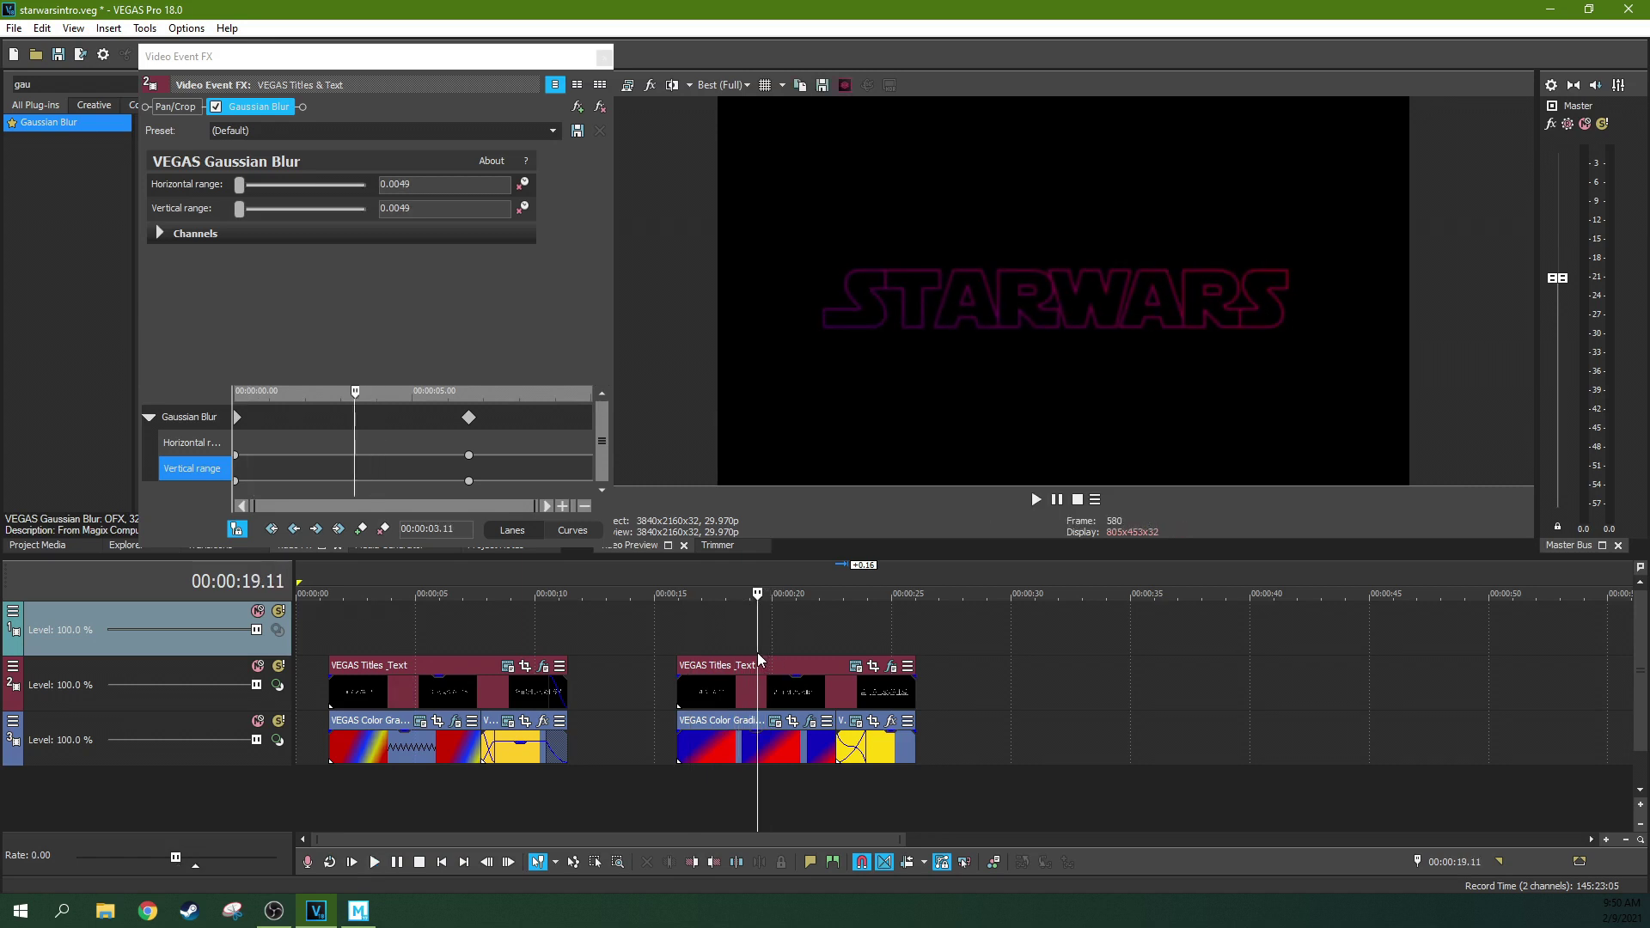
key("Right")
key("Right")
key("Right")
key("Right")
key("Right")
key("Right")
key("Right")
key("Right")
key("Right")
key("Right")
key("Right")
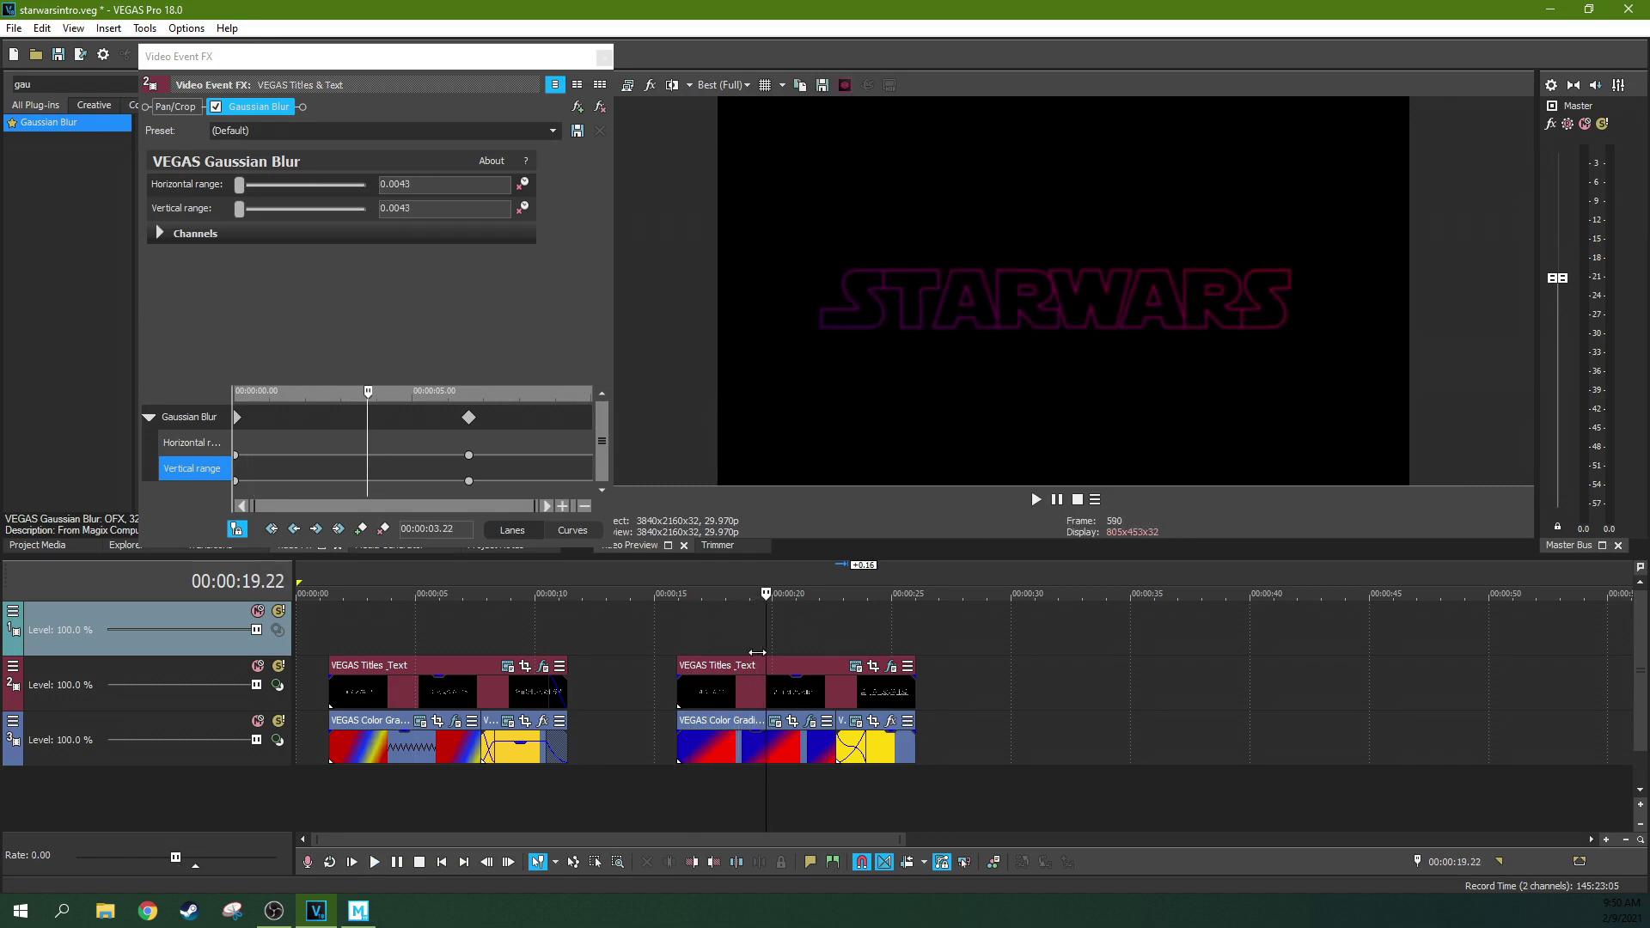
key("Right")
key("Right")
key("Right")
key("Right")
key("Right")
key("Right")
key("Right")
key("Right")
key("Right")
key("Right")
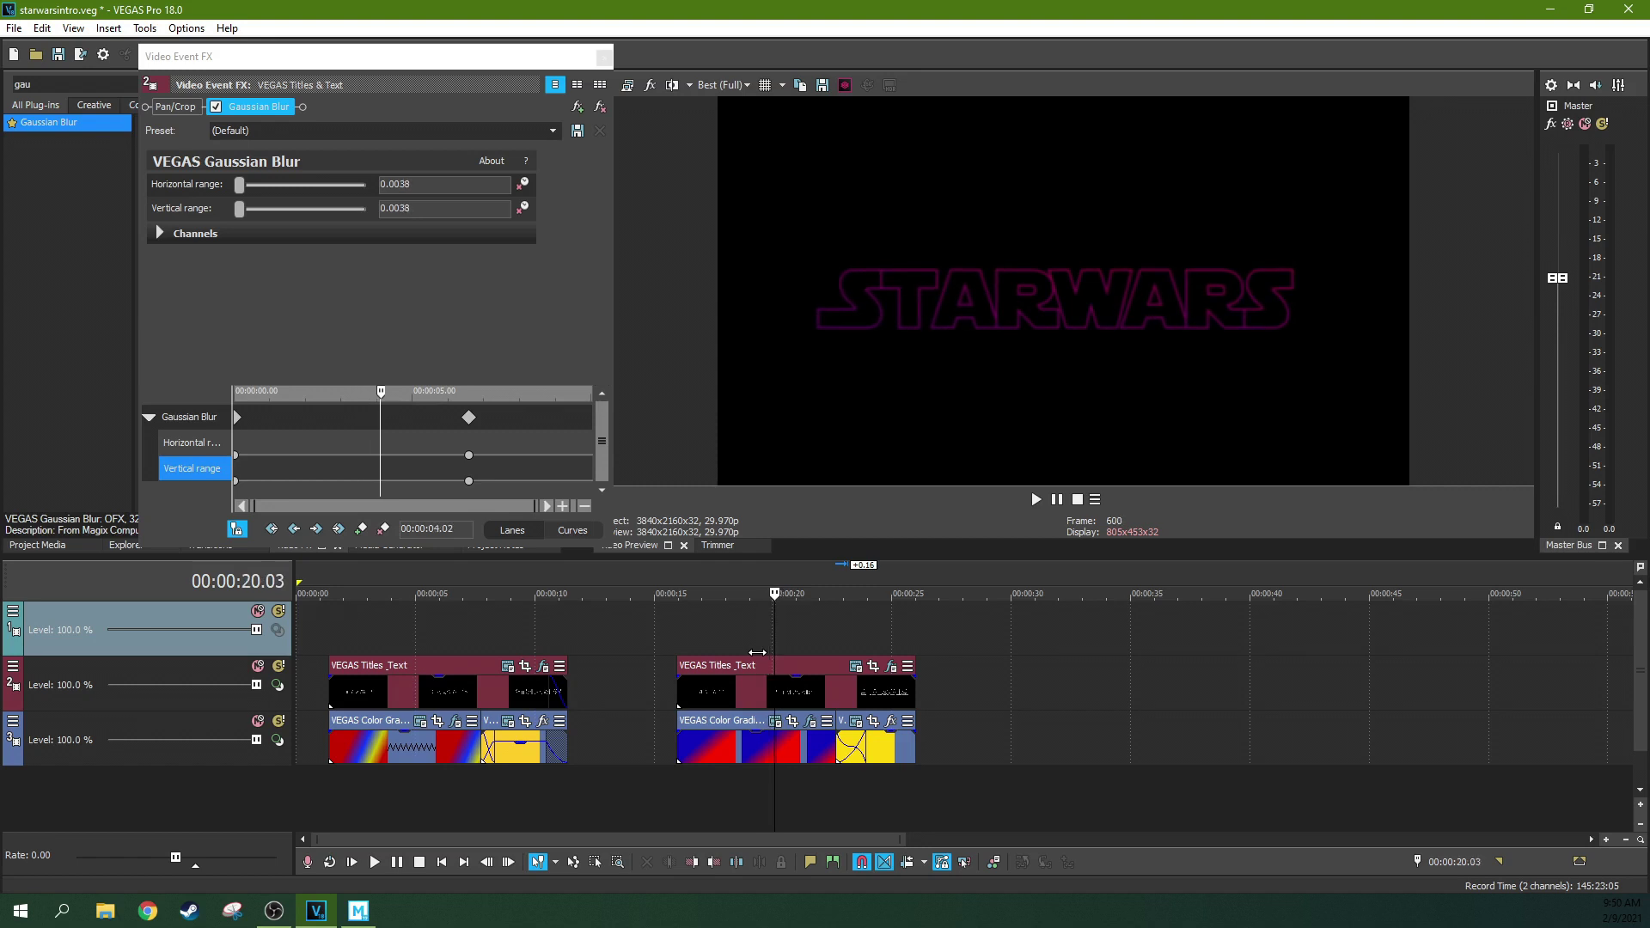
key("Right")
key("Right")
key("Right")
key("Right")
key("Right")
key("Right")
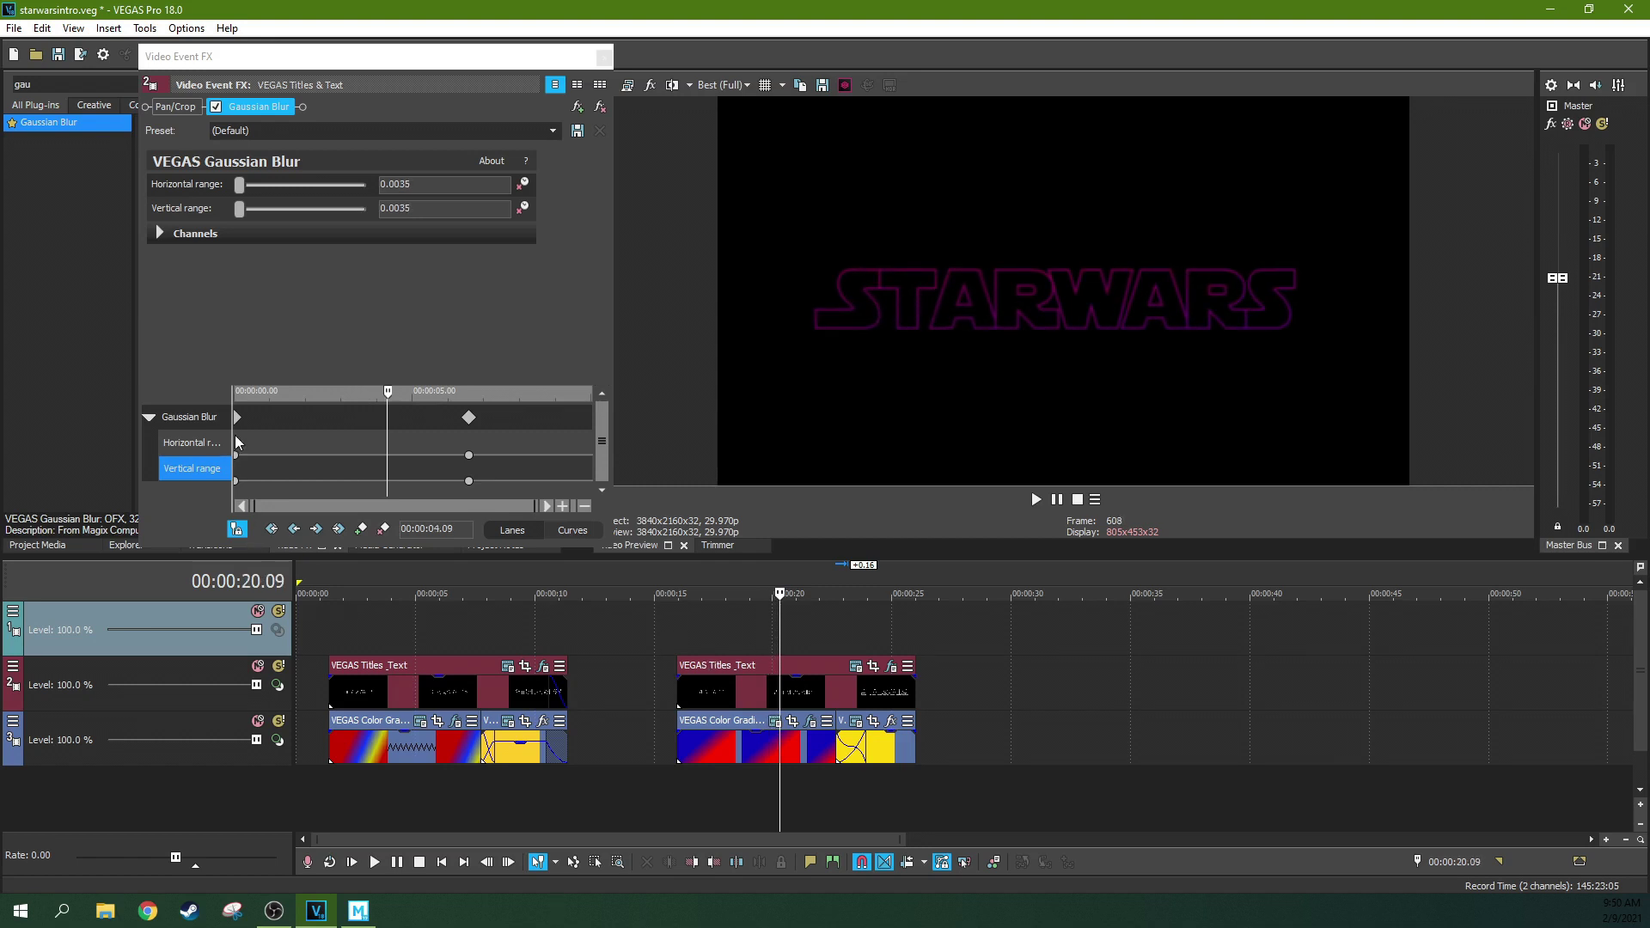
Select the clip-start blur keyframe's vertical and horizontal range values to raise them to 0.0200
left_click(237, 416)
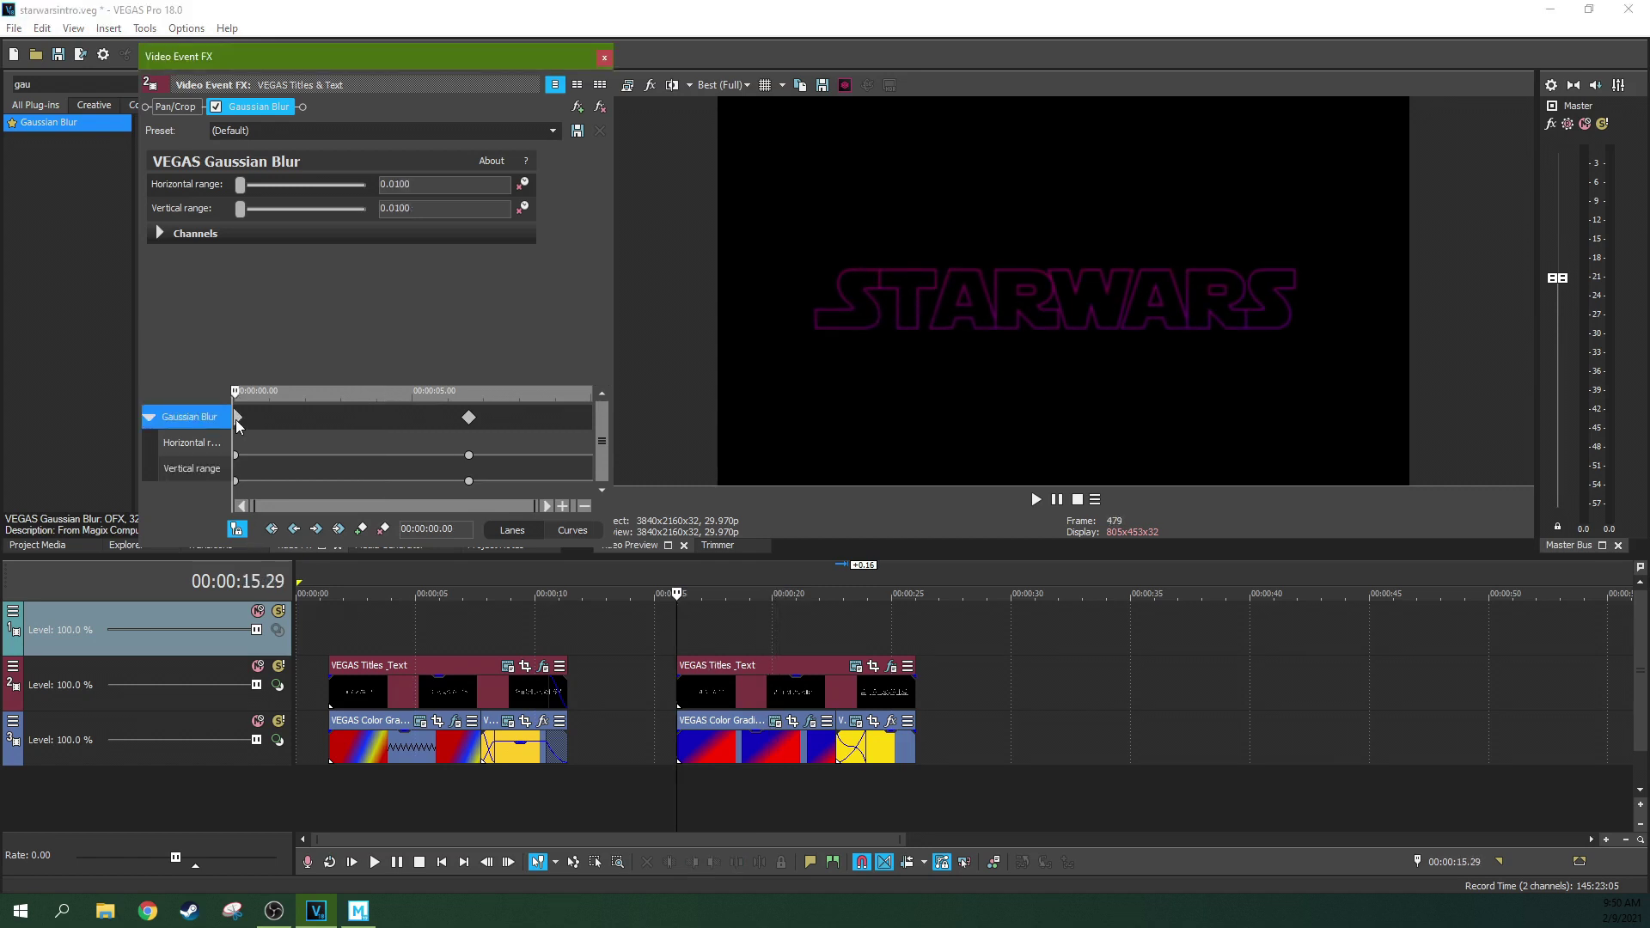
left_click(412, 207)
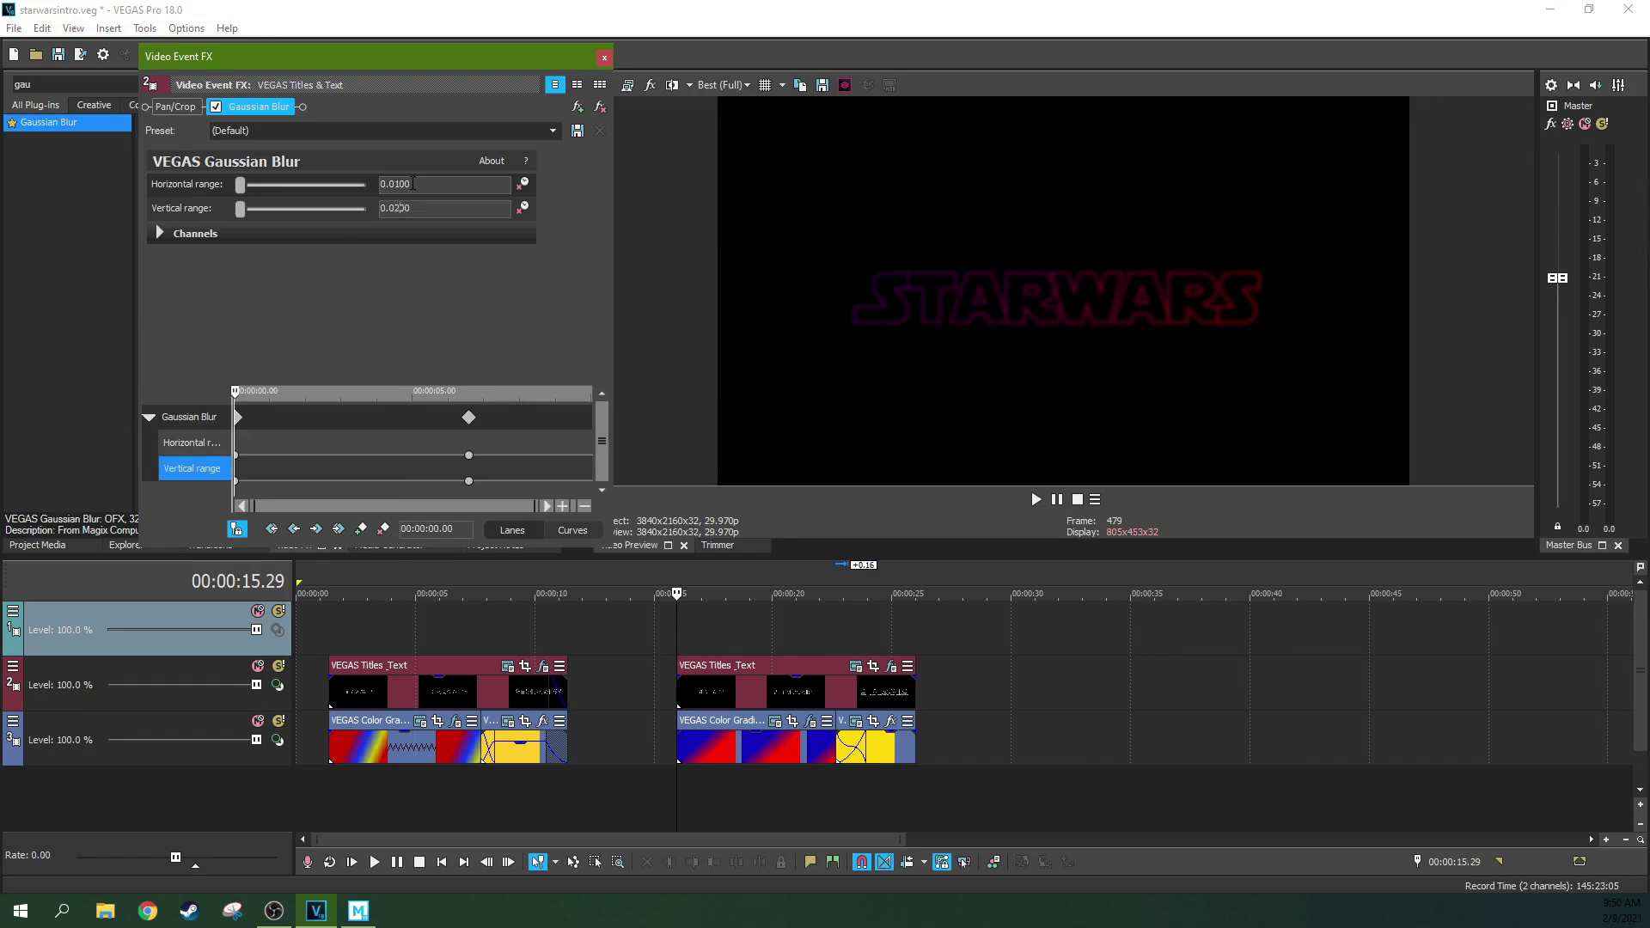
left_click(401, 183)
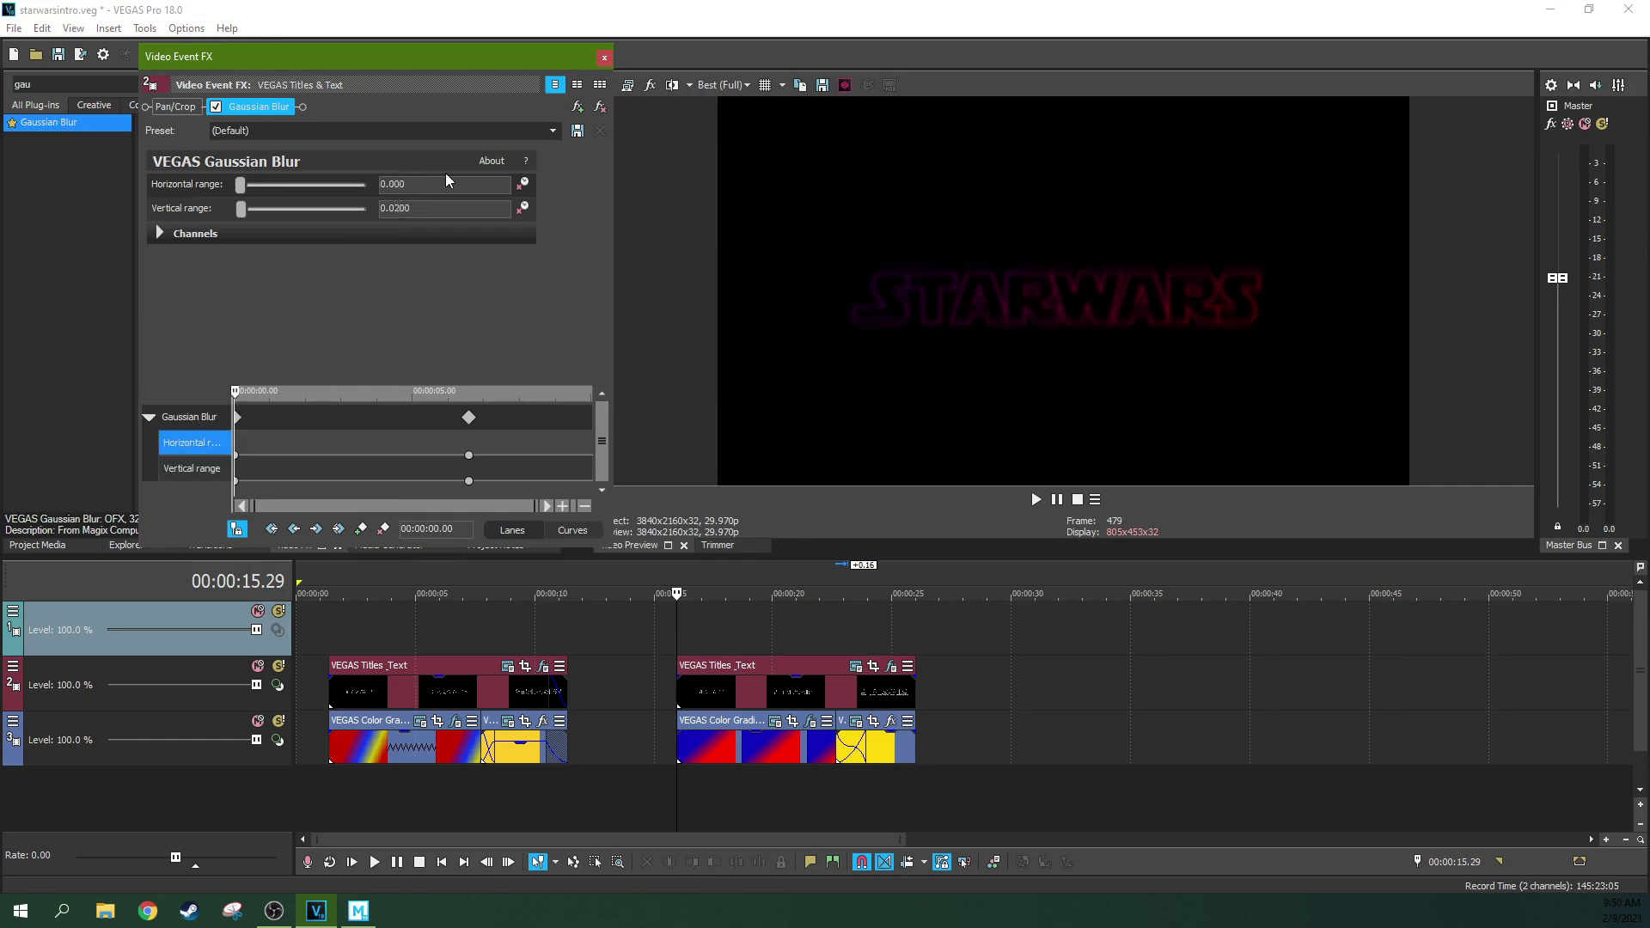
key("ctrl+a")
Step through the opening frames to confirm STARWARS sharpens and turns yellow, then close the blur settings
left_click(704, 646)
key("Right")
key("Right")
key("Right")
key("Right")
key("Right")
key("Right")
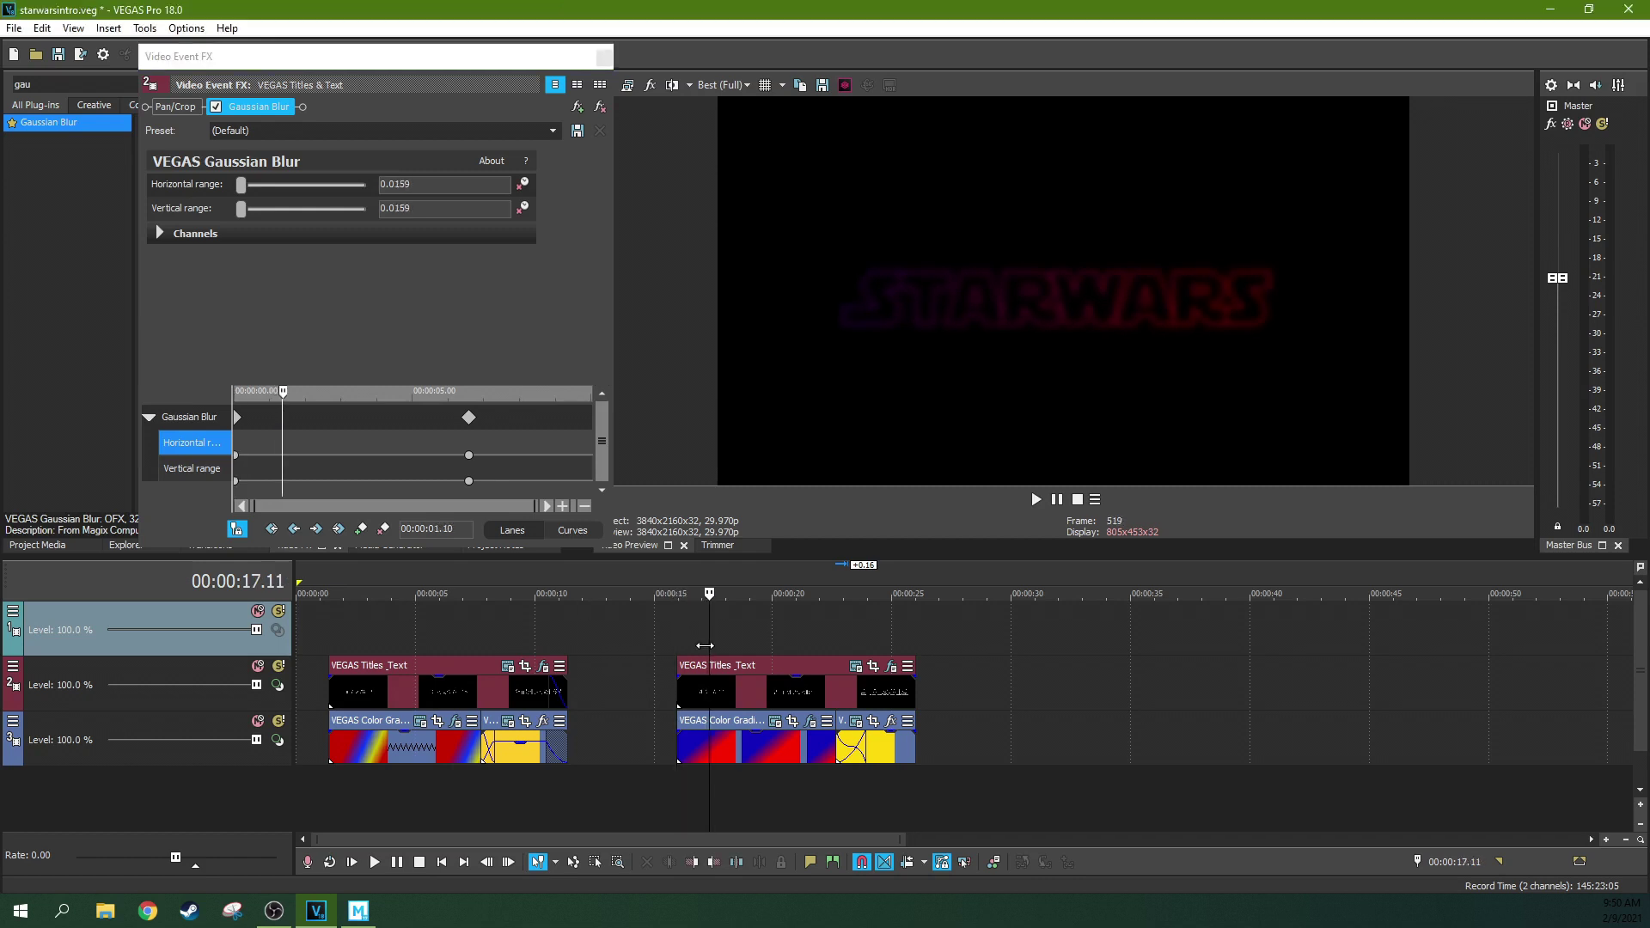
key("Right")
key("Right")
key("Right")
key("Right")
key("Right")
key("Right")
key("Right")
key("Right")
key("Right")
key("Right")
key("Right")
key("Right")
key("Right")
key("Right")
key("Right")
key("Right")
key("Right")
key("Right")
key("Right")
key("Right")
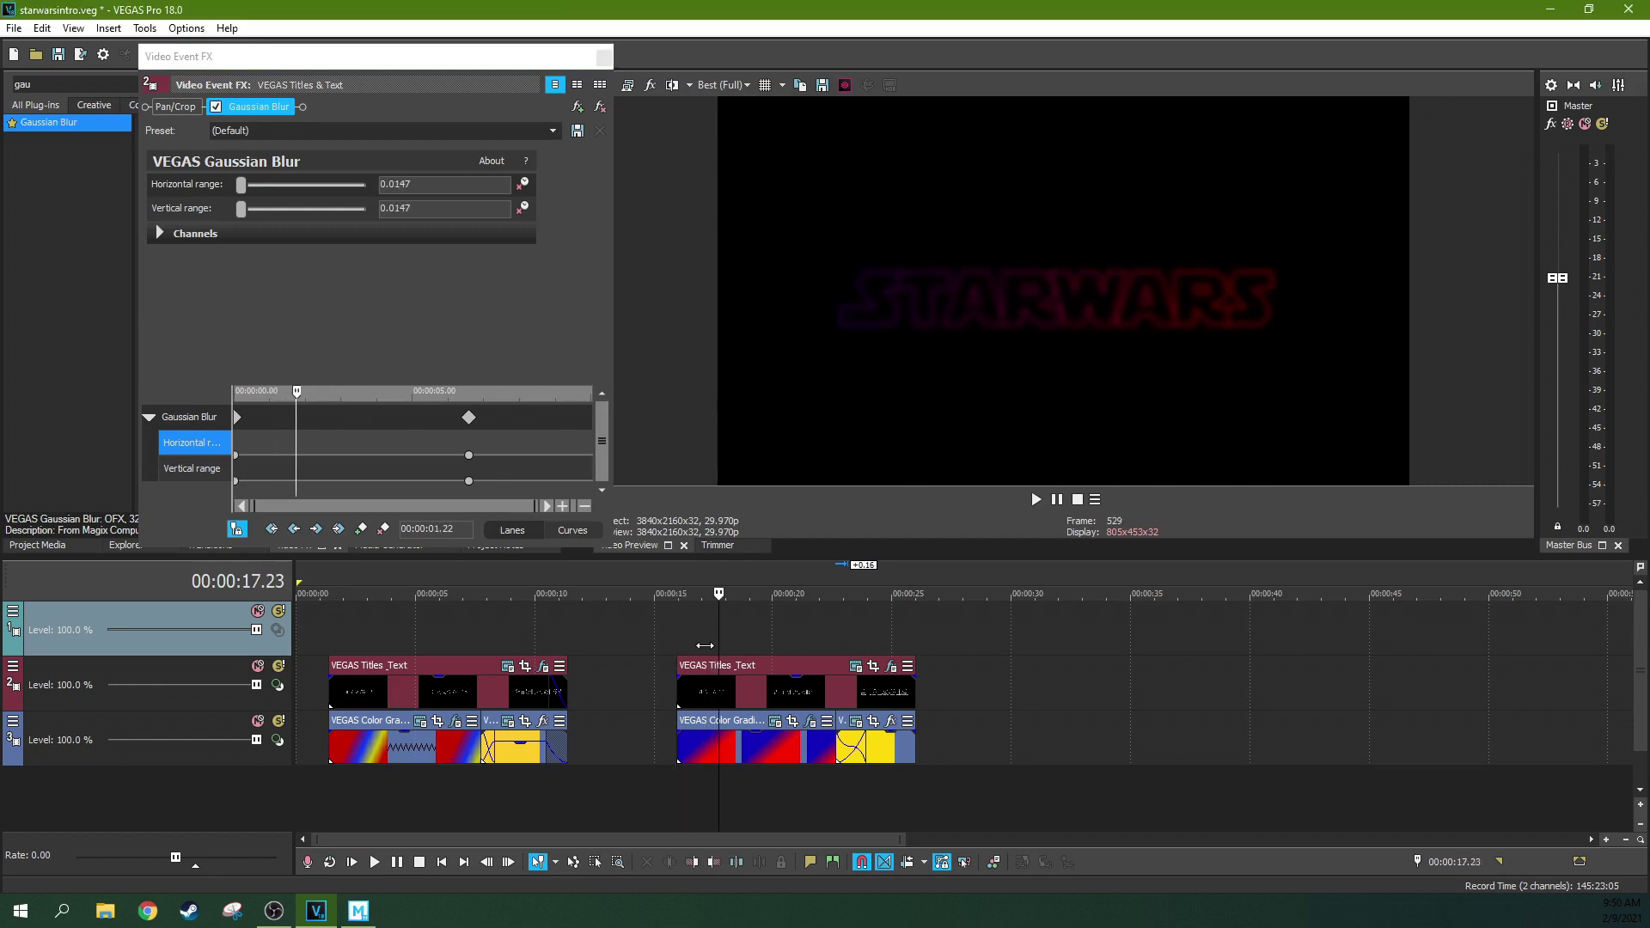
key("Right")
key("Right")
key("Right")
key("Right")
key("Right")
key("Right")
key("Right")
key("Right")
key("Right")
key("Right")
key("Right")
key("Right")
key("Right")
key("Right")
key("Right")
key("Right")
key("Right")
key("Right")
key("Right")
key("Right")
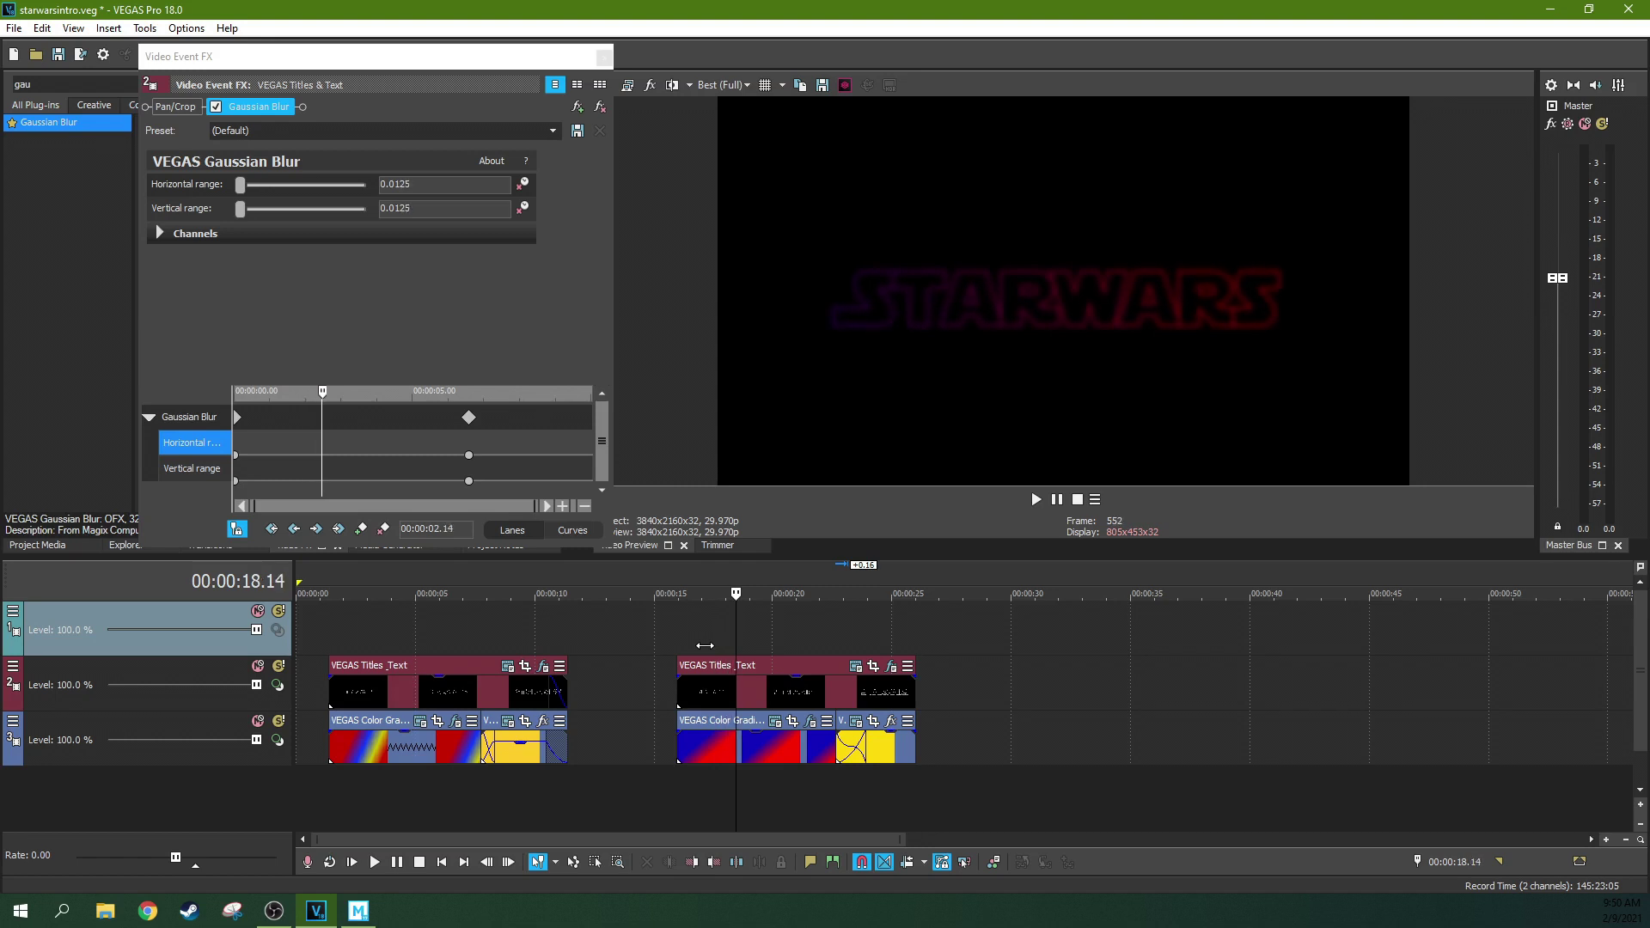
key("Right")
key("Right")
key("Right")
key("Right")
key("Right")
key("Right")
key("Right")
key("Right")
key("Right")
key("Right")
key("Right")
key("Right")
key("Right")
key("Right")
key("Right")
key("Right")
key("Right")
key("Right")
key("Right")
key("Right")
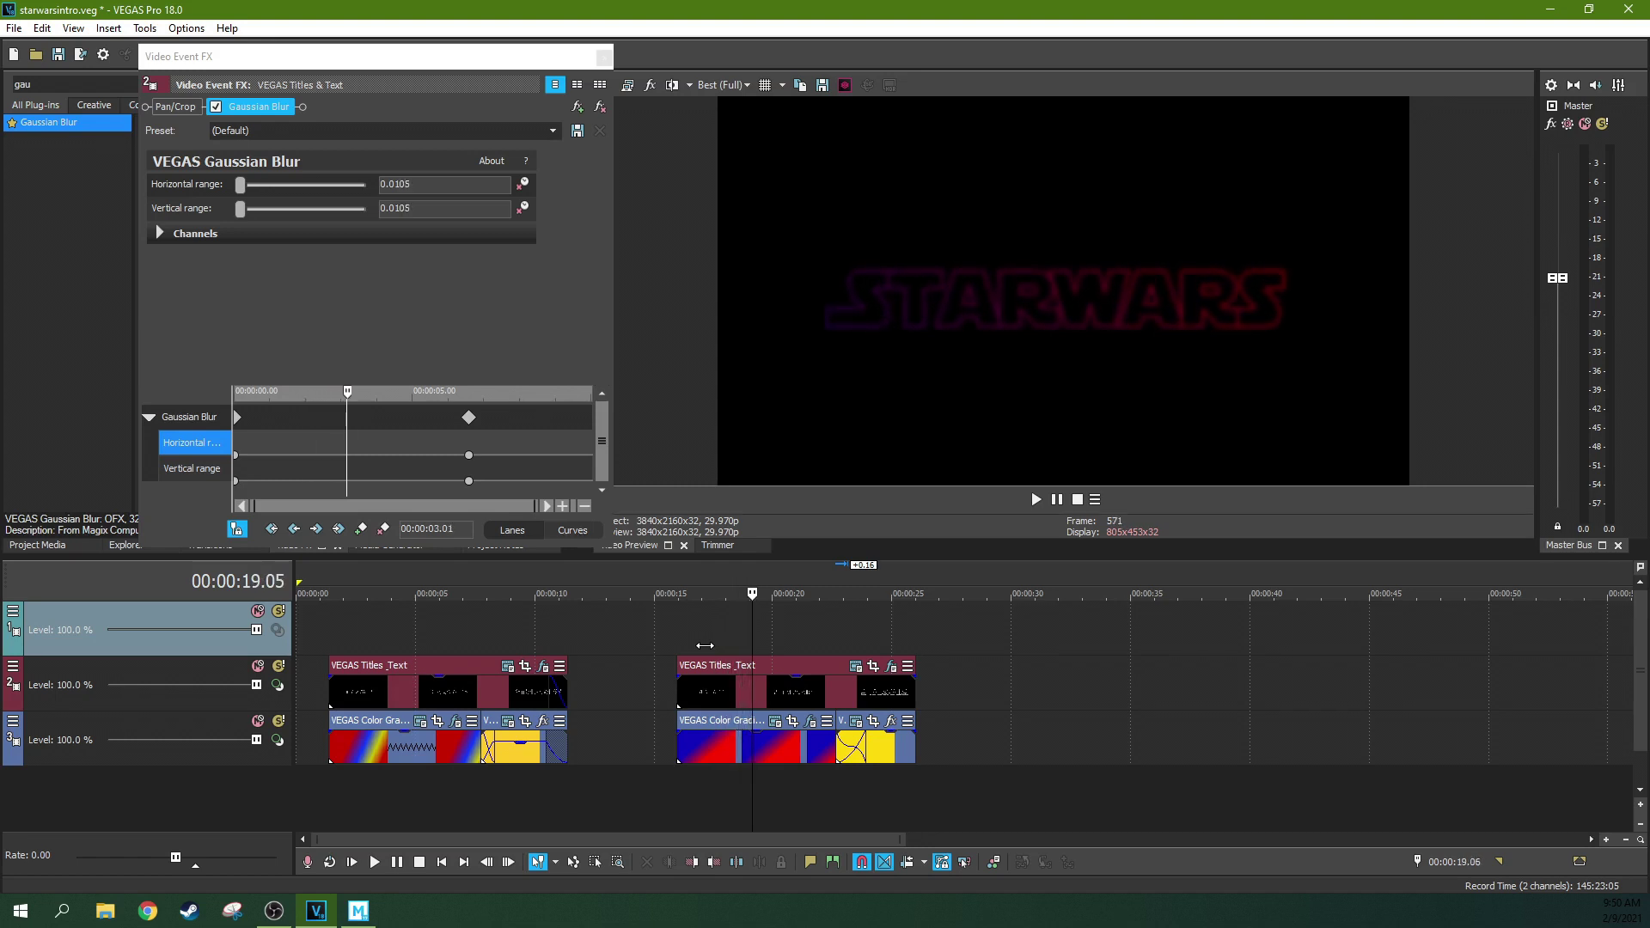
key("Right")
key("Right")
key("Right")
key("Right")
key("Right")
key("Right")
key("Right")
key("Right")
key("Right")
key("Right")
key("Right")
key("Right")
key("Right")
key("Right")
key("Right")
key("Right")
key("Right")
key("Right")
key("Right")
key("Right")
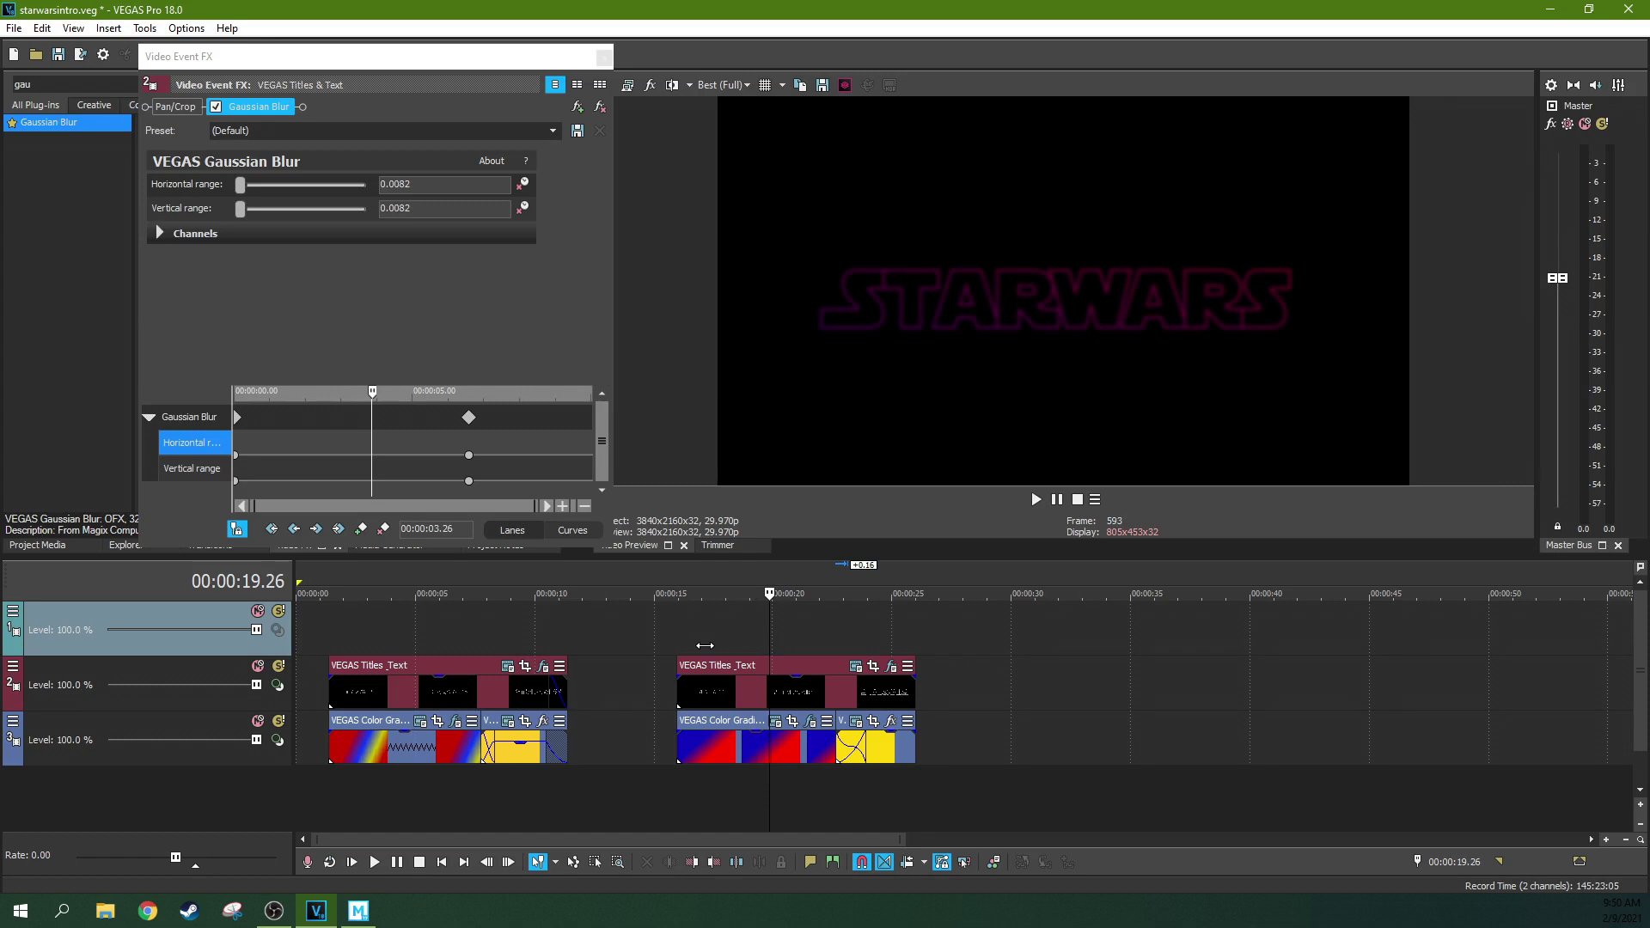
key("Right")
key("Right")
key("Right")
key("Right")
key("Right")
key("Right")
key("Right")
key("Right")
key("Right")
key("Right")
key("Right")
key("Right")
key("Right")
key("Right")
key("Right")
key("Right")
key("Right")
key("Right")
key("Right")
key("Right")
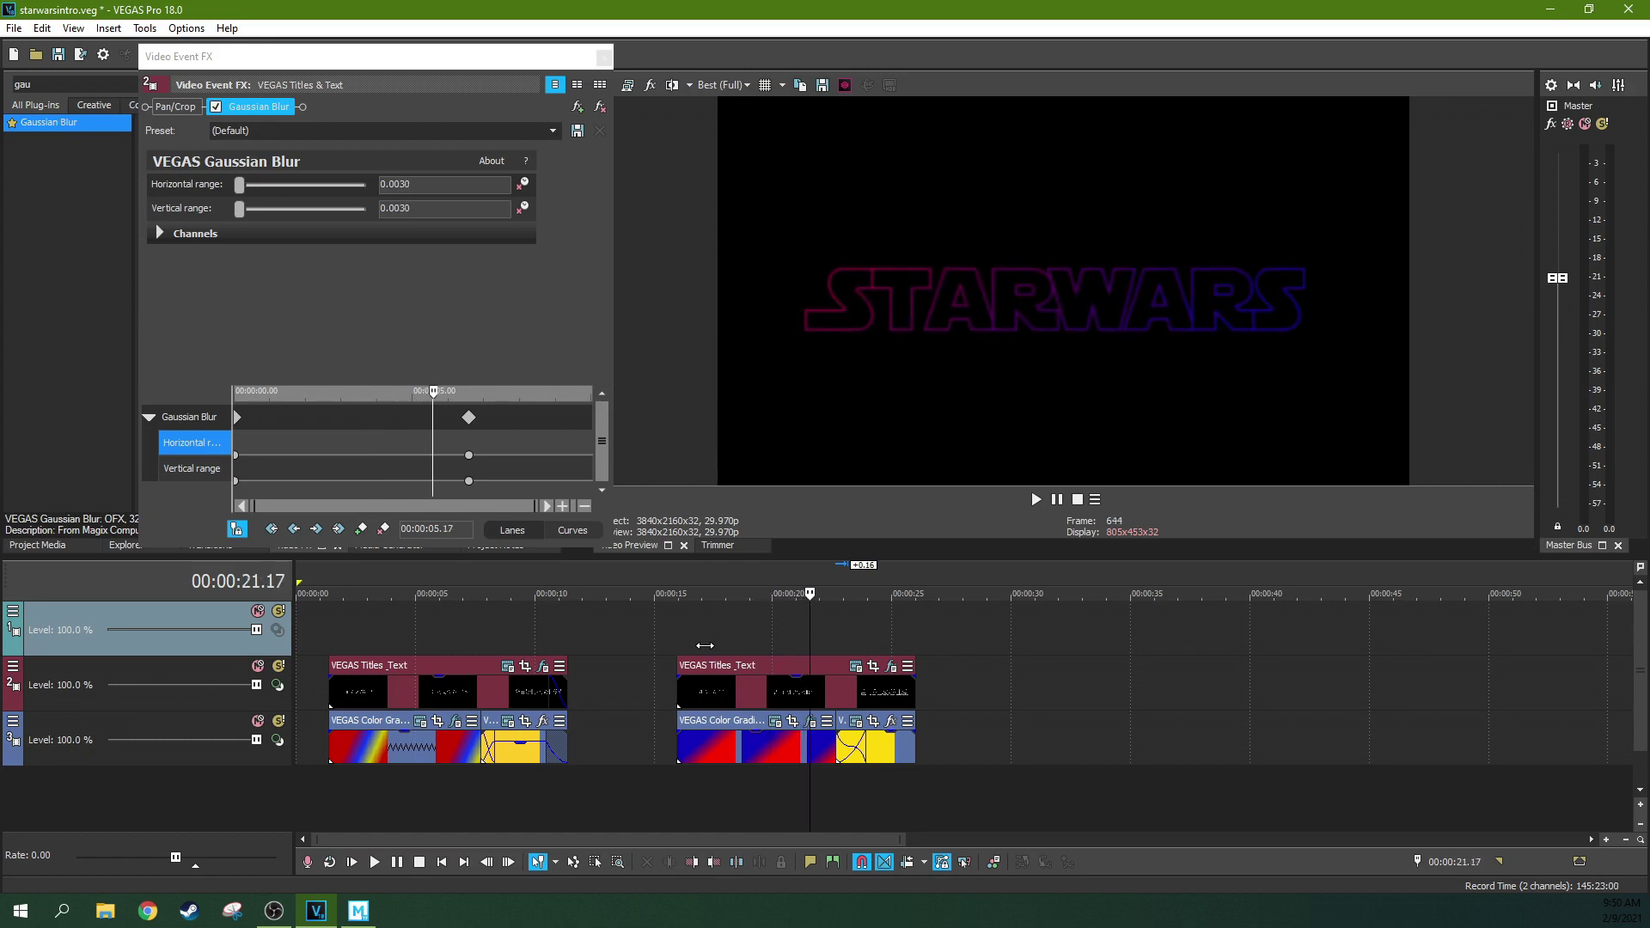
key("Right")
key("Right")
key("Right")
key("Right")
key("Right")
key("Right")
key("Right")
key("Right")
key("Right")
key("Right")
key("Right")
key("Right")
key("Right")
key("Right")
key("Right")
key("Right")
key("Right")
key("Right")
key("Right")
key("Right")
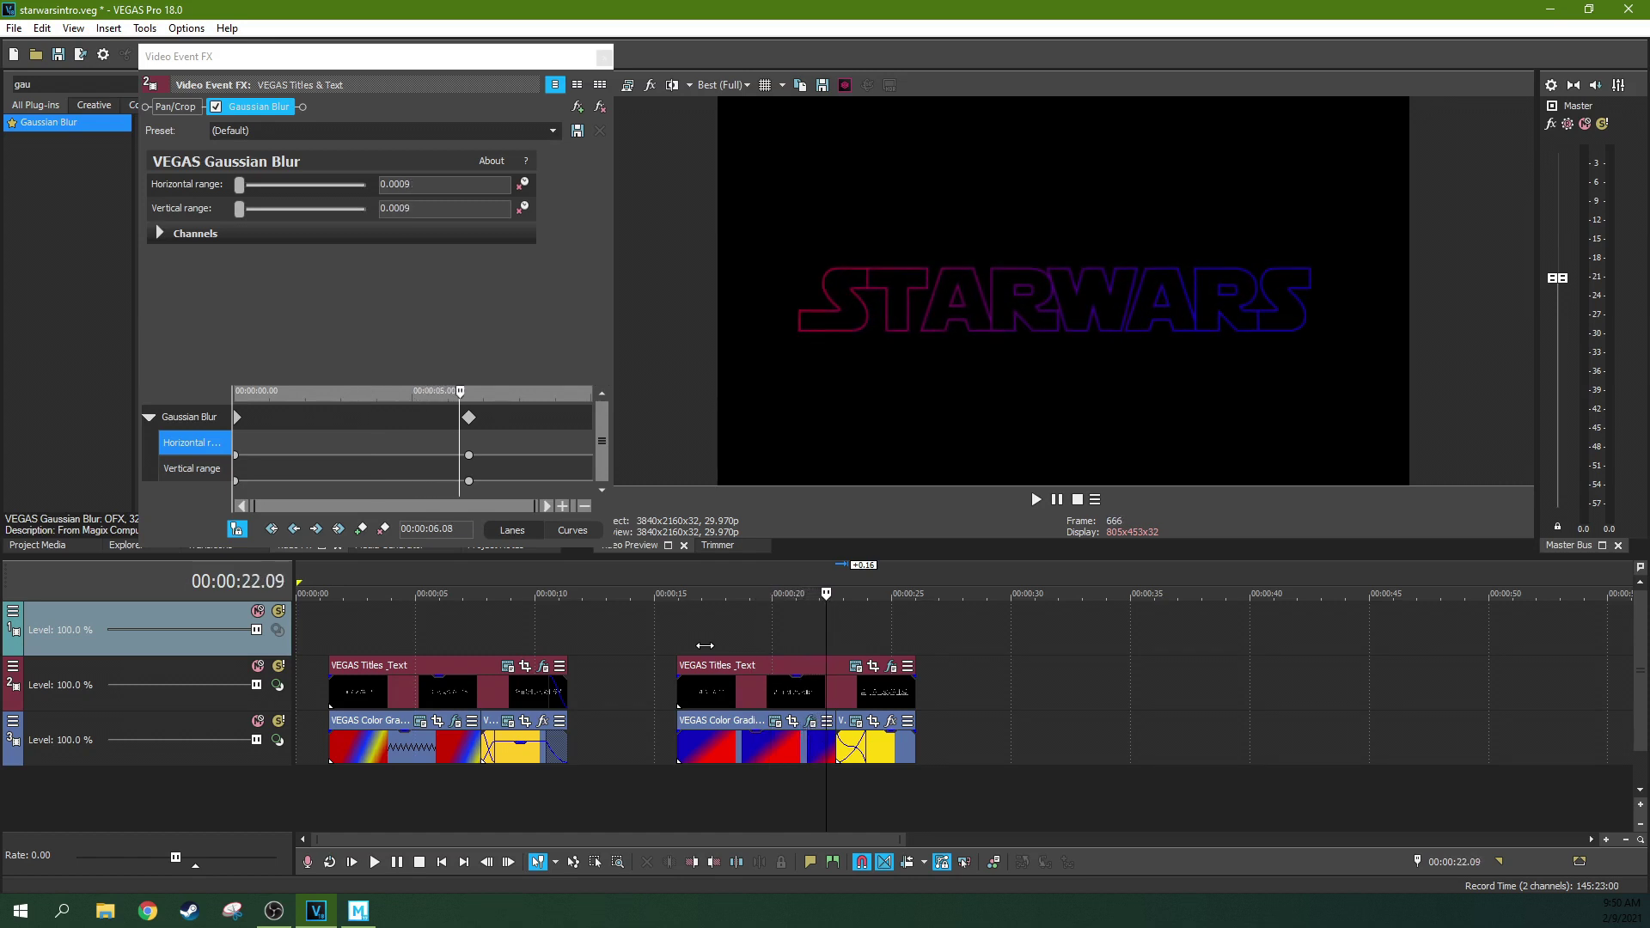
key("Right")
key("Right")
key("Right")
key("Right")
key("Right")
key("Right")
key("Right")
key("Right")
key("Right")
key("Right")
key("Right")
key("Right")
key("Right")
key("Right")
key("Right")
key("Right")
key("Right")
key("Right")
key("Right")
key("Right")
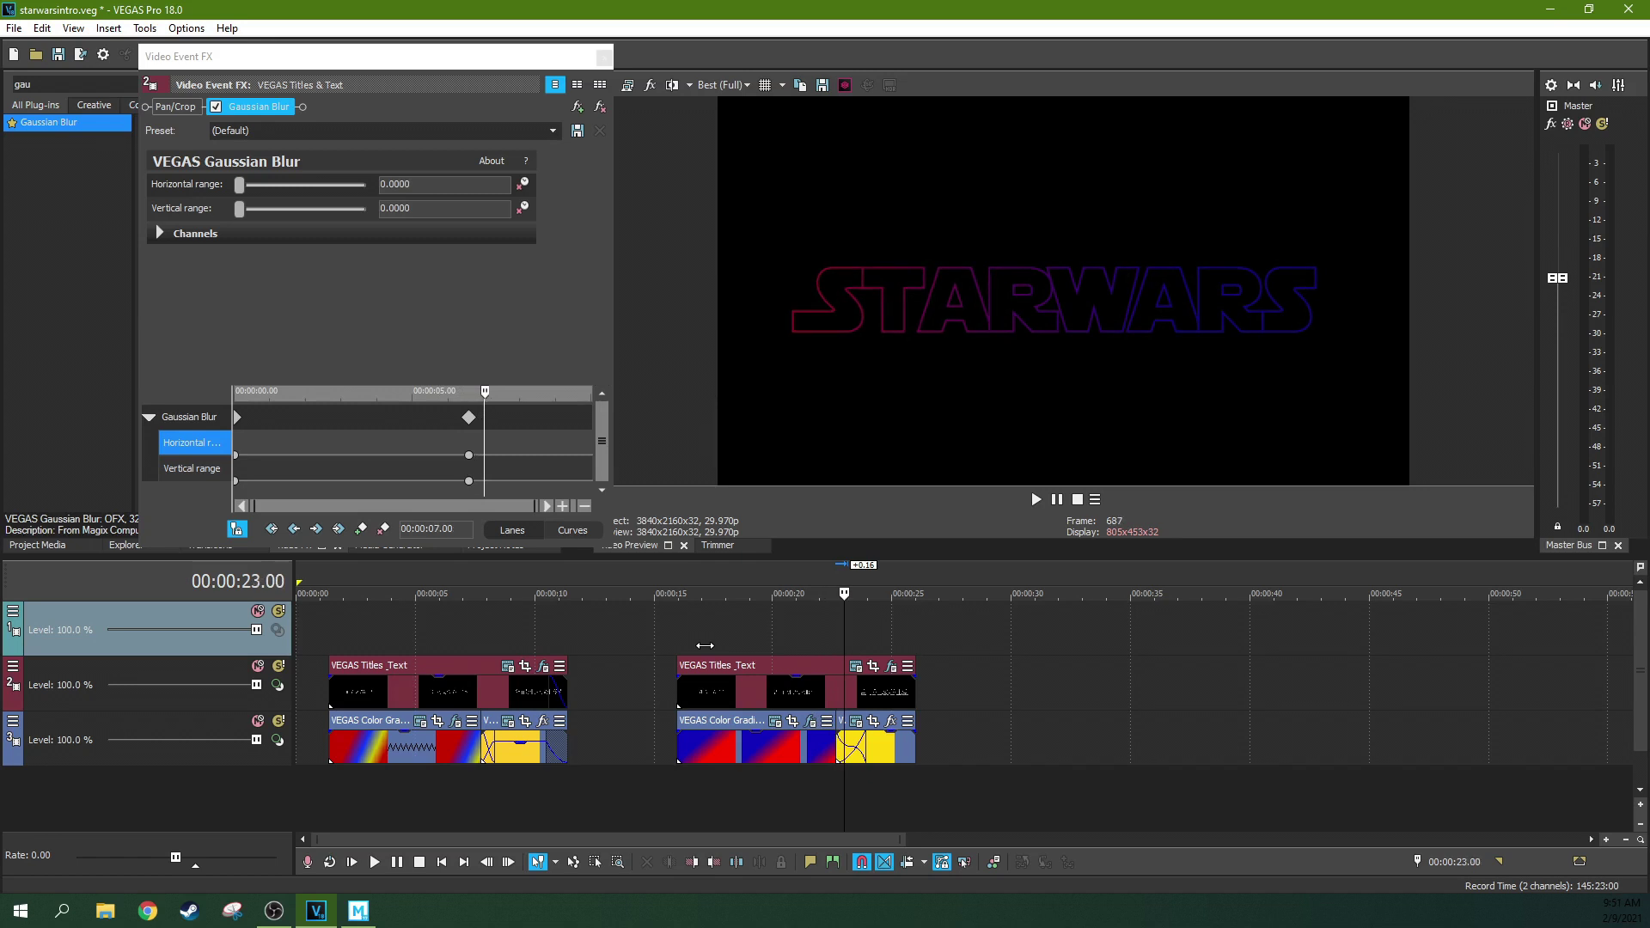
key("Right")
key("Right")
key("Right")
key("Right")
key("Right")
key("Right")
key("Right")
key("Right")
key("Right")
key("Right")
key("Right")
key("Right")
key("Right")
key("Right")
key("Right")
key("Right")
key("Right")
key("Right")
key("Right")
key("Right")
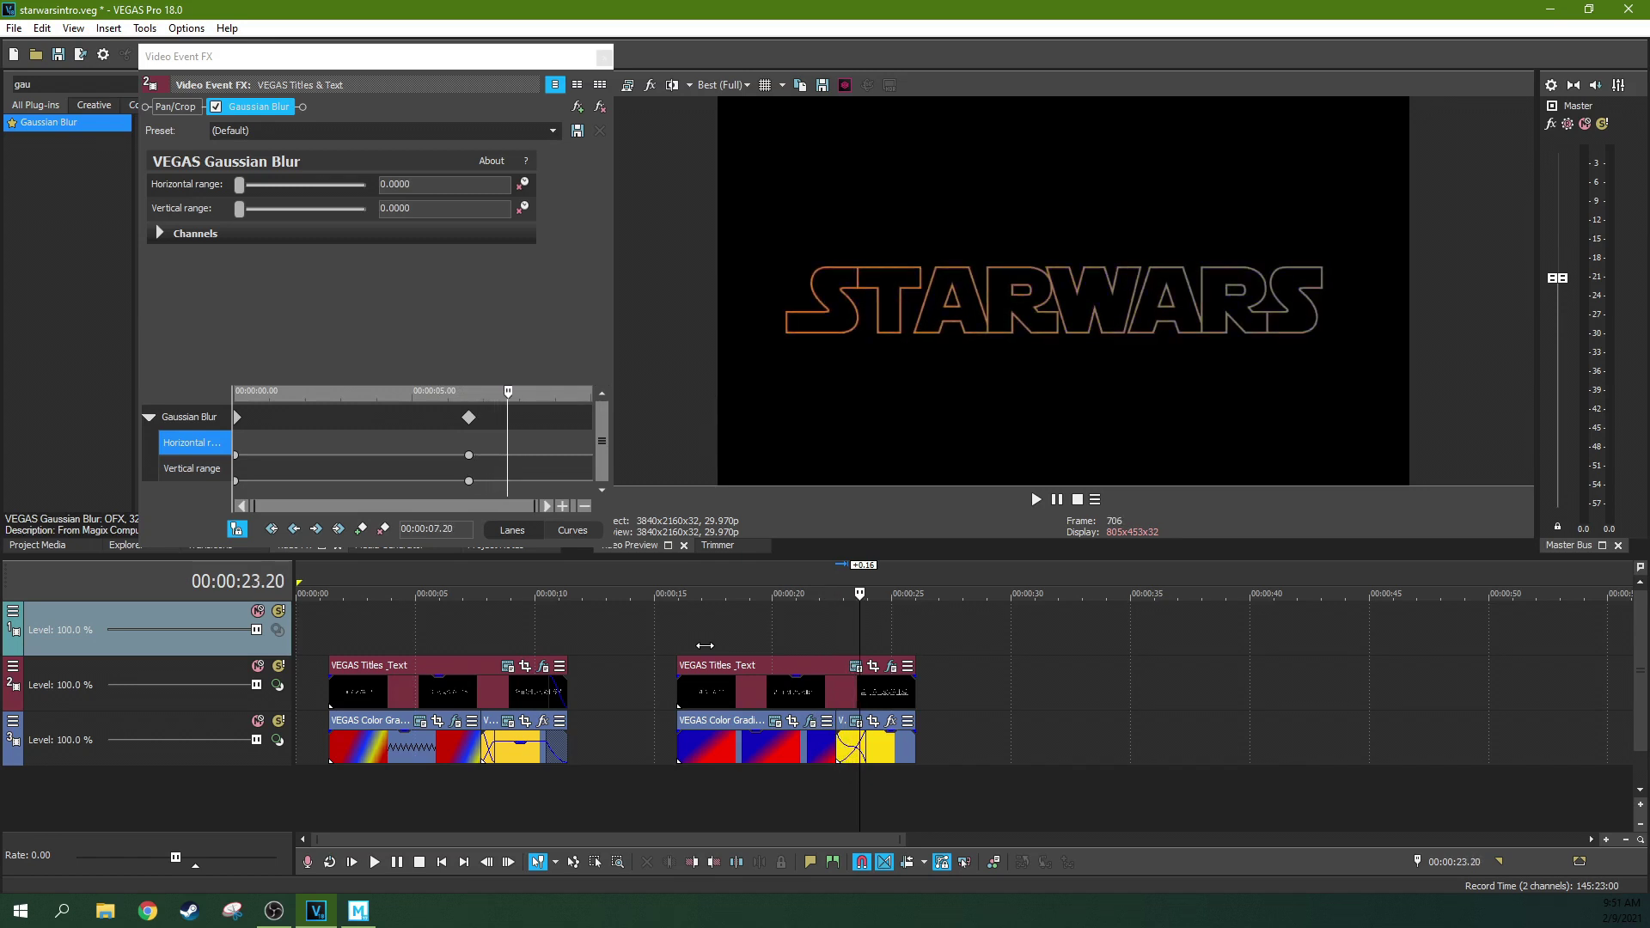
key("Right")
key("Right")
key("Right")
key("Right")
key("Right")
key("Right")
key("Right")
key("Right")
key("Right")
key("Right")
key("Right")
key("Right")
key("Right")
key("Right")
key("Right")
key("Right")
key("Right")
key("Right")
key("Right")
key("Right")
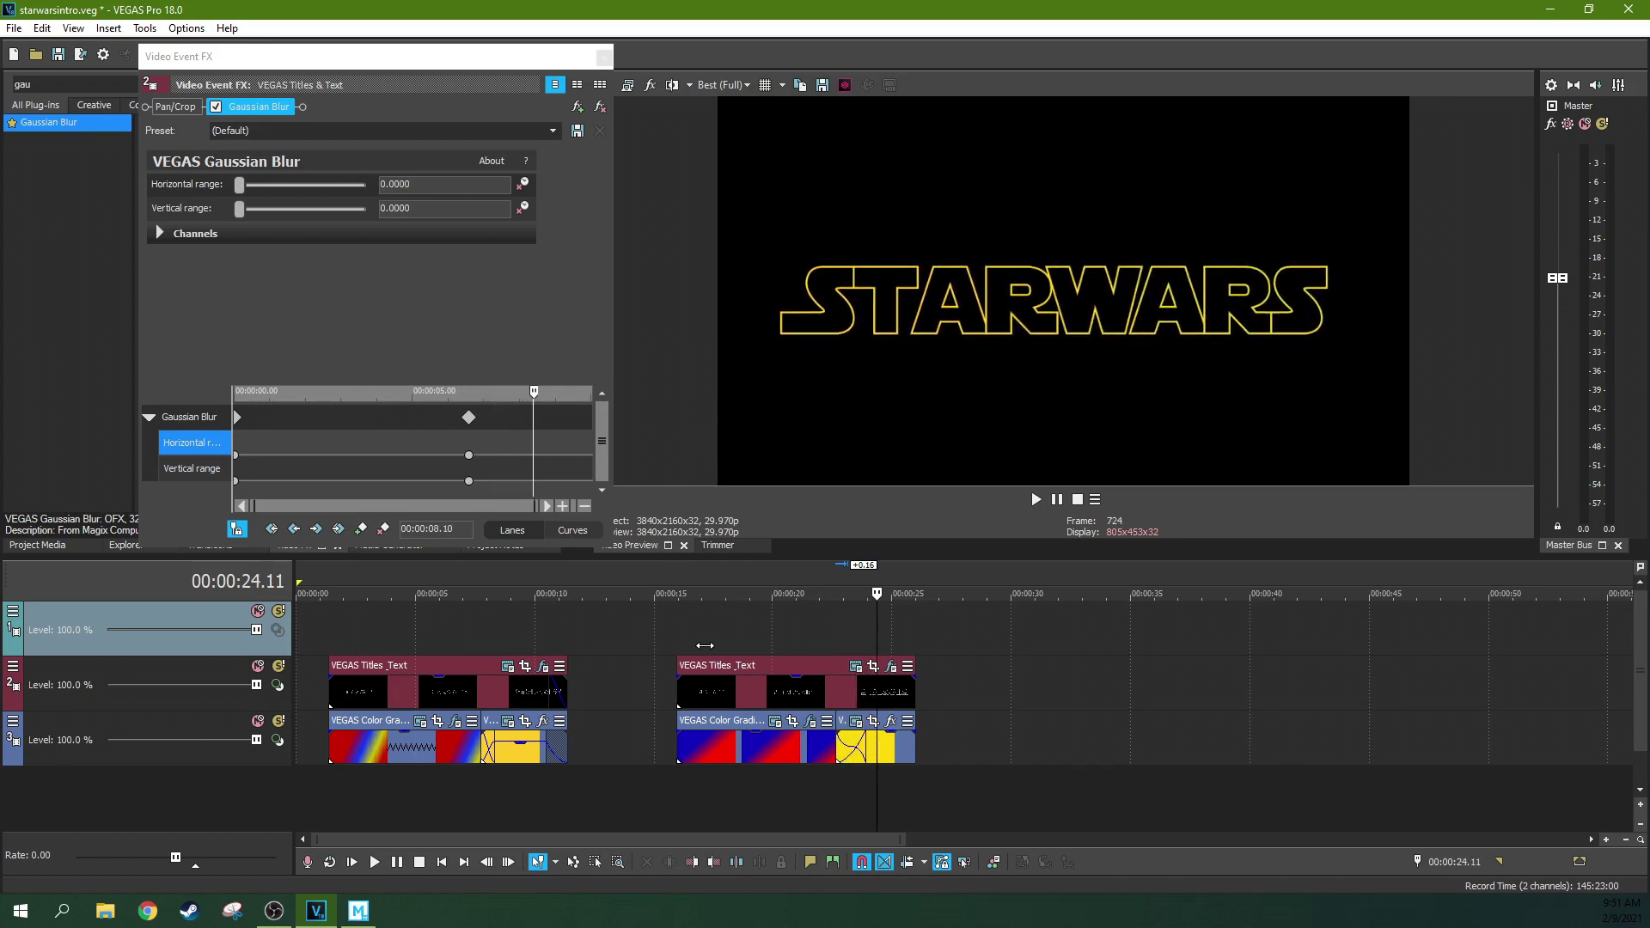
key("Right")
key("Right")
key("Right")
key("Right")
key("Right")
key("Right")
key("Right")
key("Right")
key("Right")
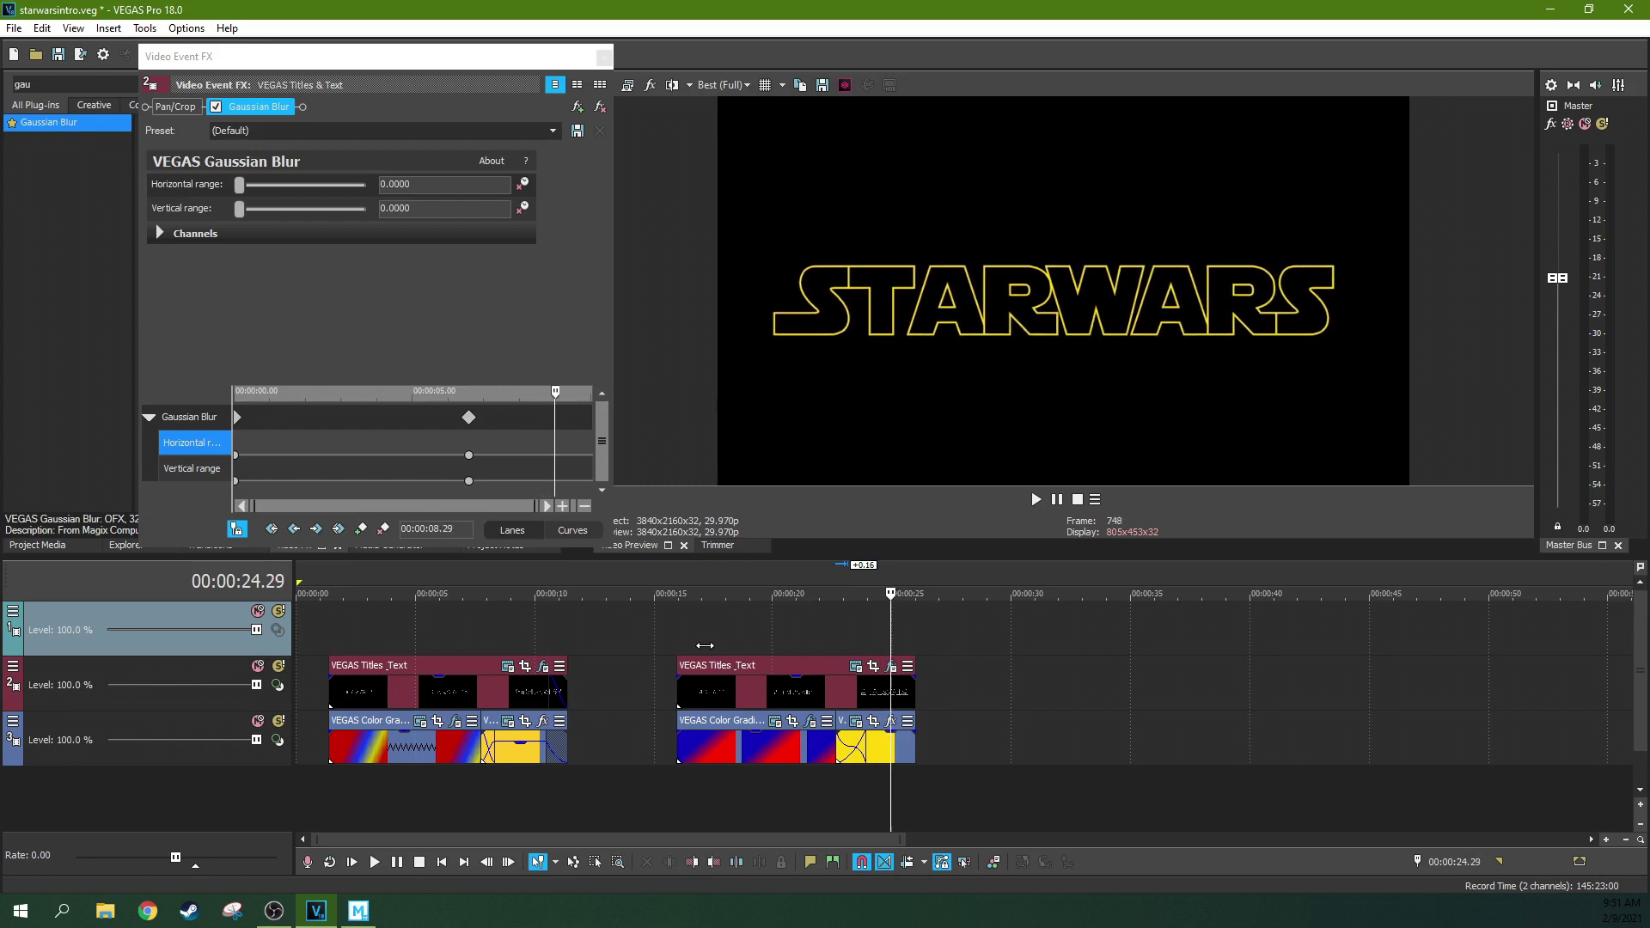
key("Escape")
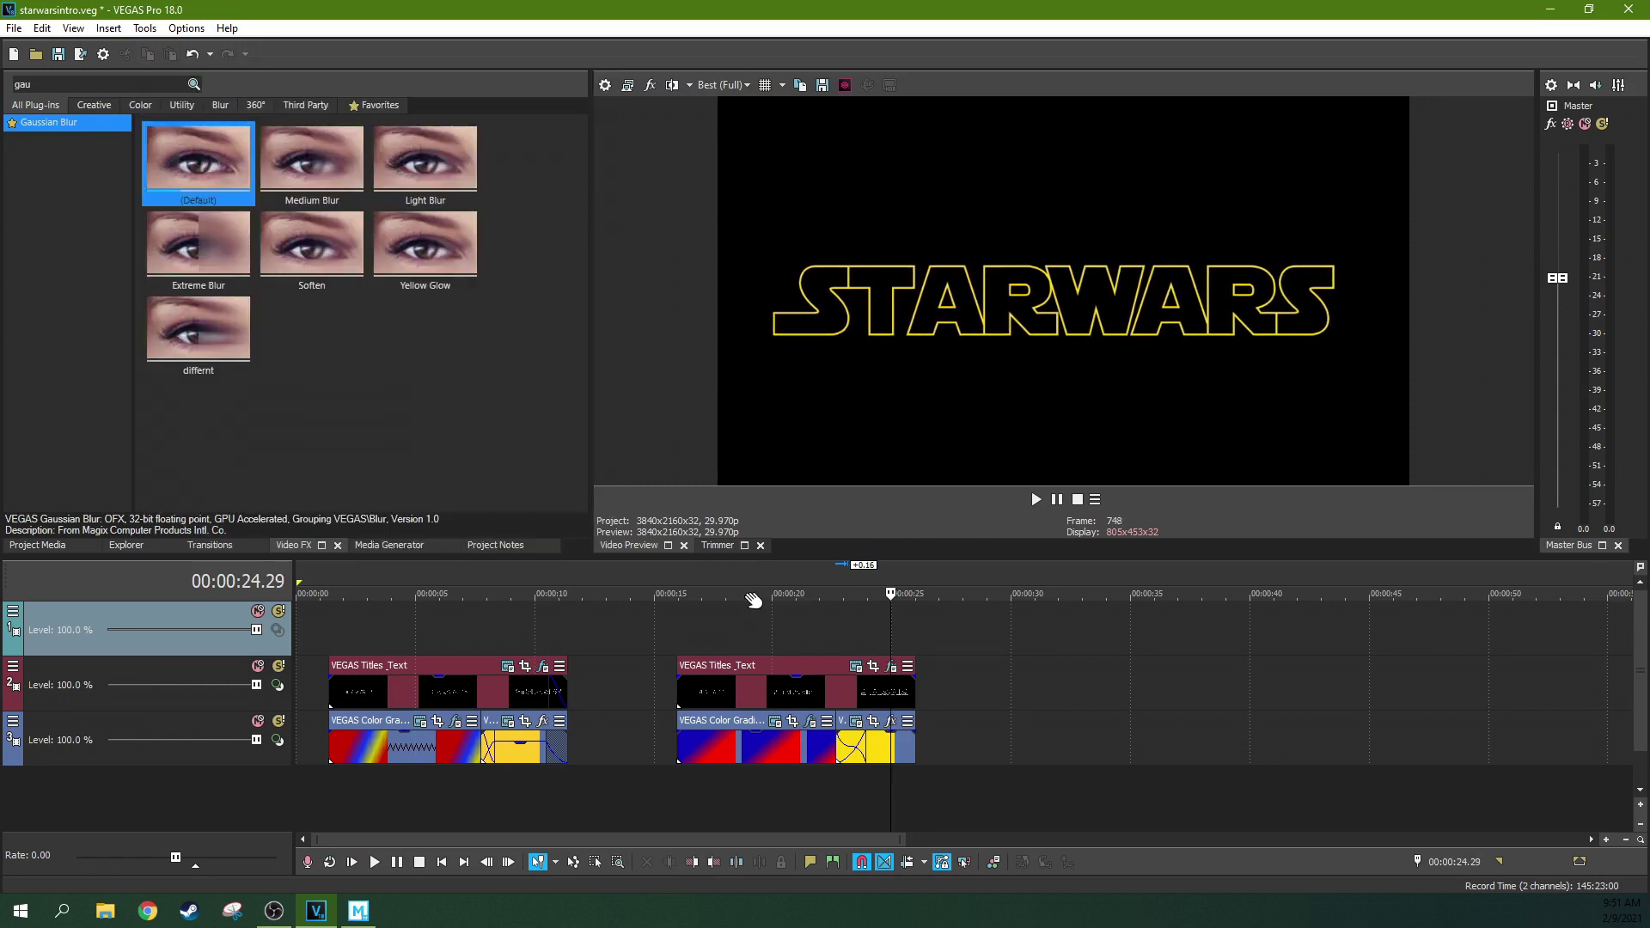